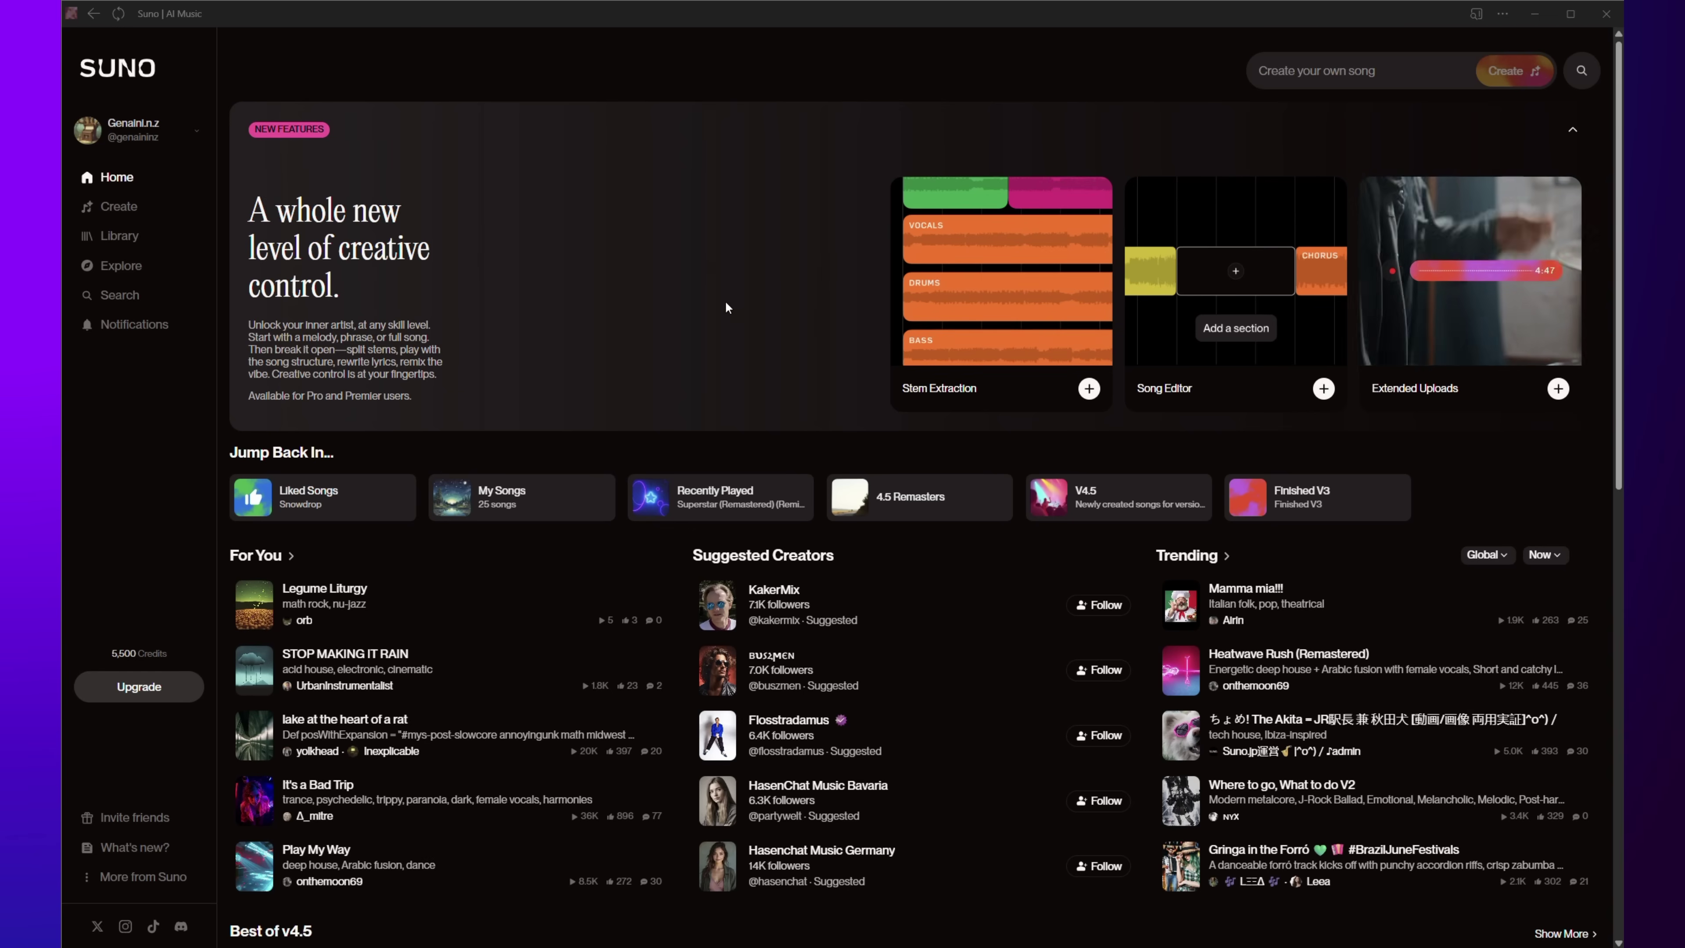
# Open the Stem Extraction feature introduction, then dismiss it.
pyautogui.click(1089, 388)
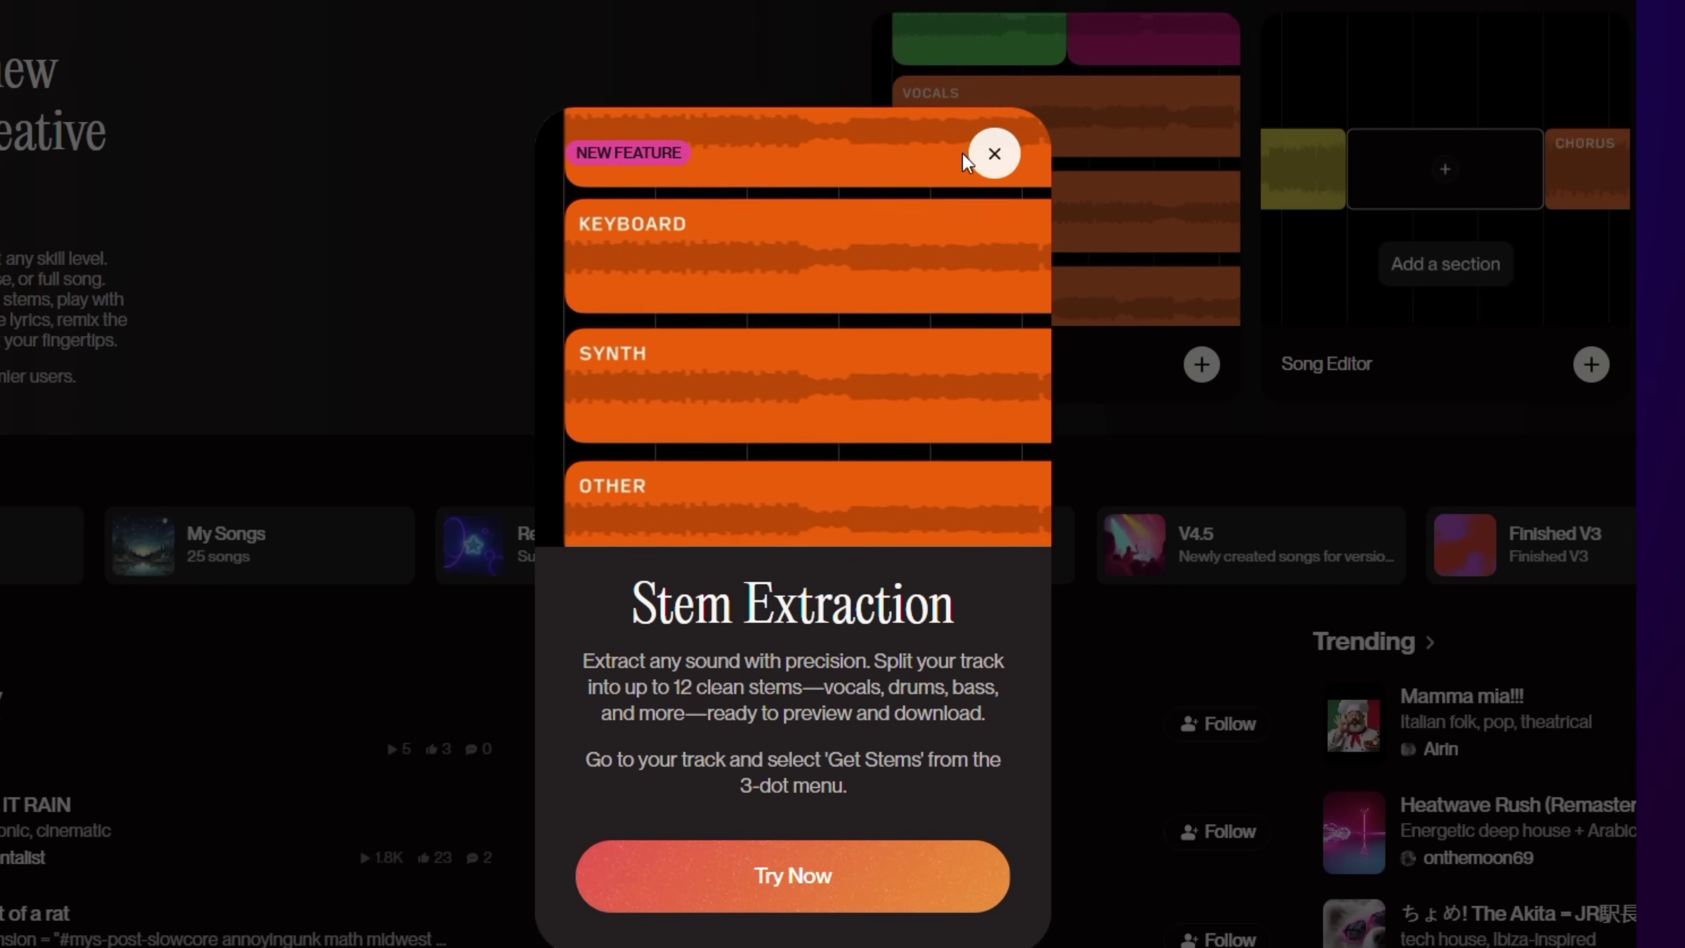
pyautogui.click(995, 154)
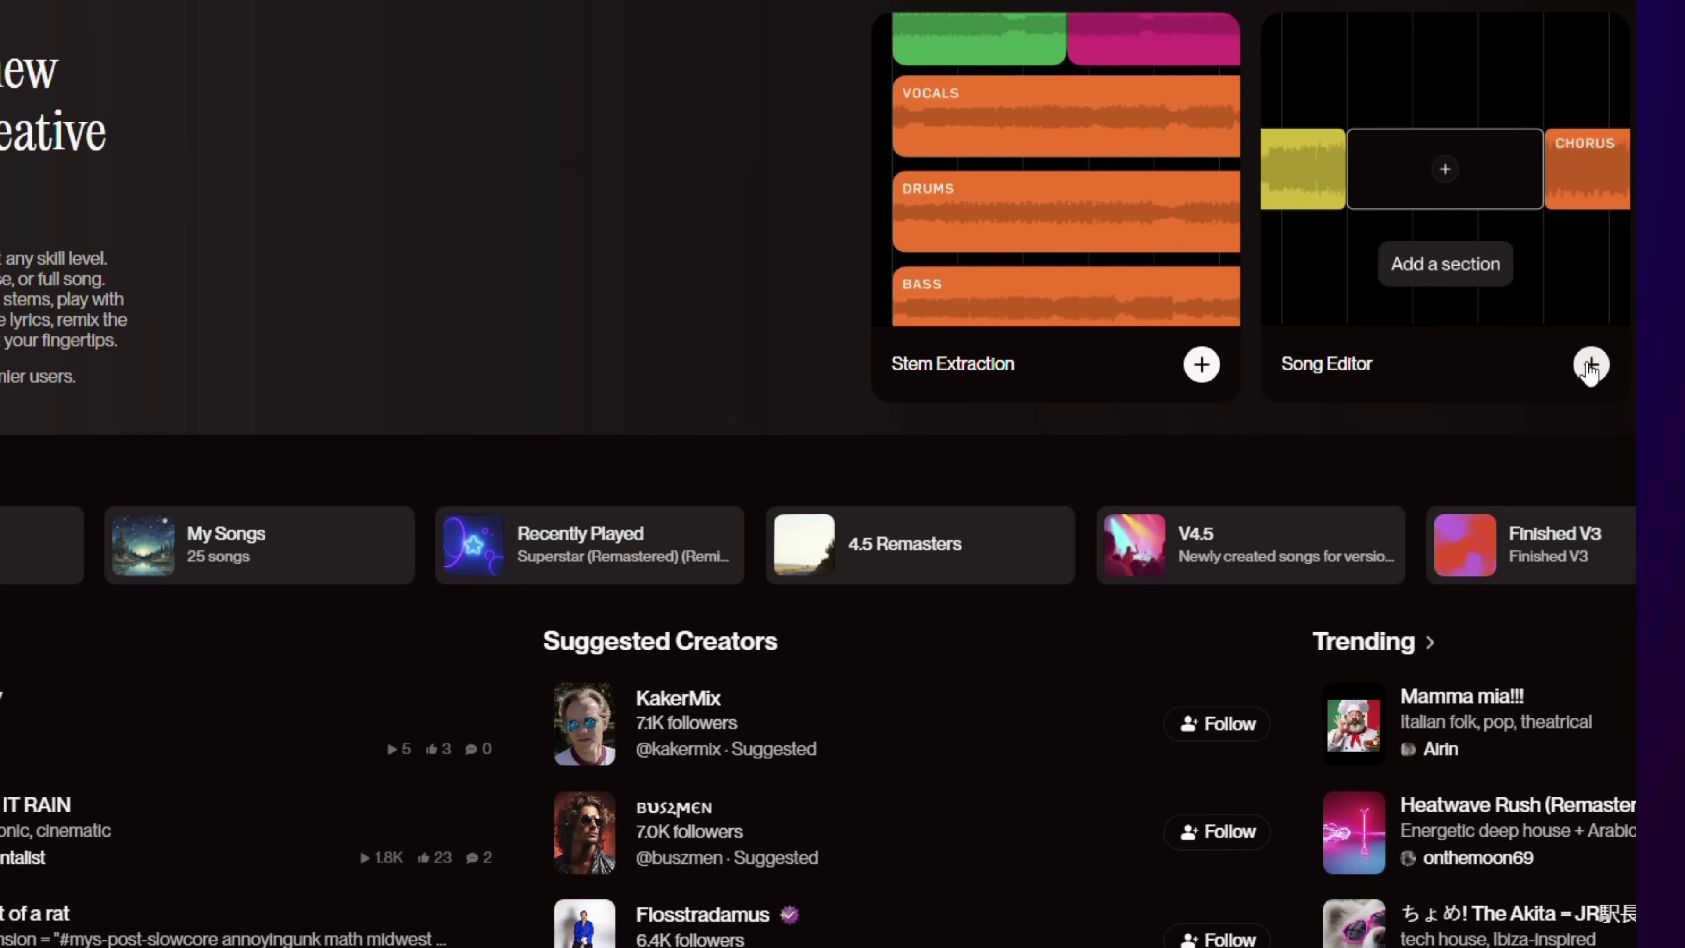
pyautogui.click(1591, 364)
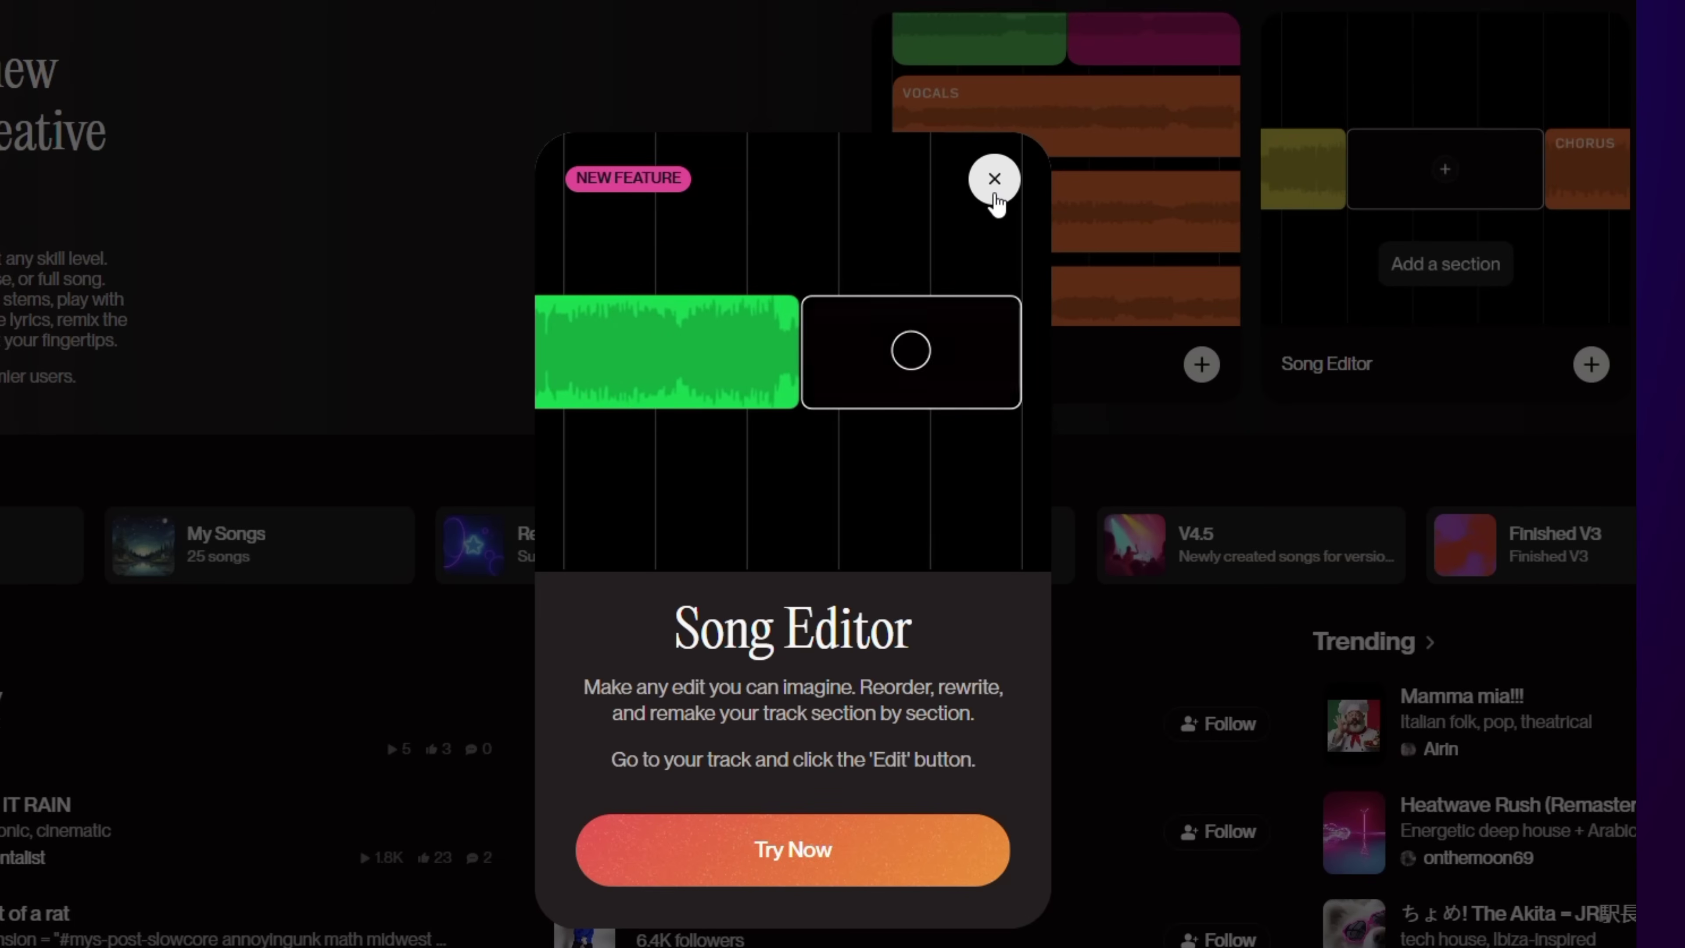
pyautogui.click(996, 194)
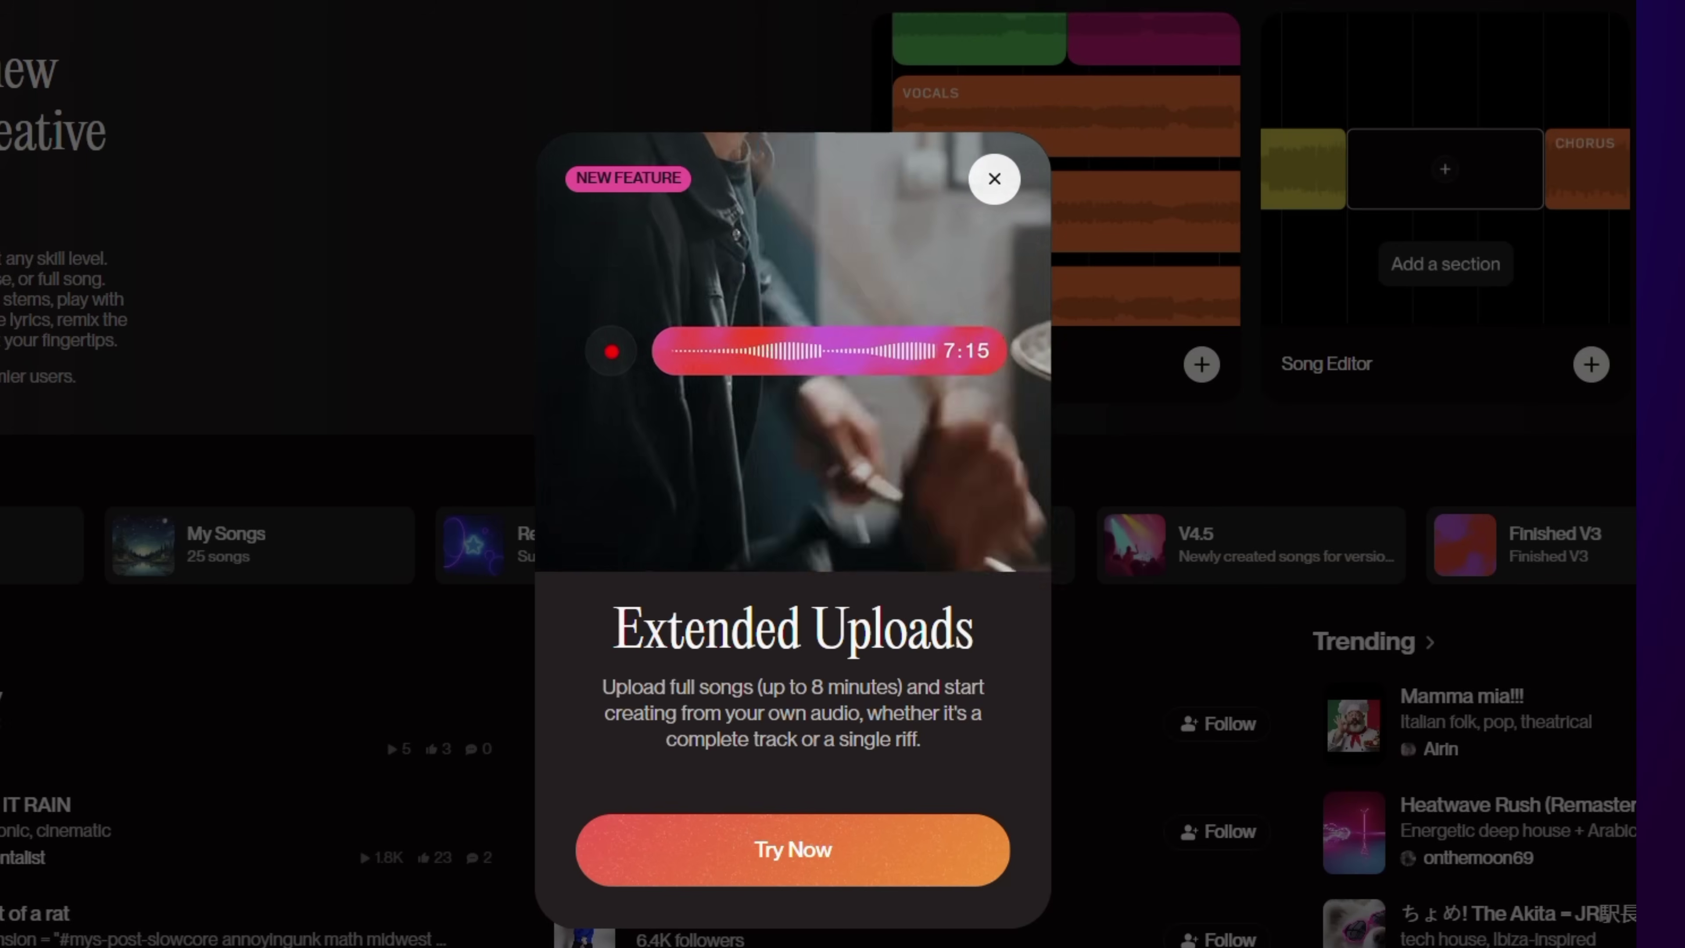
# Dismiss the Extended Uploads introduction.
pyautogui.click(10, 293)
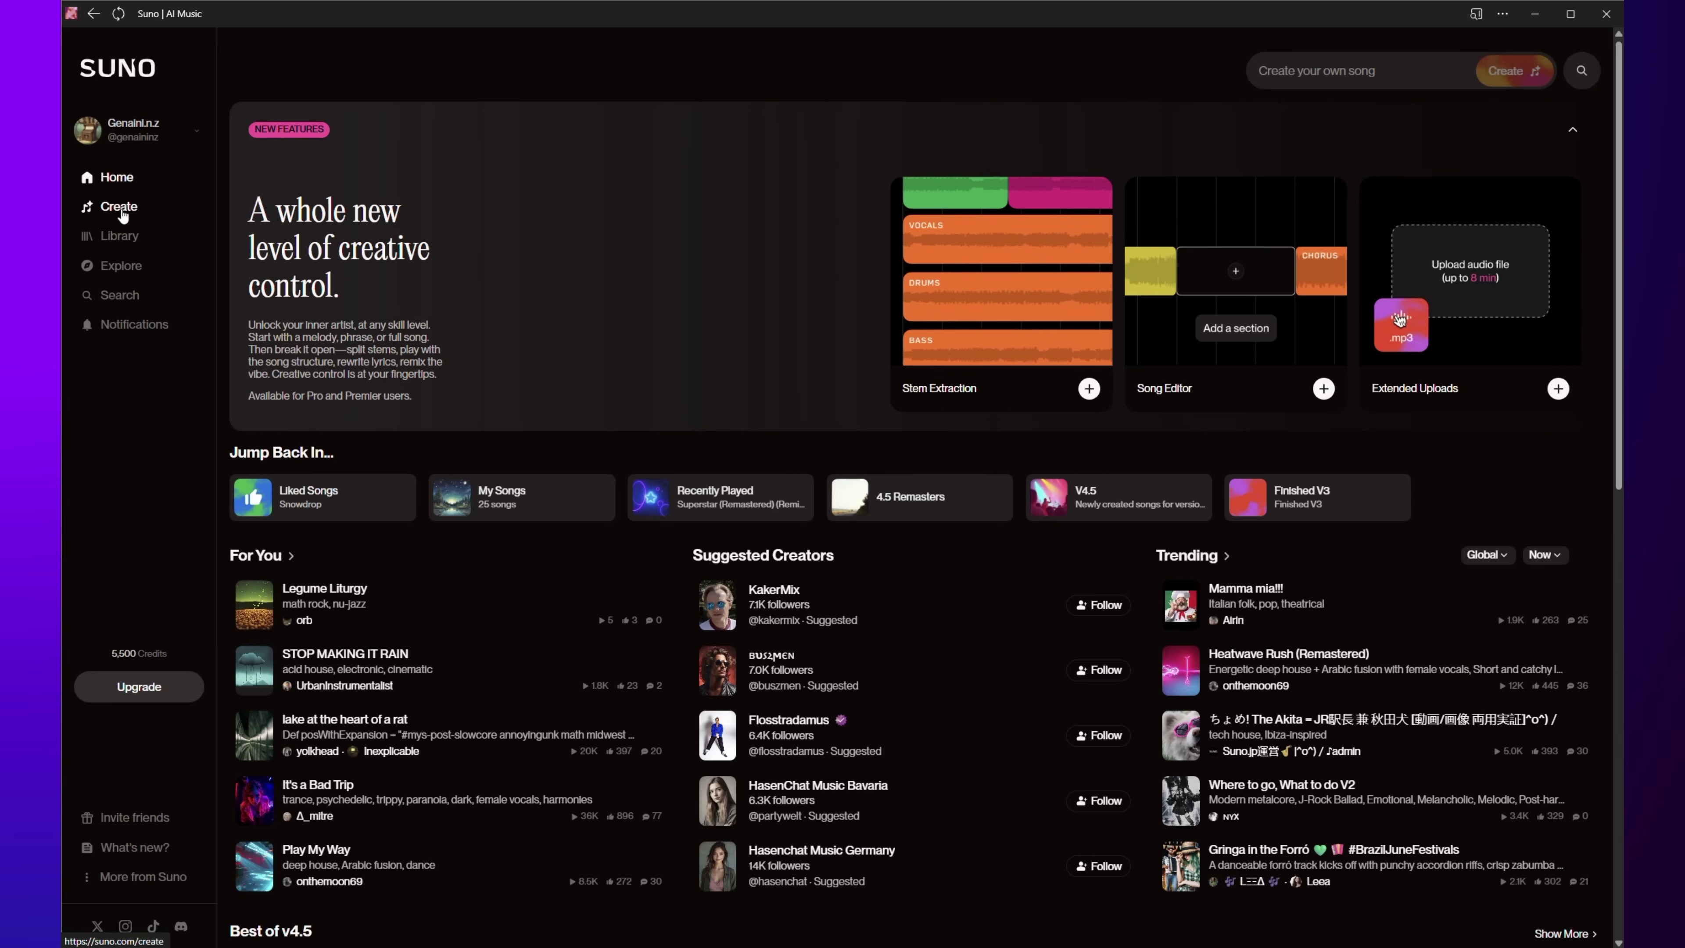
pyautogui.click(119, 207)
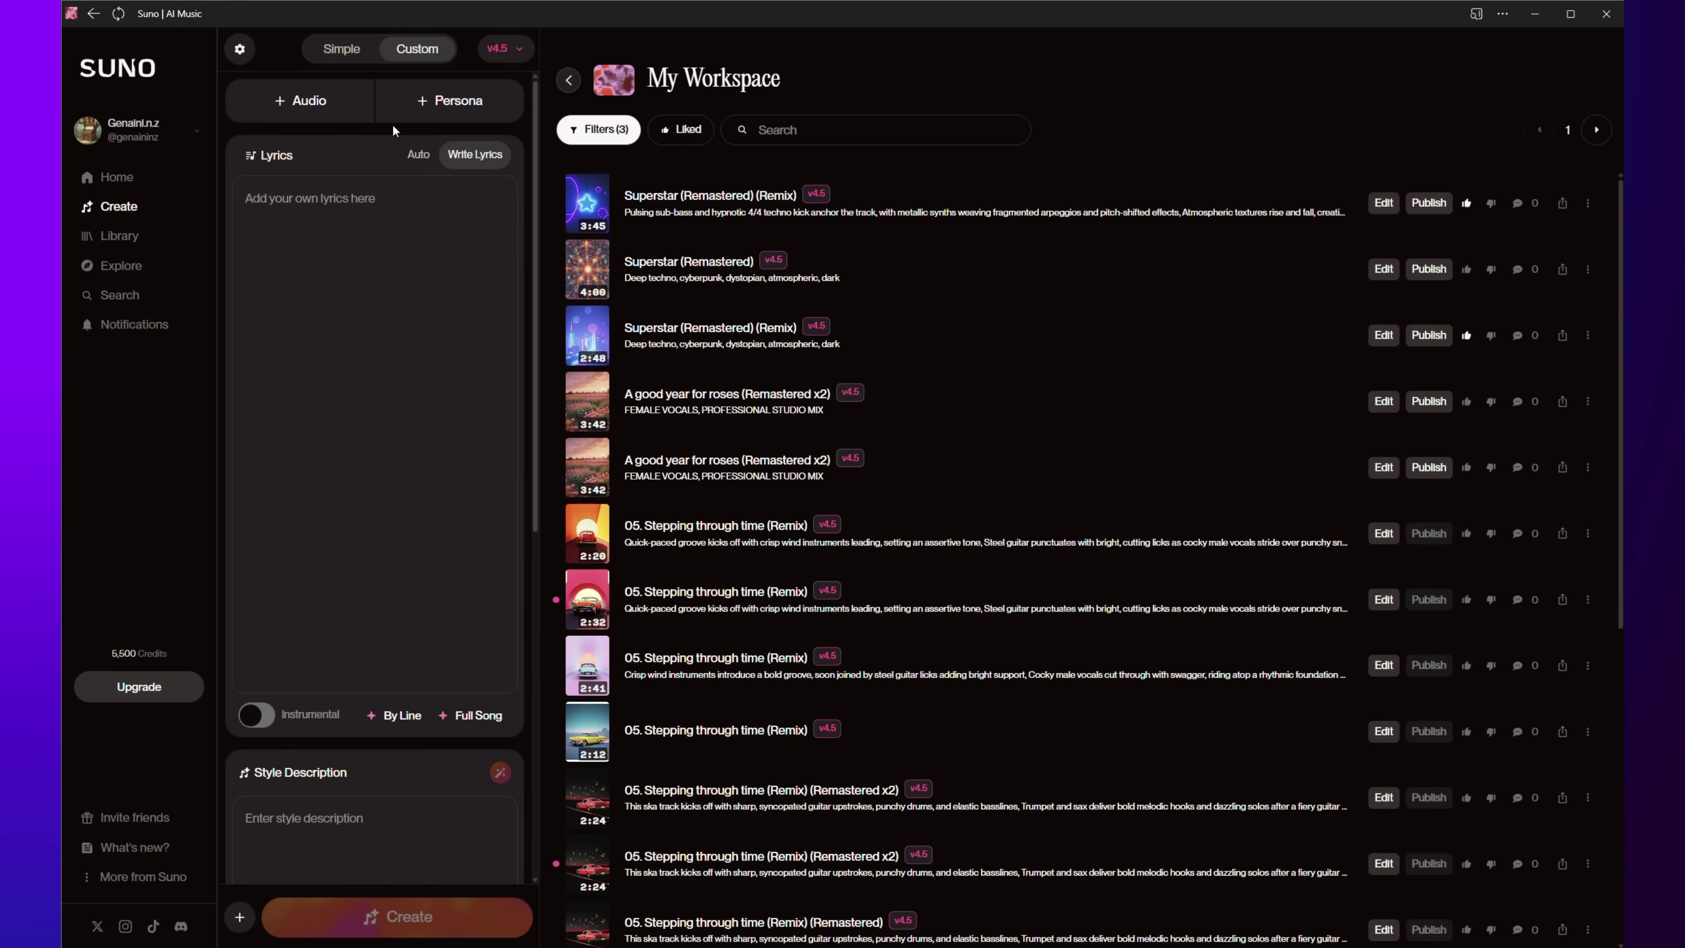
pyautogui.scroll(-1, 345, 405)
pyautogui.scroll(1, 349, 403)
pyautogui.scroll(-8, 352, 429)
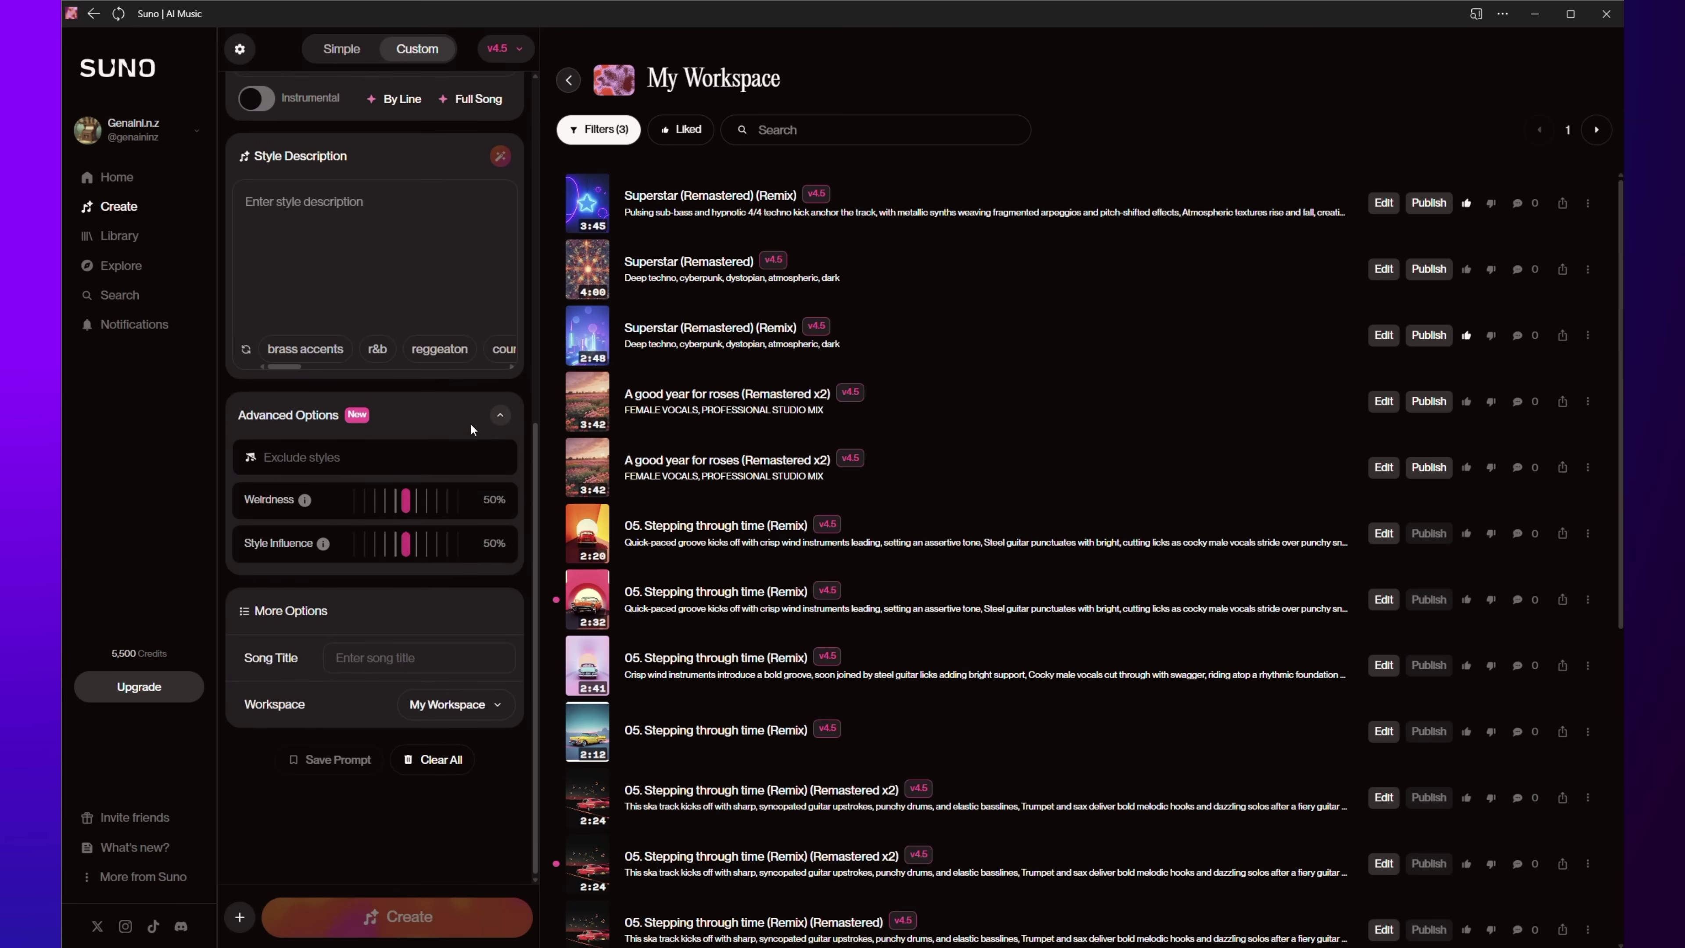
pyautogui.moveTo(305, 502)
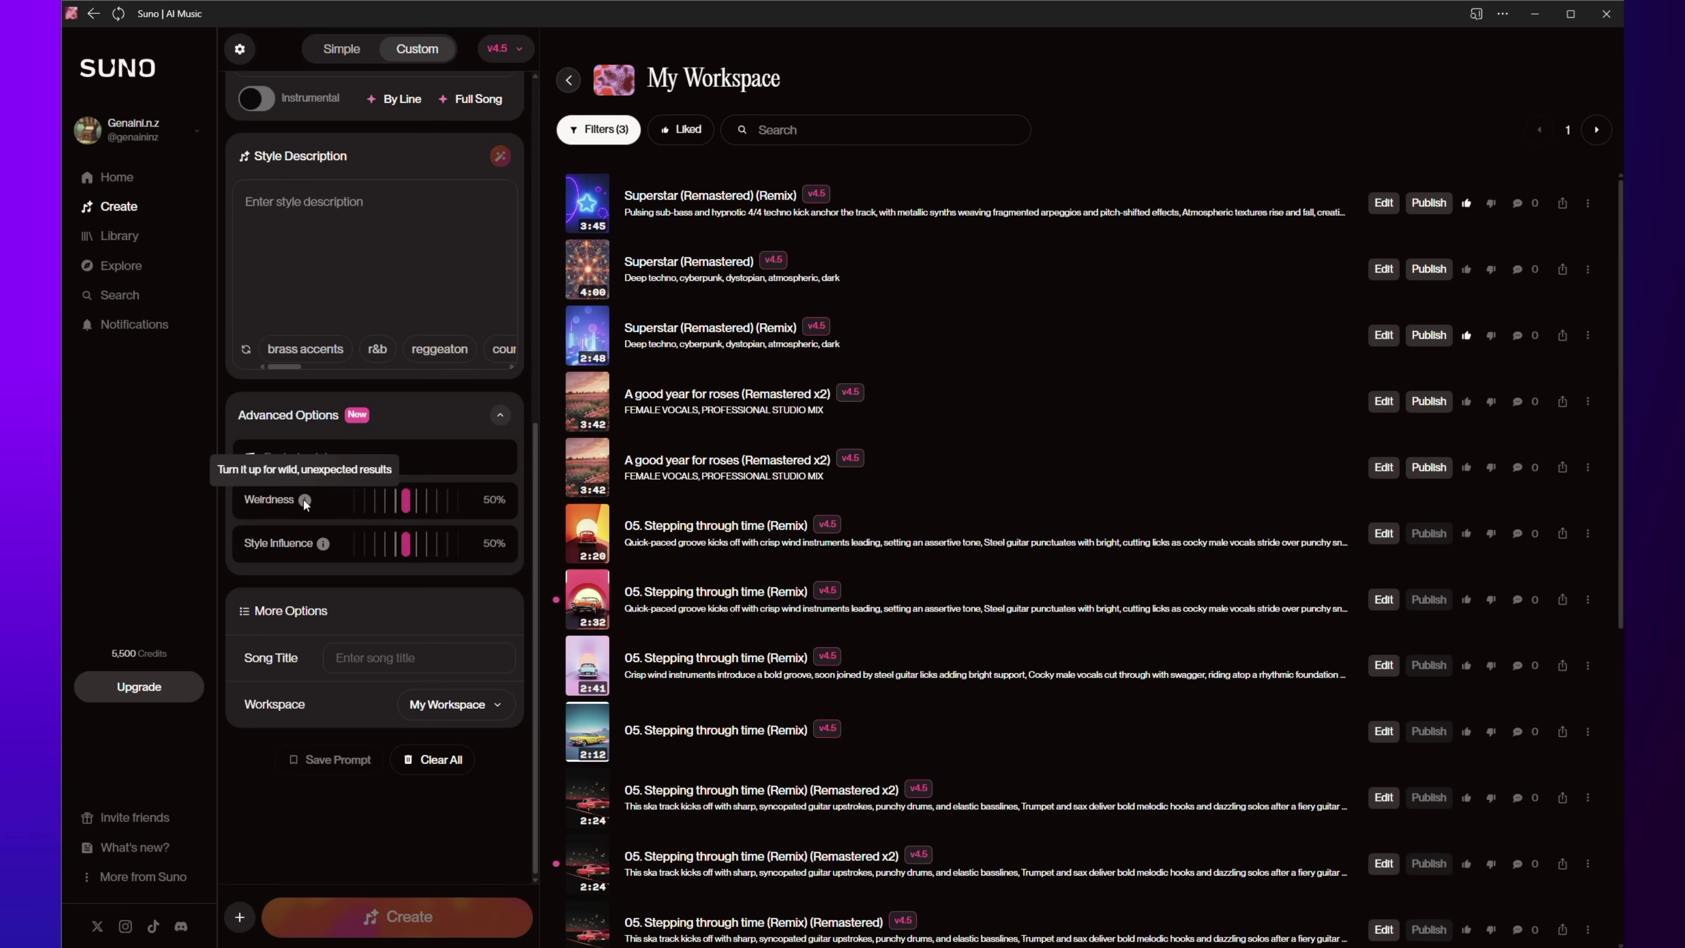
pyautogui.moveTo(323, 546)
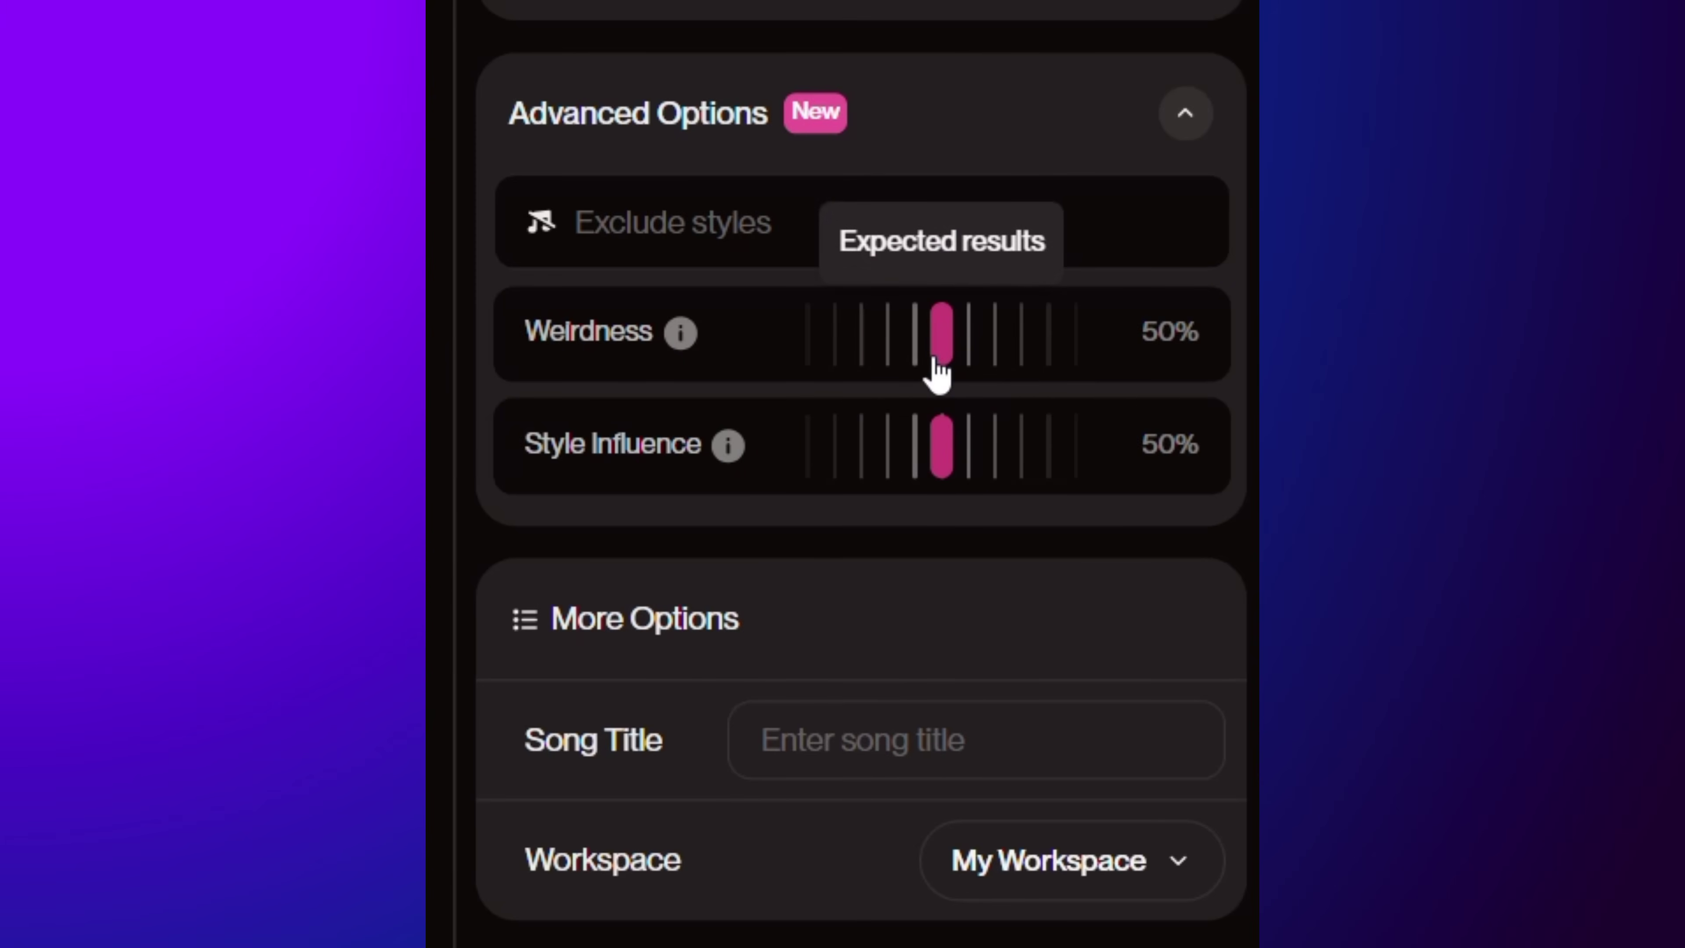
pyautogui.moveTo(938, 375)
pyautogui.mouseDown()
pyautogui.moveTo(950, 357)
pyautogui.moveTo(930, 352)
pyautogui.moveTo(955, 355)
pyautogui.mouseUp()
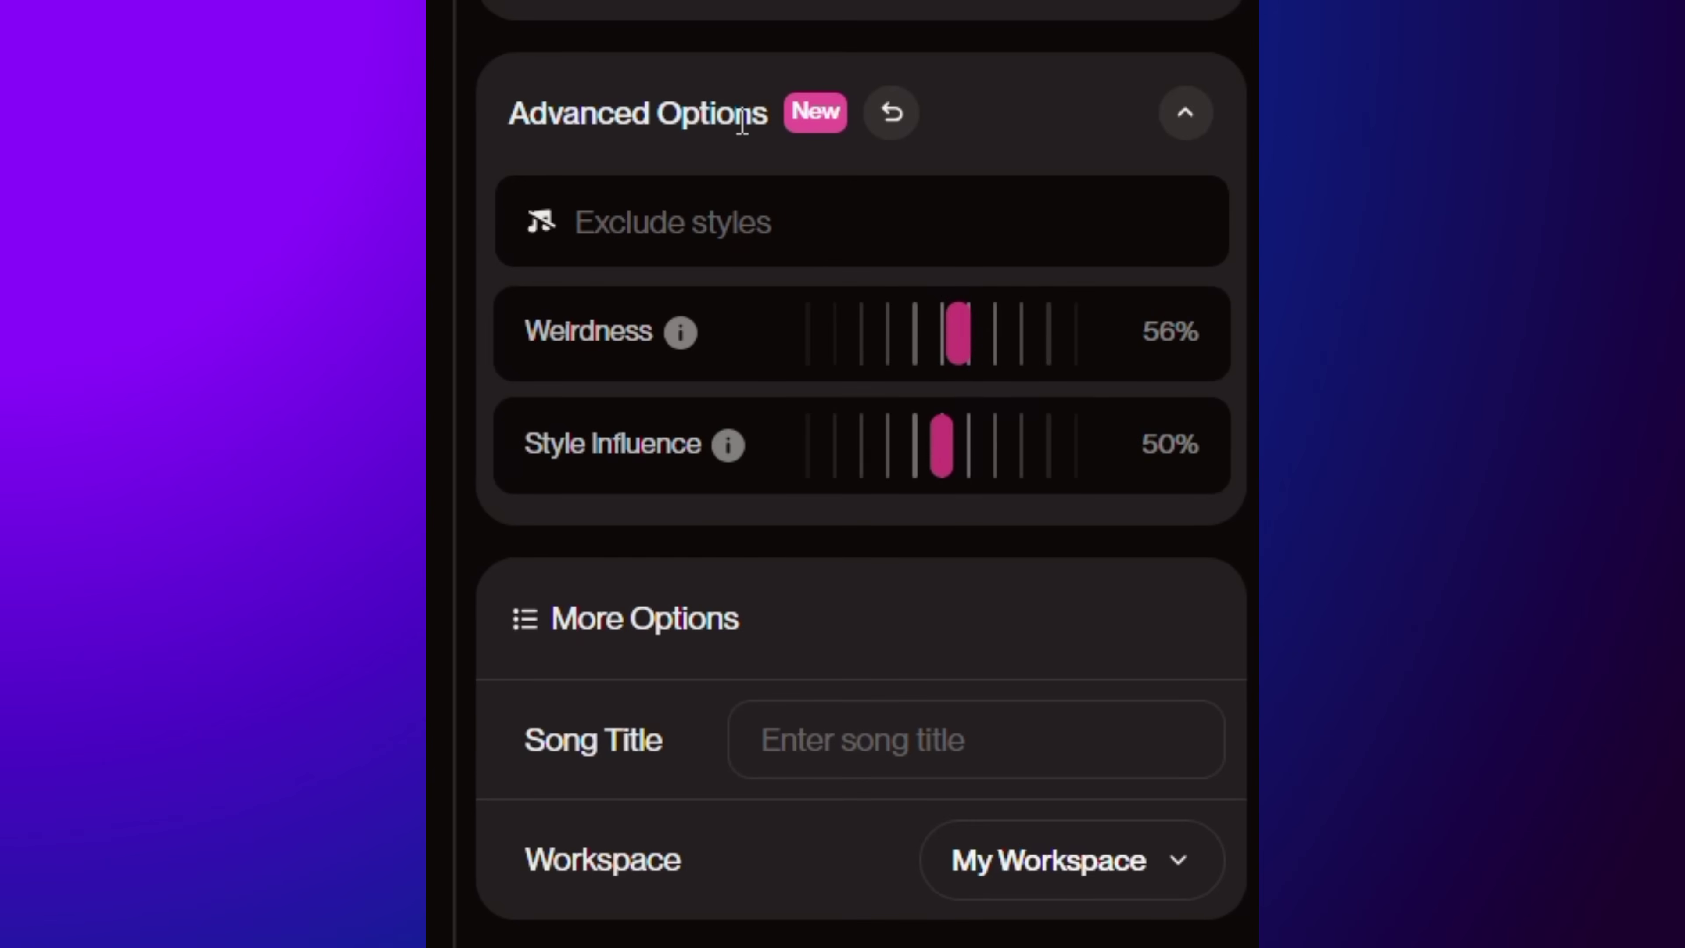
pyautogui.click(890, 114)
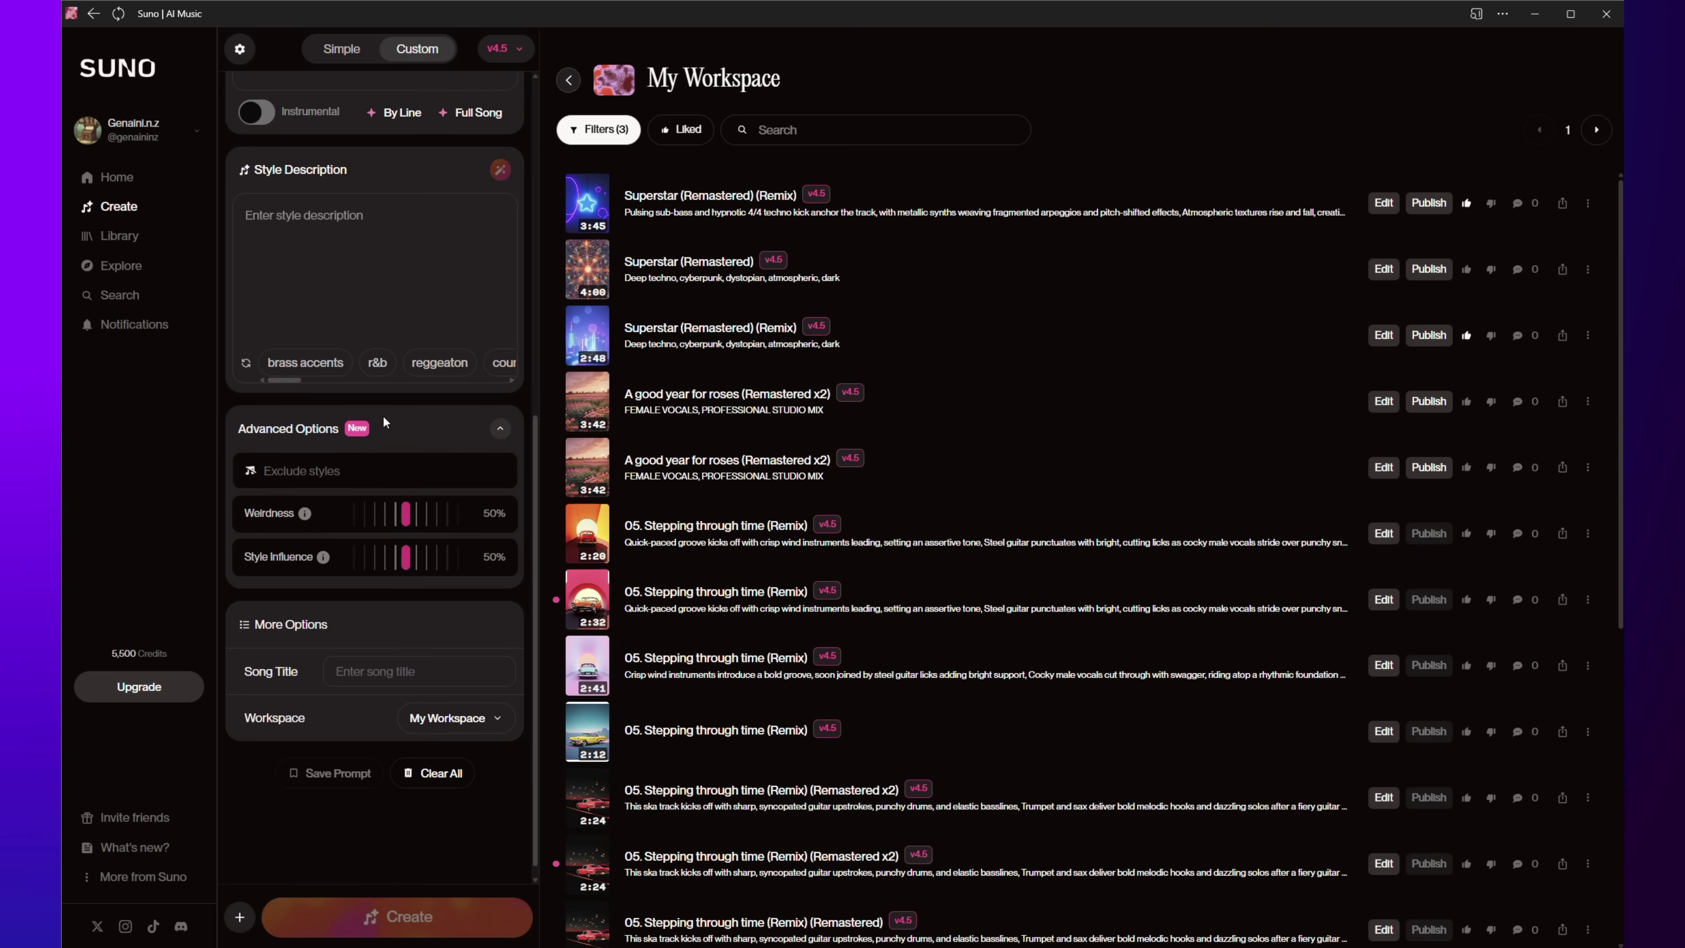
pyautogui.scroll(5, 382, 422)
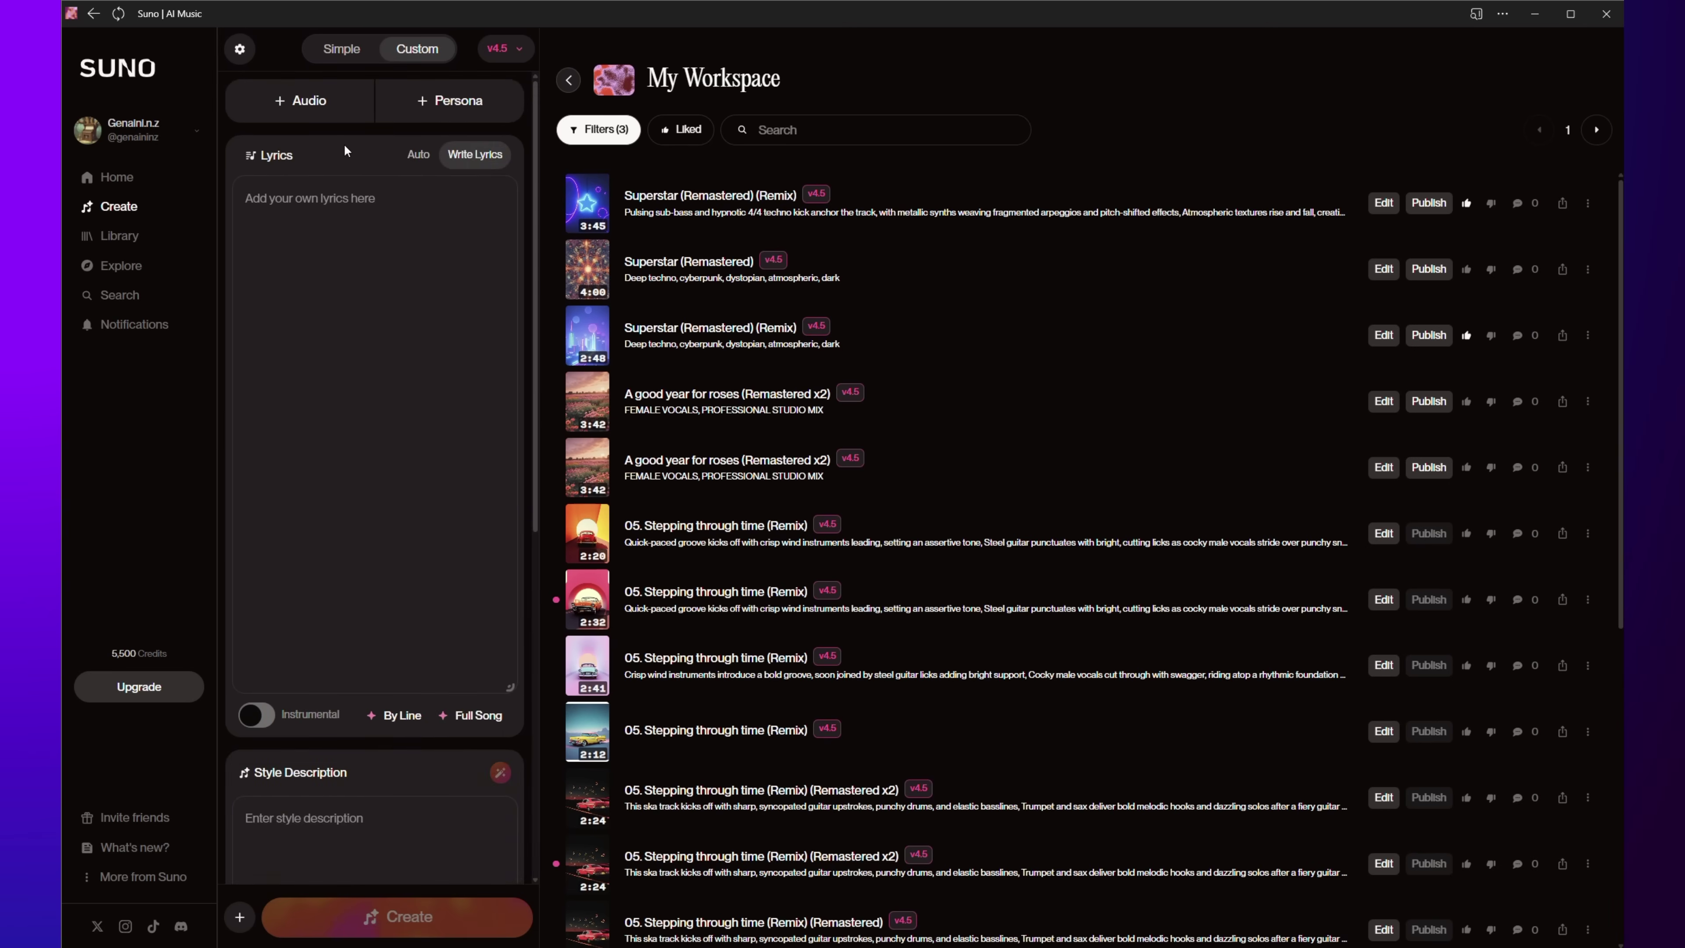
# Upload the Divided Man .wav file from the computer through + Audio.
pyautogui.click(331, 112)
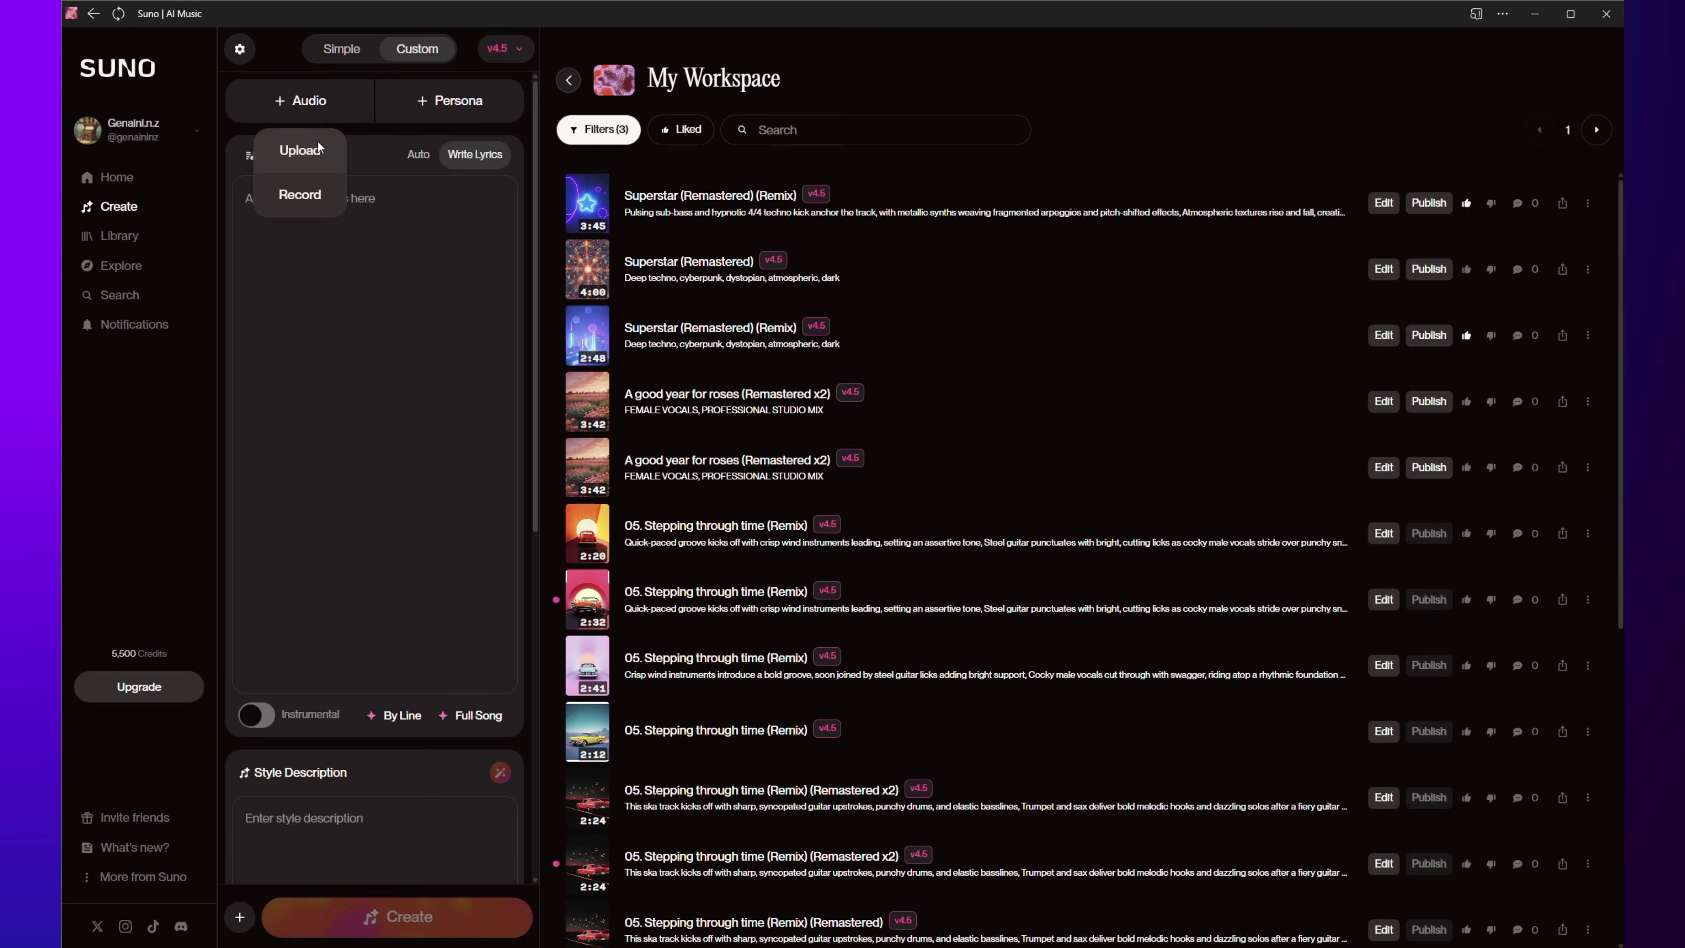
pyautogui.click(319, 149)
pyautogui.scroll(-5, 350, 169)
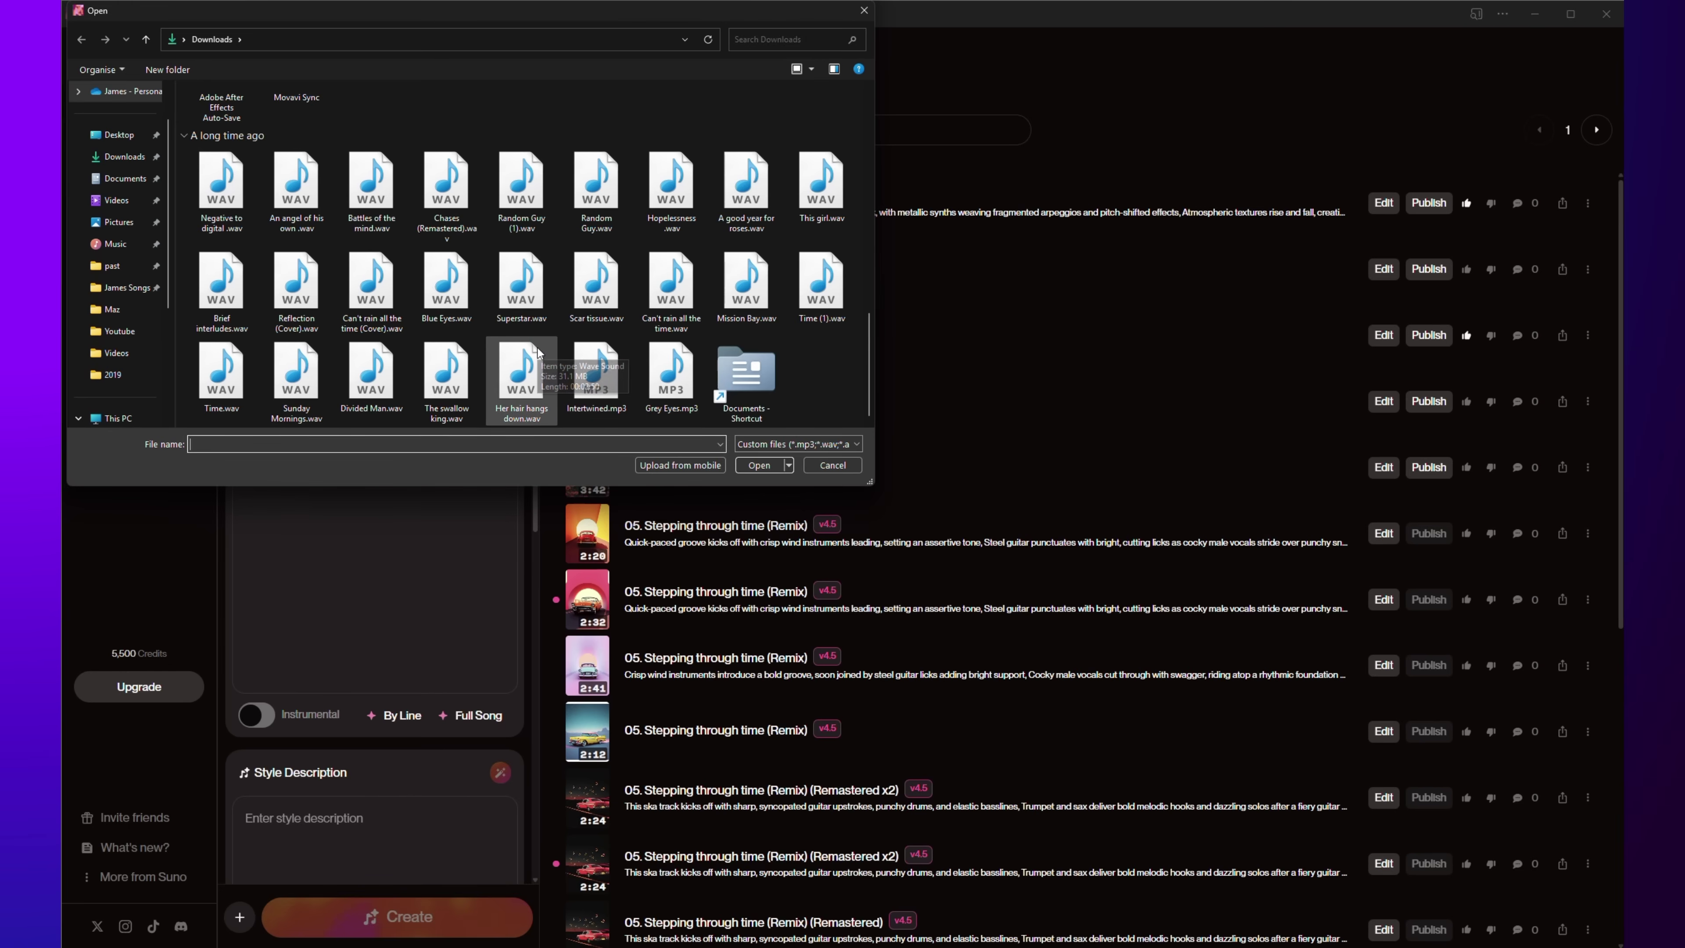
pyautogui.scroll(10, 536, 348)
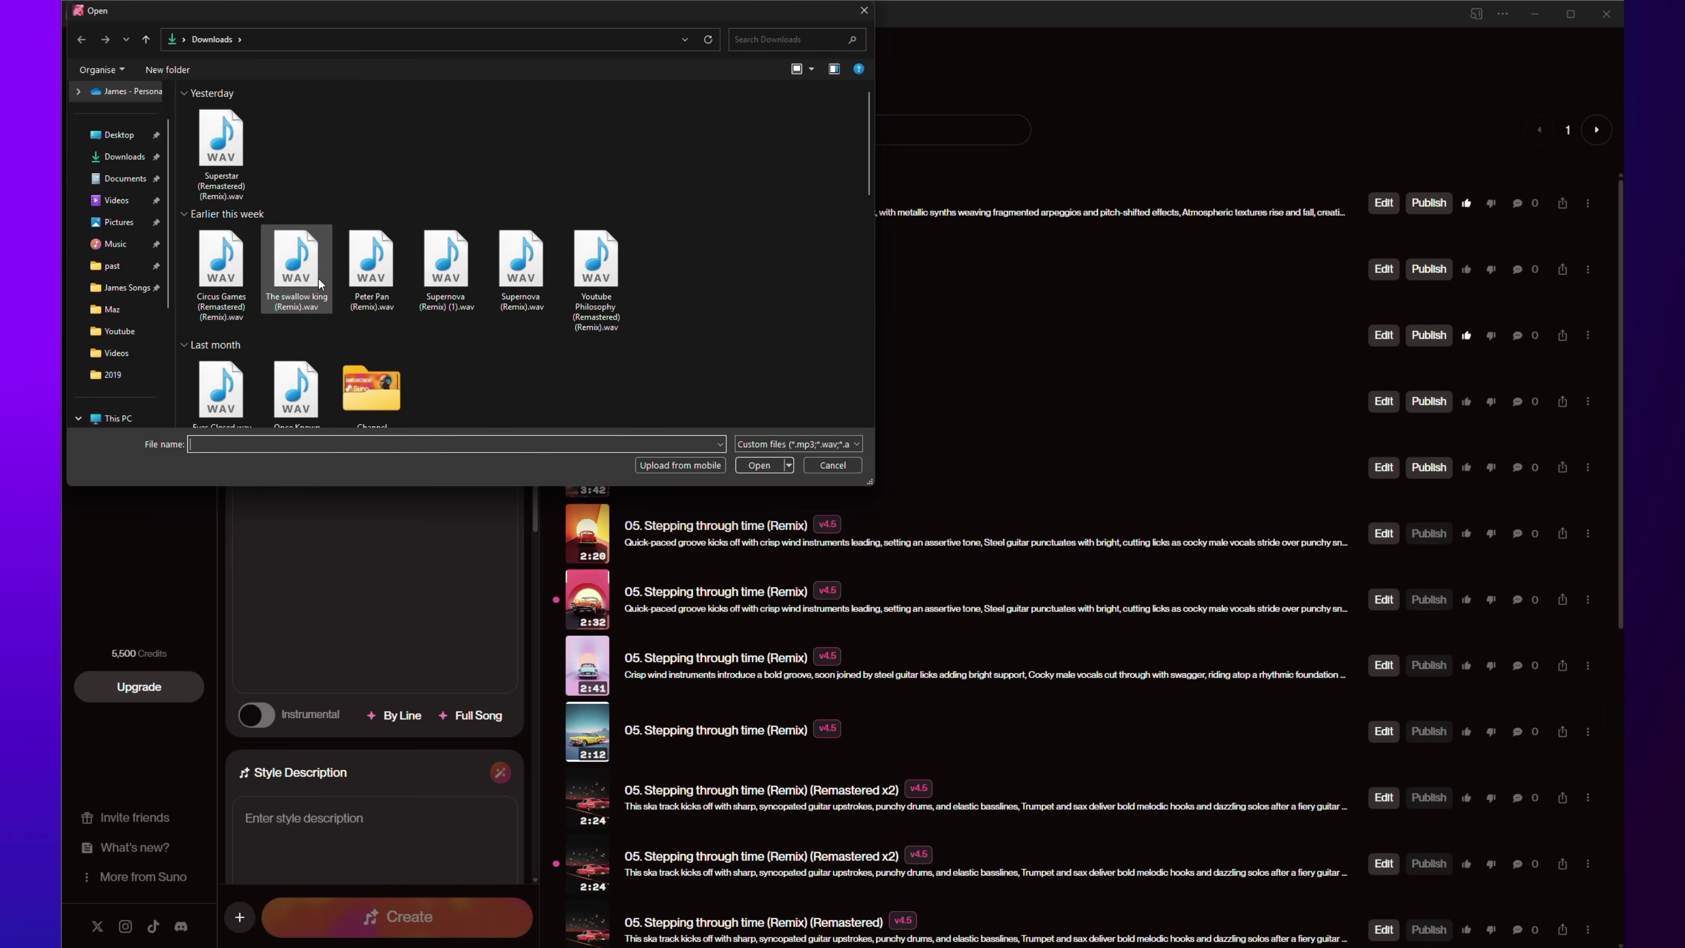
pyautogui.doubleClick(319, 284)
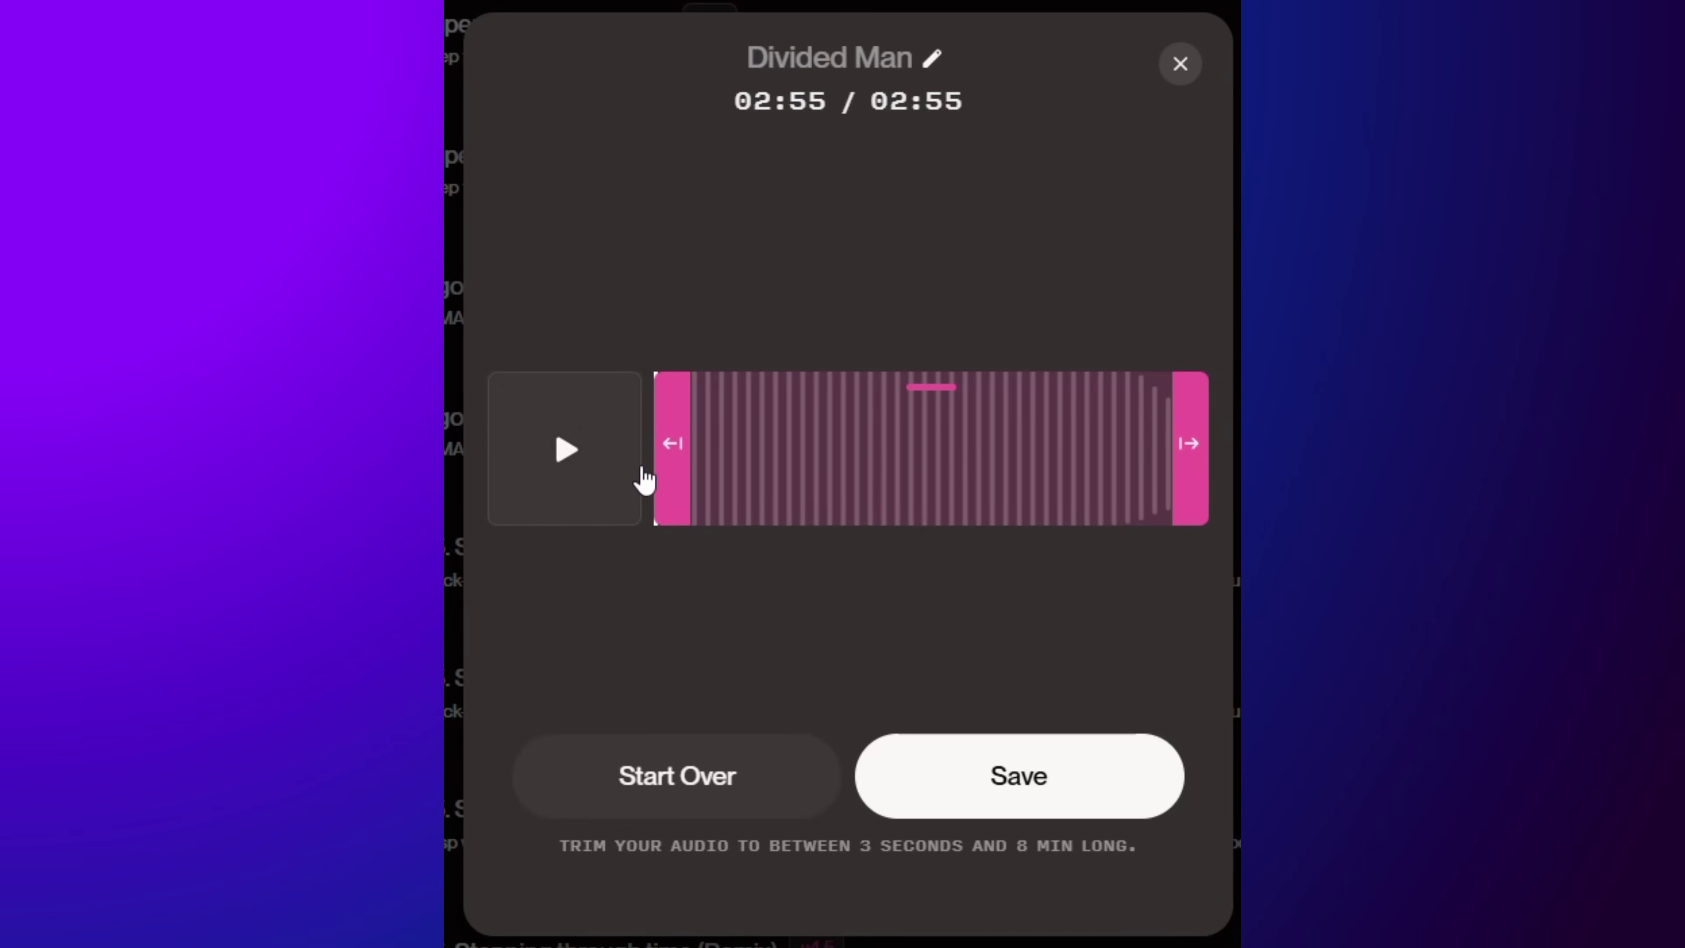
# Preview the Divided Man upload, keep it untrimmed, and save it to the library.
pyautogui.click(581, 470)
pyautogui.click(582, 480)
pyautogui.click(1032, 800)
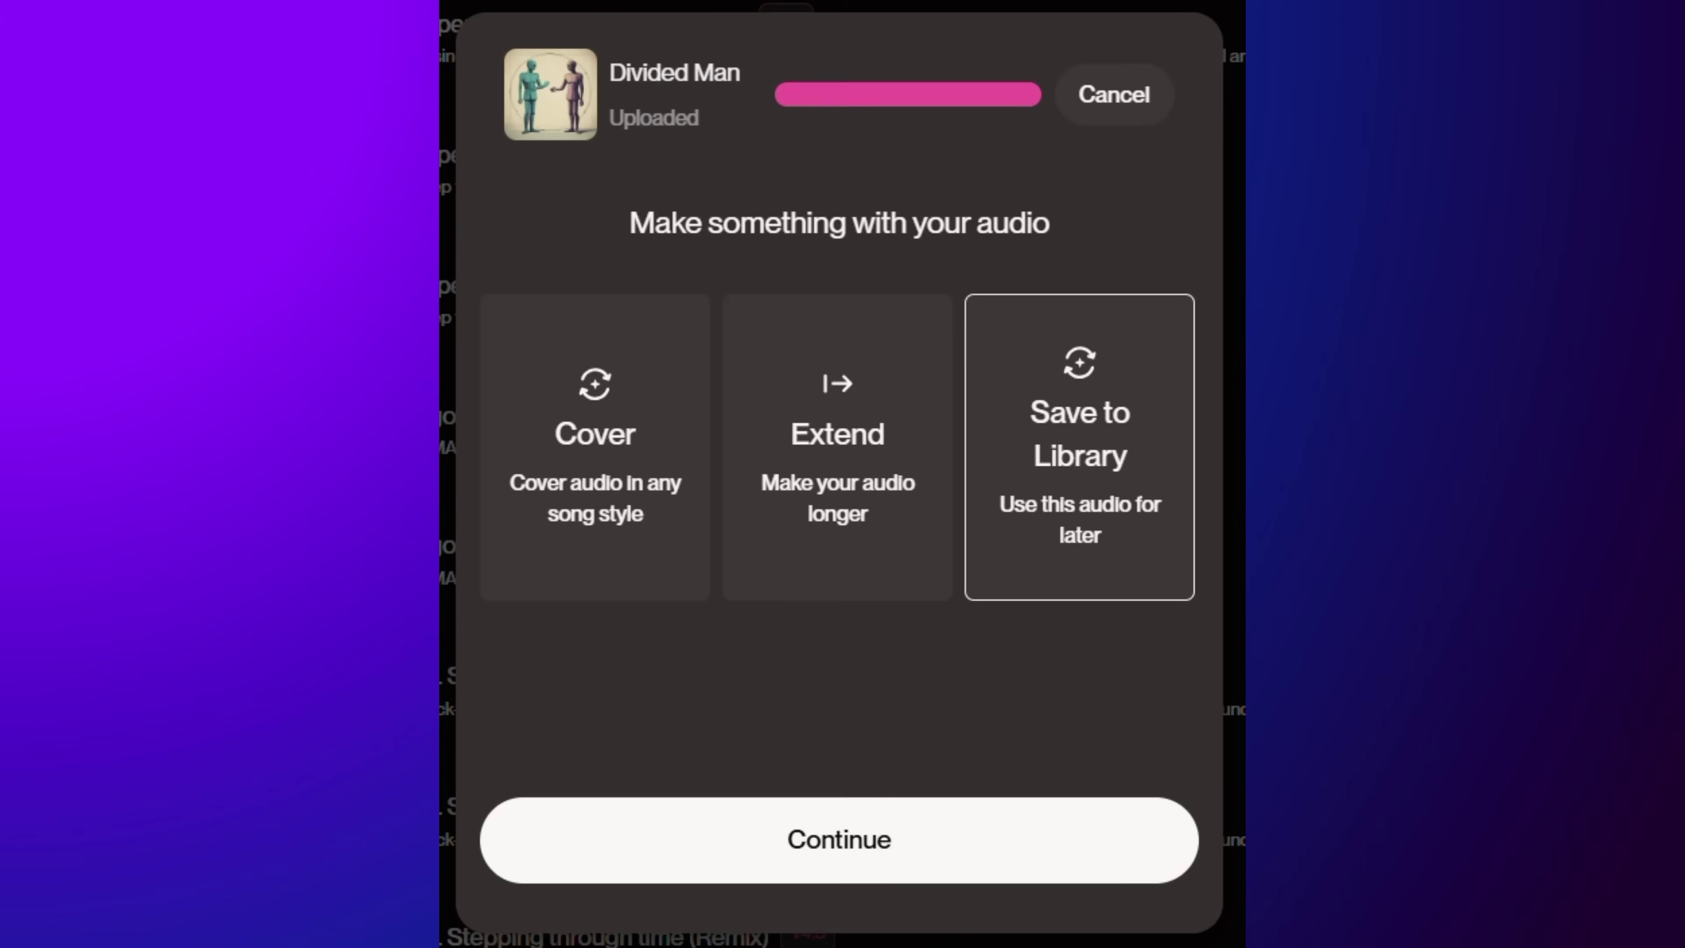
pyautogui.click(653, 464)
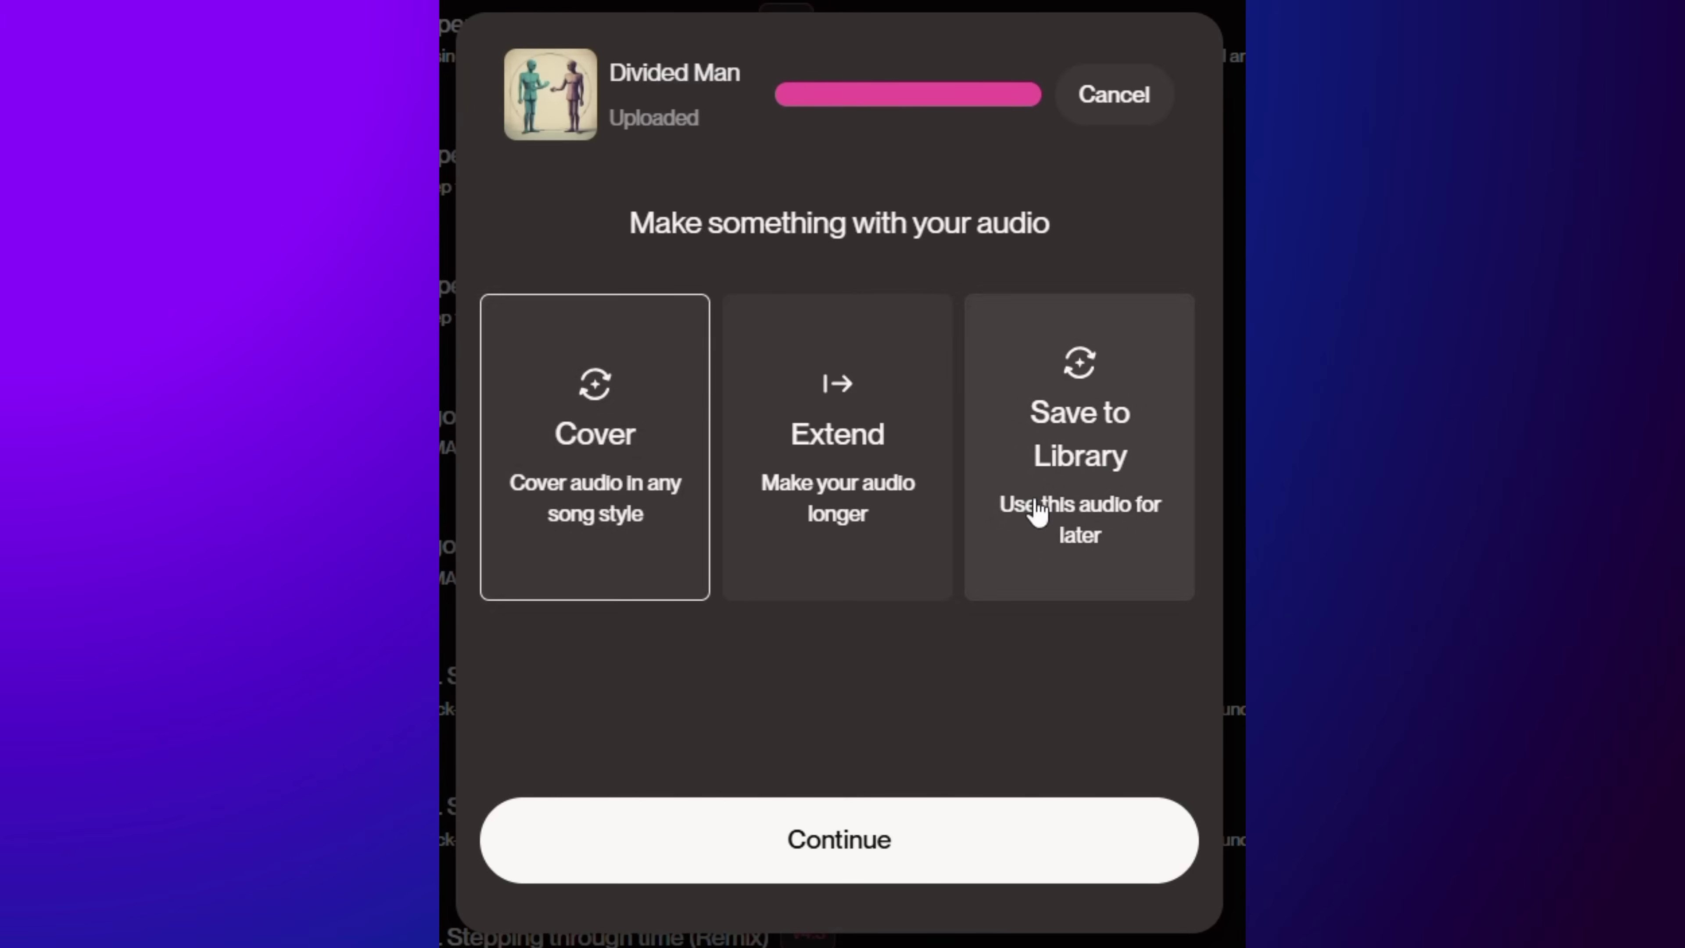
pyautogui.click(1062, 481)
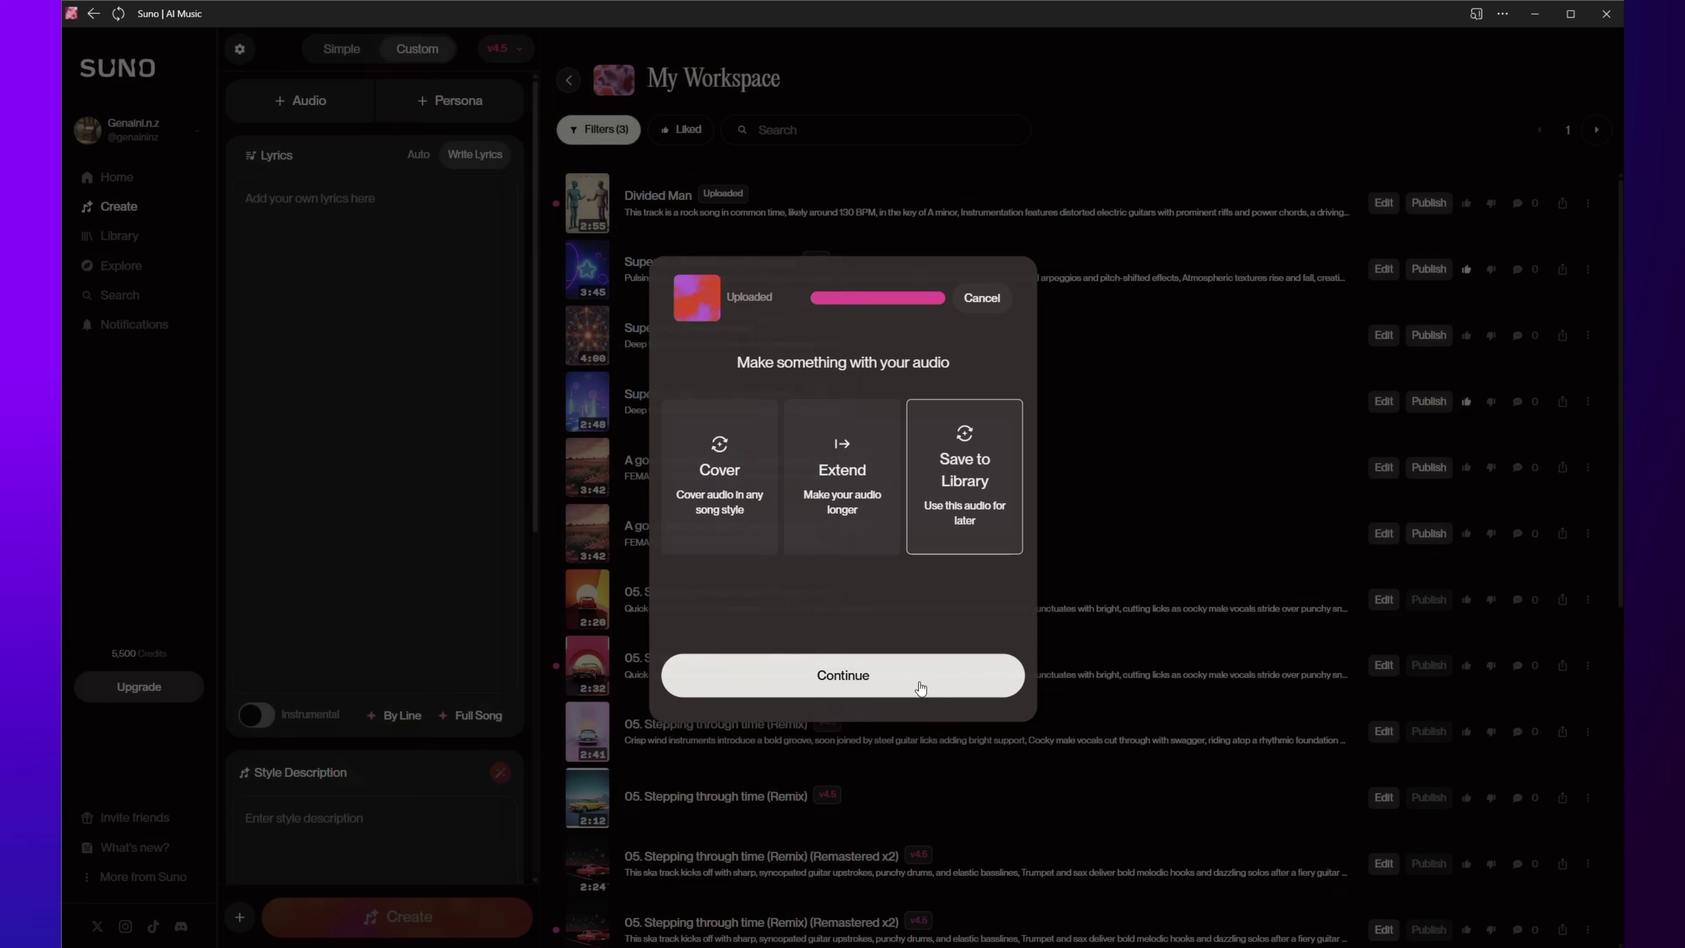
pyautogui.click(989, 863)
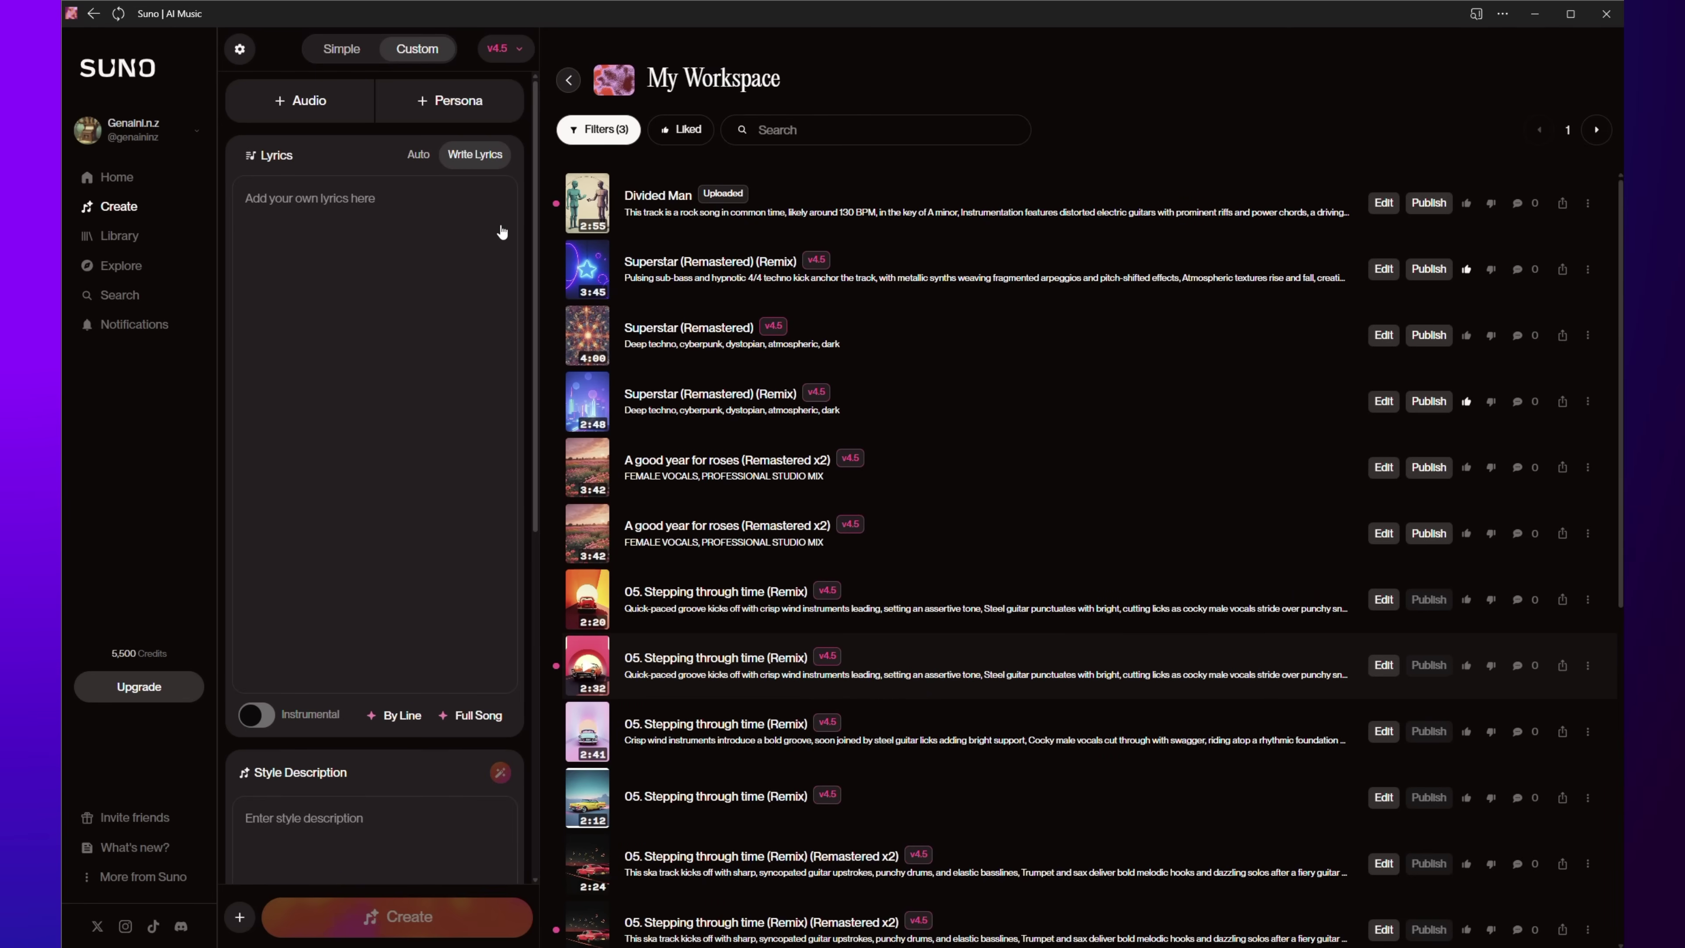
# Choose Get Stems > All Detected Stems from the Divided Man row's ⋮ menu.
pyautogui.click(915, 217)
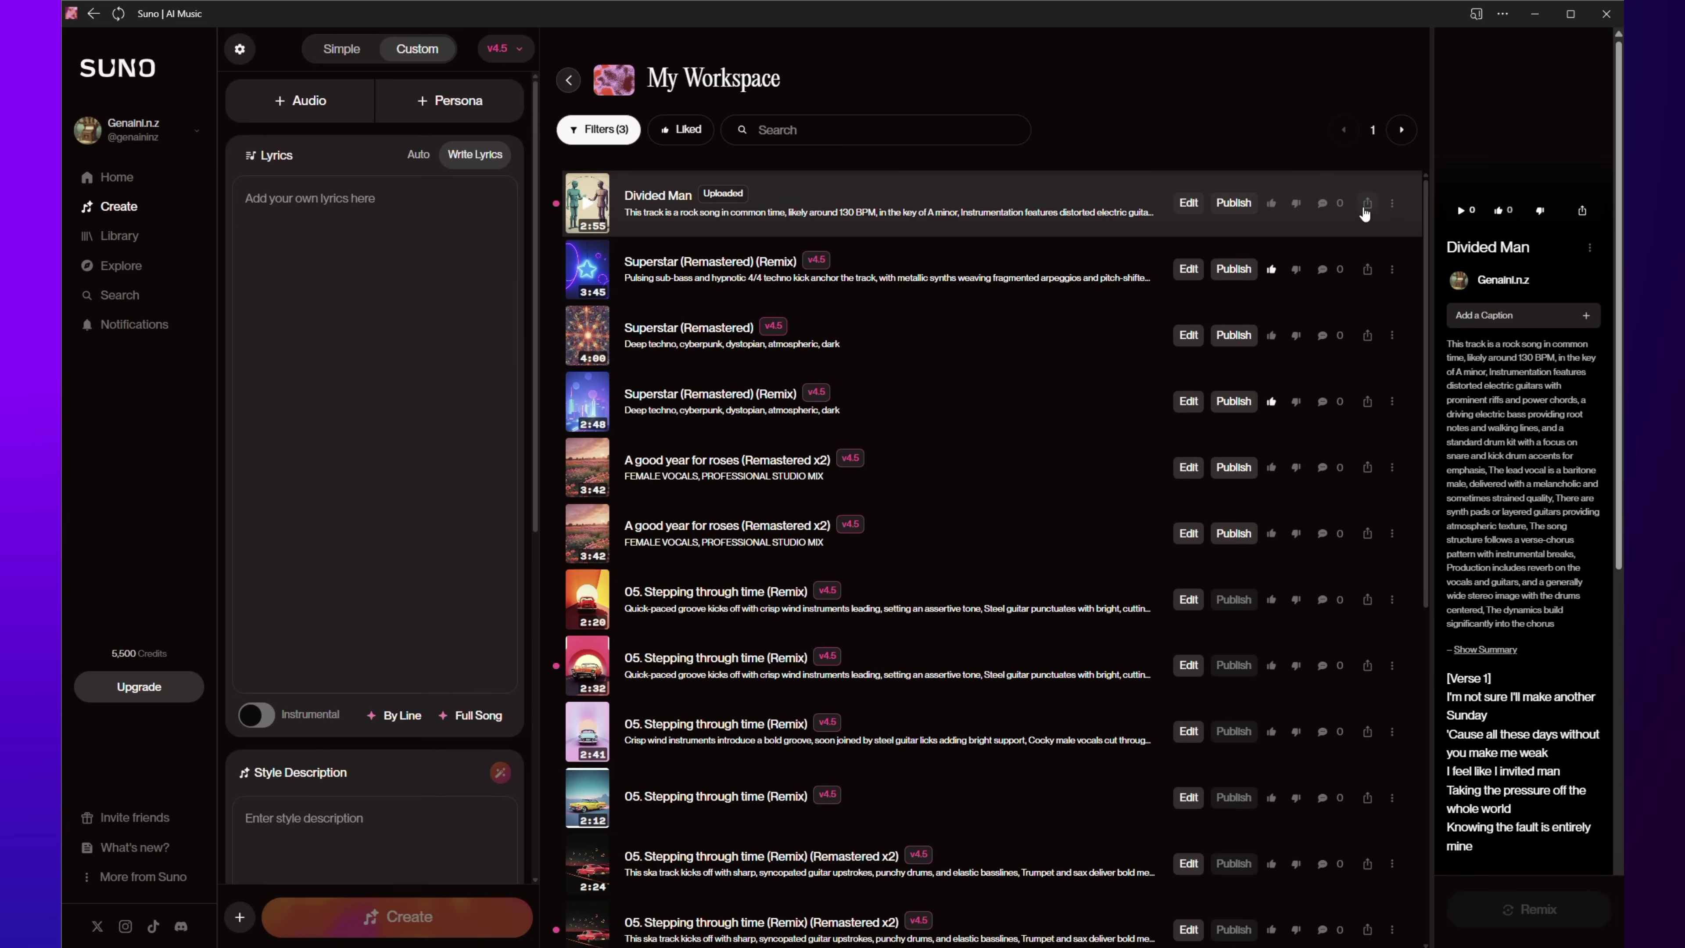
pyautogui.click(1393, 204)
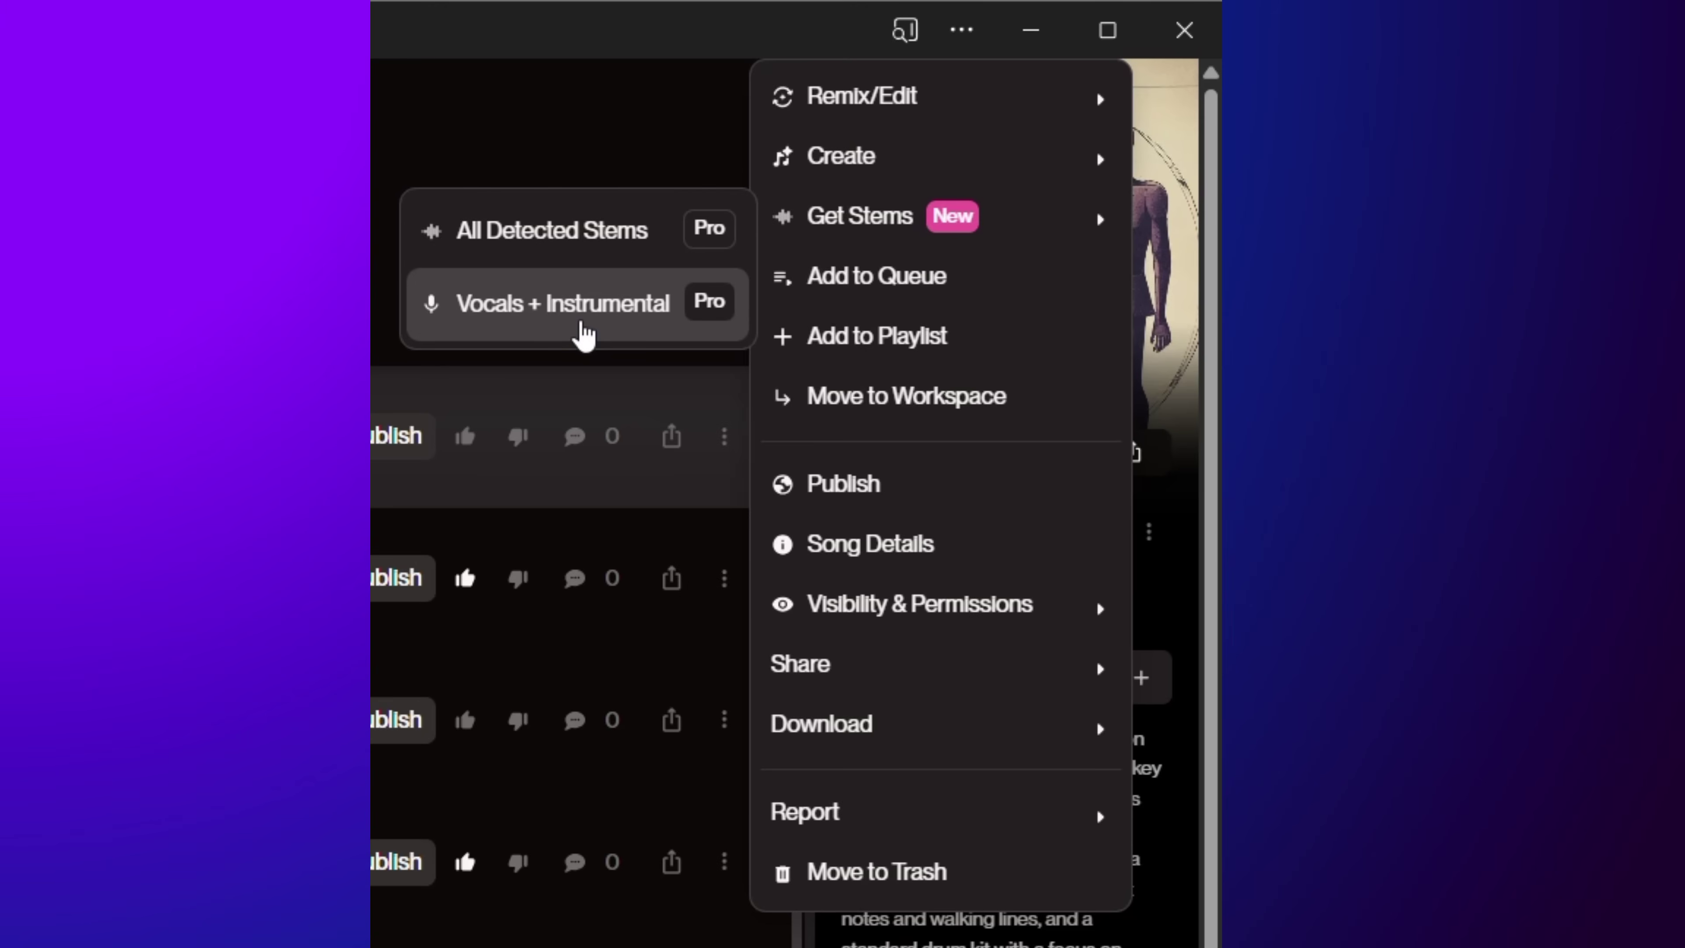
pyautogui.click(592, 244)
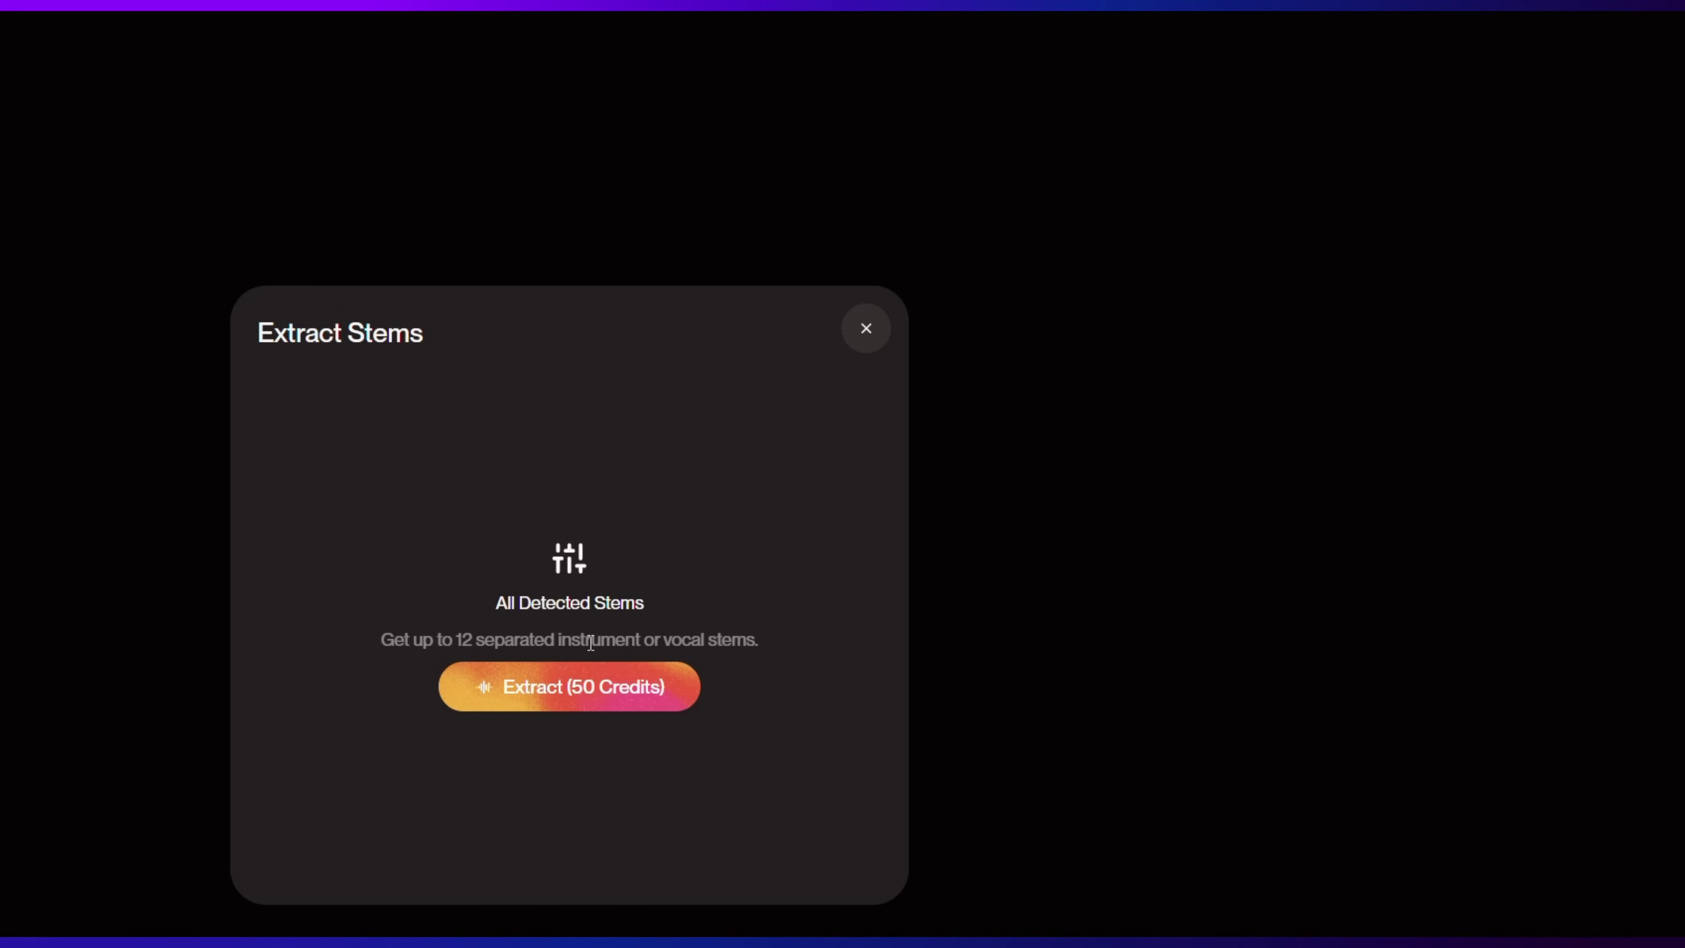
# Start extracting Divided Man's stems for 50 credits.
pyautogui.click(577, 693)
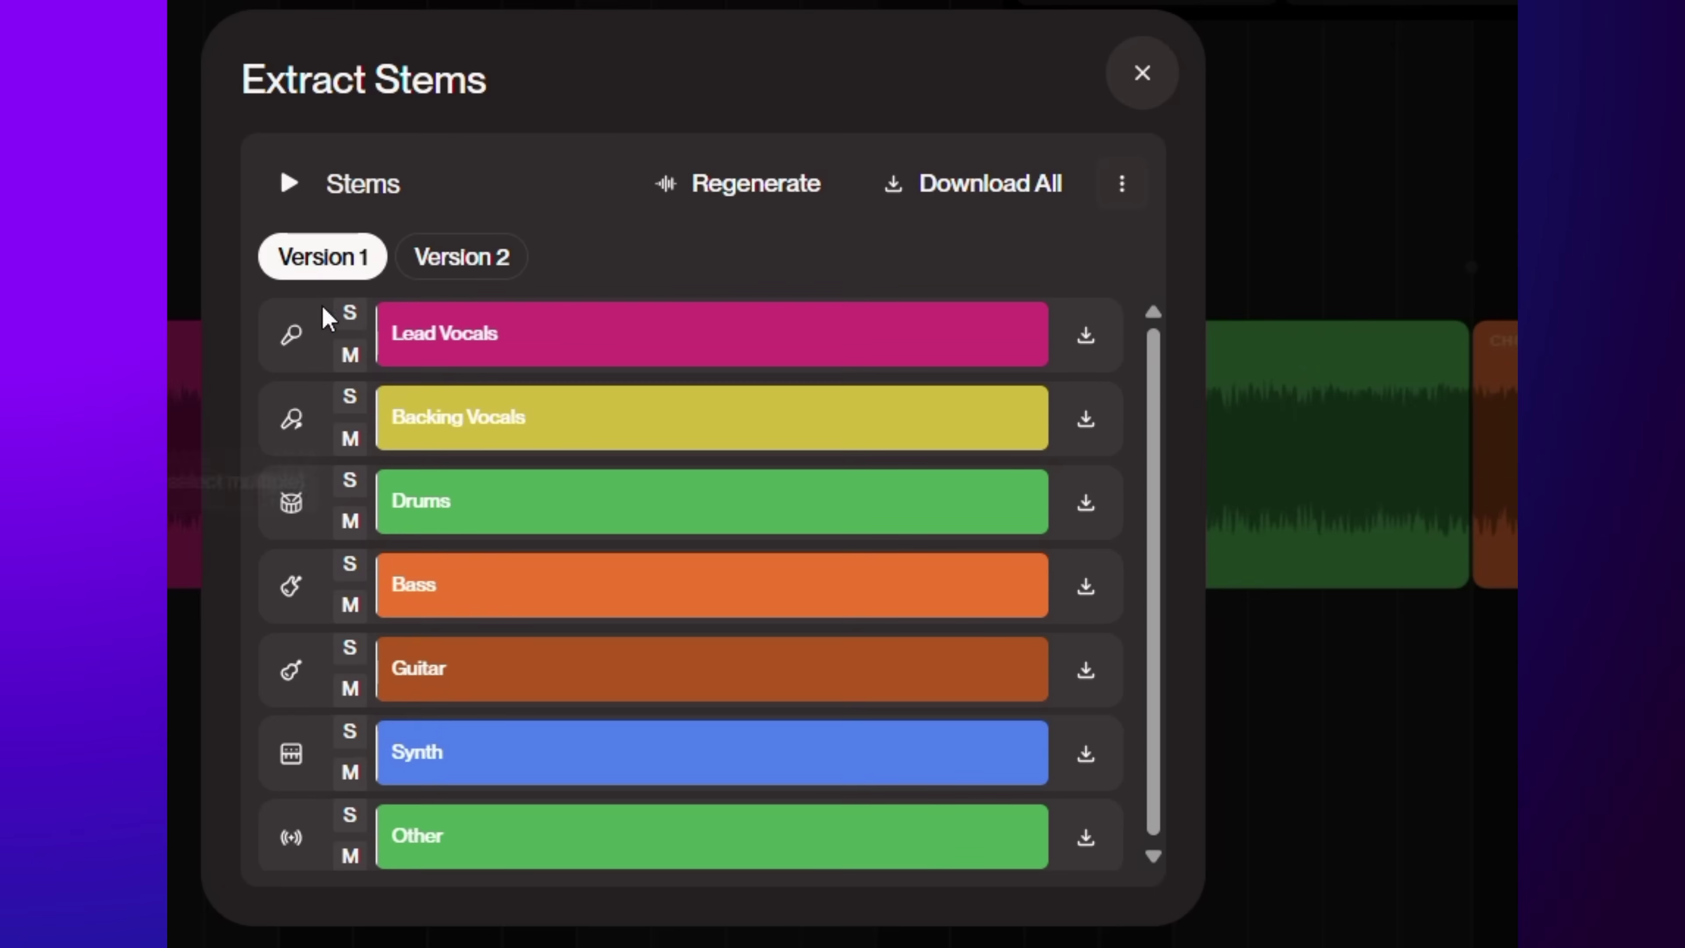
# Compare both stem versions, return to the first, and view the download formats.
pyautogui.click(421, 266)
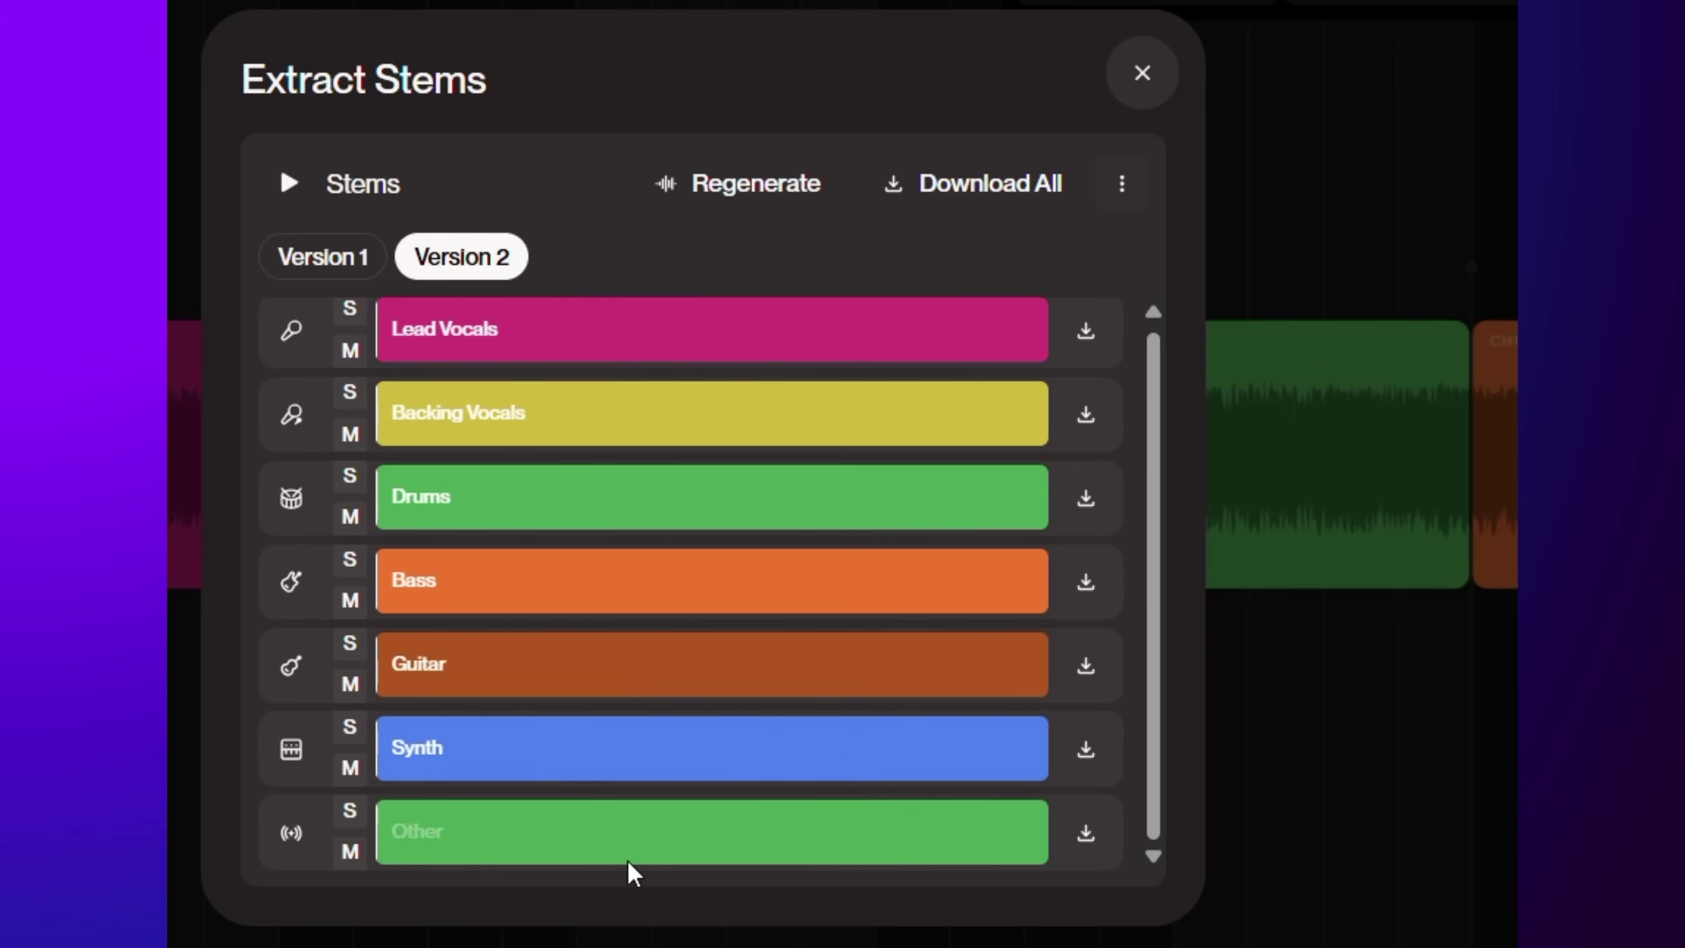
pyautogui.click(336, 259)
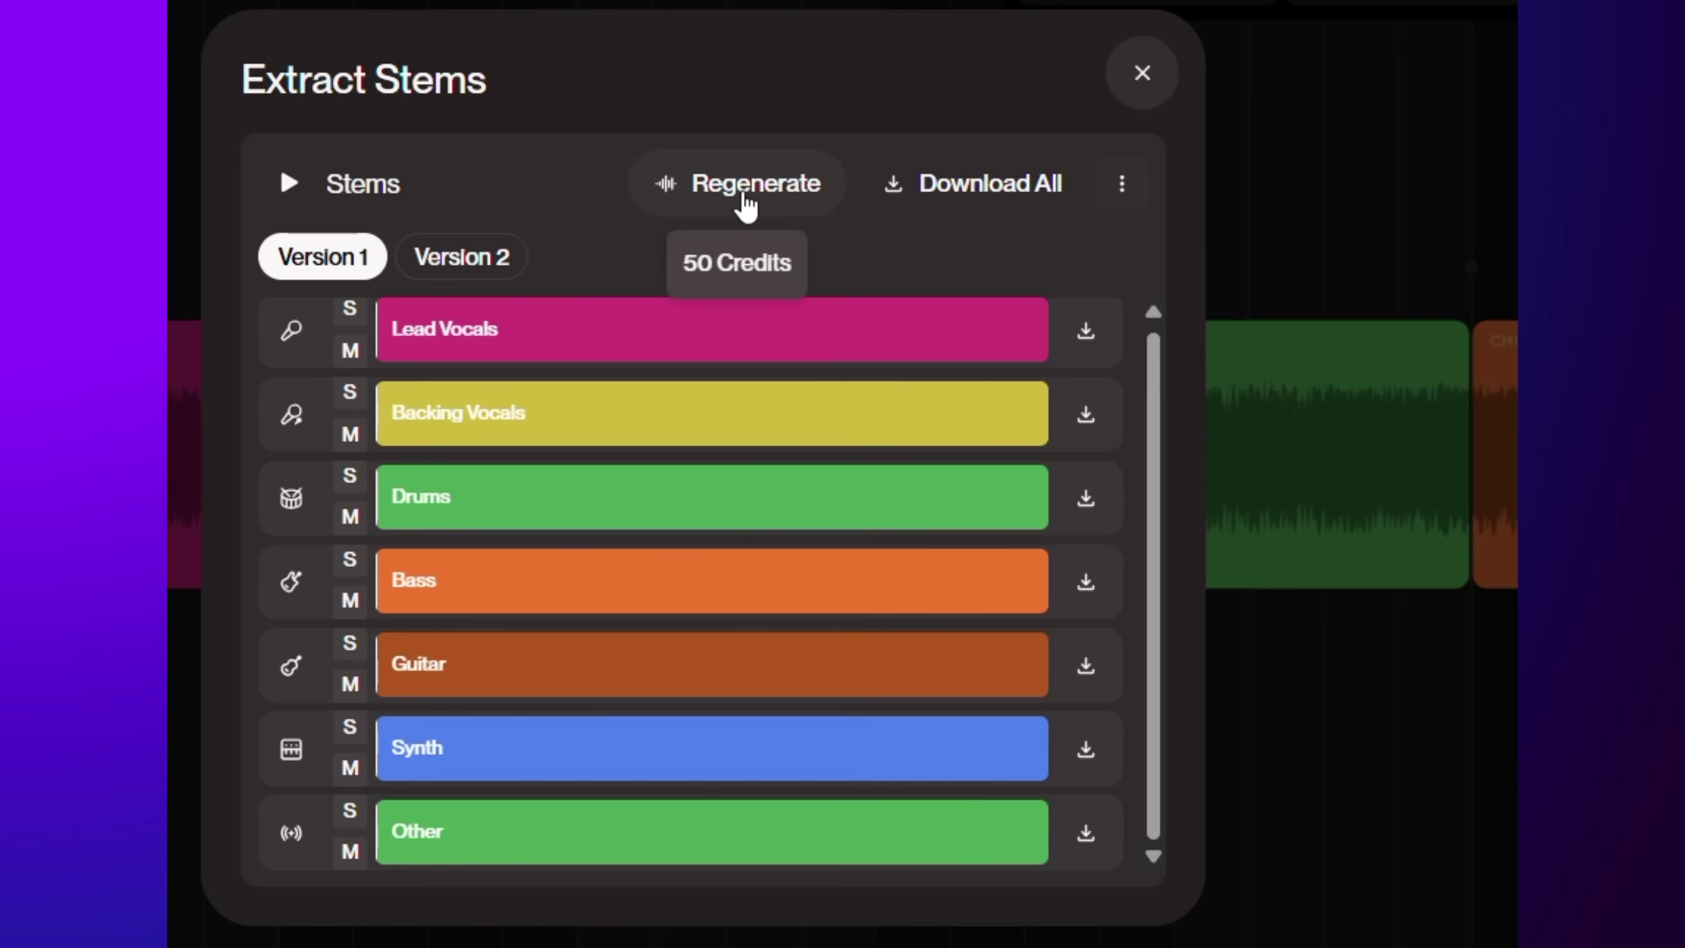
pyautogui.click(1122, 185)
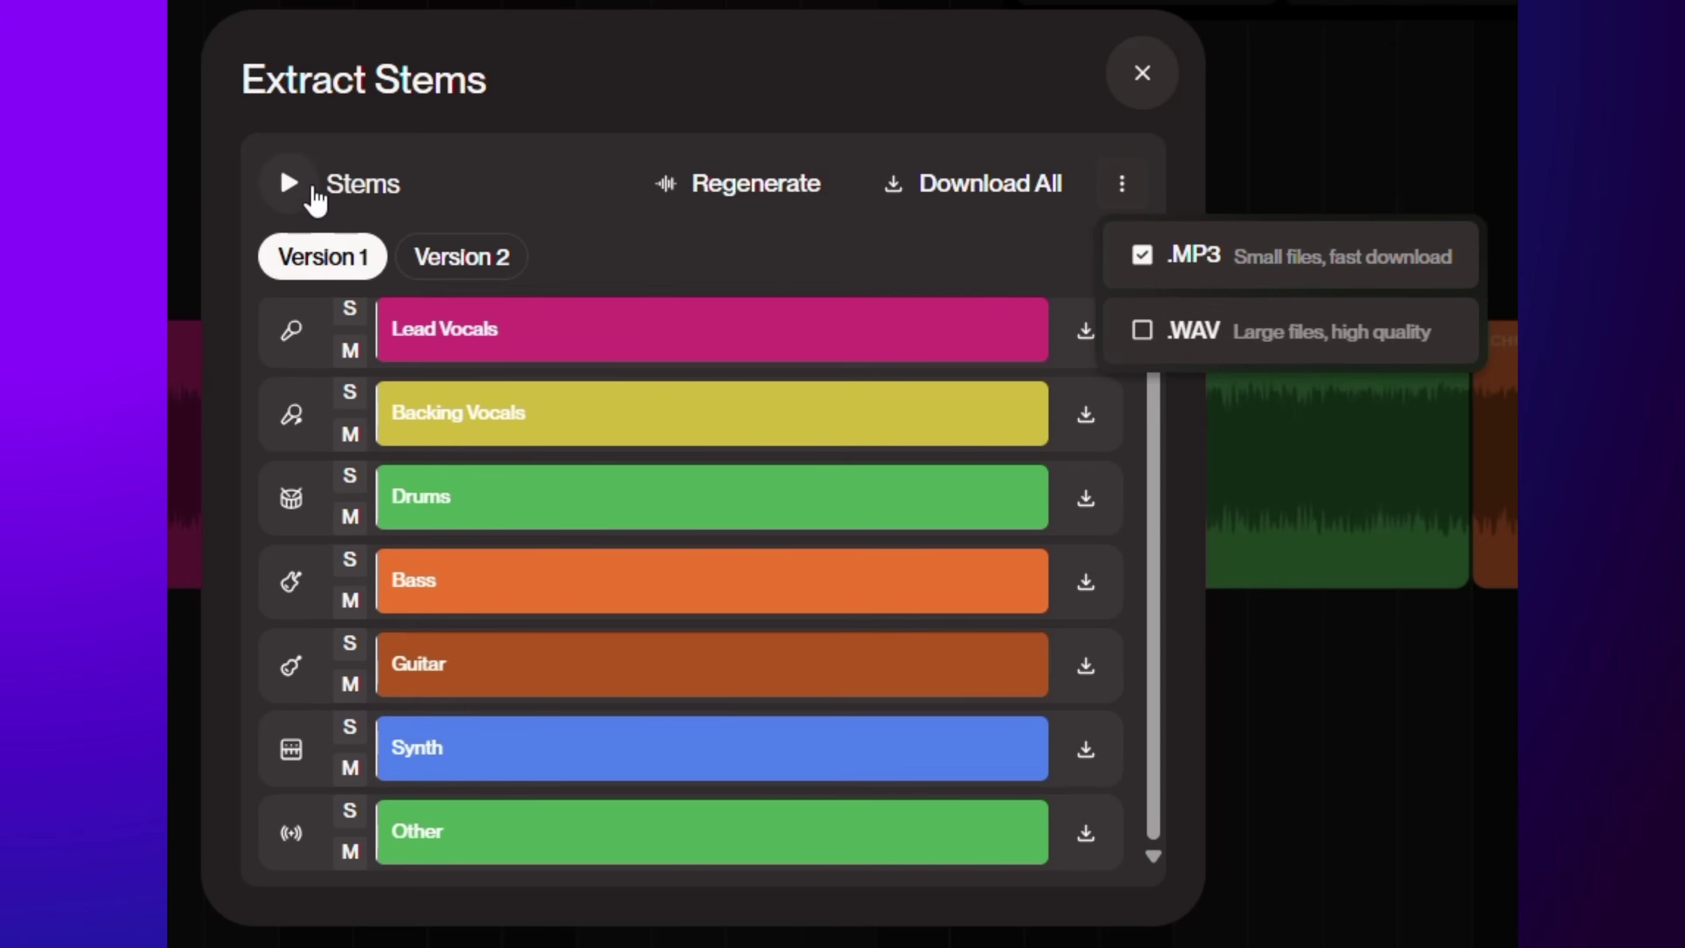
# Play the stems, soloing and unsoloing Lead Vocals, Backing Vocals and Drums in turn.
pyautogui.click(289, 184)
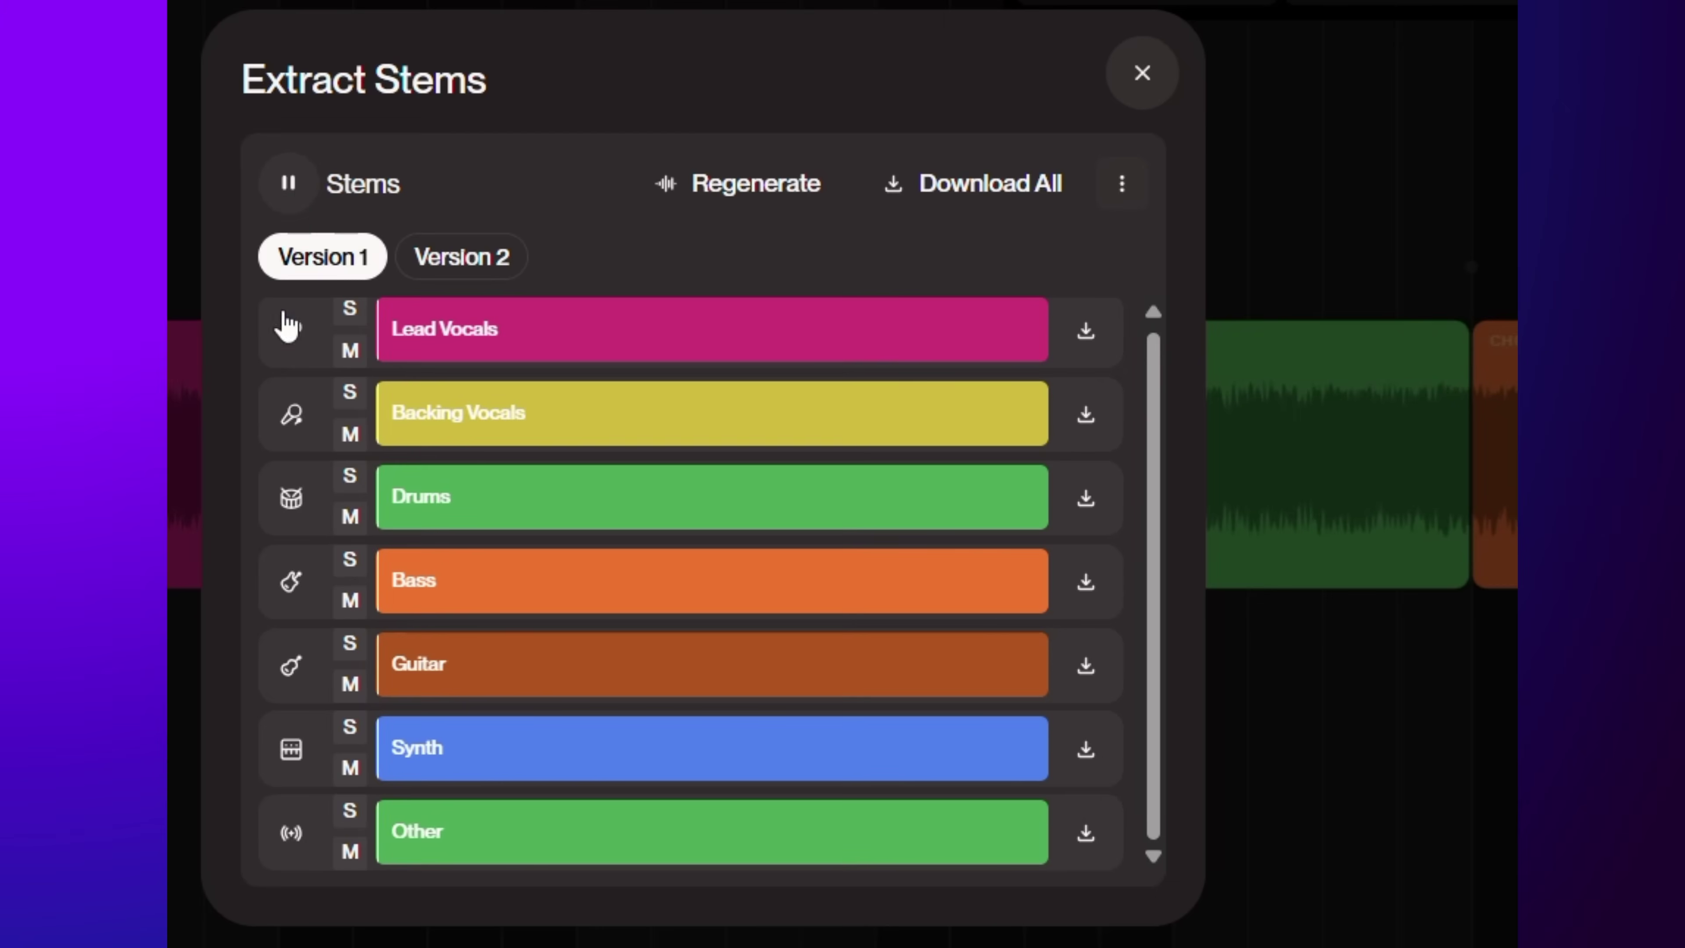
pyautogui.click(349, 313)
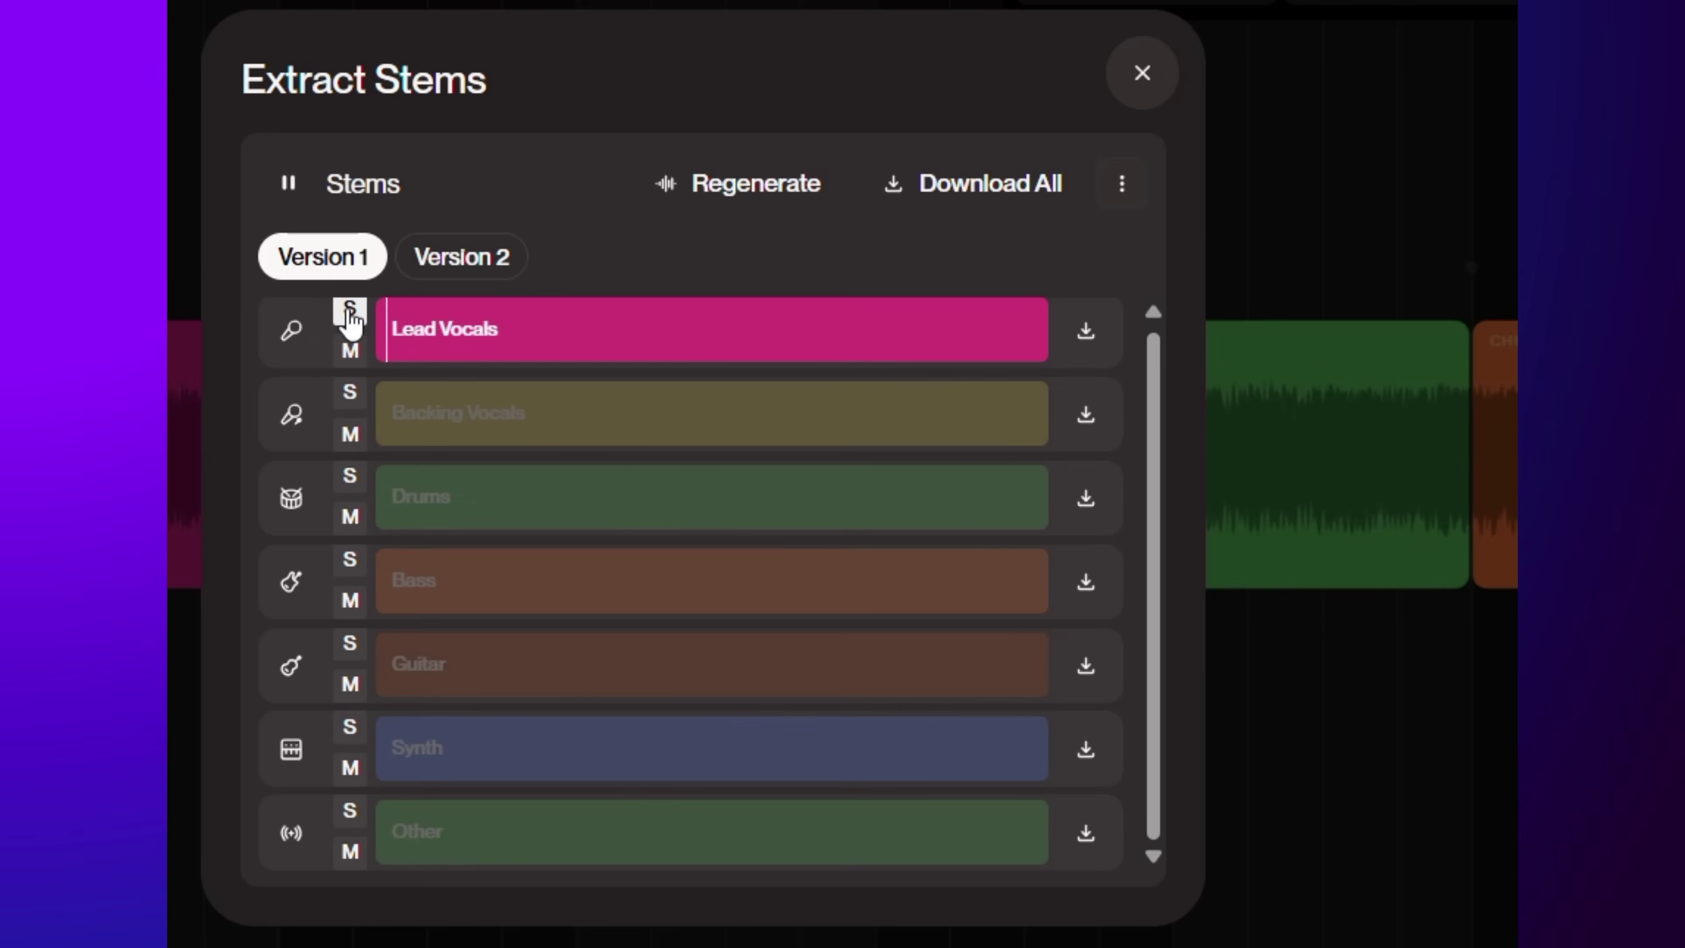
pyautogui.click(349, 314)
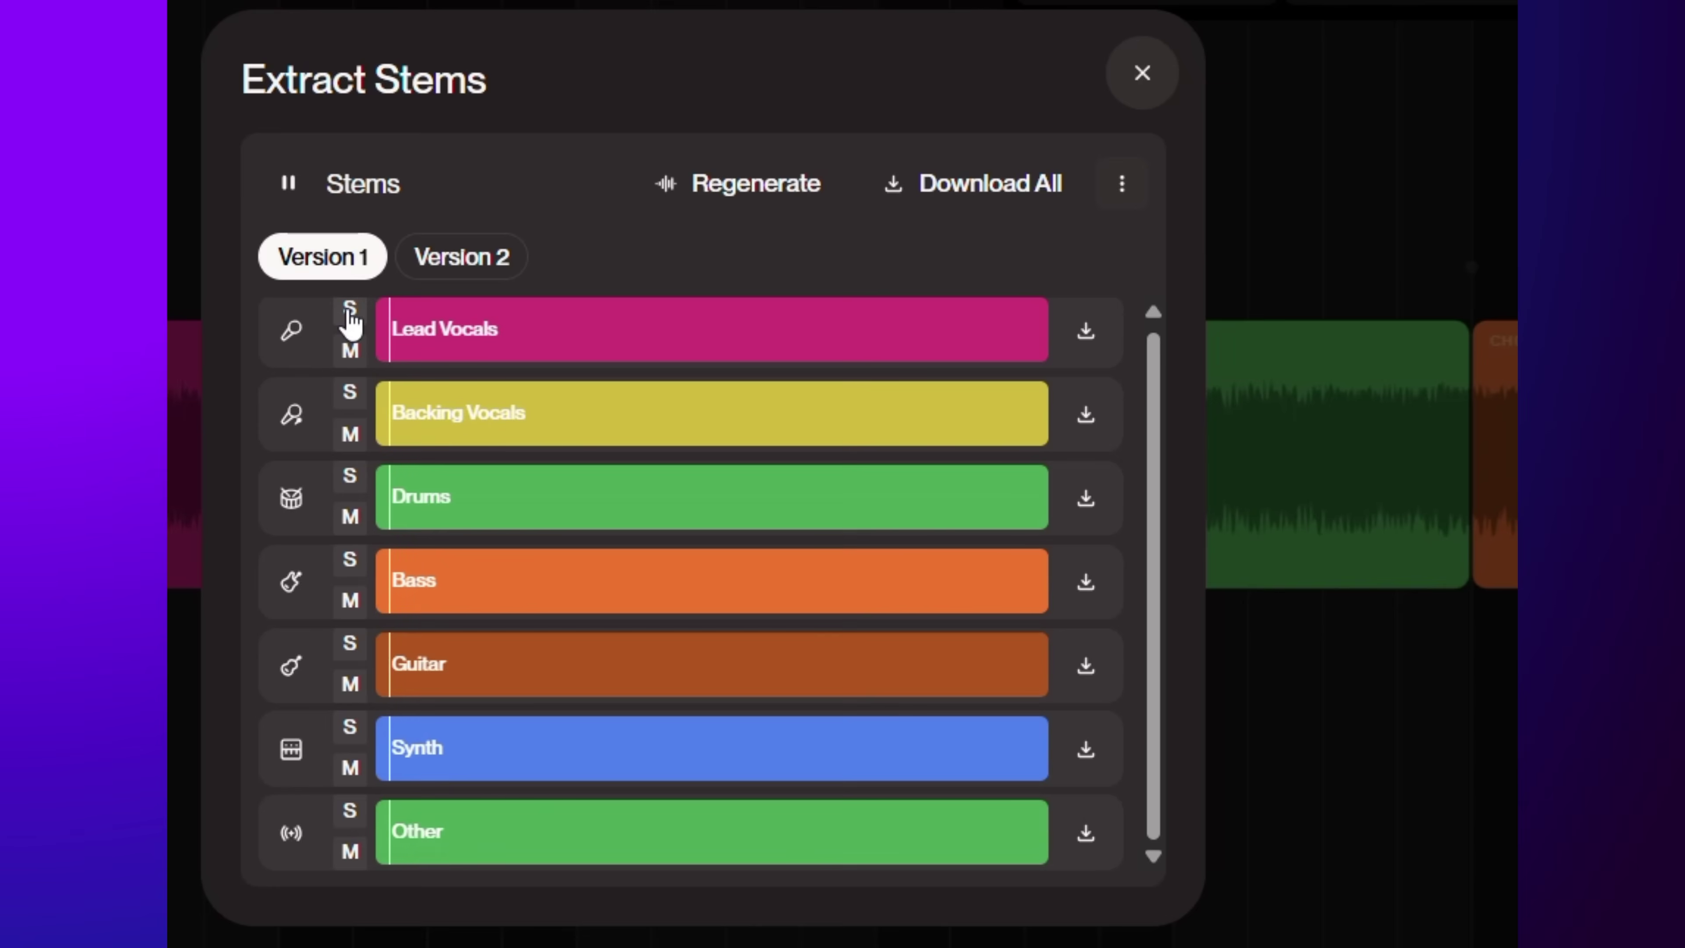
pyautogui.click(346, 398)
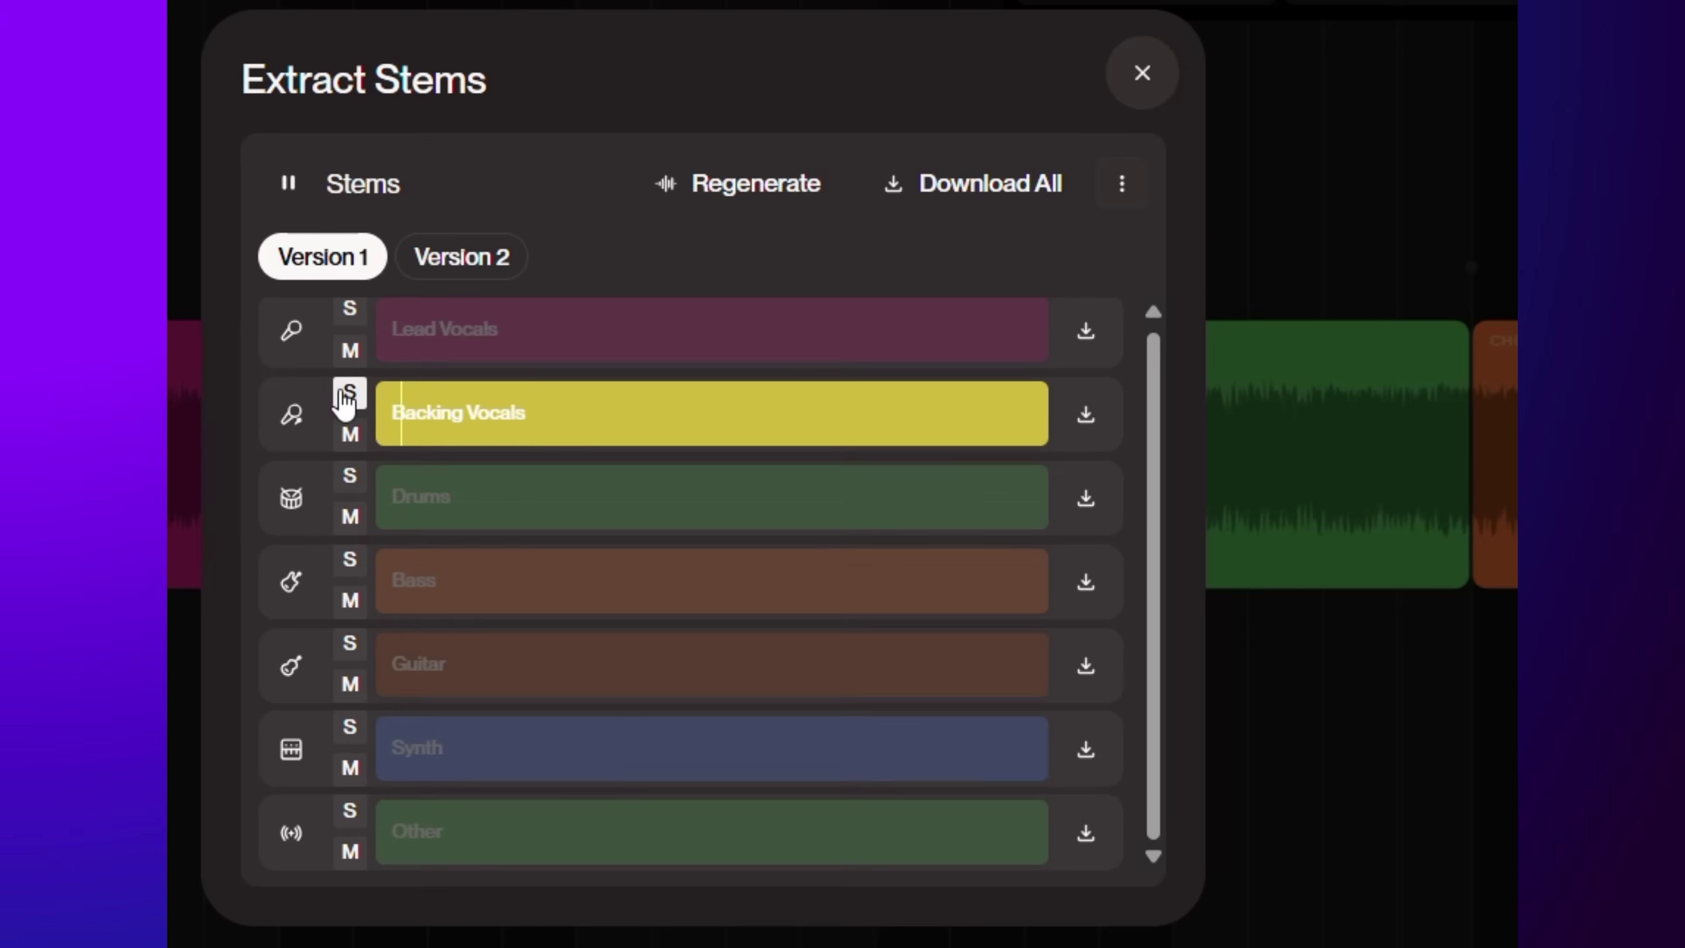
pyautogui.click(346, 397)
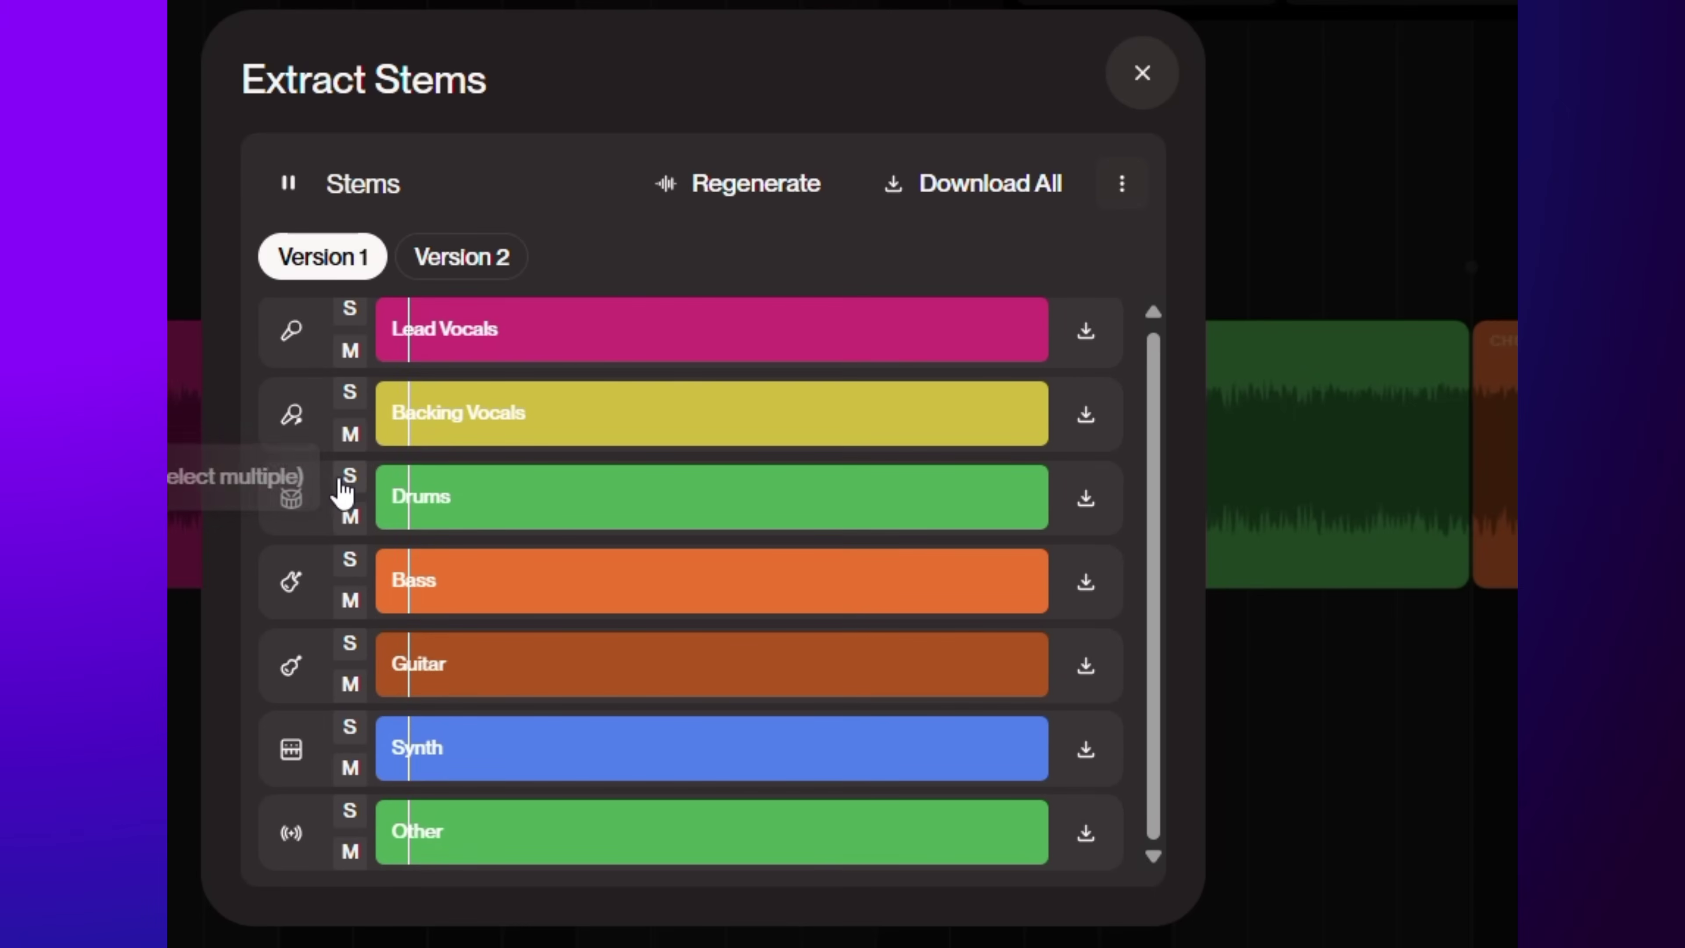
pyautogui.click(346, 479)
pyautogui.click(346, 479)
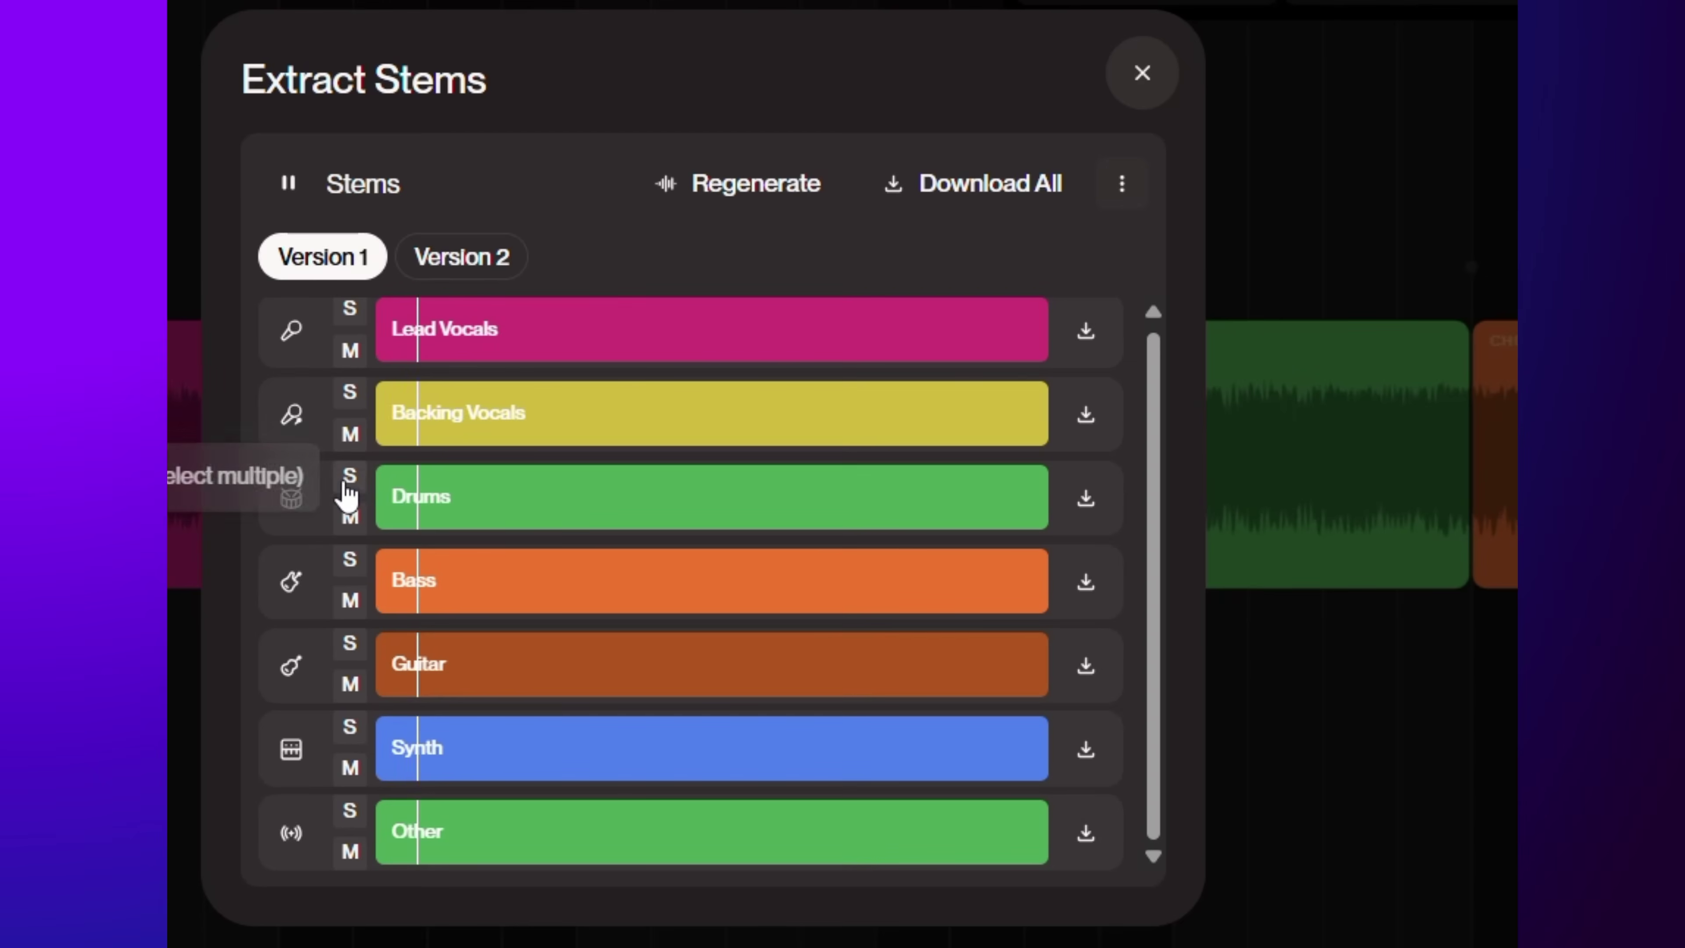
# Mute and unmute Drums, Guitar, Synth and Lead Vocals, stop playback, and download all stems.
pyautogui.click(350, 518)
pyautogui.click(349, 520)
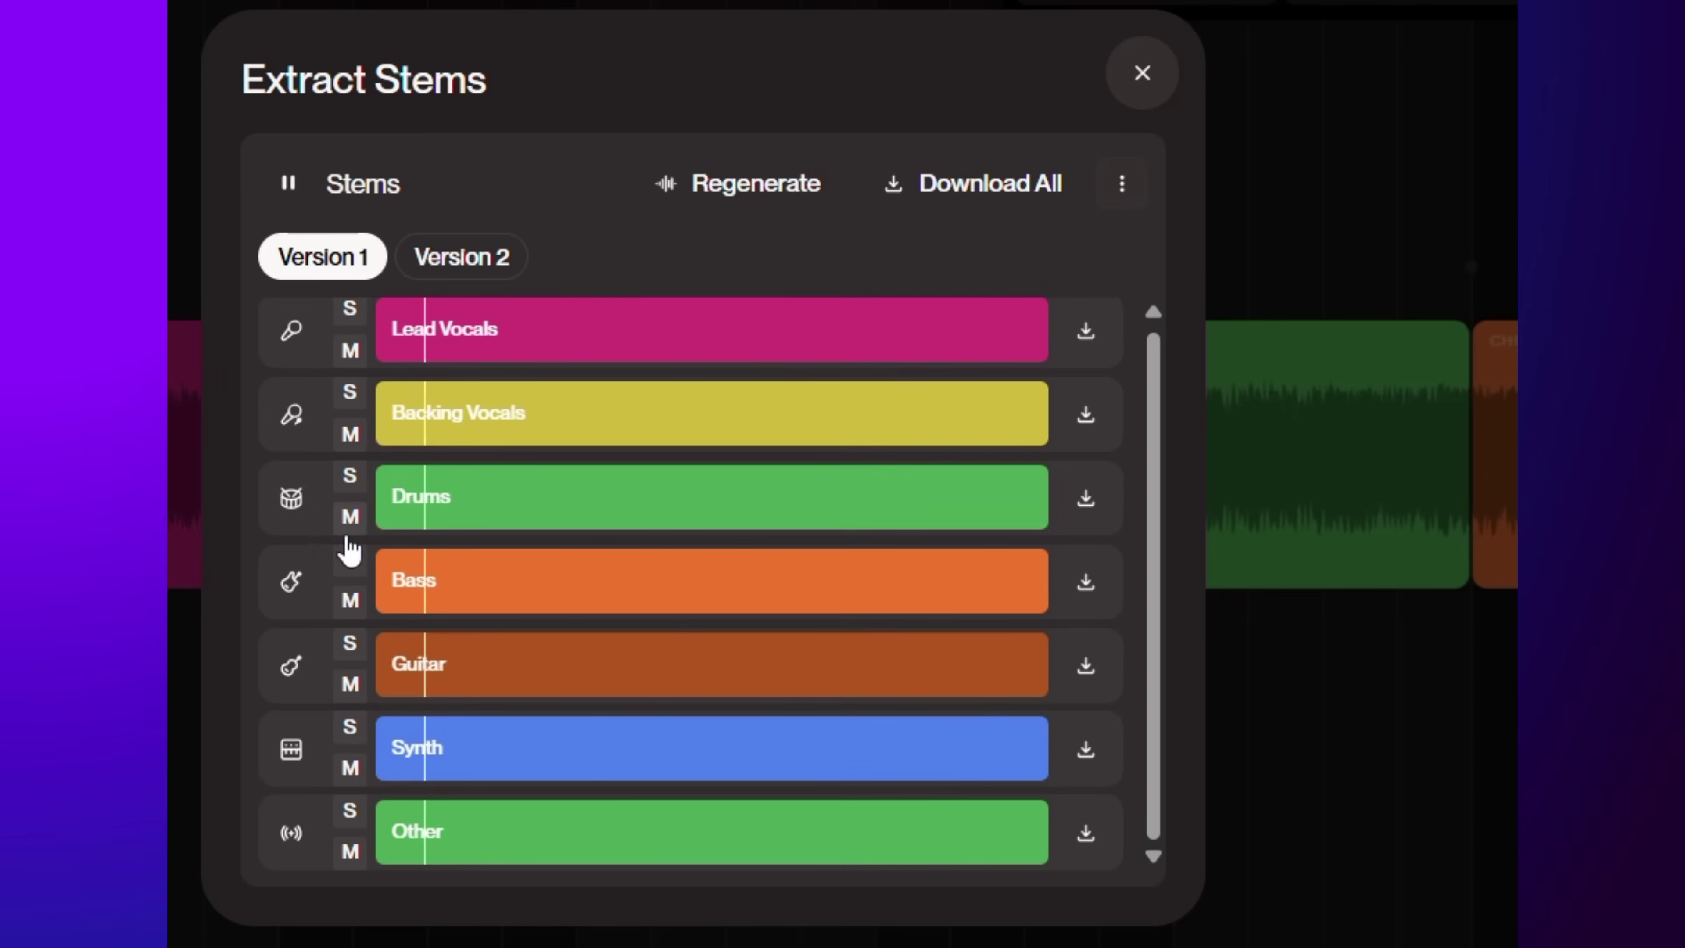
pyautogui.click(350, 685)
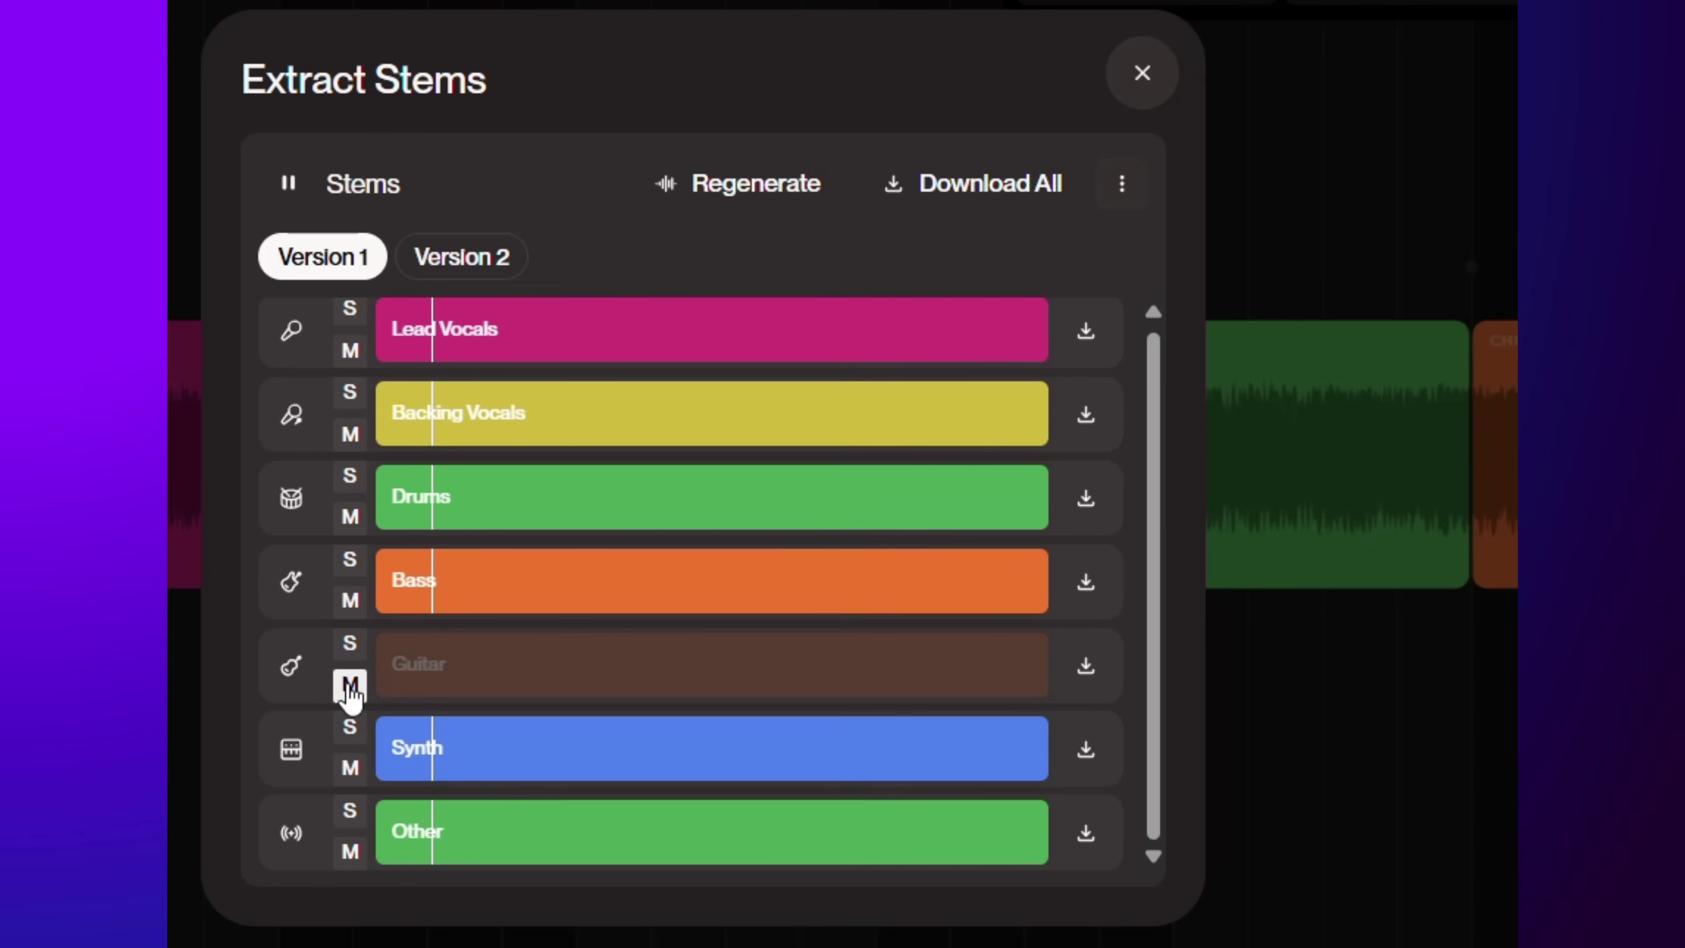
pyautogui.click(350, 685)
pyautogui.click(350, 770)
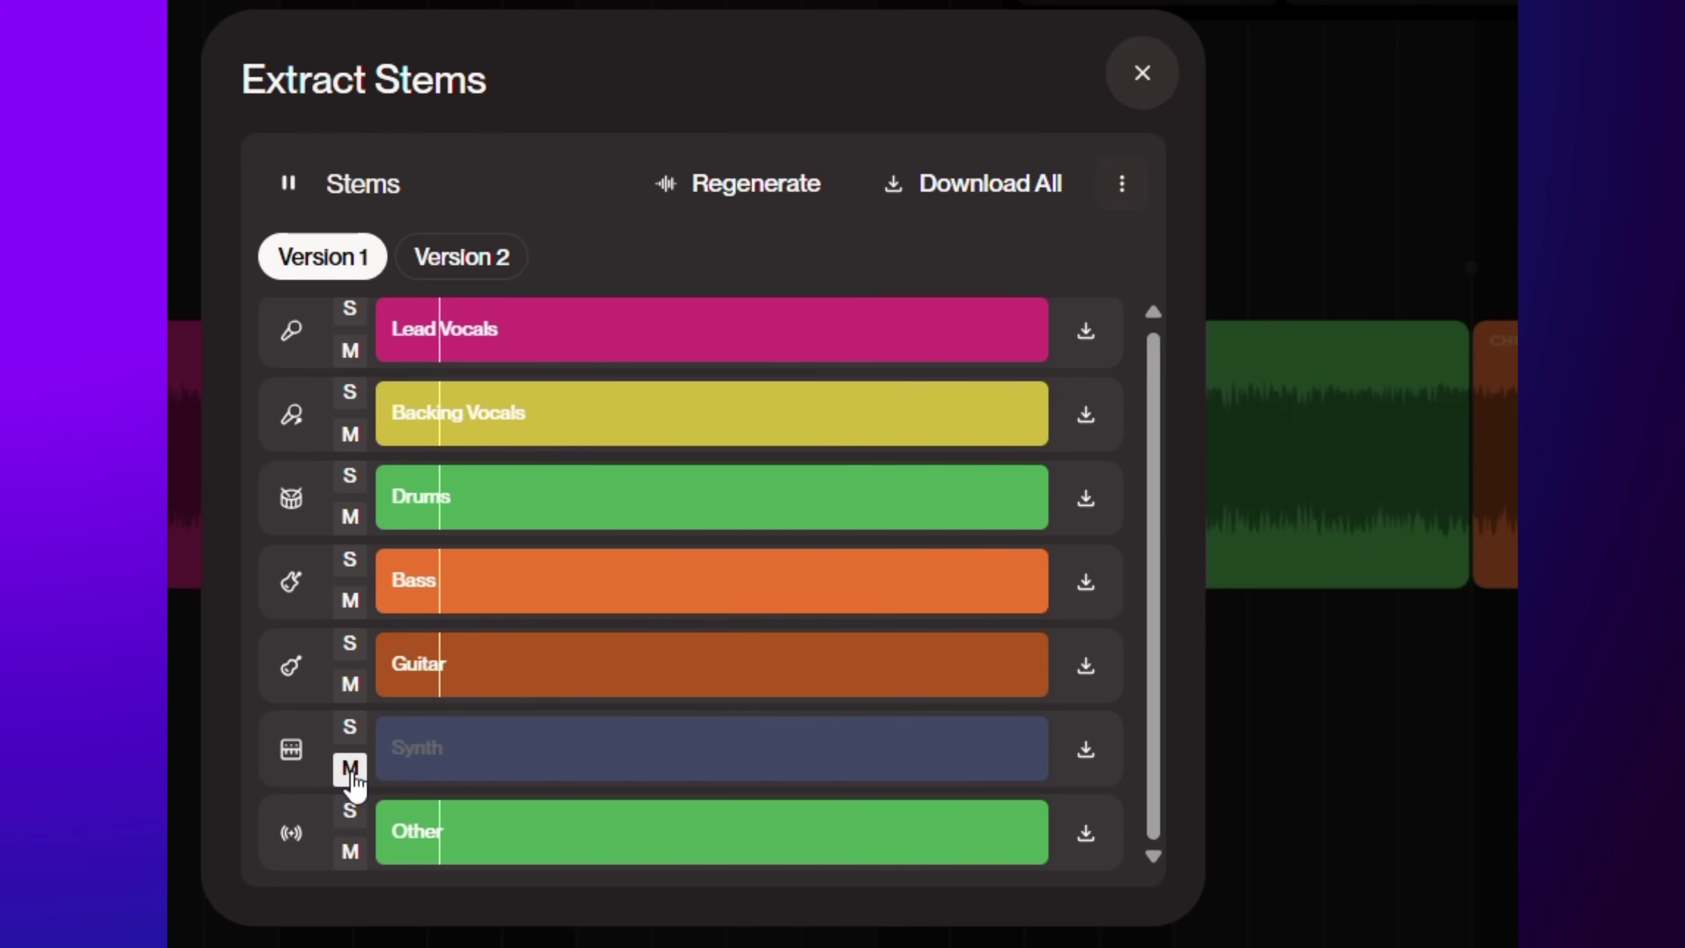
pyautogui.click(351, 772)
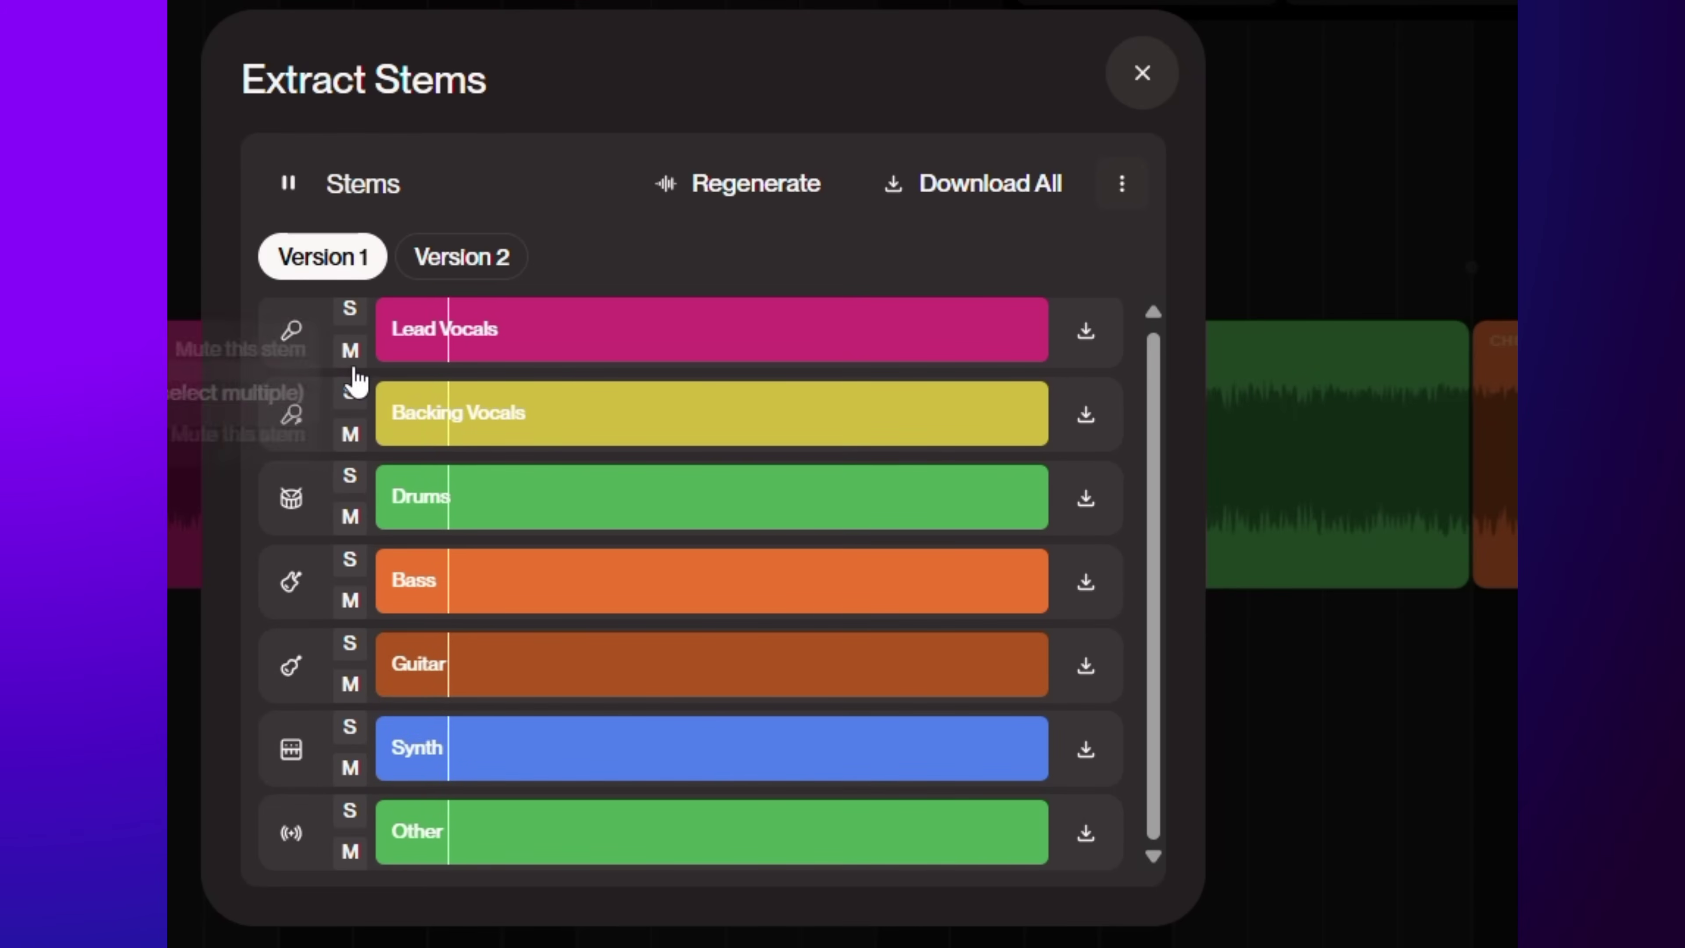
pyautogui.click(352, 352)
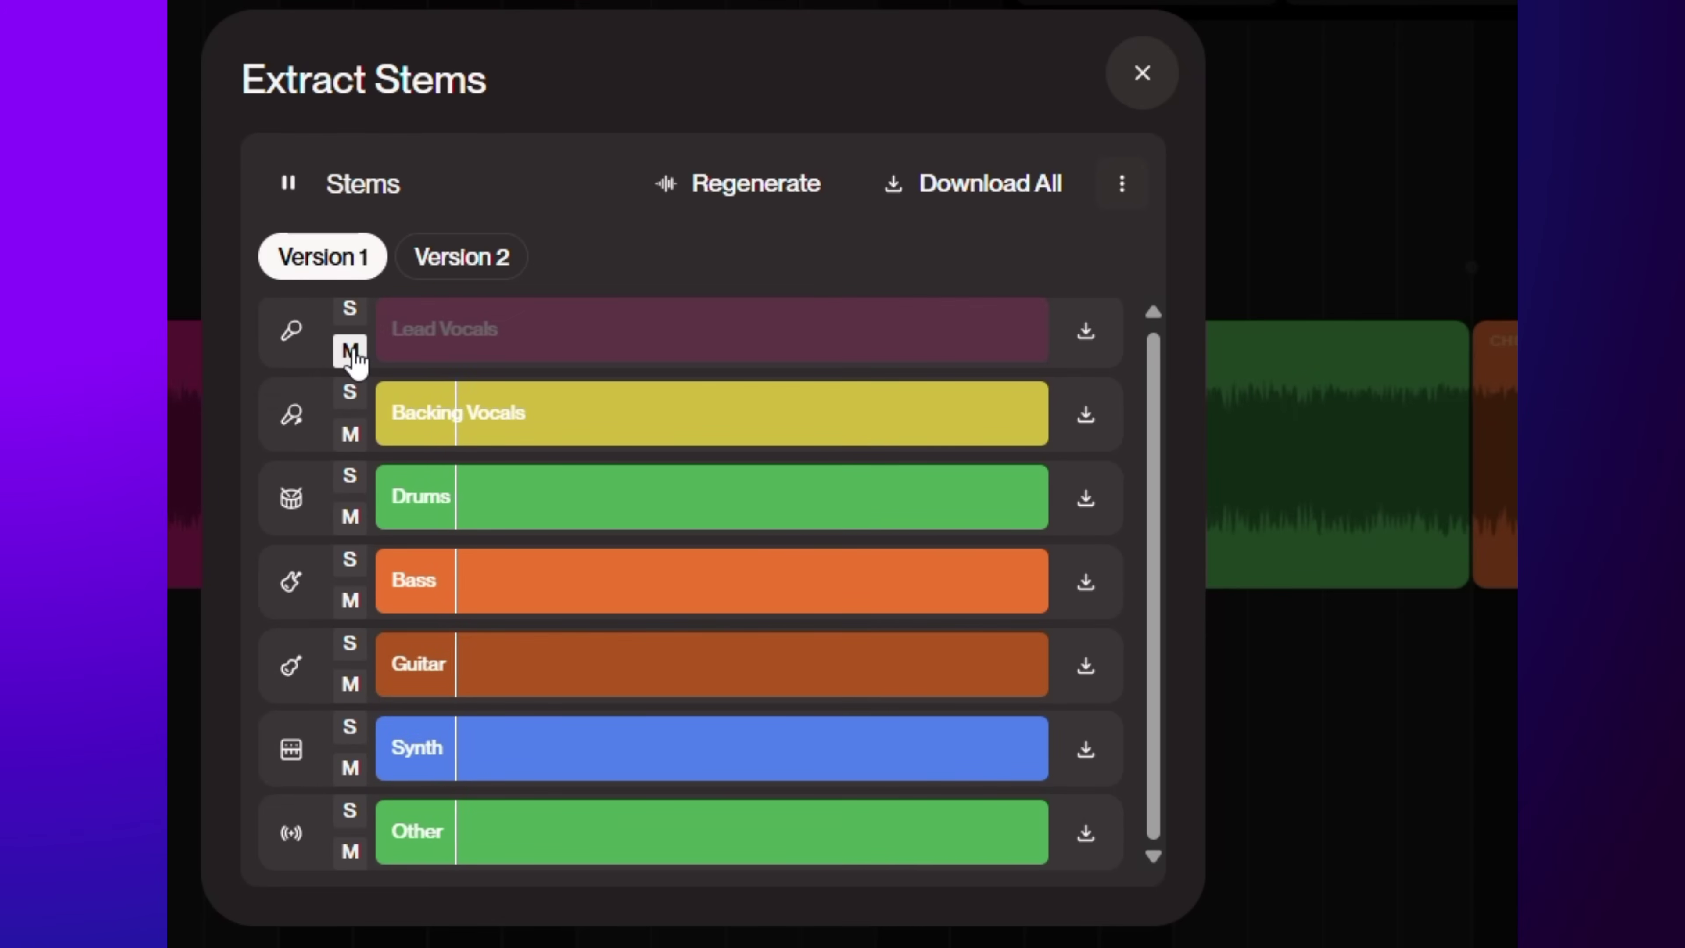
pyautogui.click(351, 352)
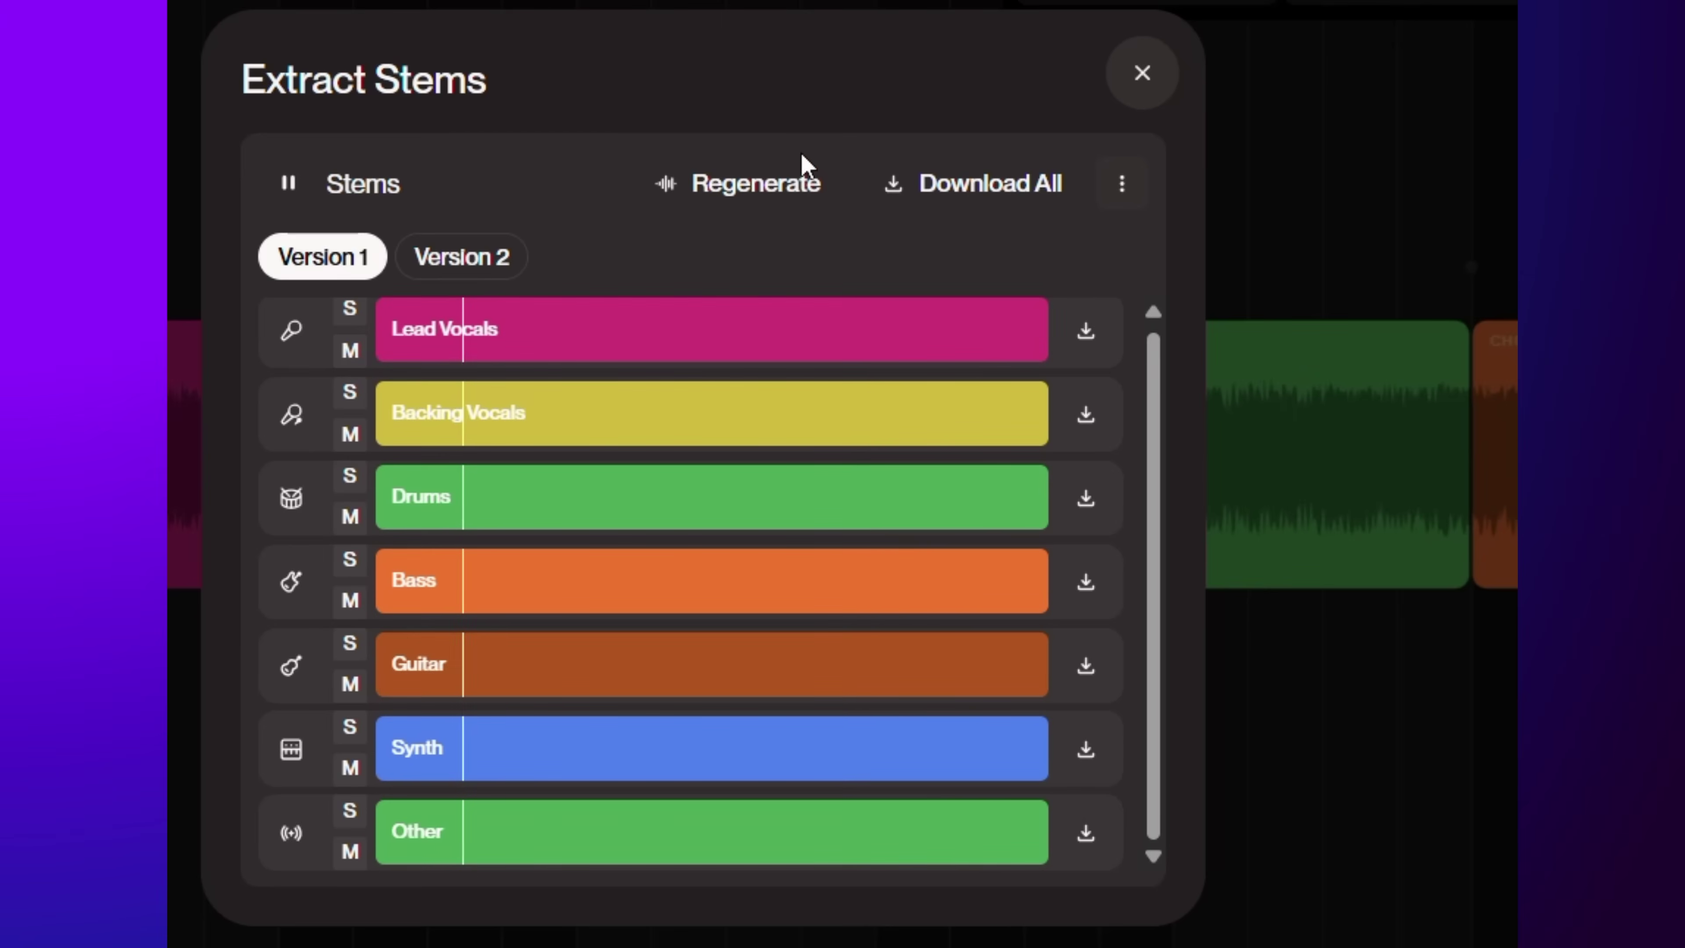
pyautogui.click(296, 193)
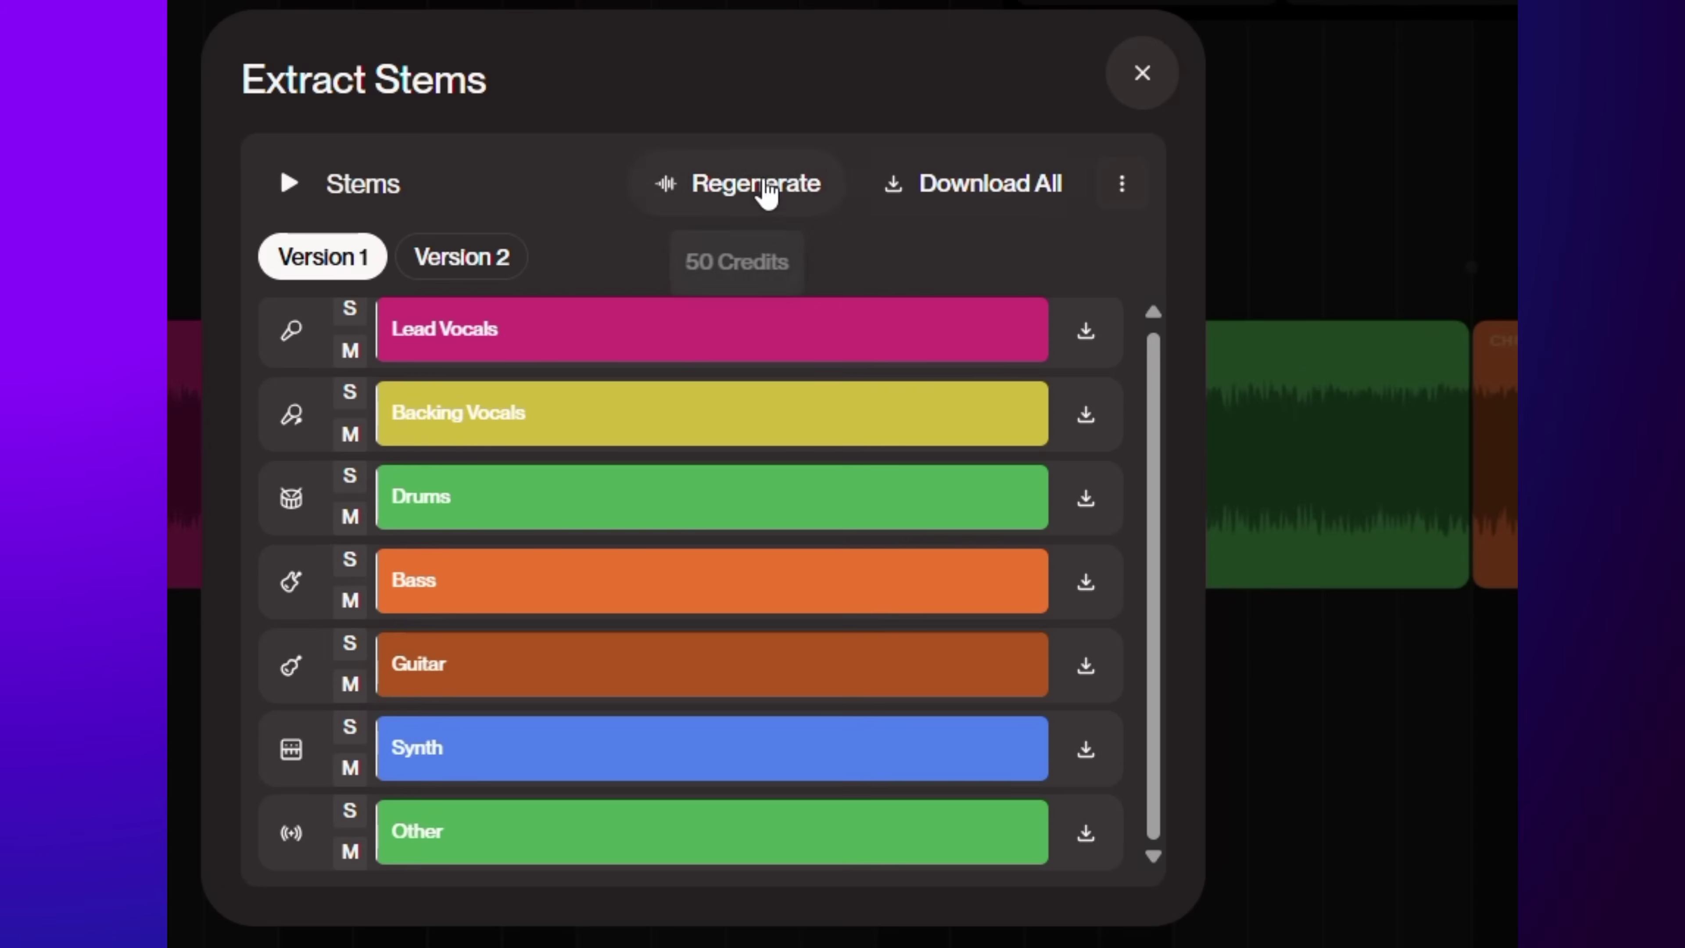
pyautogui.click(986, 213)
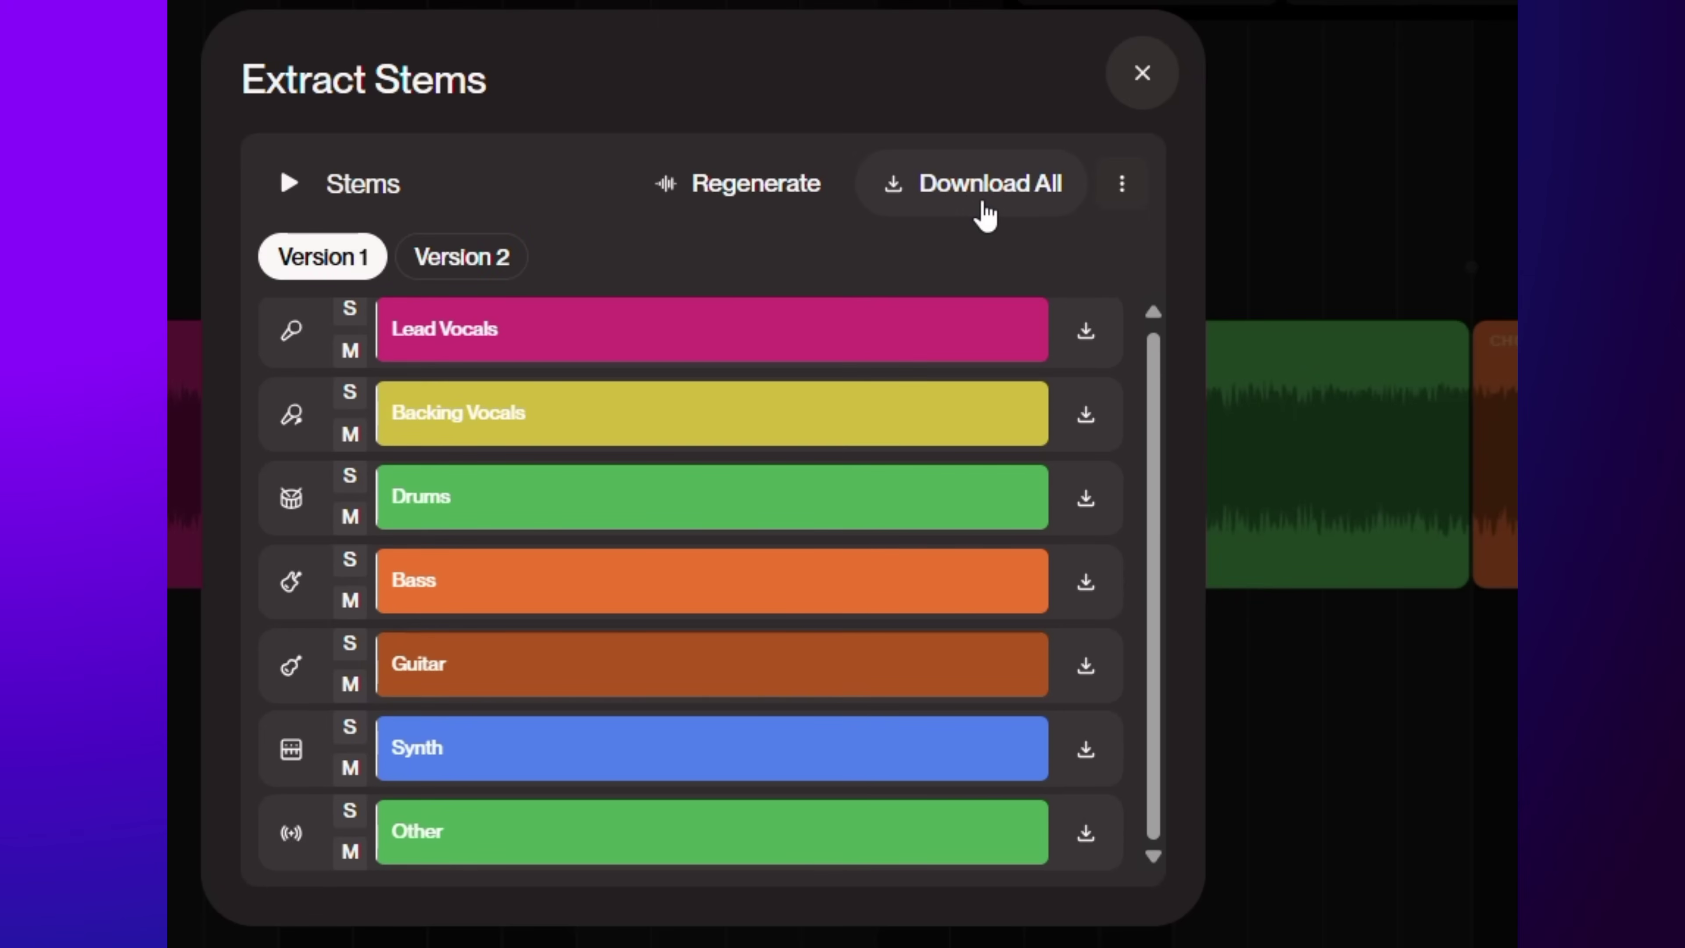
# Close Extract Stems and select the region after the Outro to show its options.
pyautogui.click(1137, 93)
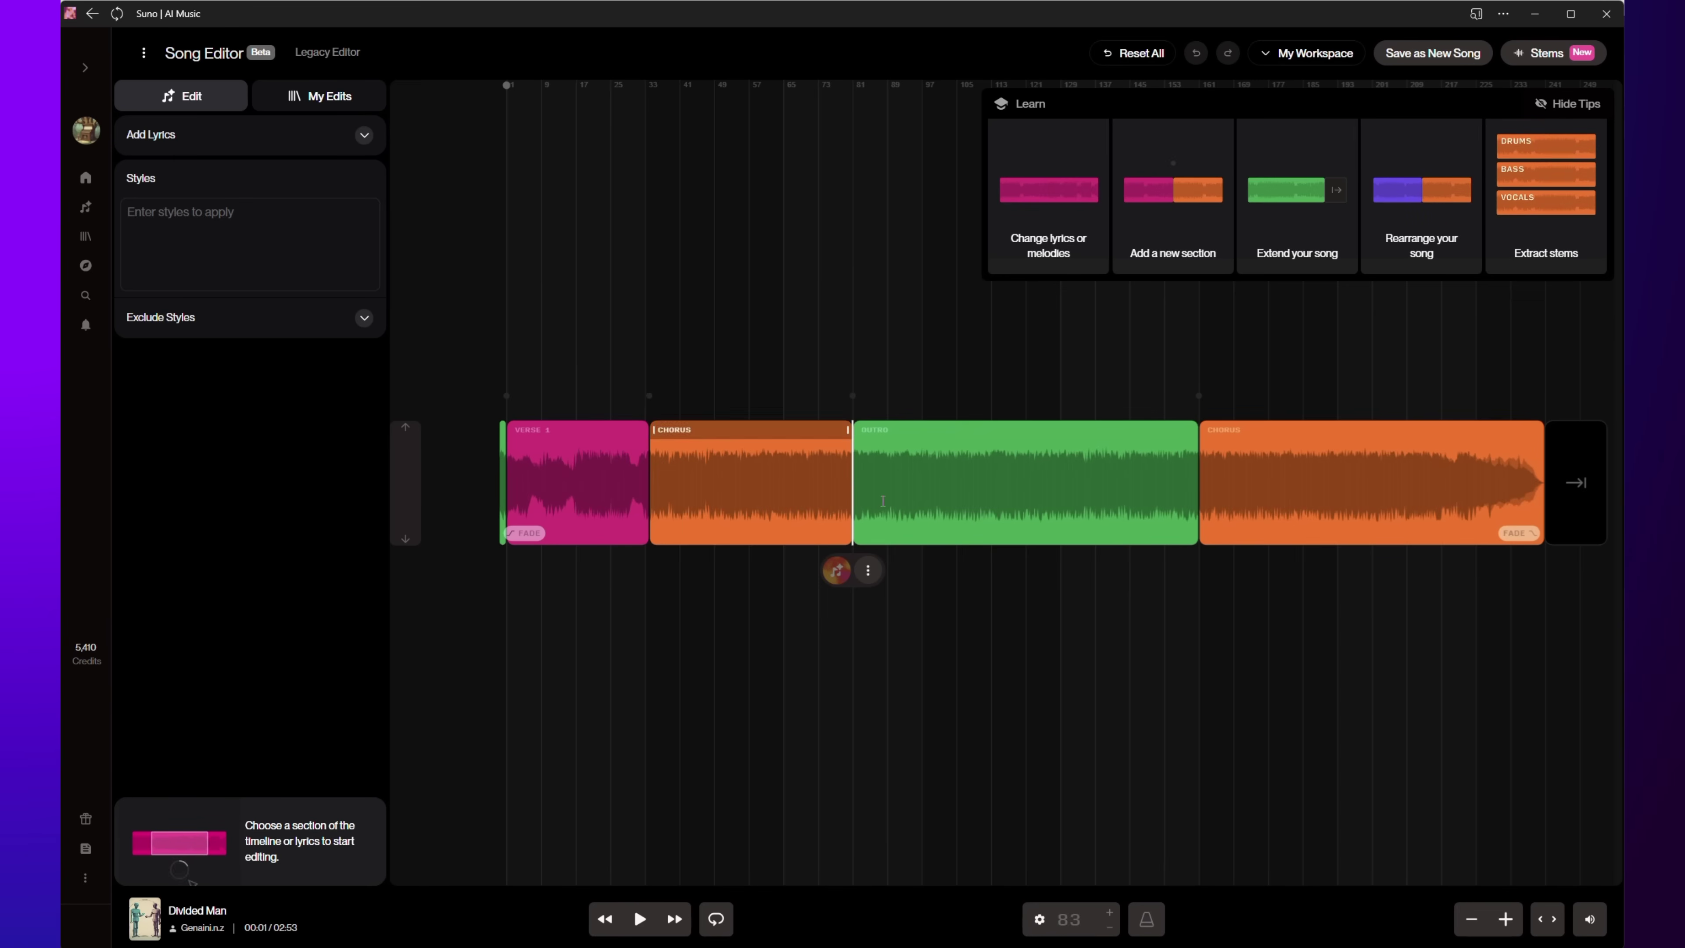
pyautogui.click(1580, 507)
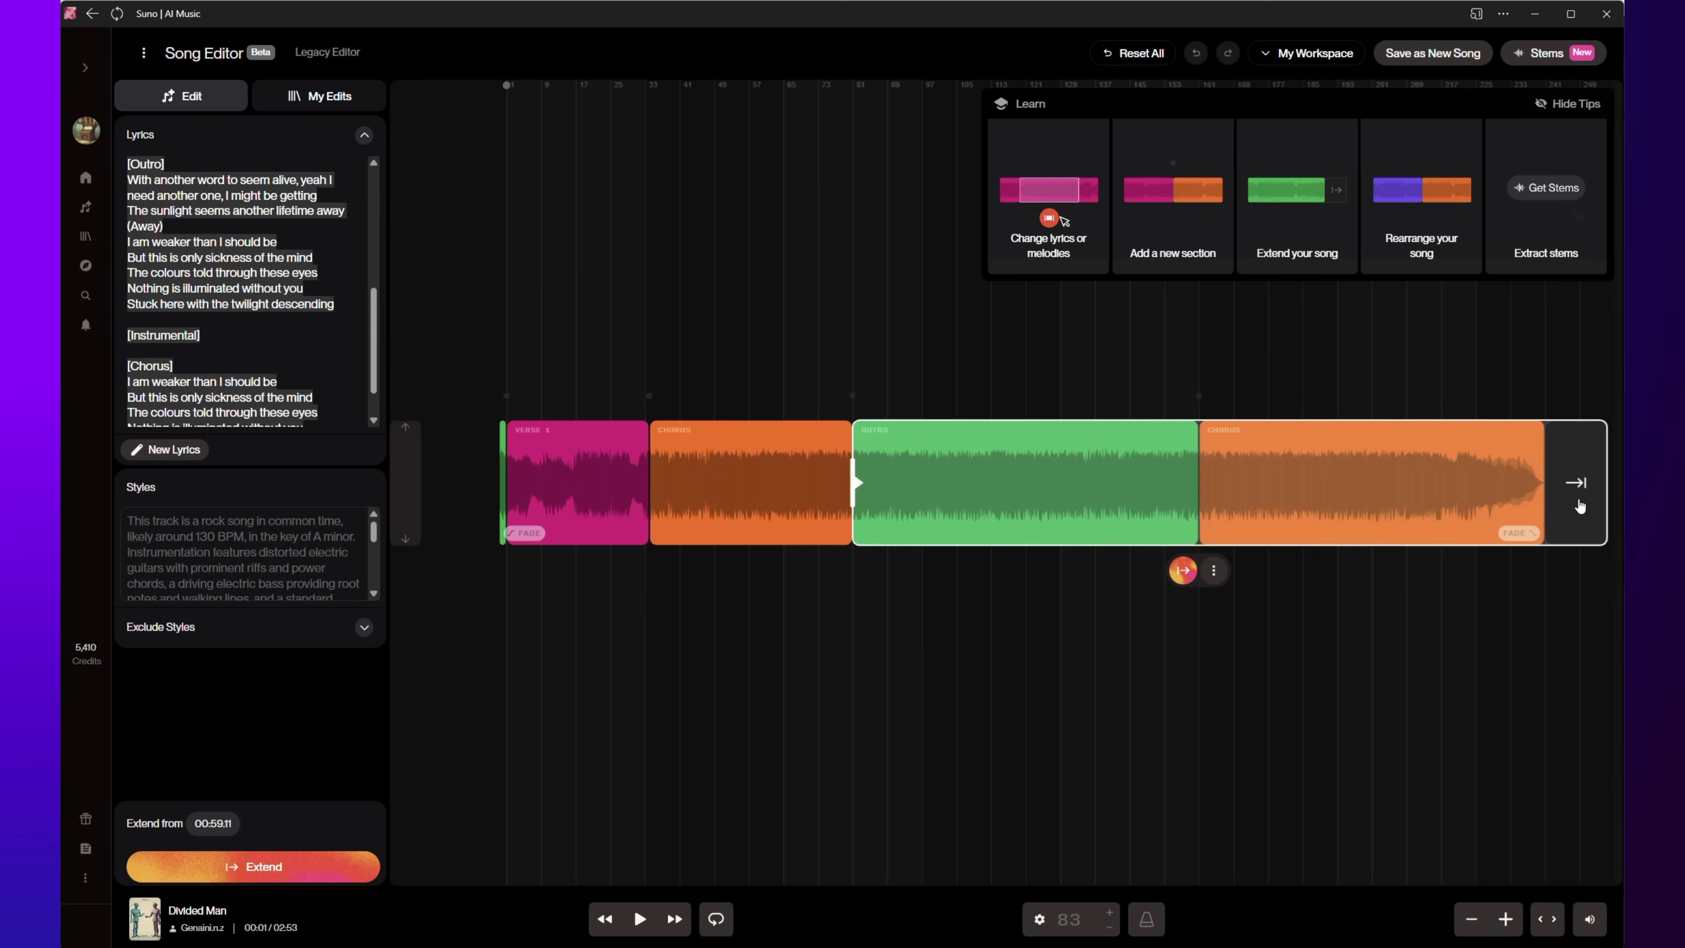
pyautogui.scroll(-1, 147, 221)
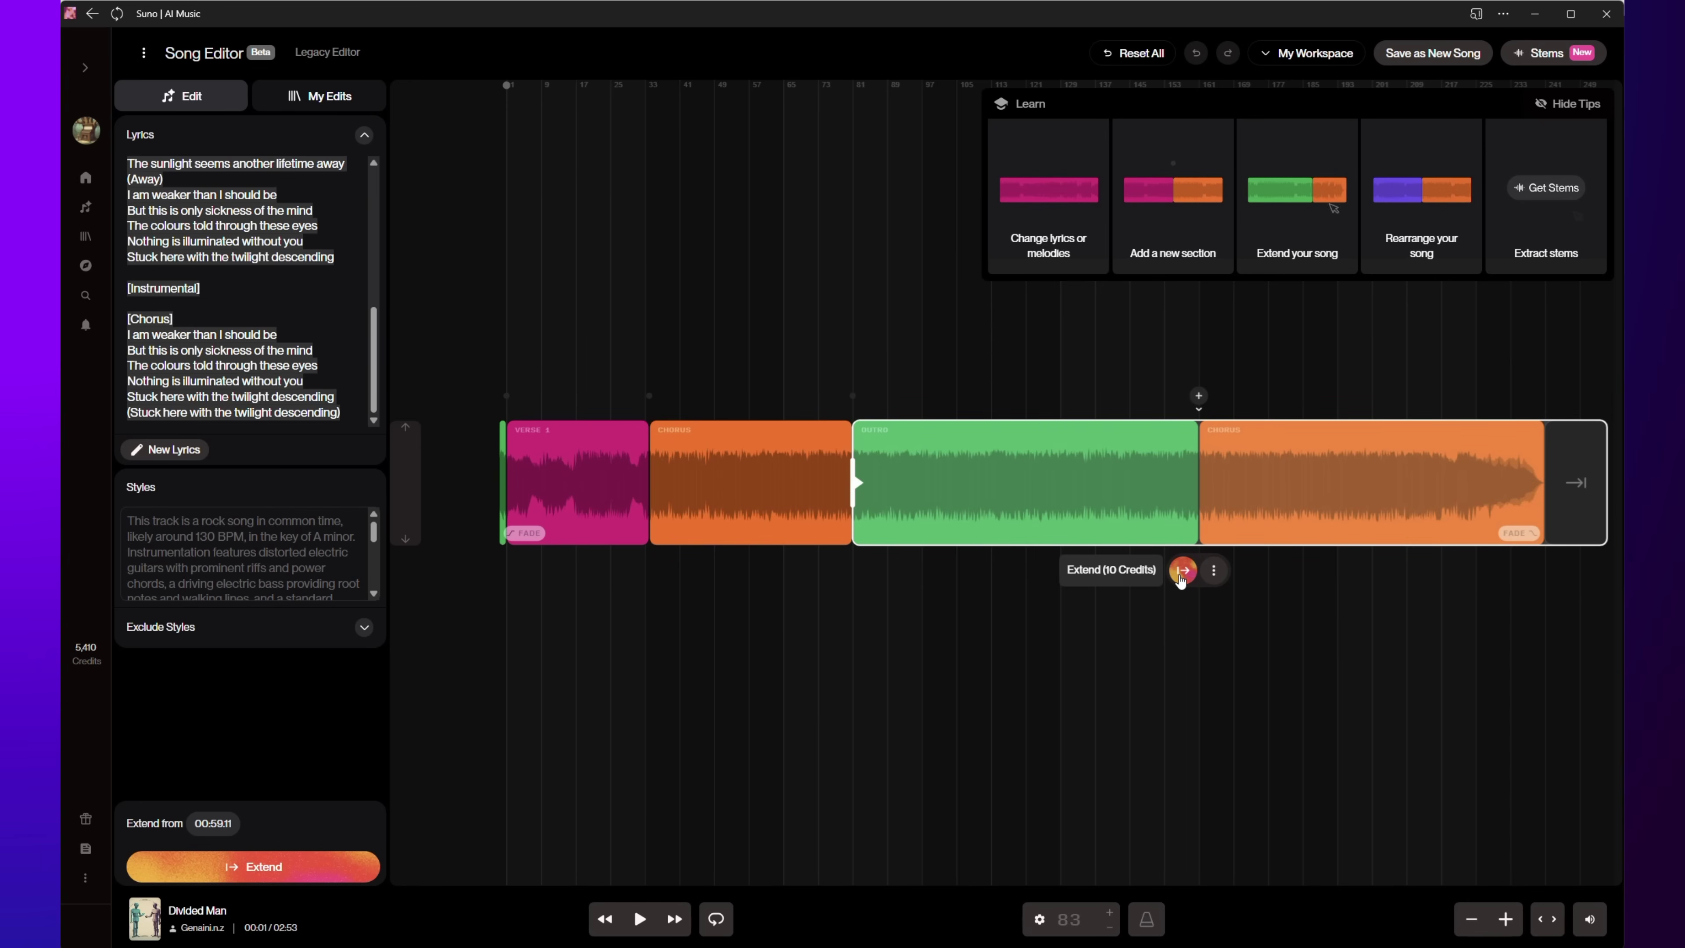
pyautogui.click(1214, 577)
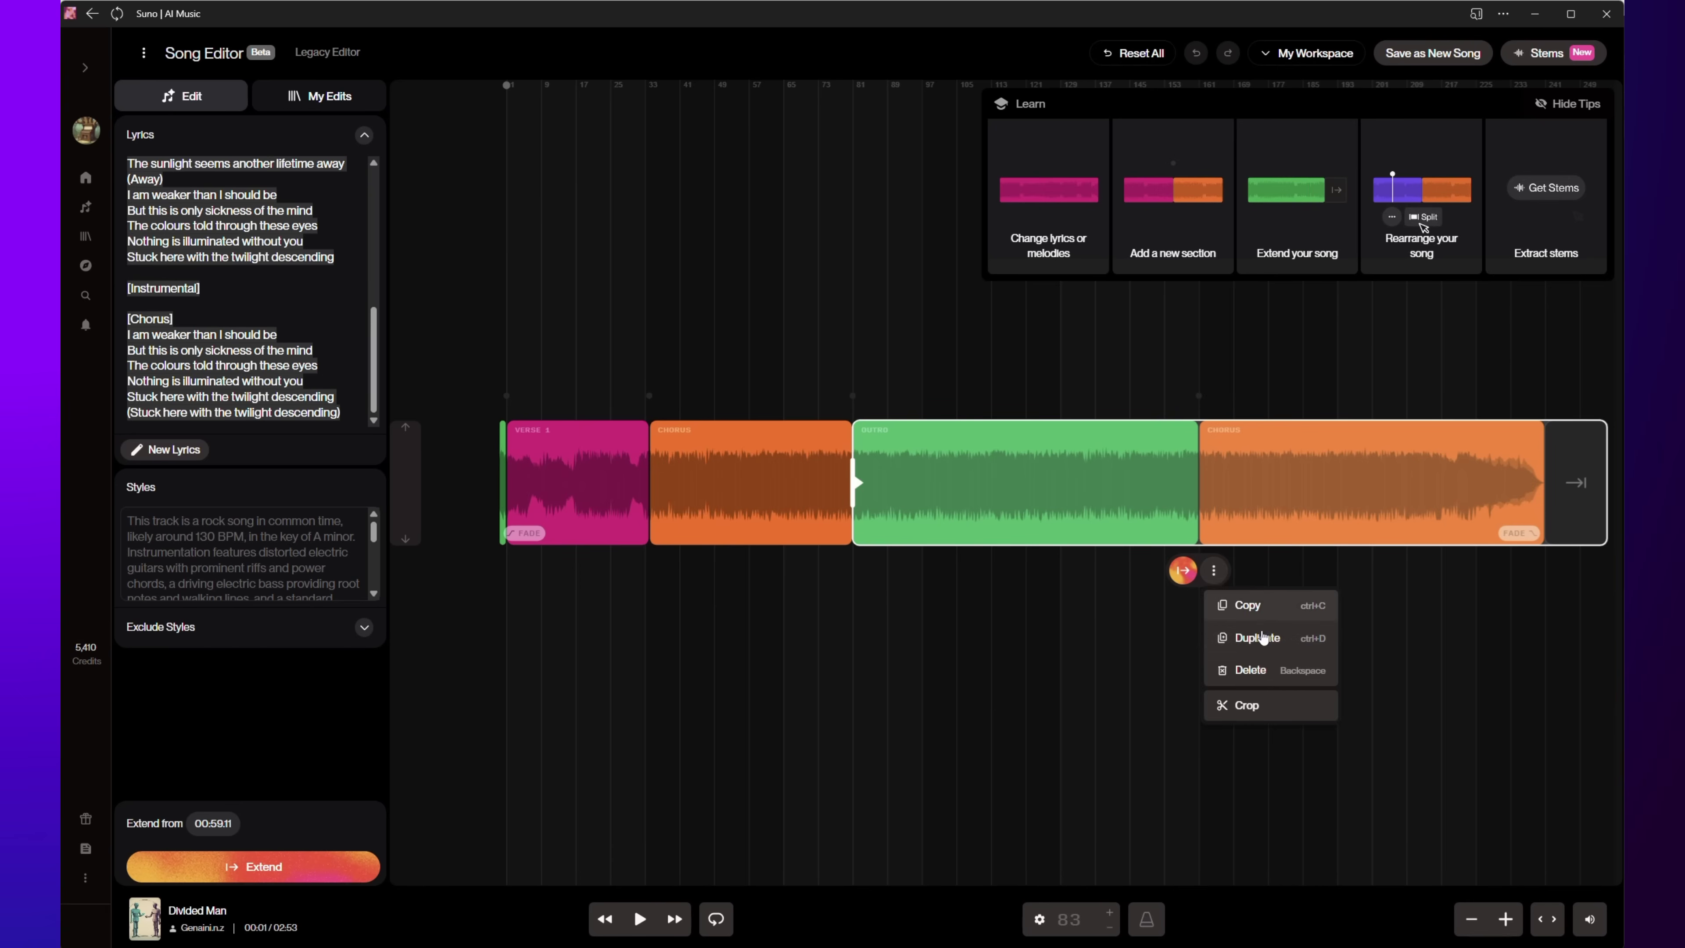
# Crop, then narrow a replace range to the Verse 1 word 'invited' (00:14.13–00:14.69).
pyautogui.click(1247, 705)
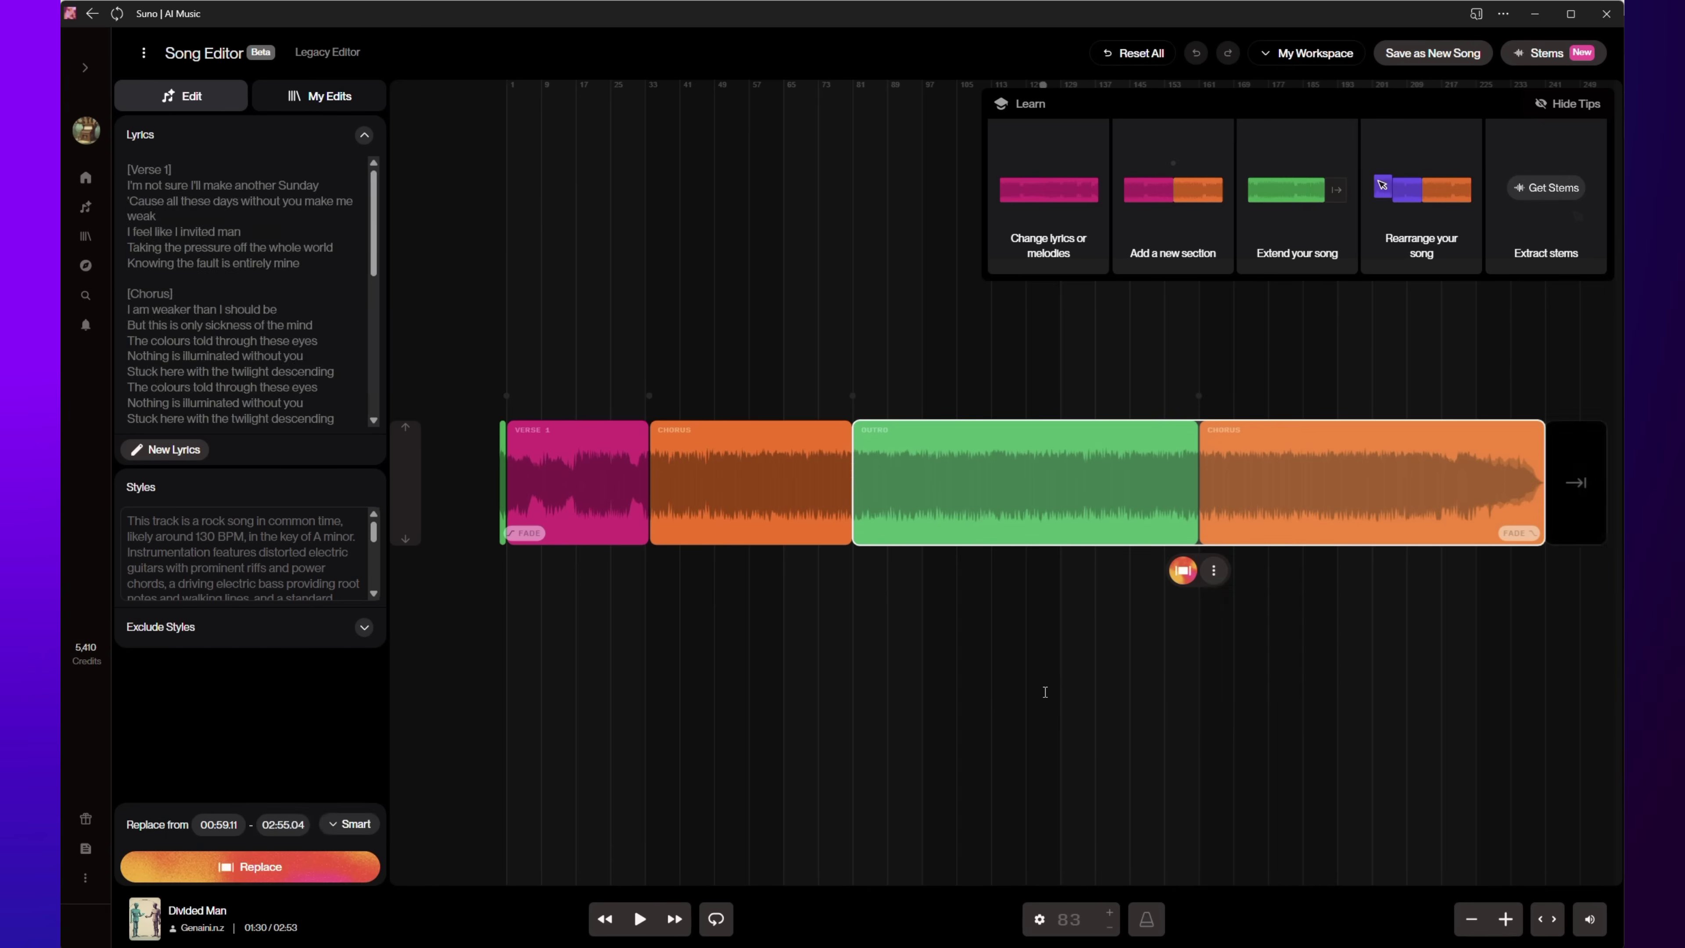
pyautogui.click(958, 491)
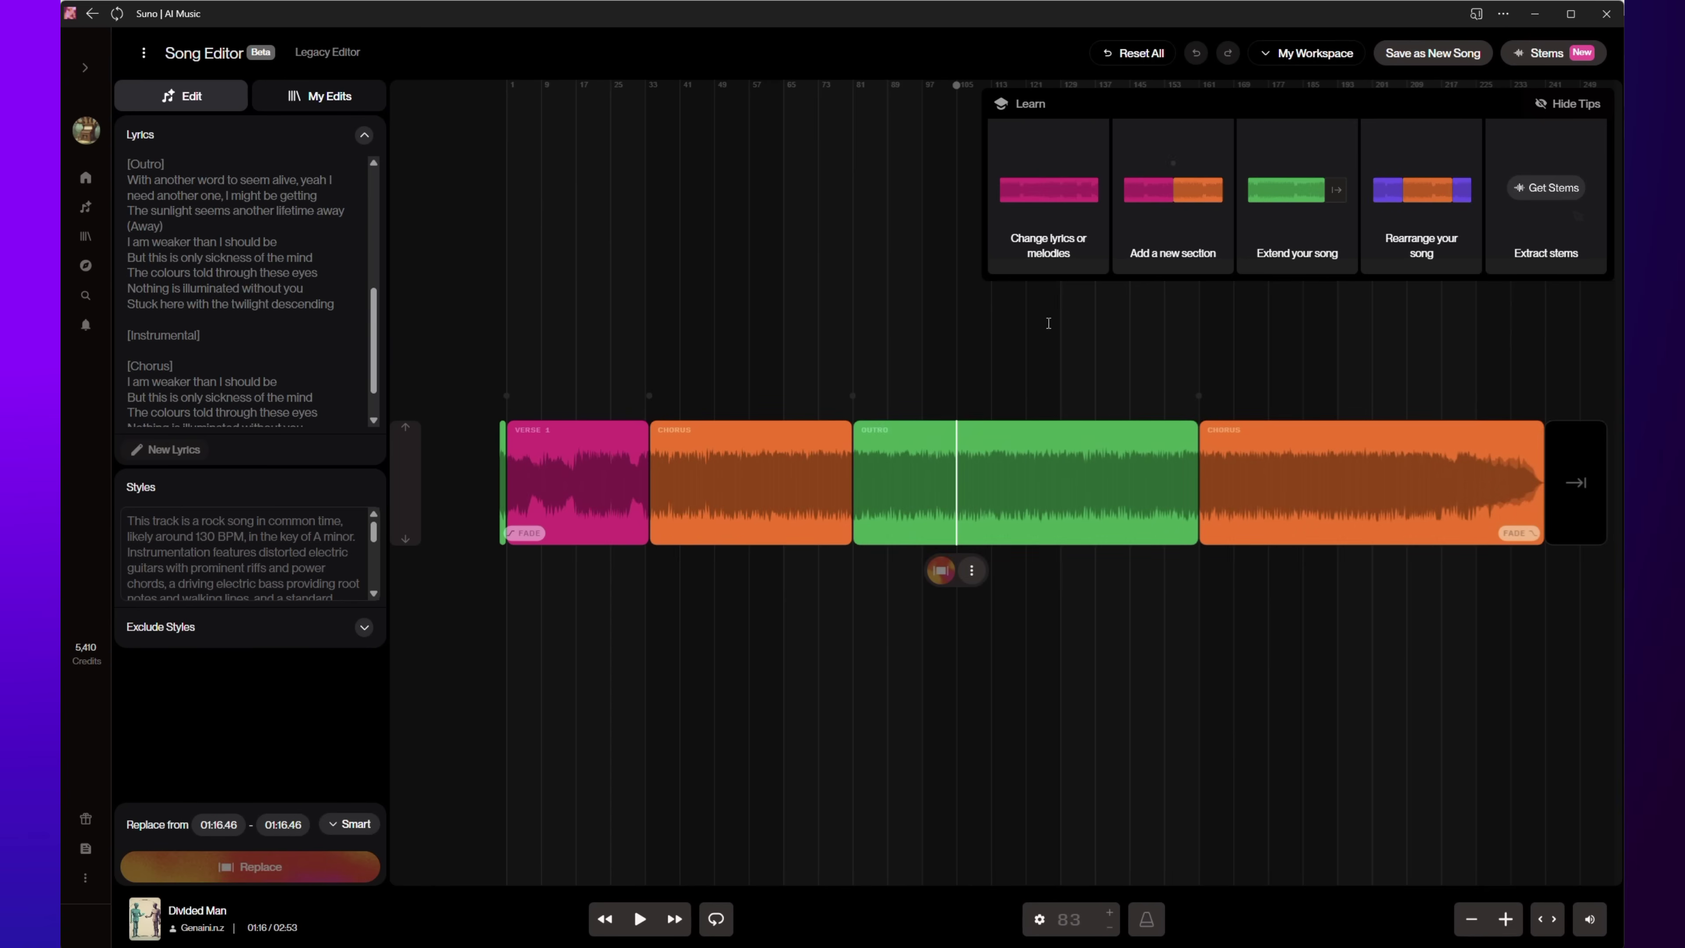
pyautogui.moveTo(1024, 260)
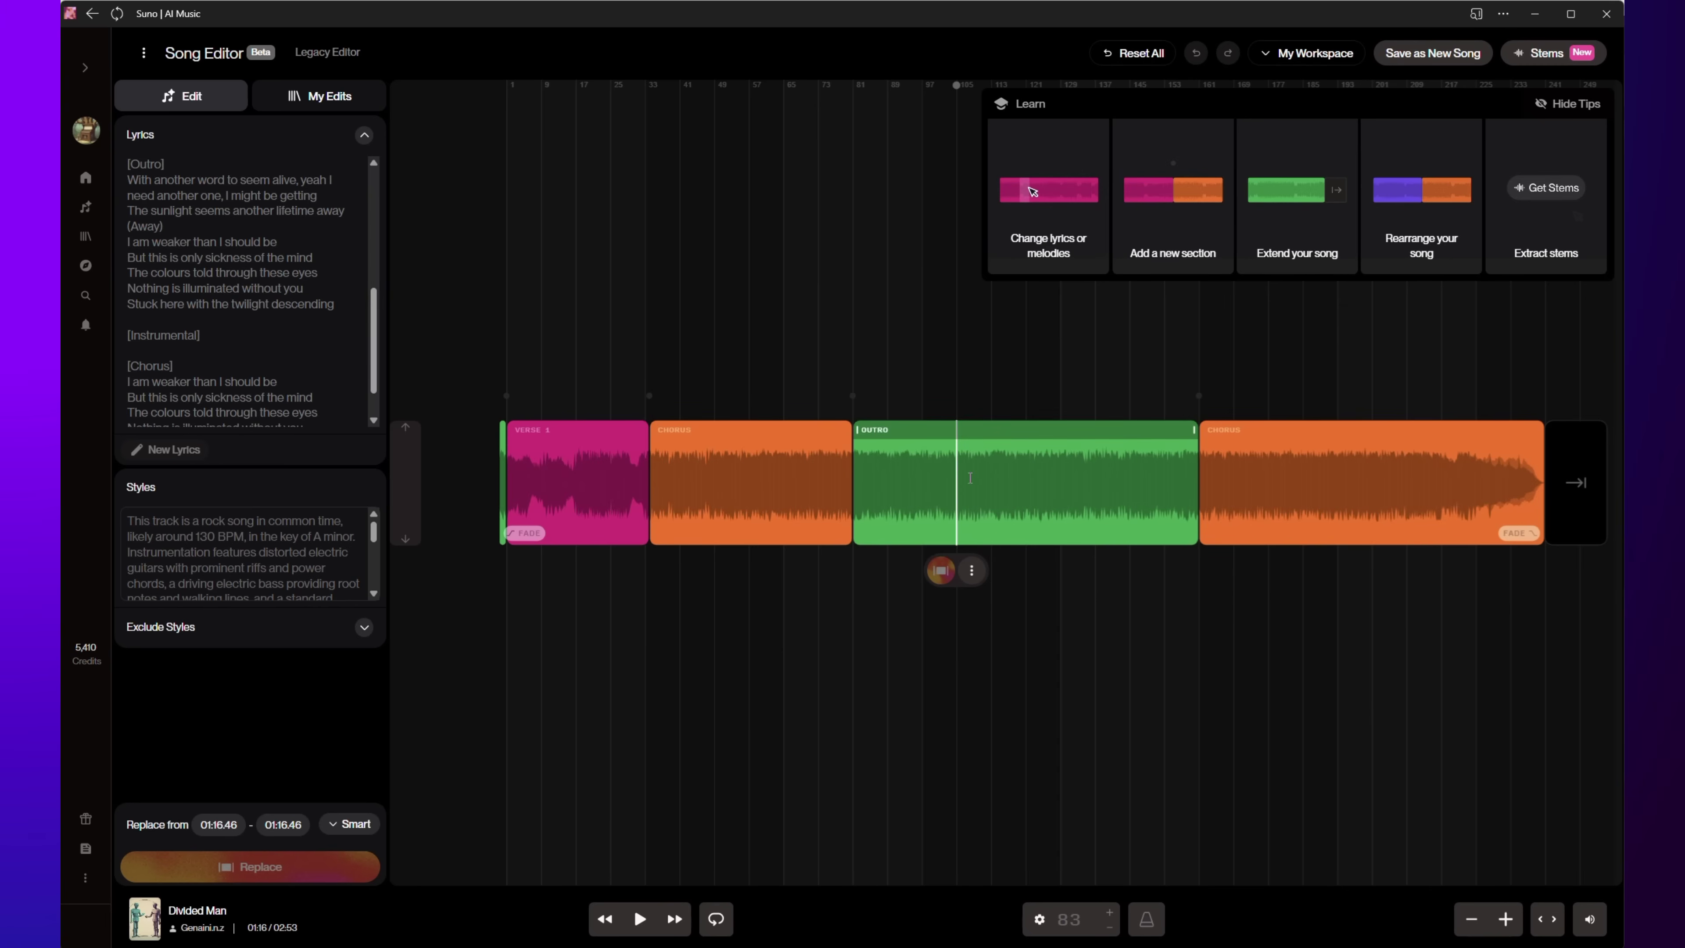
pyautogui.moveTo(976, 477); pyautogui.dragTo(1140, 468)
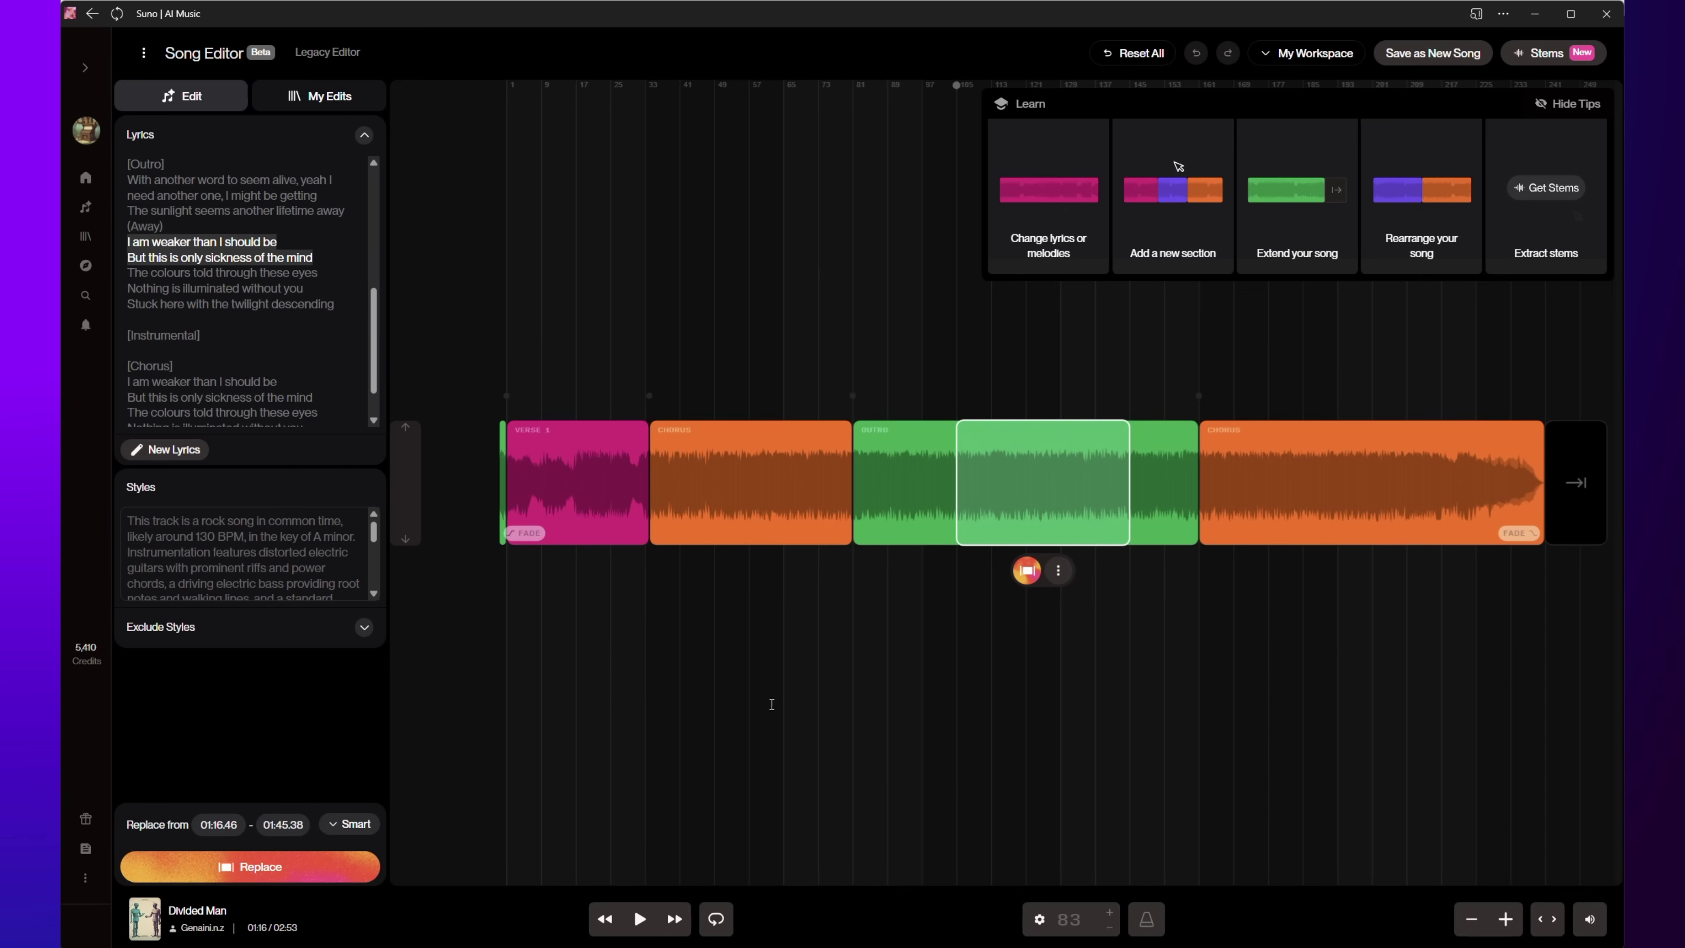
pyautogui.moveTo(510, 466); pyautogui.dragTo(644, 465)
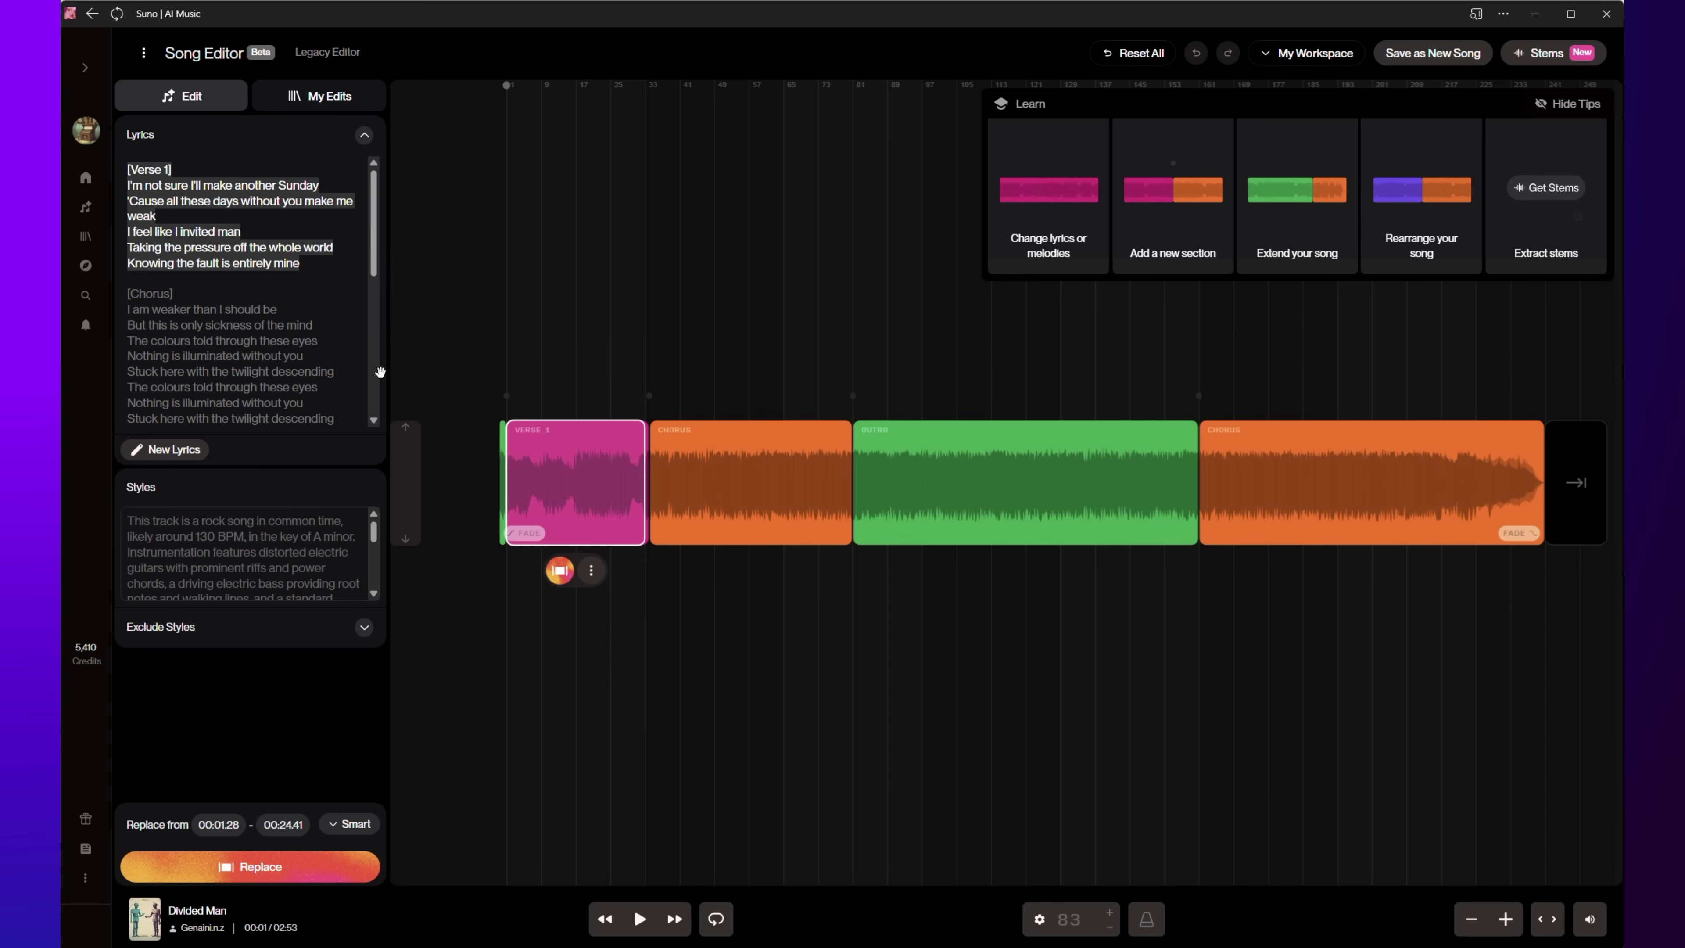
pyautogui.moveTo(190, 231)
pyautogui.mouseDown()
pyautogui.moveTo(208, 232)
pyautogui.moveTo(180, 234)
pyautogui.mouseUp()
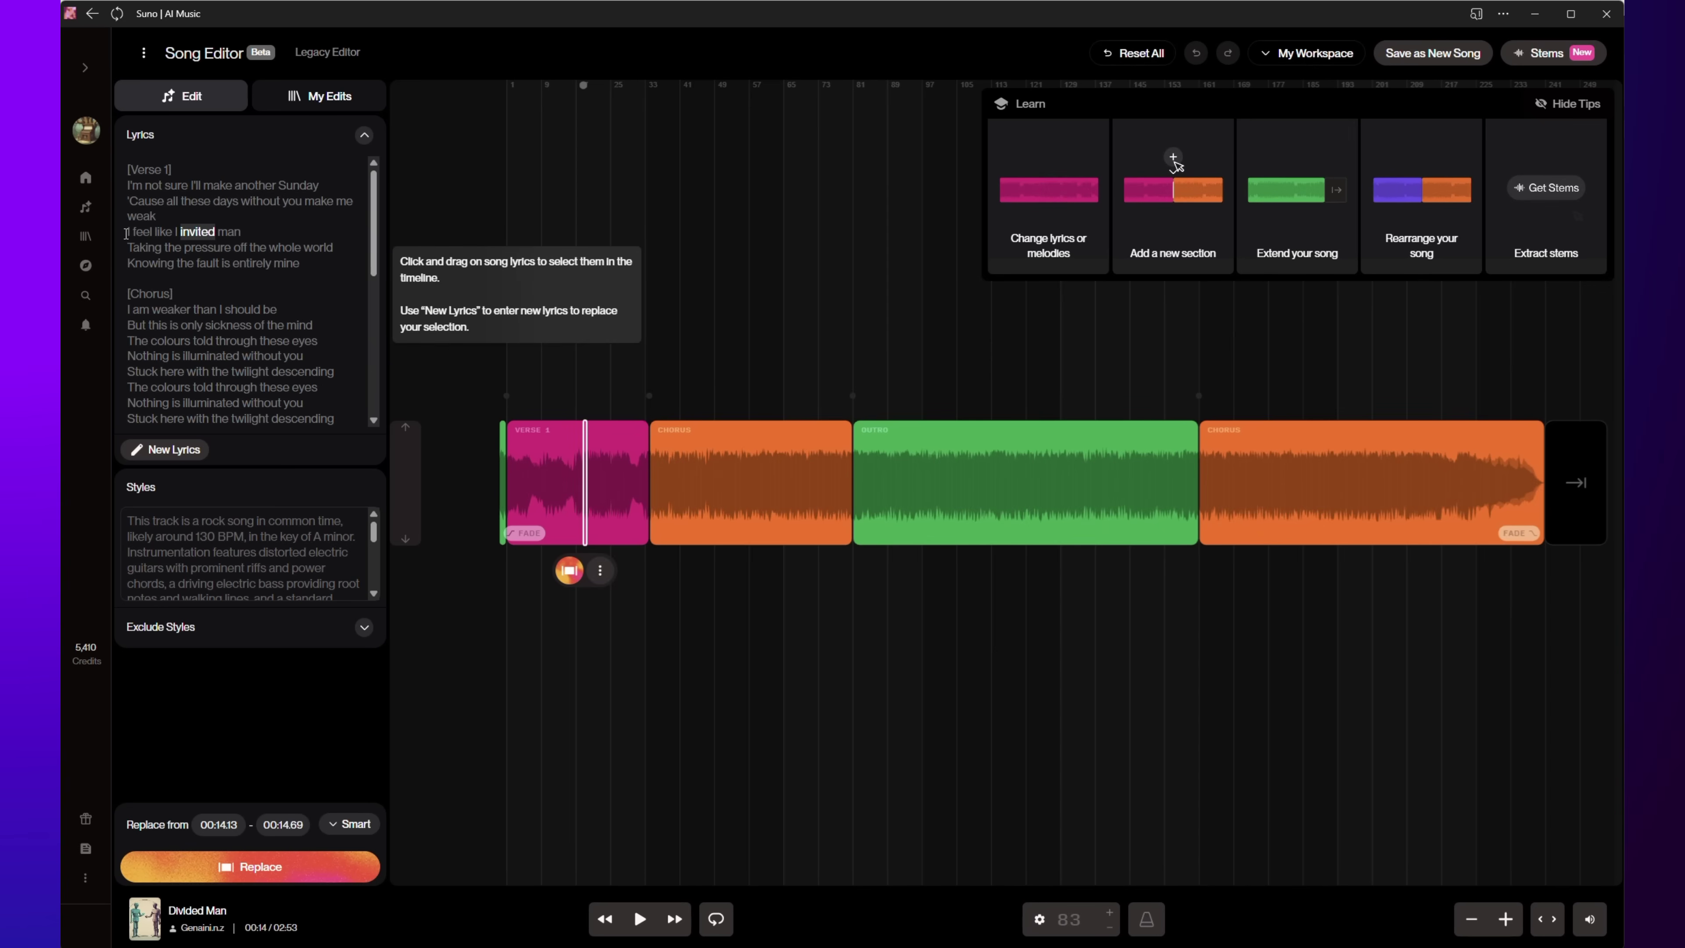
# Mark two Verse 1 lyric lines (00:13.33–00:18.52) and generate replacement alternates.
pyautogui.moveTo(126, 233); pyautogui.dragTo(335, 249)
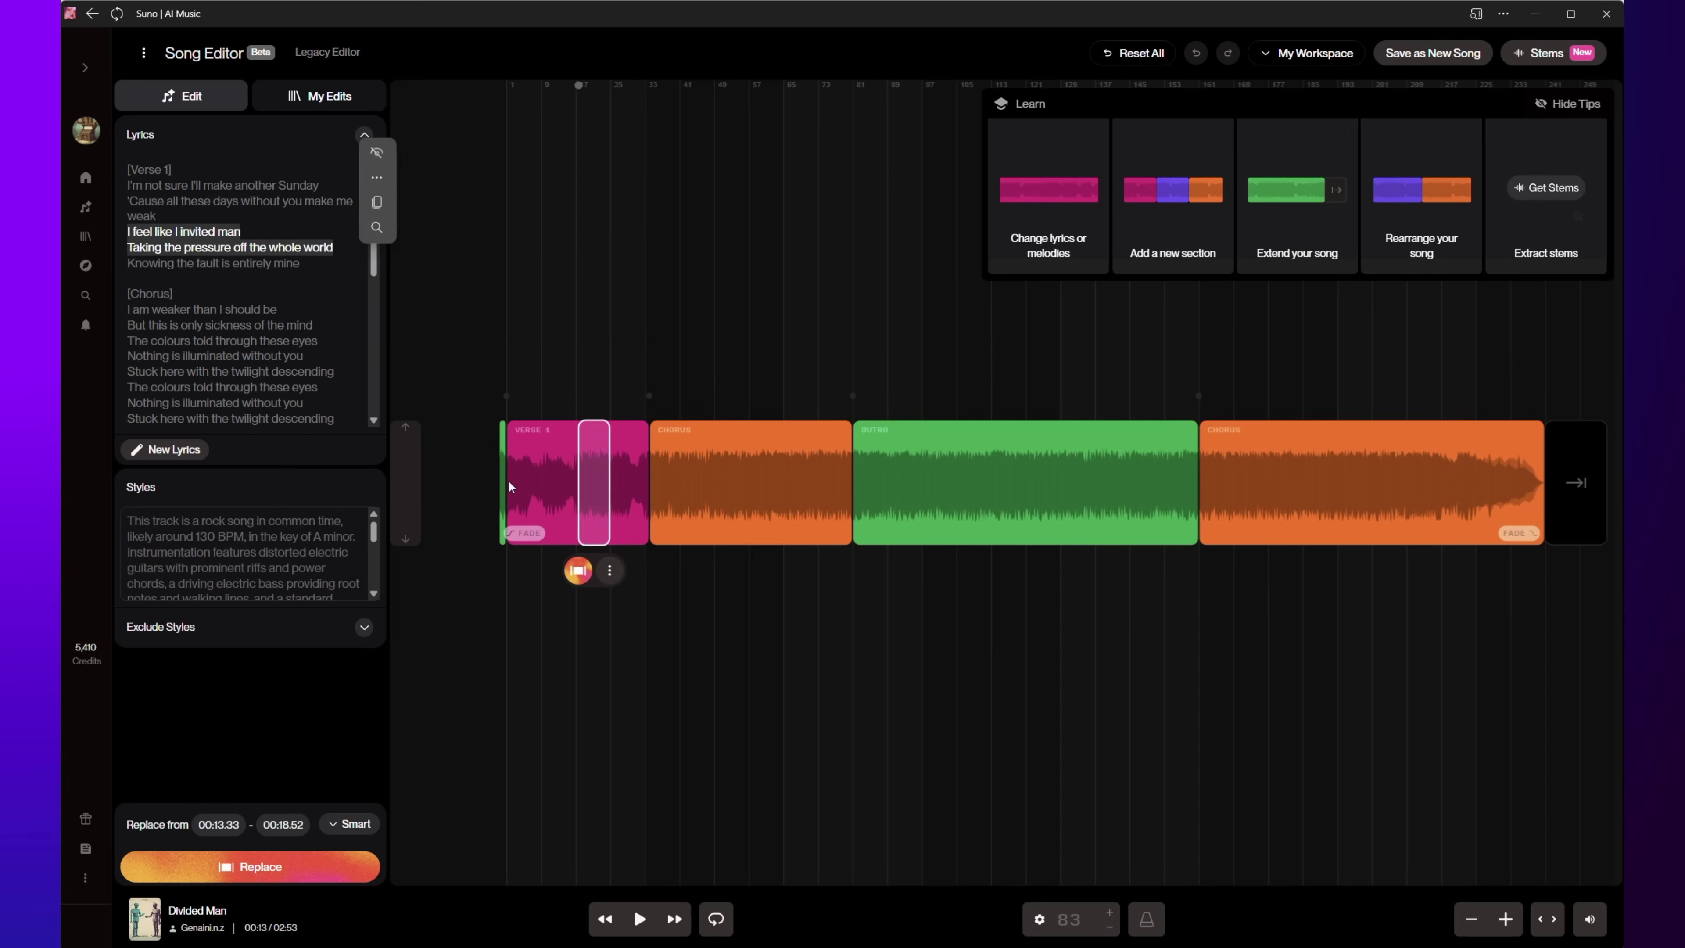
pyautogui.click(579, 571)
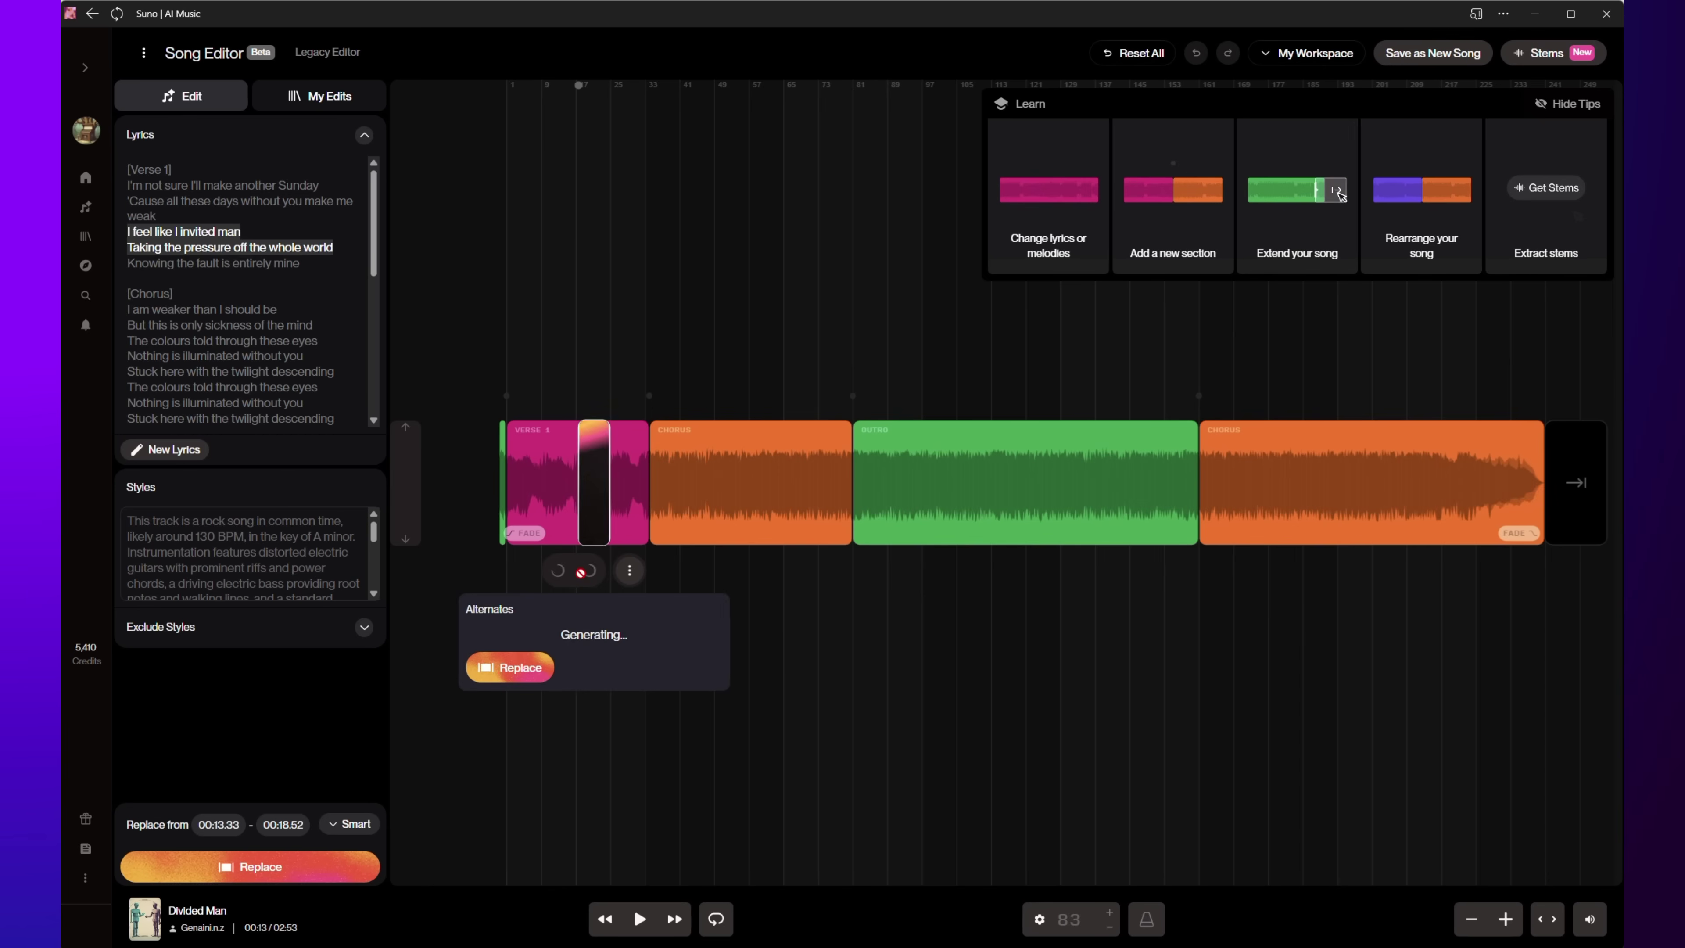
pyautogui.click(630, 570)
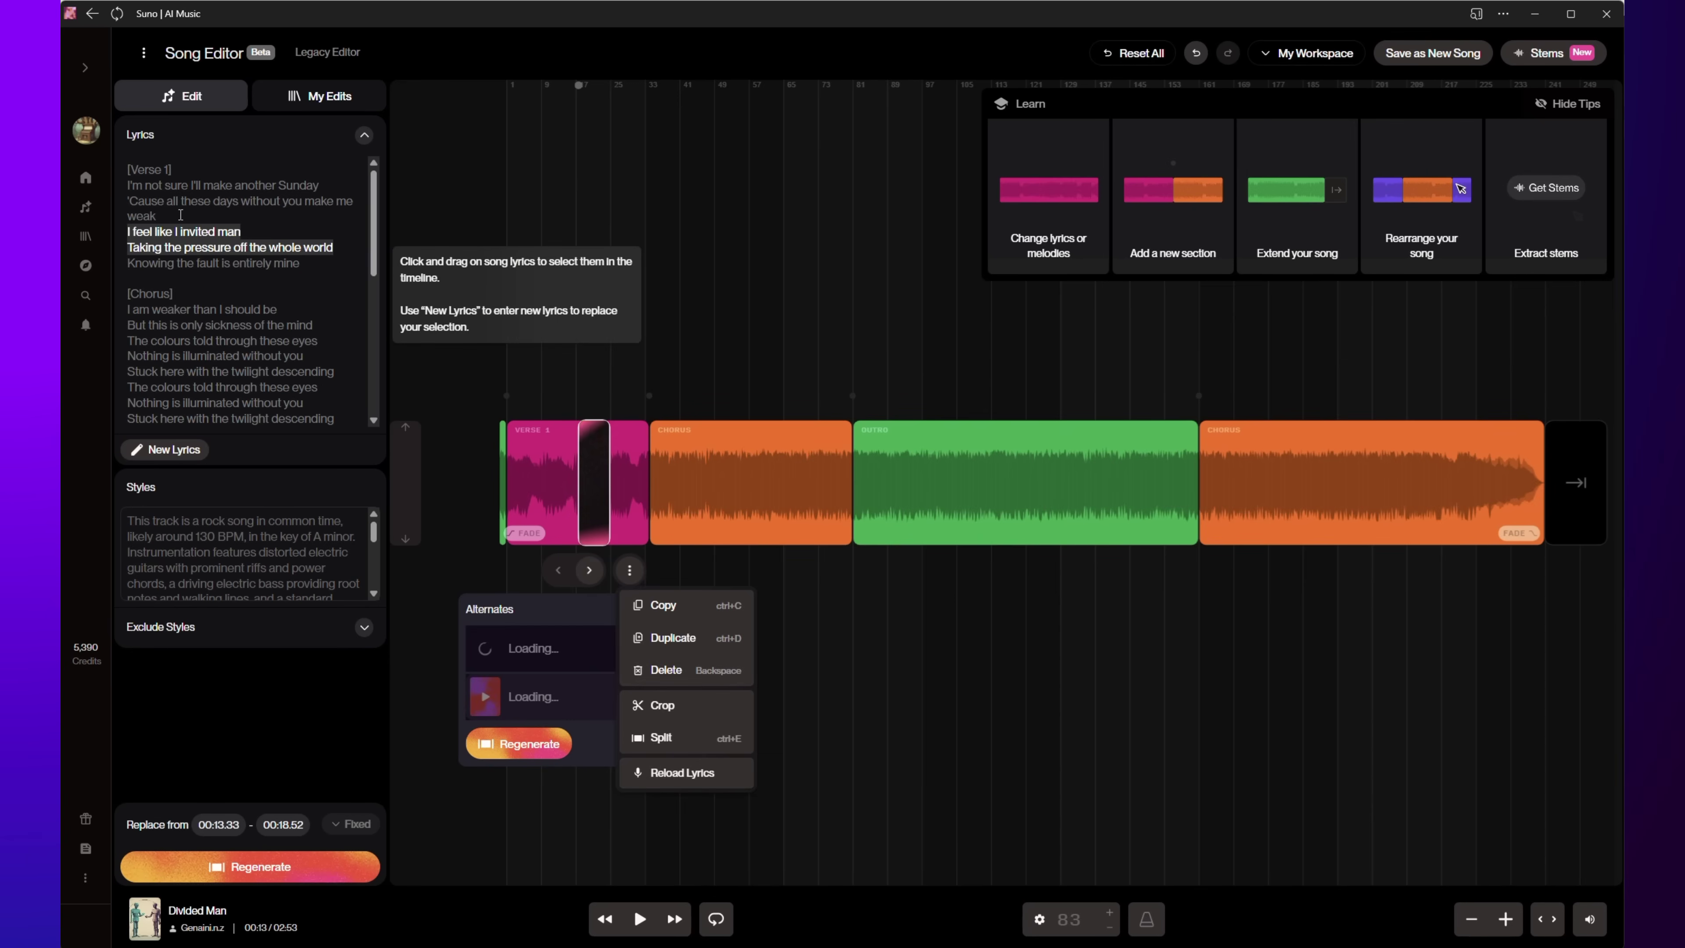
pyautogui.click(206, 231)
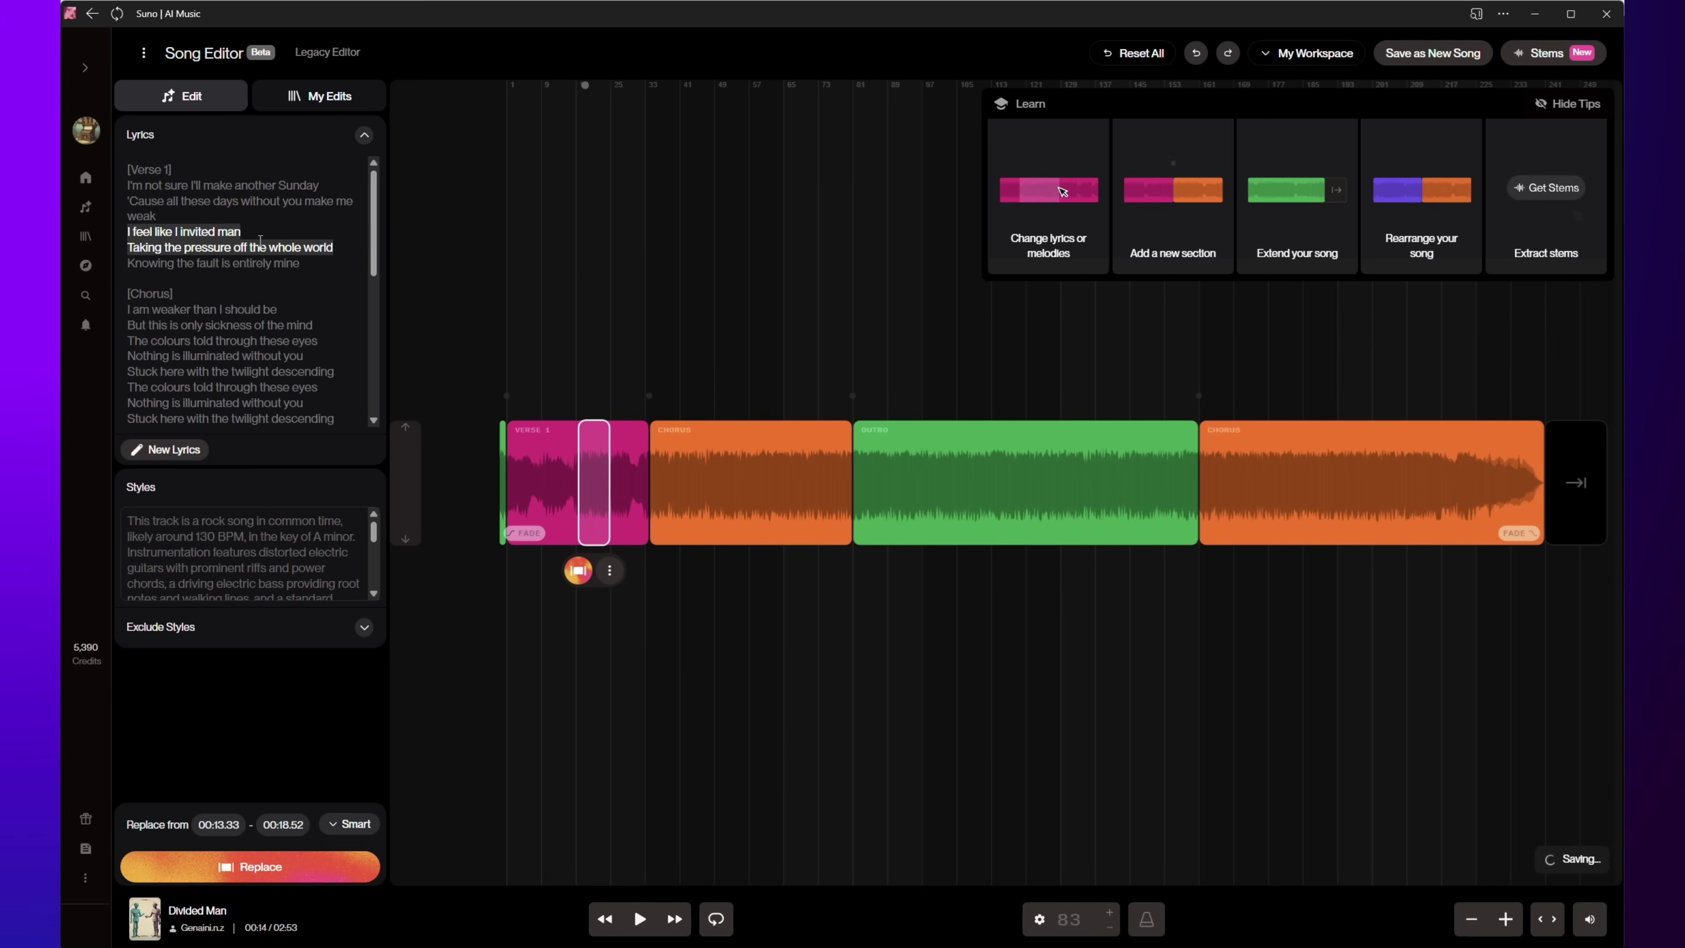
# Enter the new lyrics 'I feel like a divided man, / Taking the pressure of the whole world' and turn on Fix Alignment.
pyautogui.write('I')
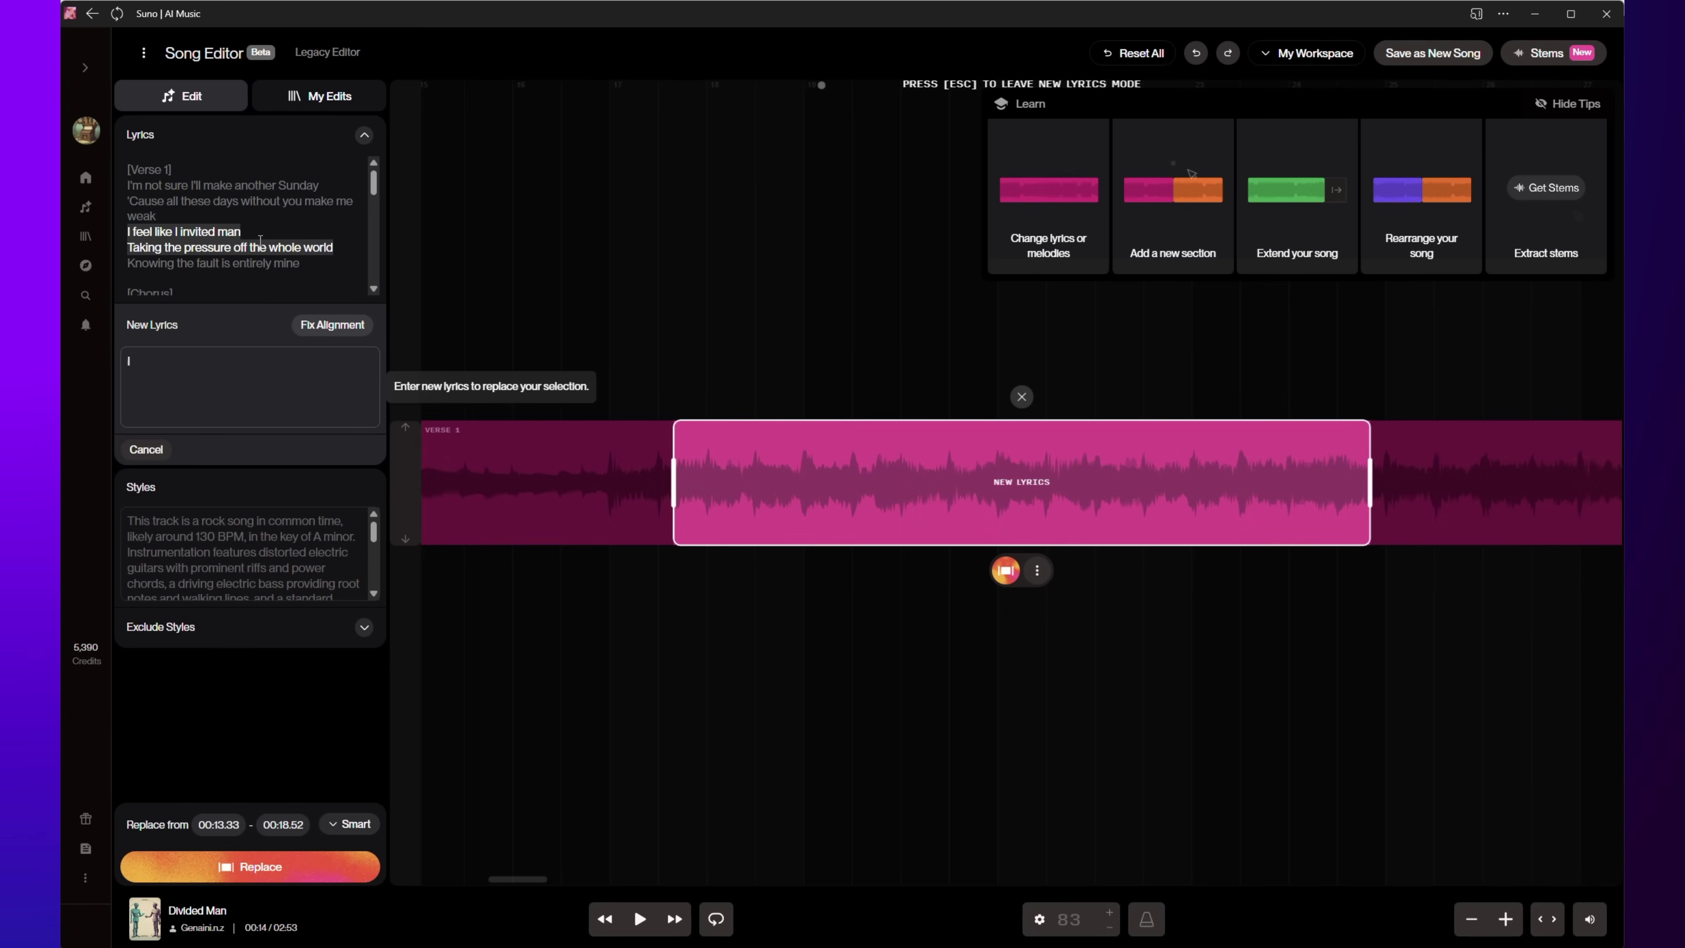
pyautogui.write(' feel like a divided man,')
pyautogui.press('Return')
pyautogui.write('Taking the pressure of the whole world')
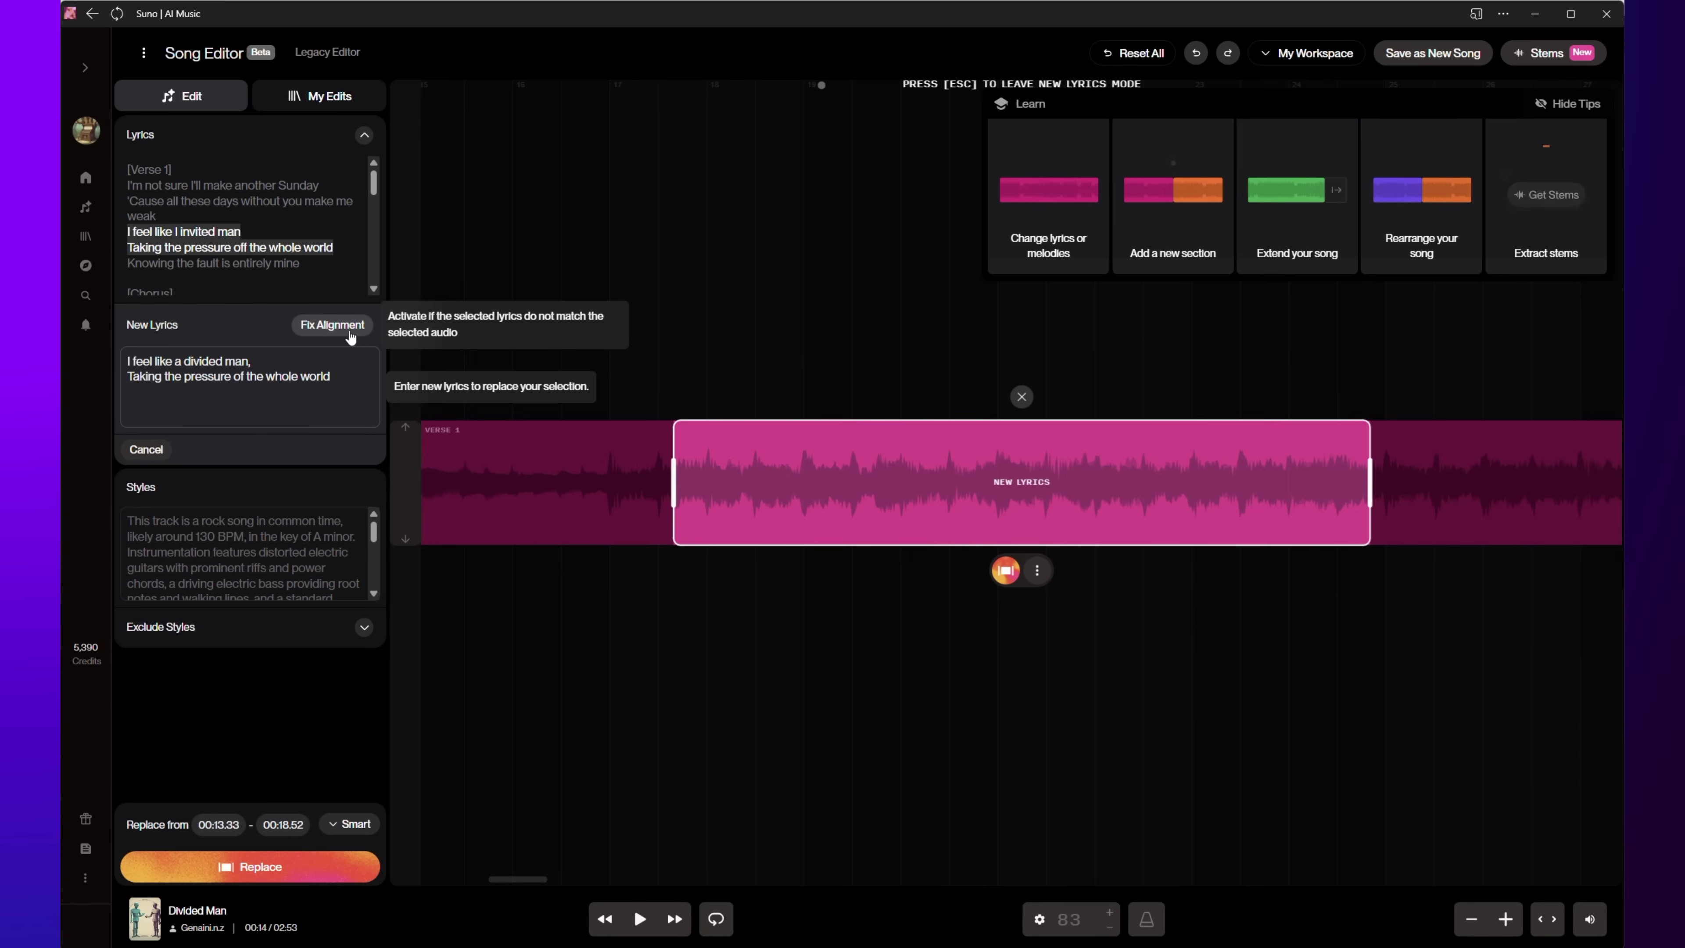
pyautogui.hotkey('ctrl', 'shift', 'Left')
pyautogui.hotkey('ctrl', 'shift', 'Left')
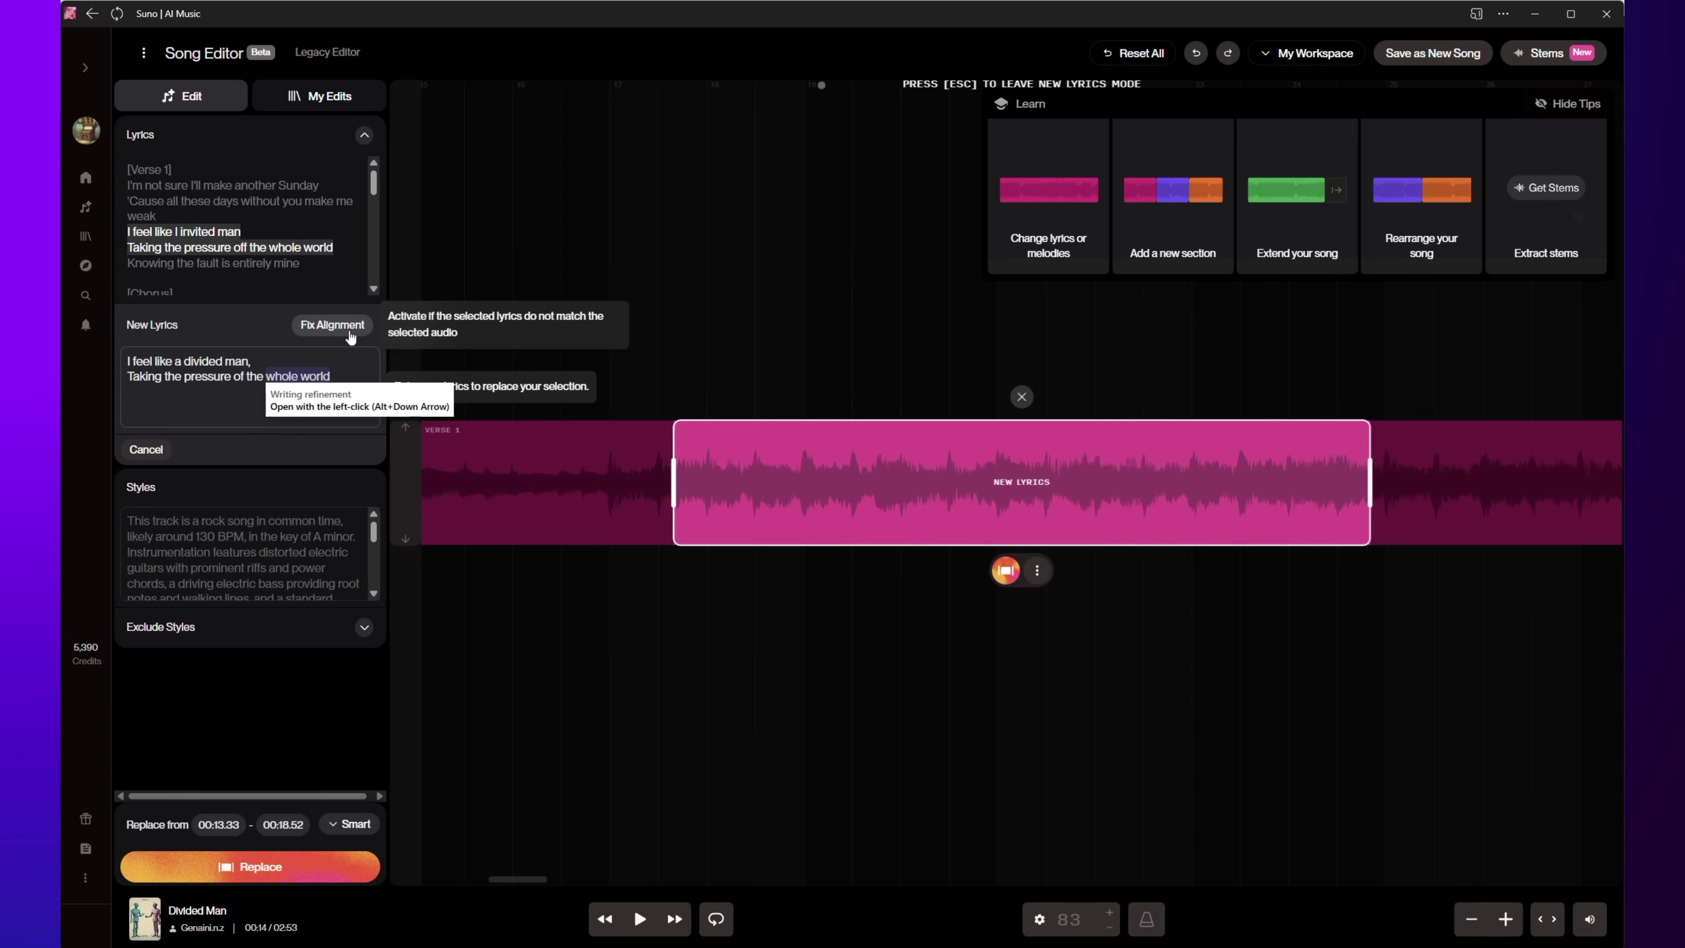
pyautogui.click(350, 335)
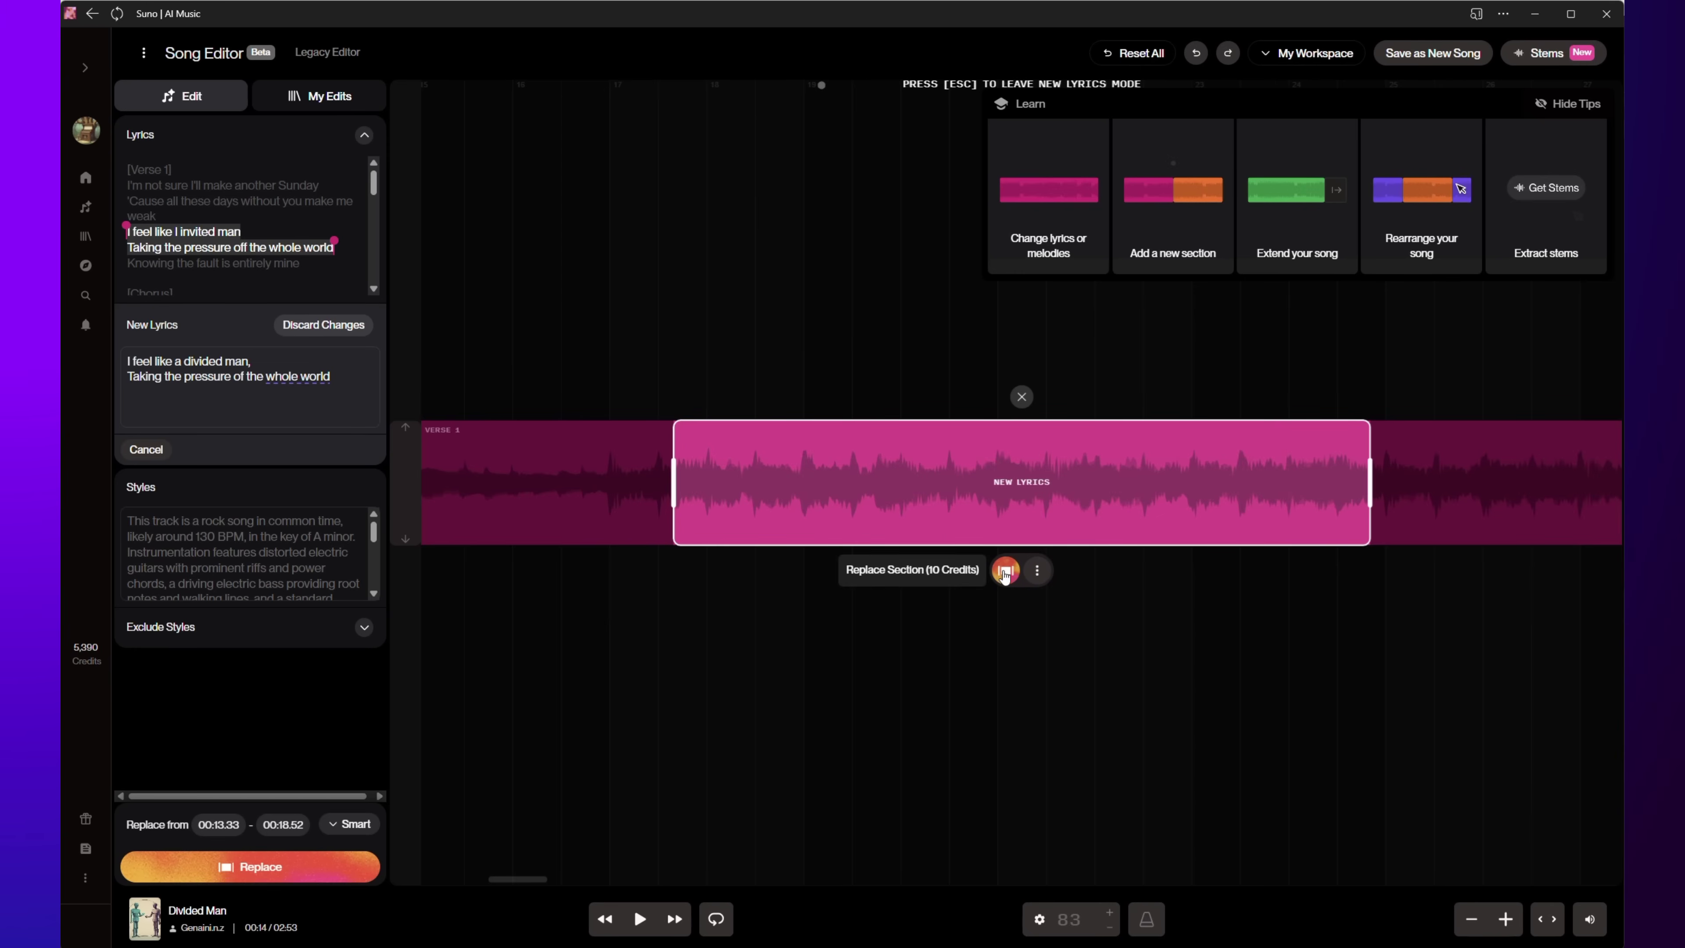
# Generate a New Lyrics replacement for 00:12–00:17, request more alternates, and audition the takes.
pyautogui.click(1006, 570)
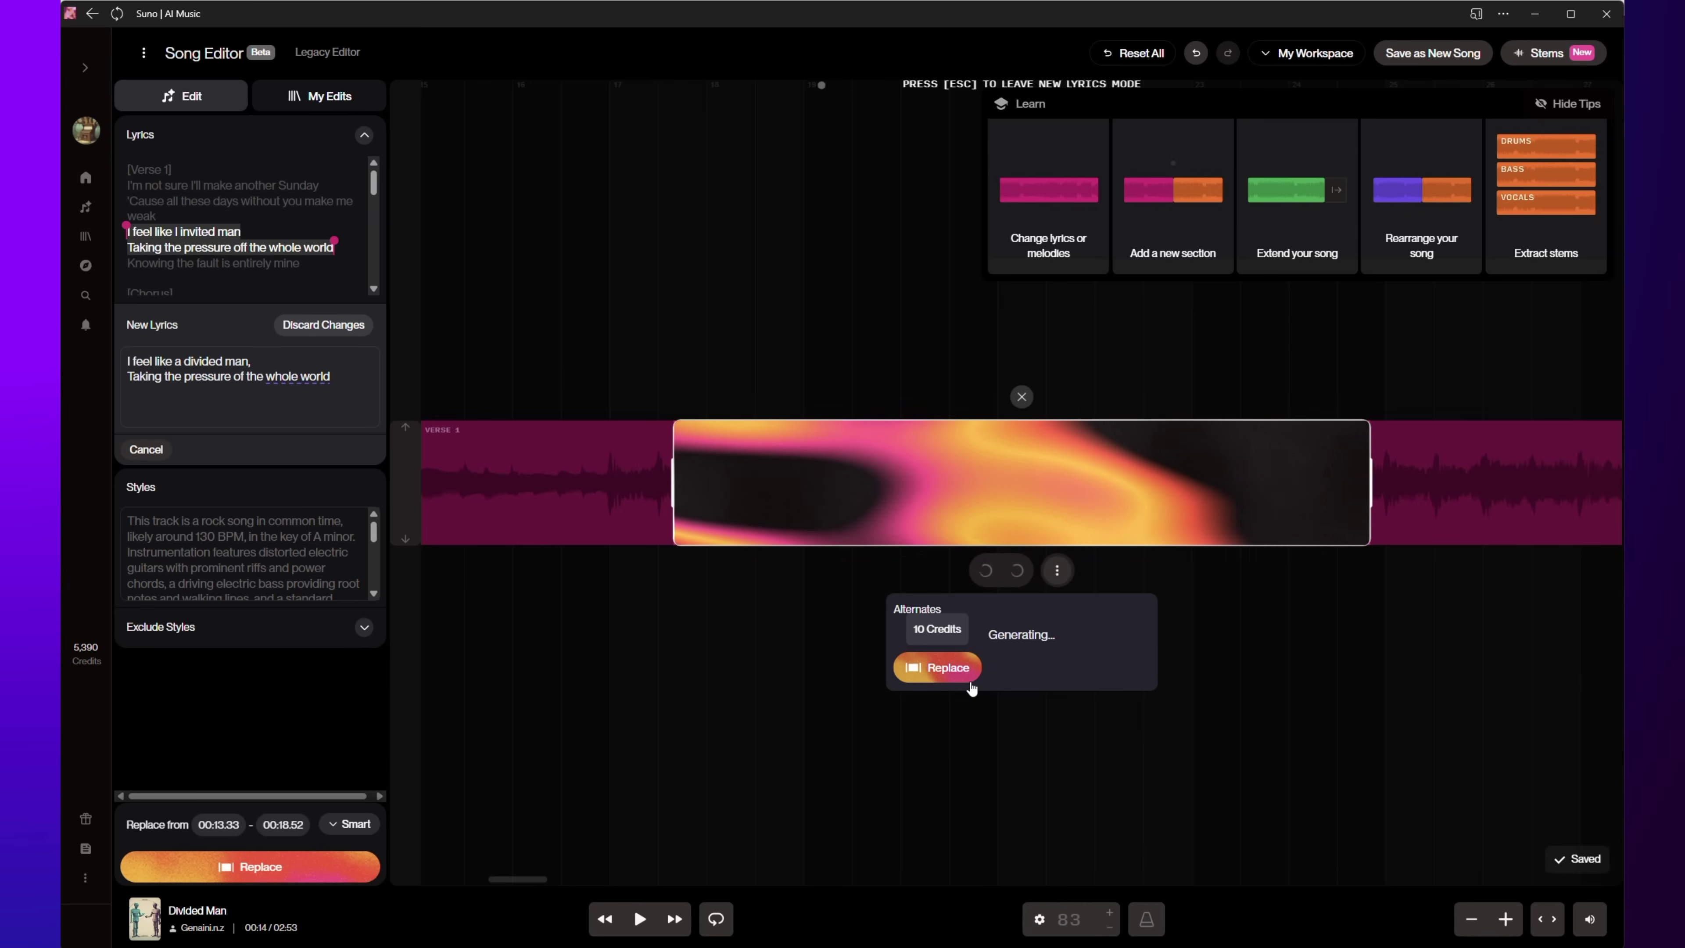
pyautogui.click(970, 684)
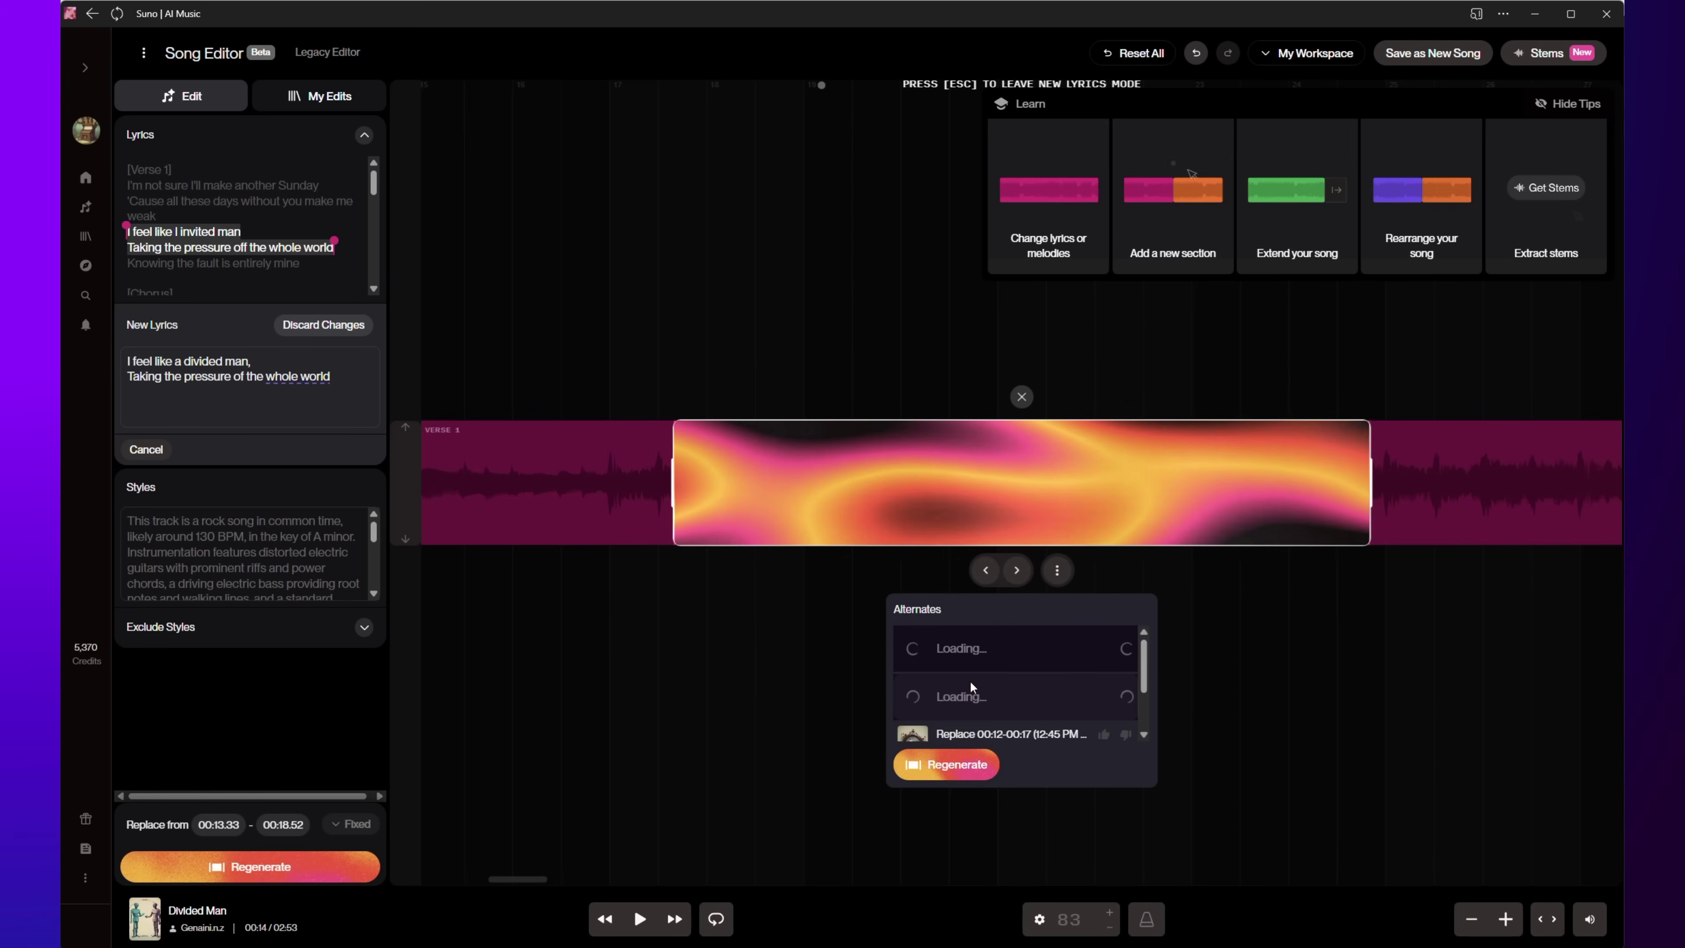
pyautogui.click(929, 649)
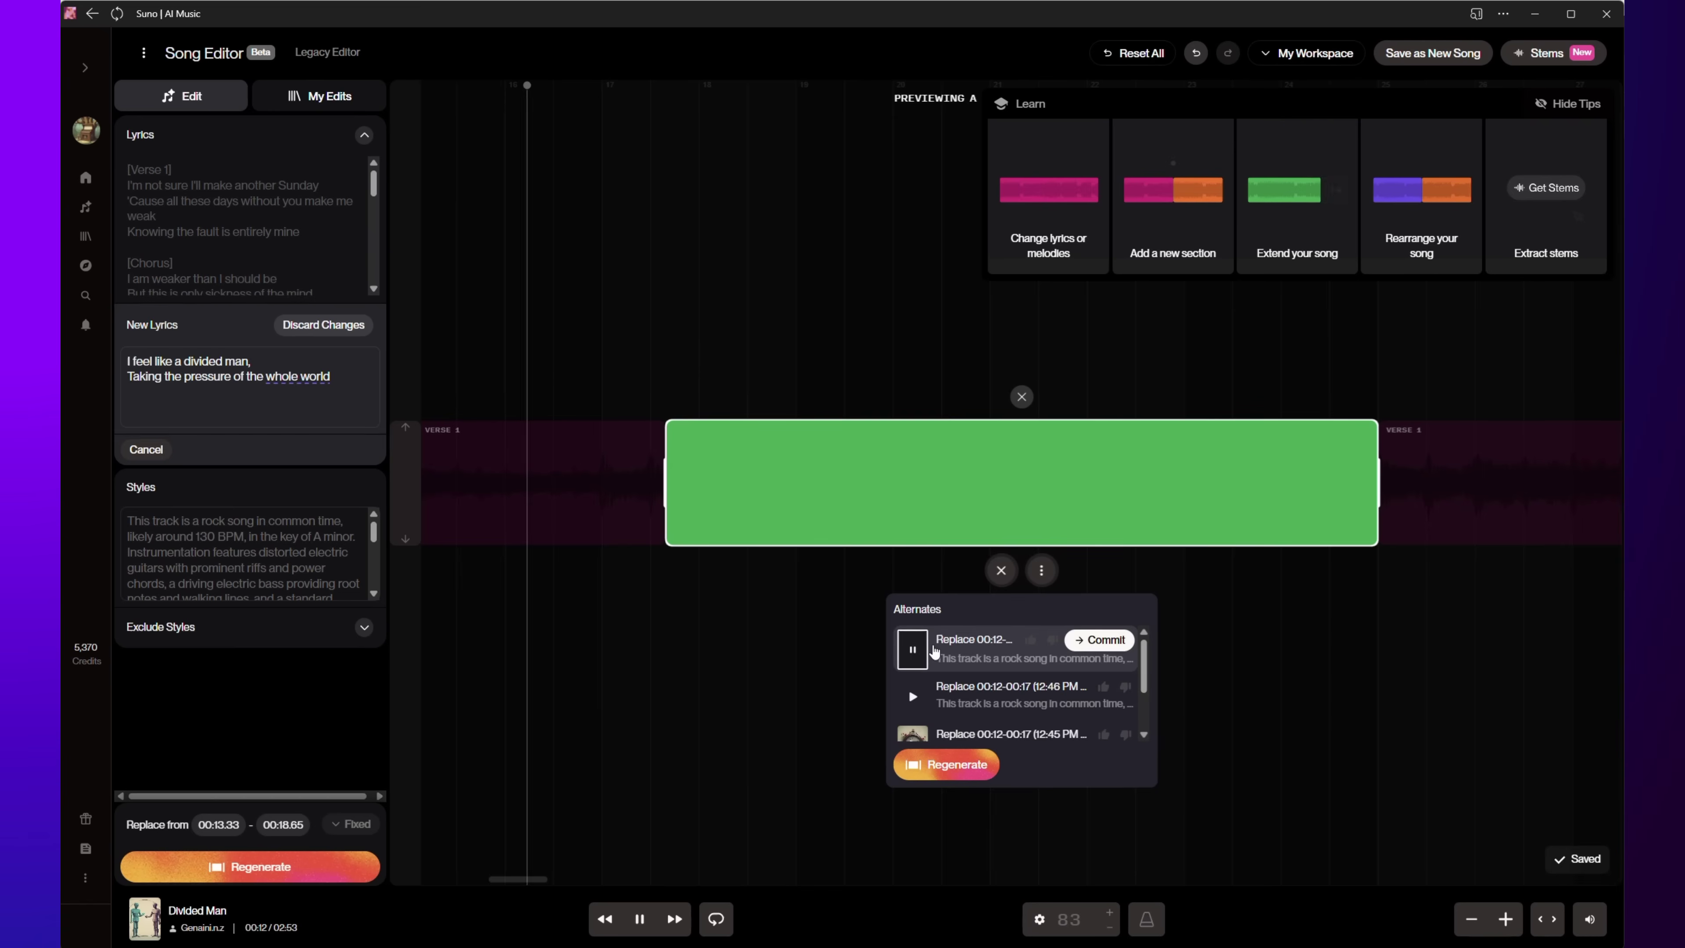
pyautogui.click(905, 695)
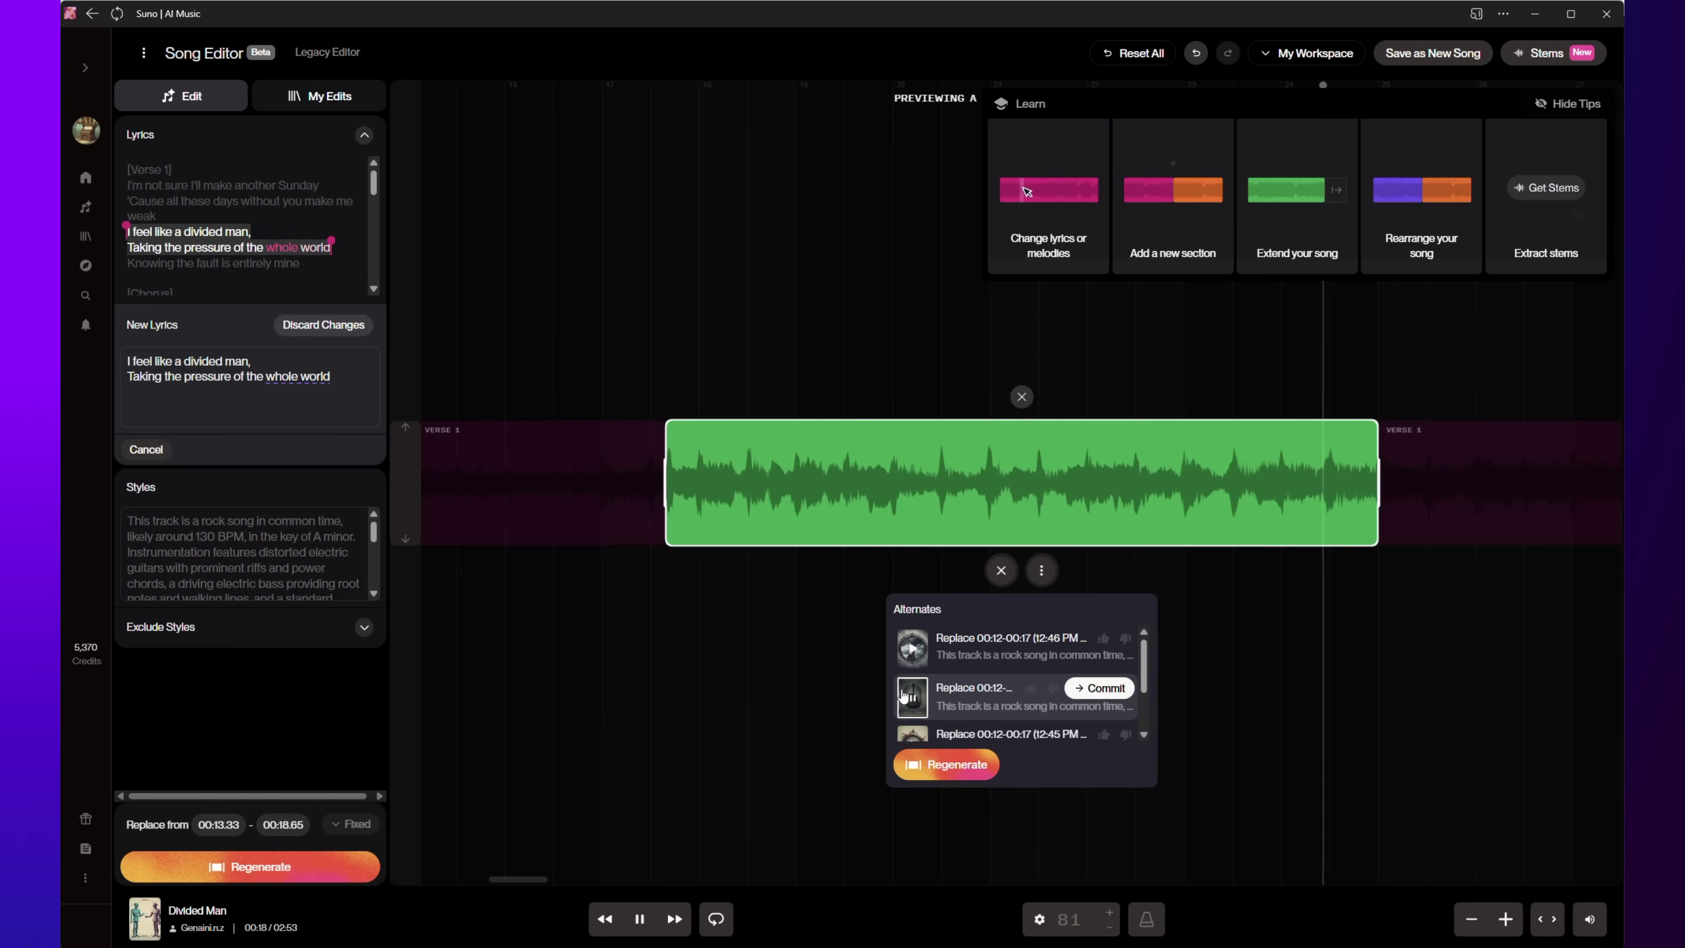
pyautogui.click(913, 651)
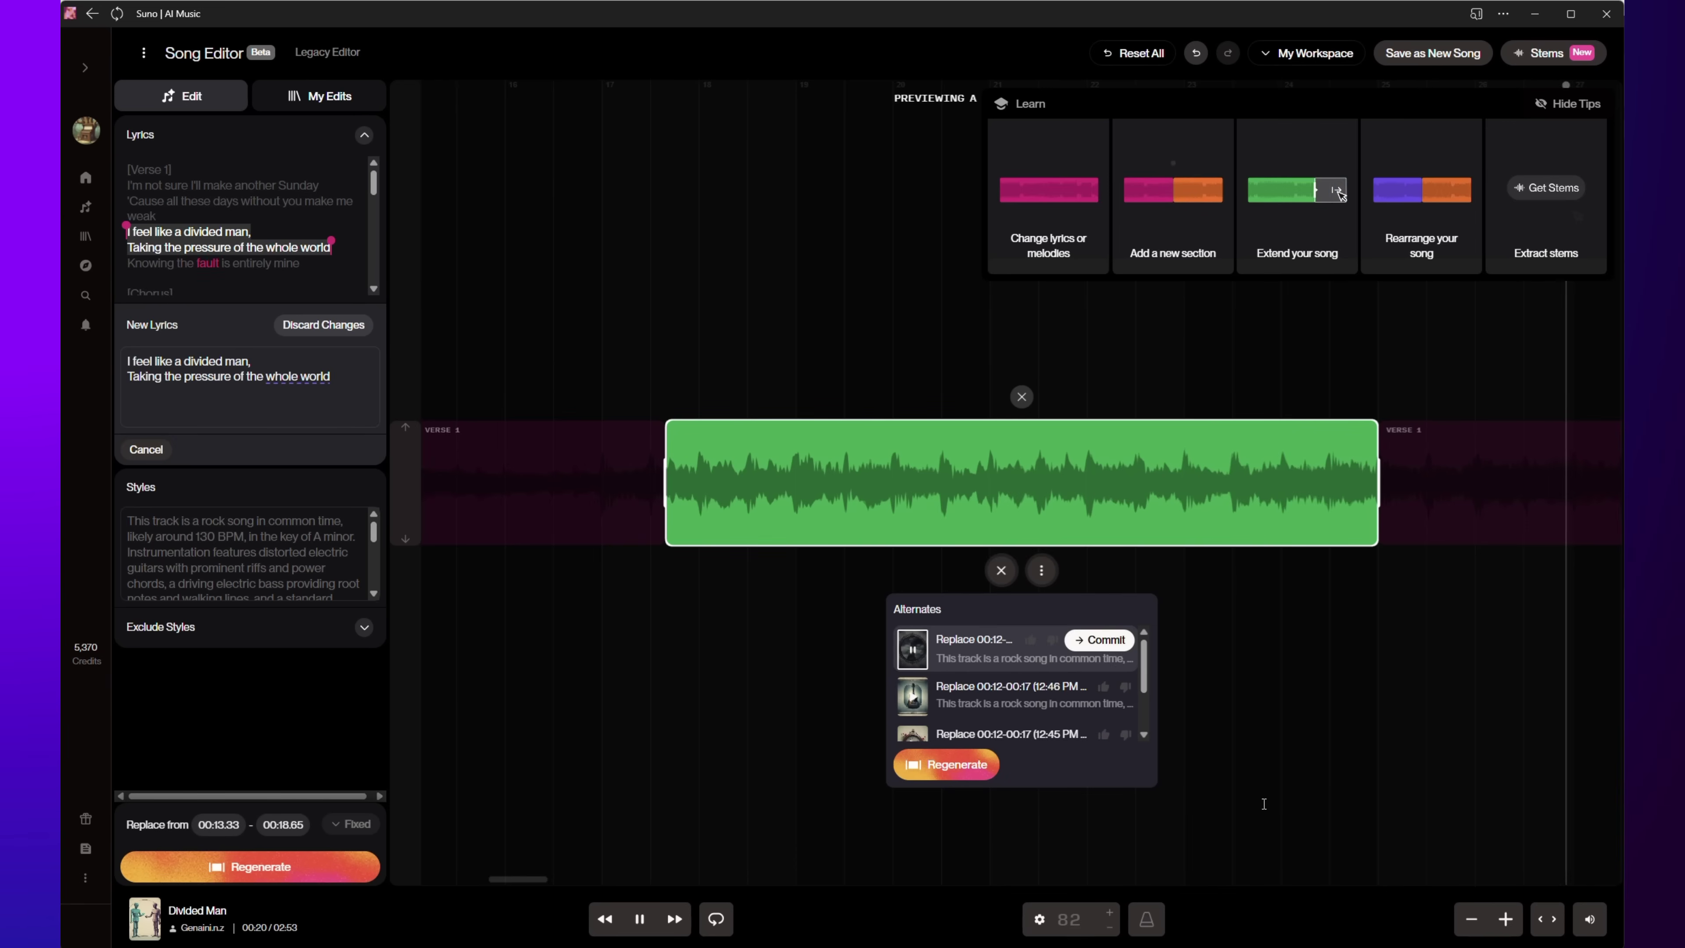
pyautogui.click(990, 575)
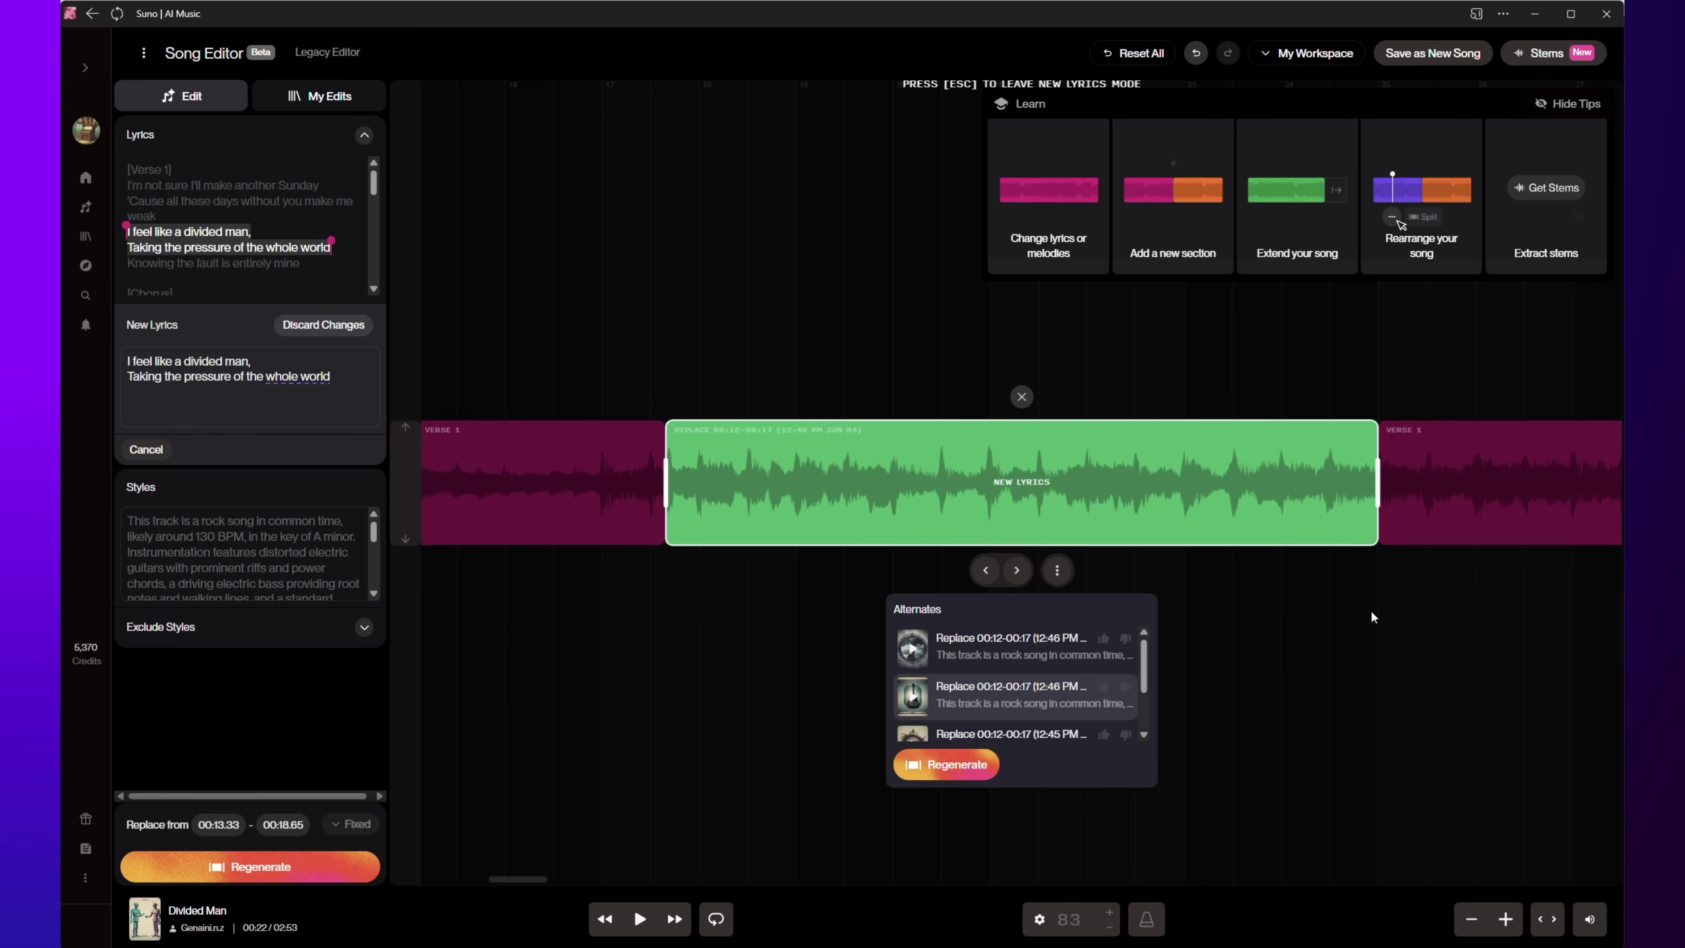
# Reload the new take's lyrics from its song page via the clip options.
pyautogui.click(1062, 580)
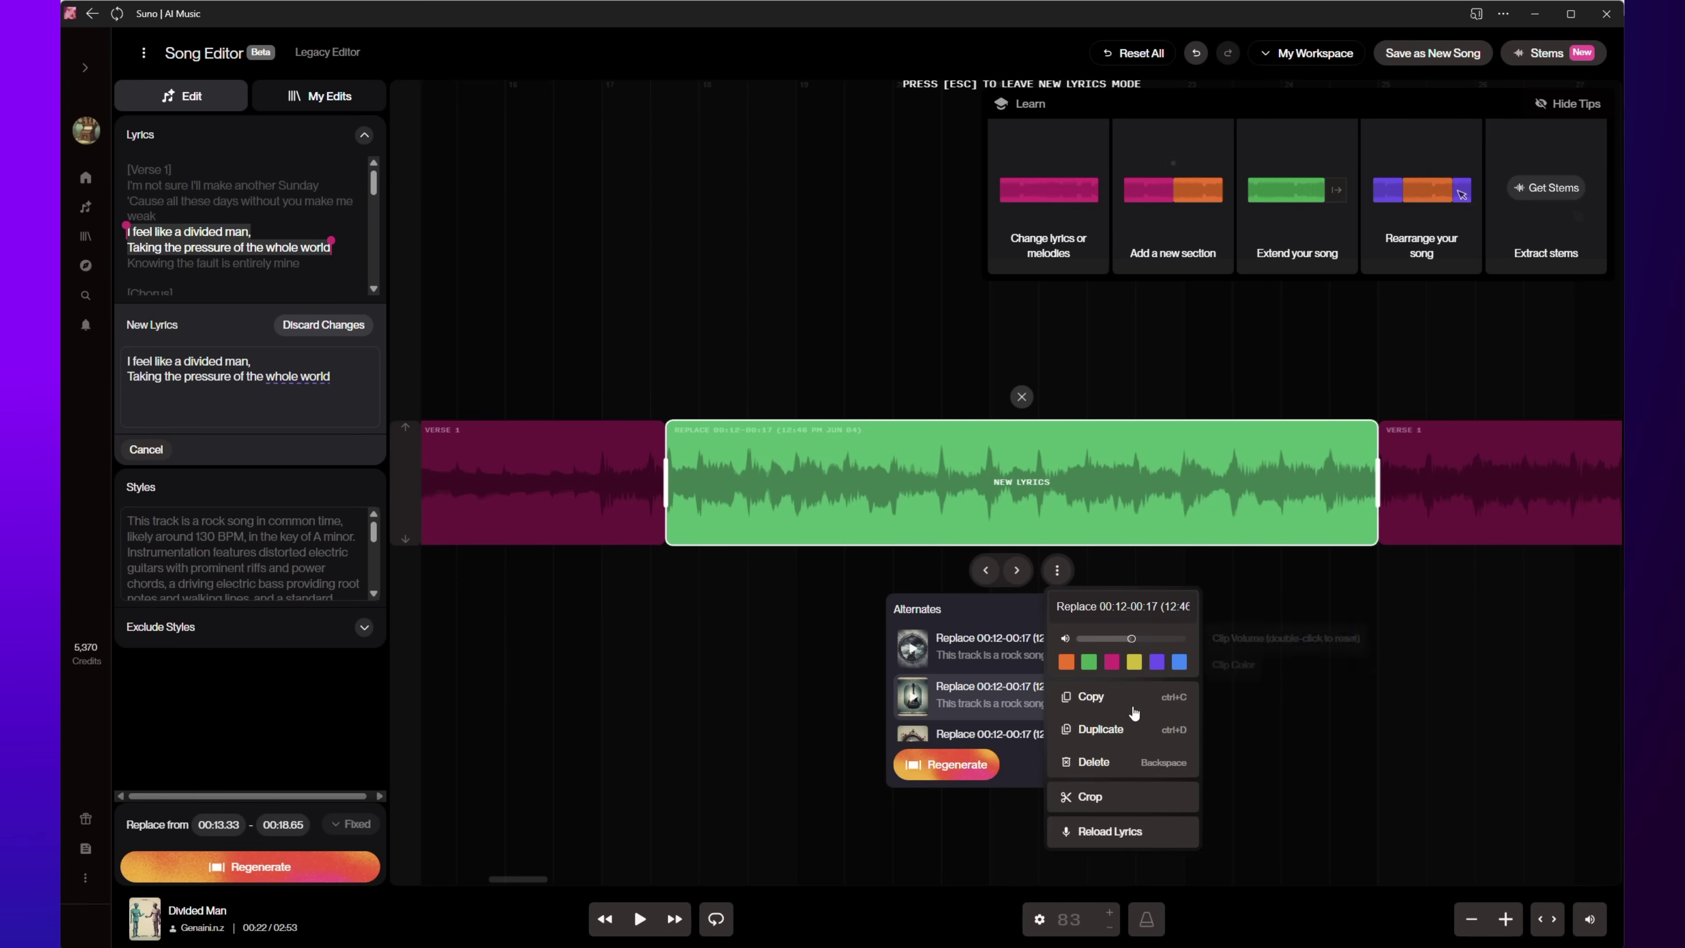
pyautogui.click(1107, 837)
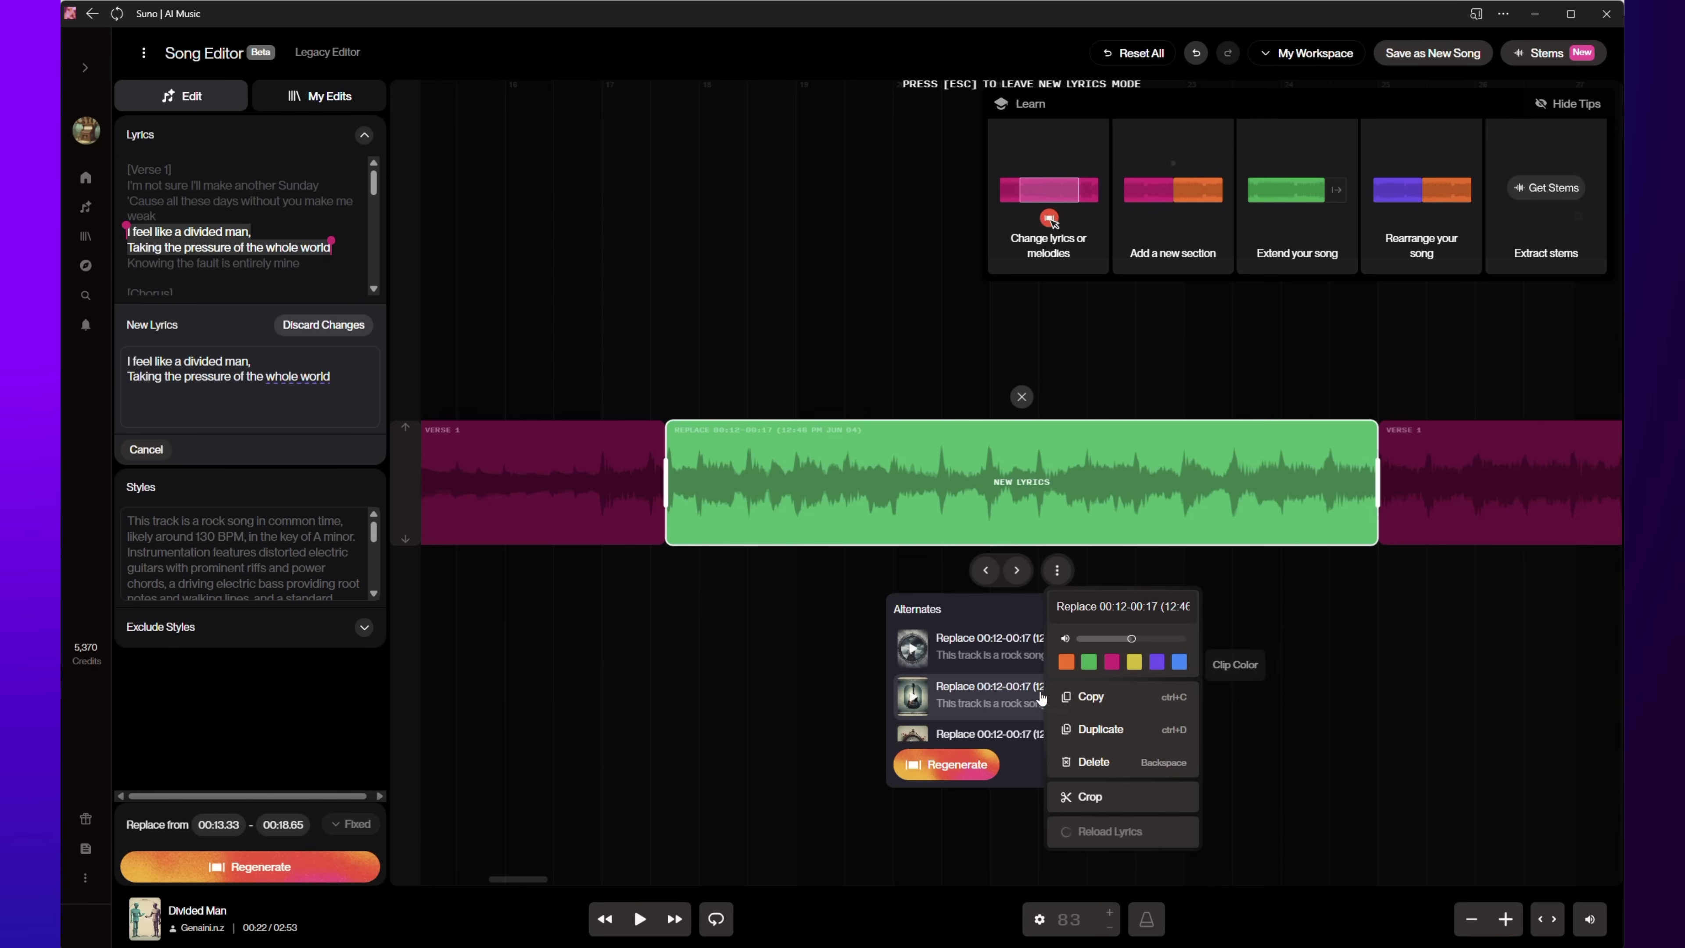
pyautogui.click(781, 729)
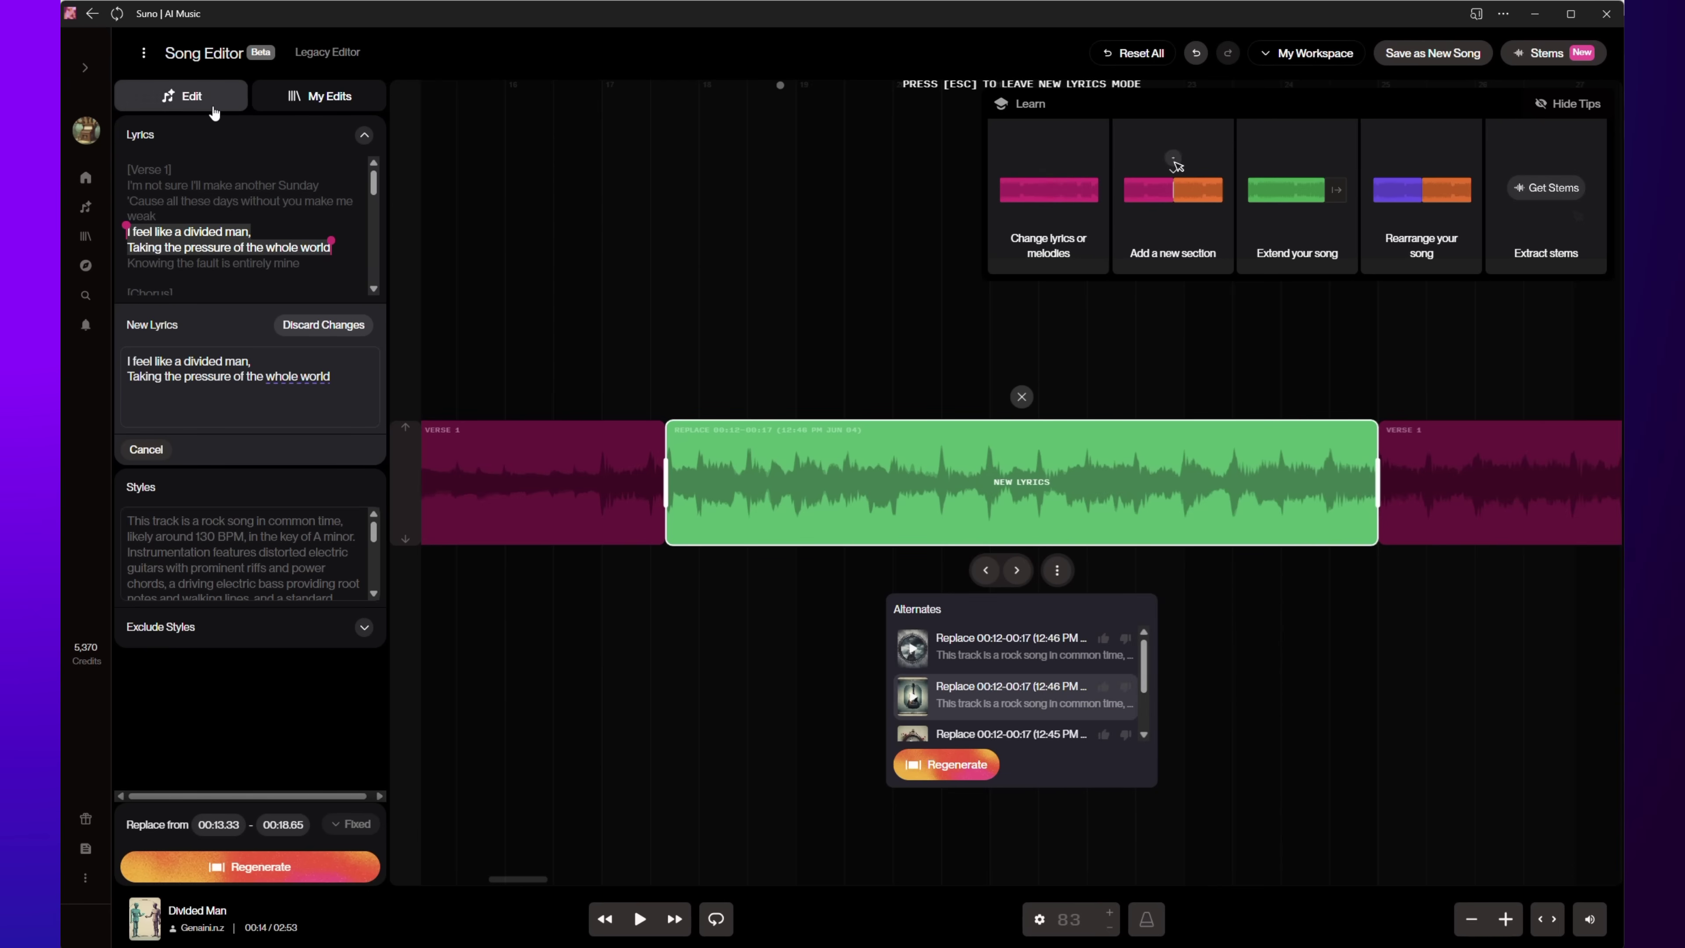
# Review the My Edits list, return to Edit, and reset all song edits.
pyautogui.click(304, 111)
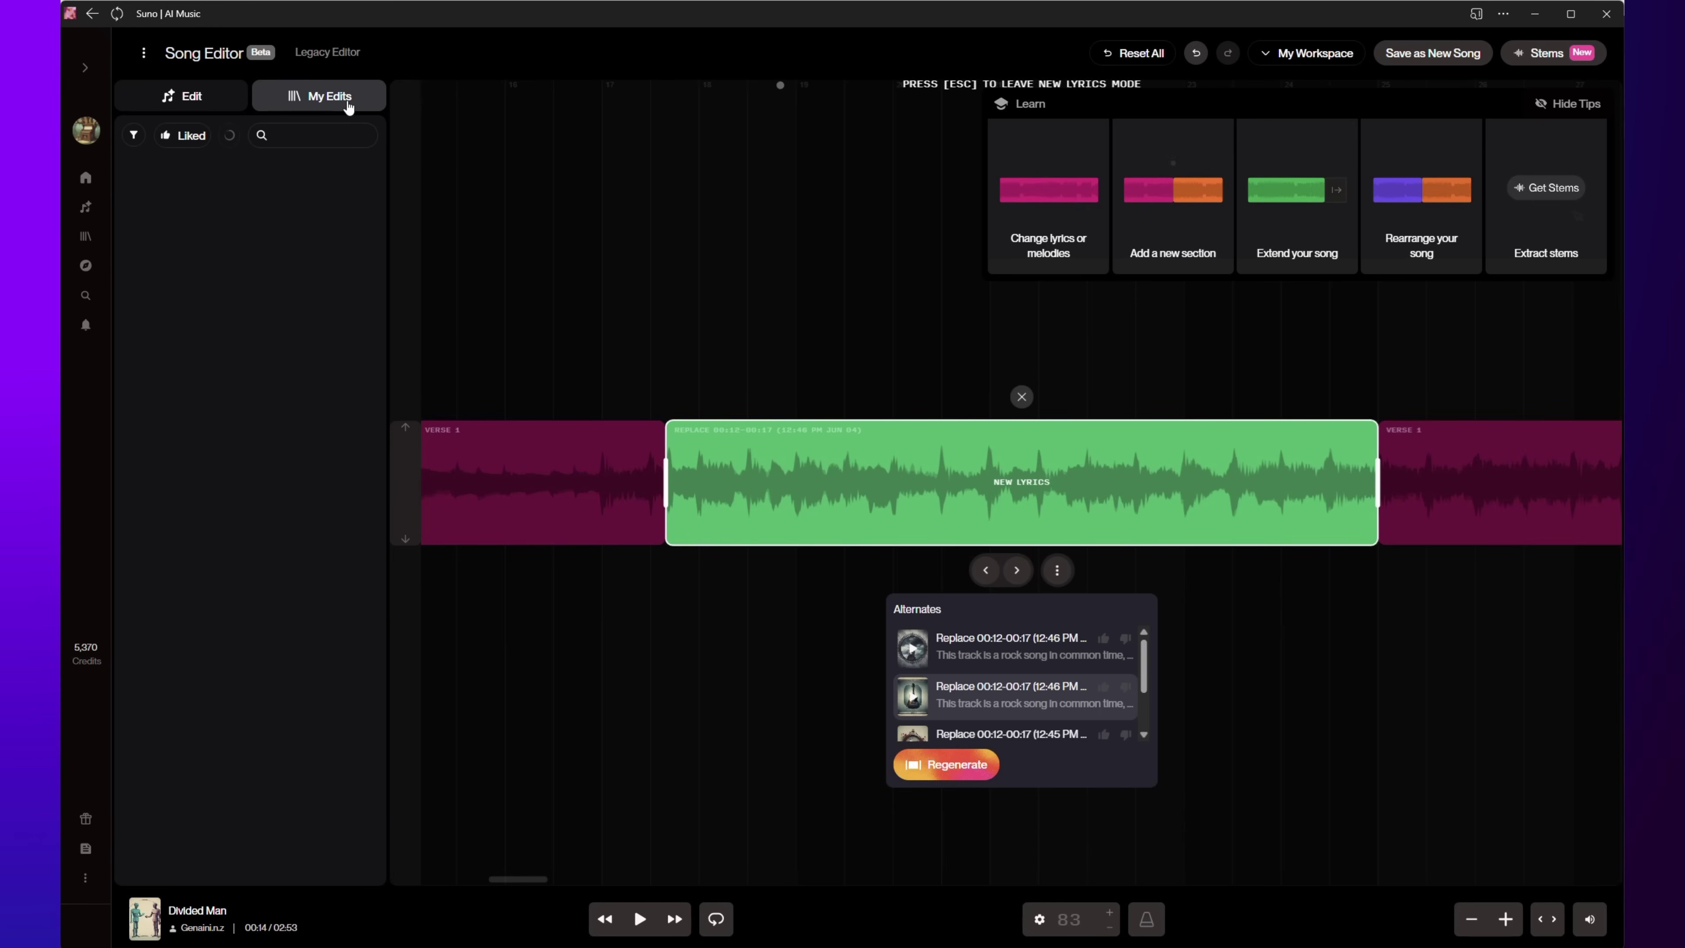
pyautogui.click(177, 100)
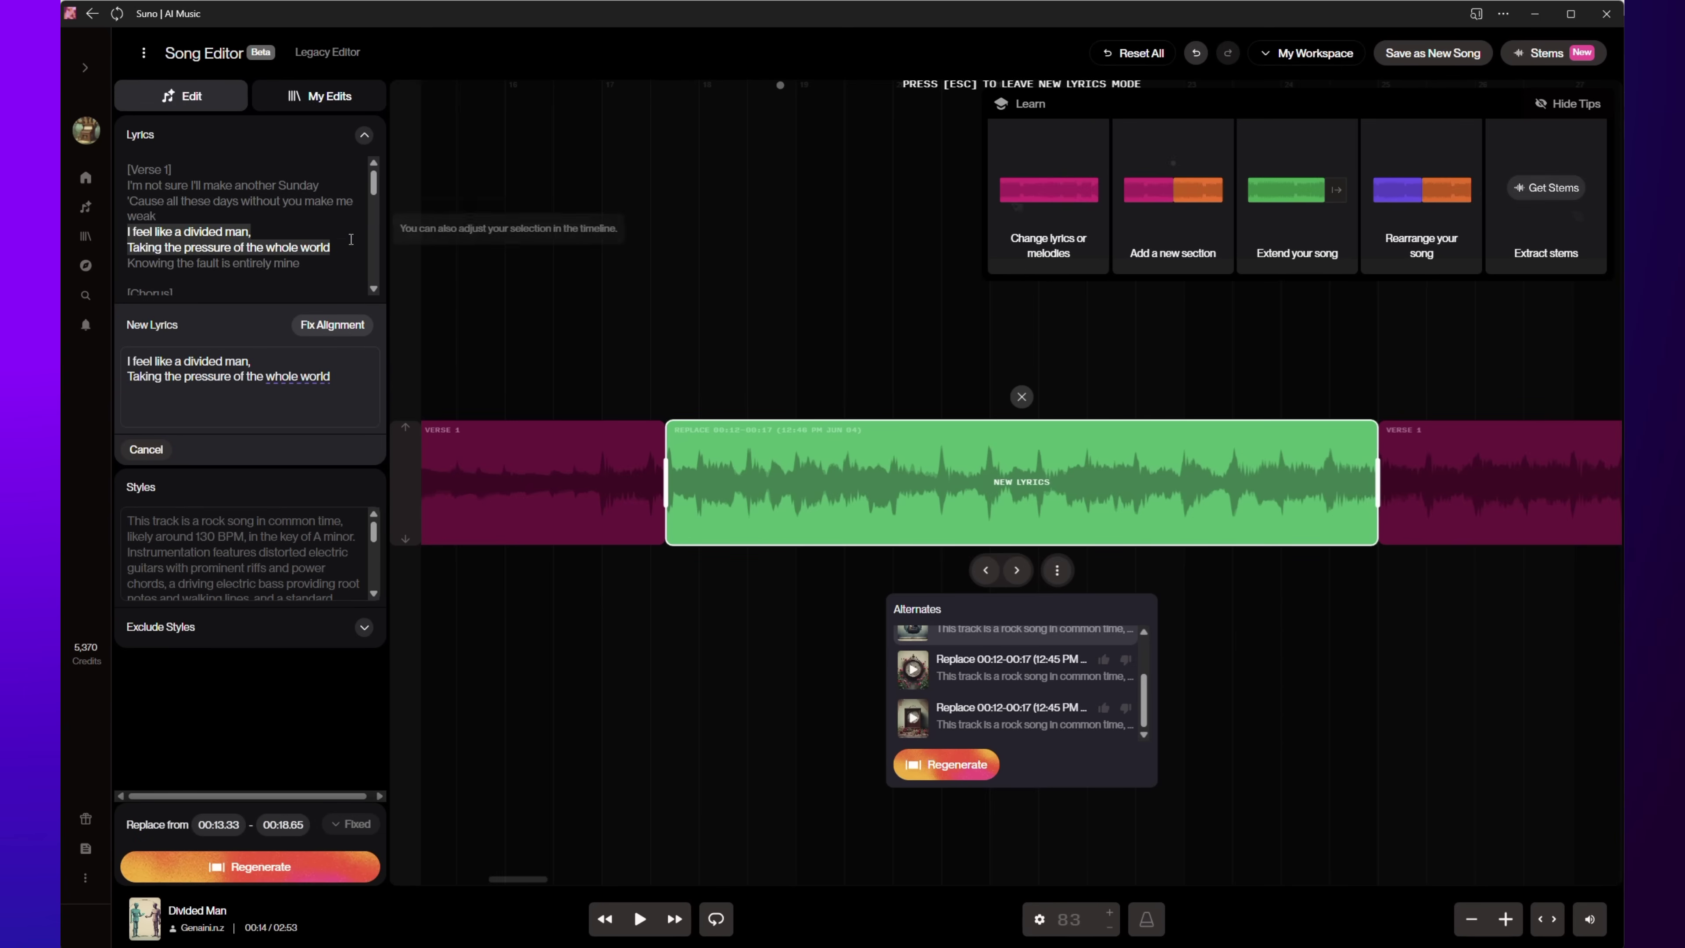
pyautogui.click(1132, 53)
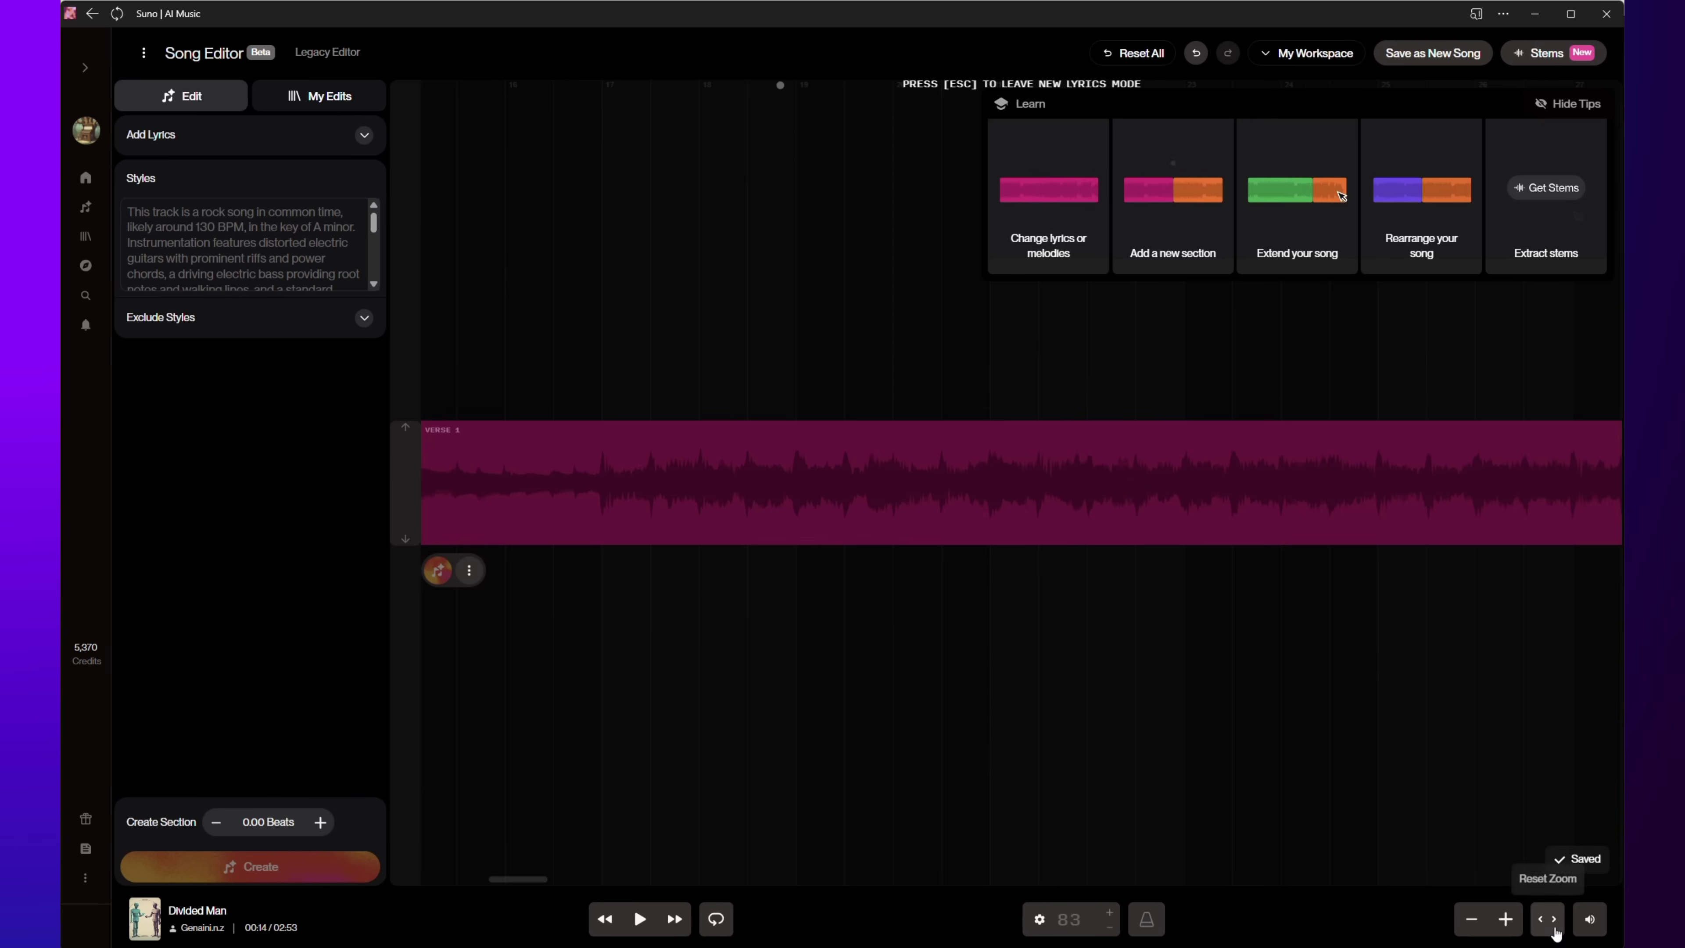
# Fit the whole song in view, show the closing Chorus fade-out, and exit New Lyrics mode.
pyautogui.click(1555, 930)
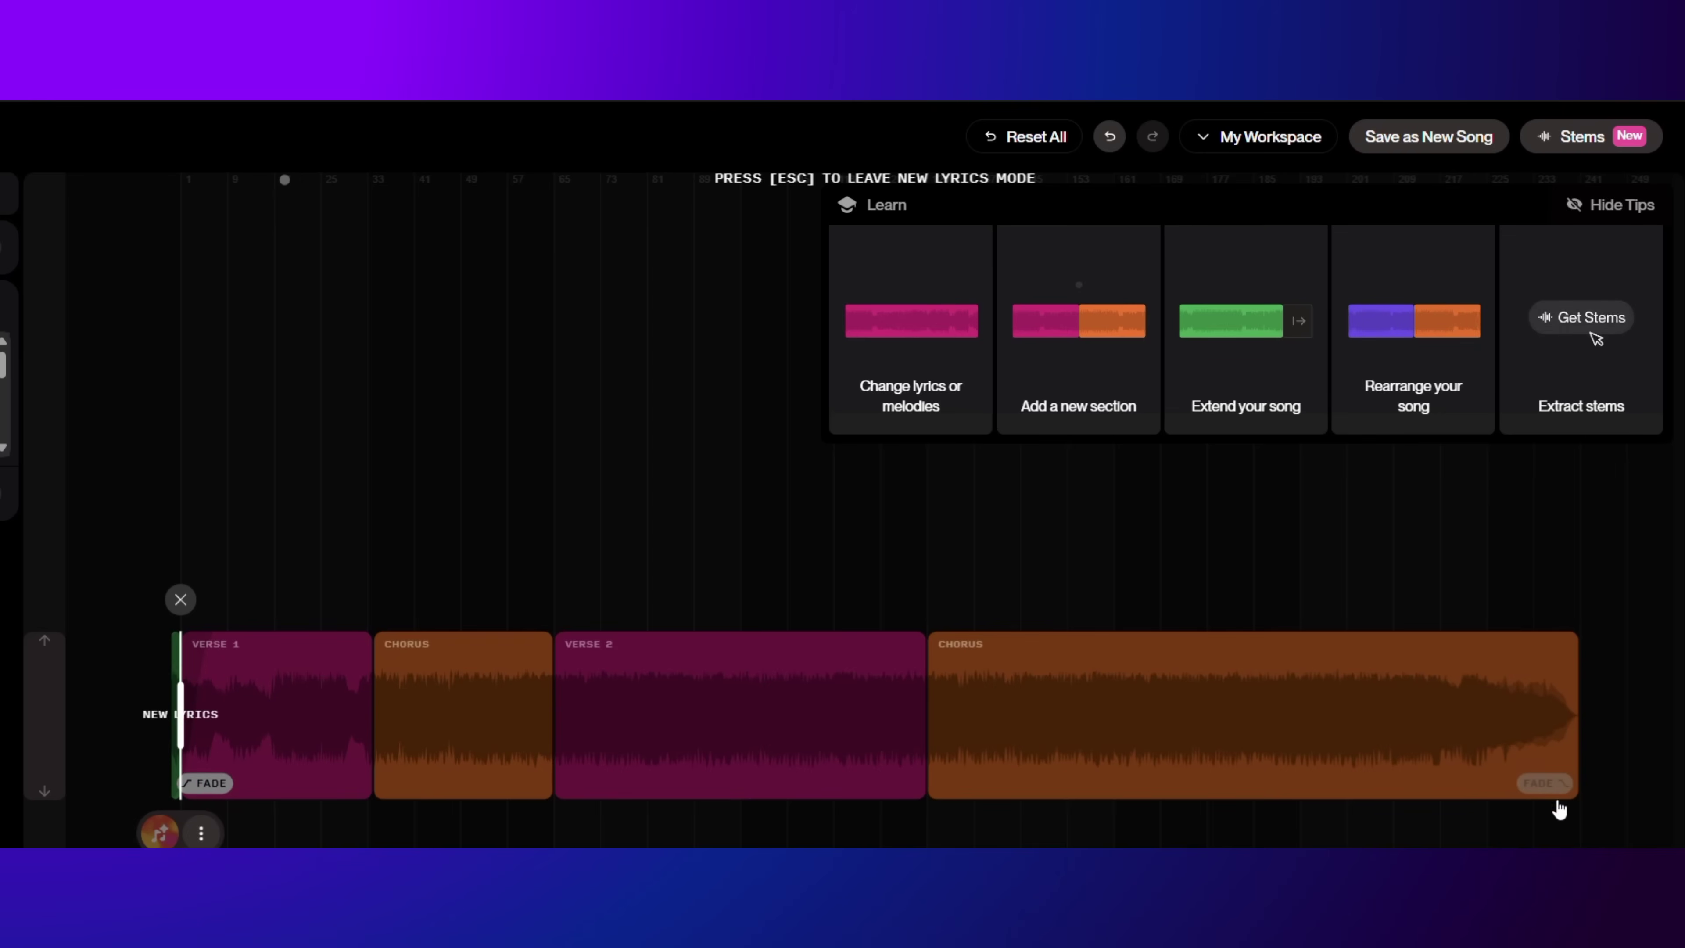
pyautogui.click(1556, 784)
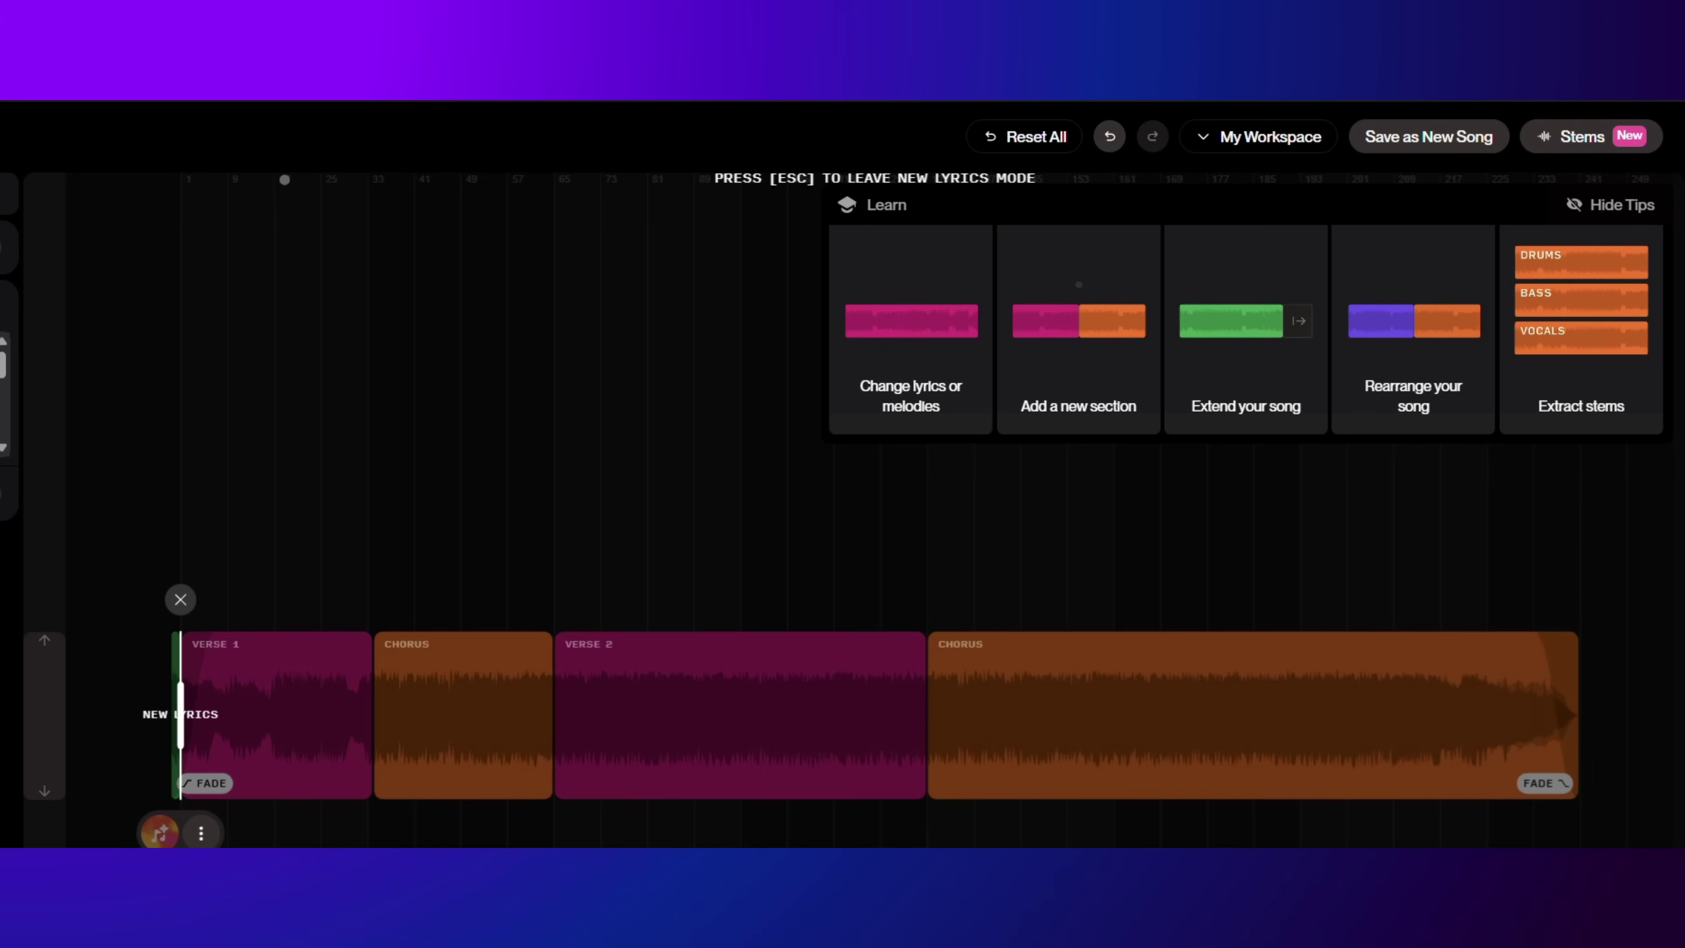
pyautogui.moveTo(898, 405)
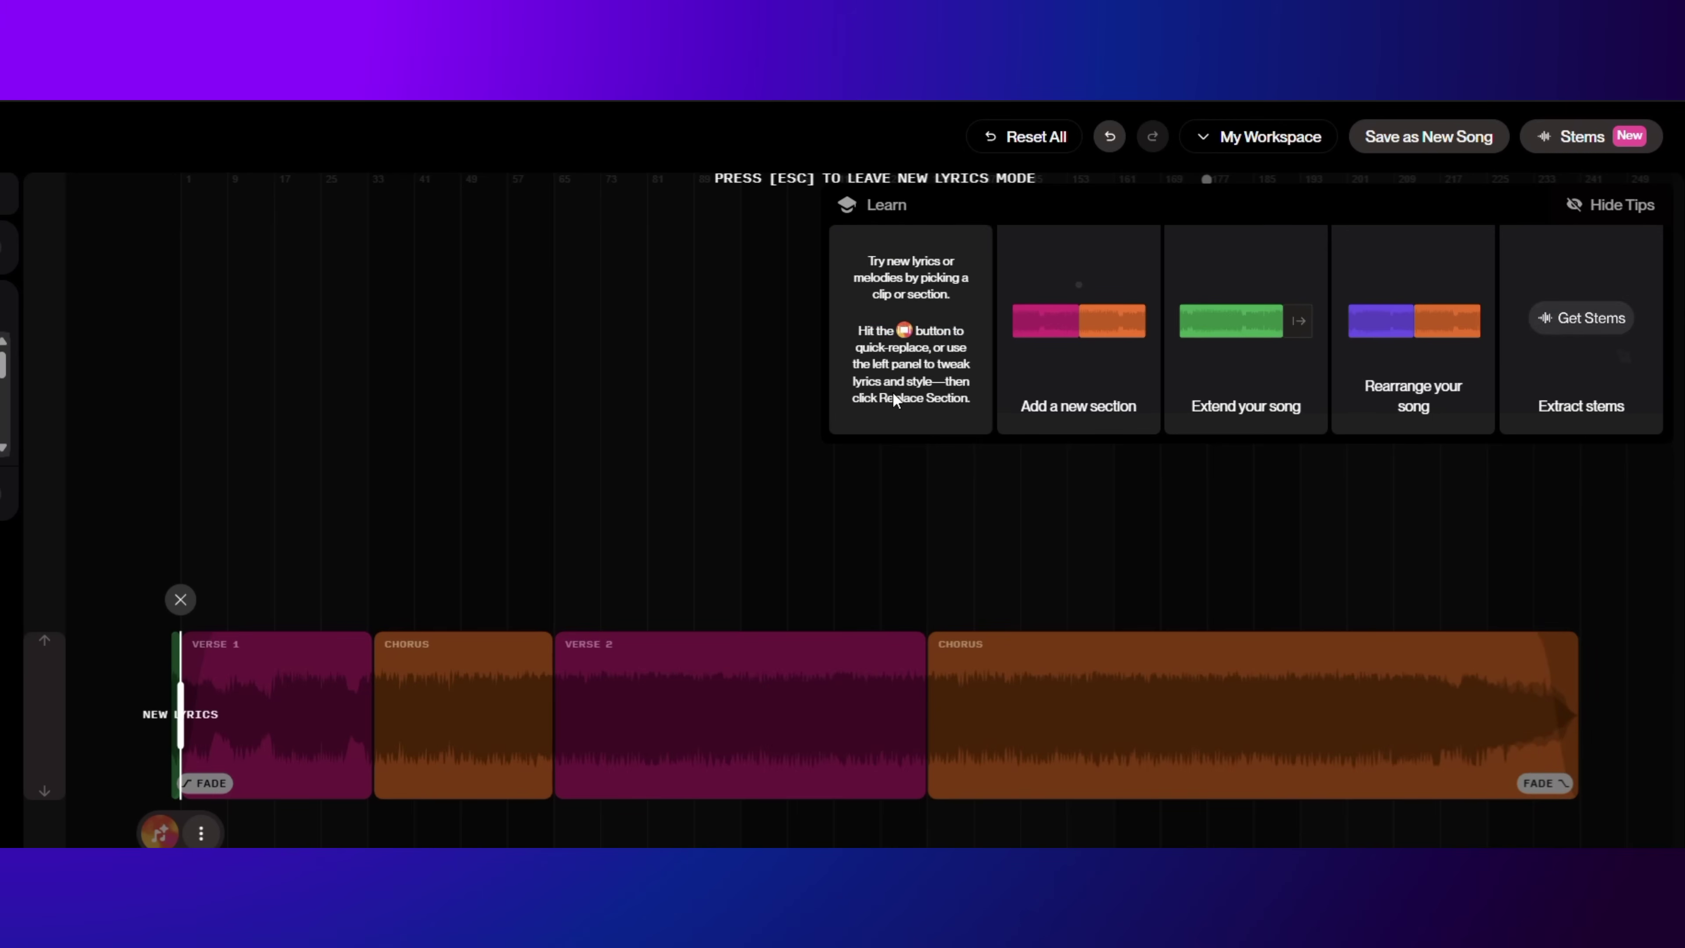
pyautogui.moveTo(1150, 414)
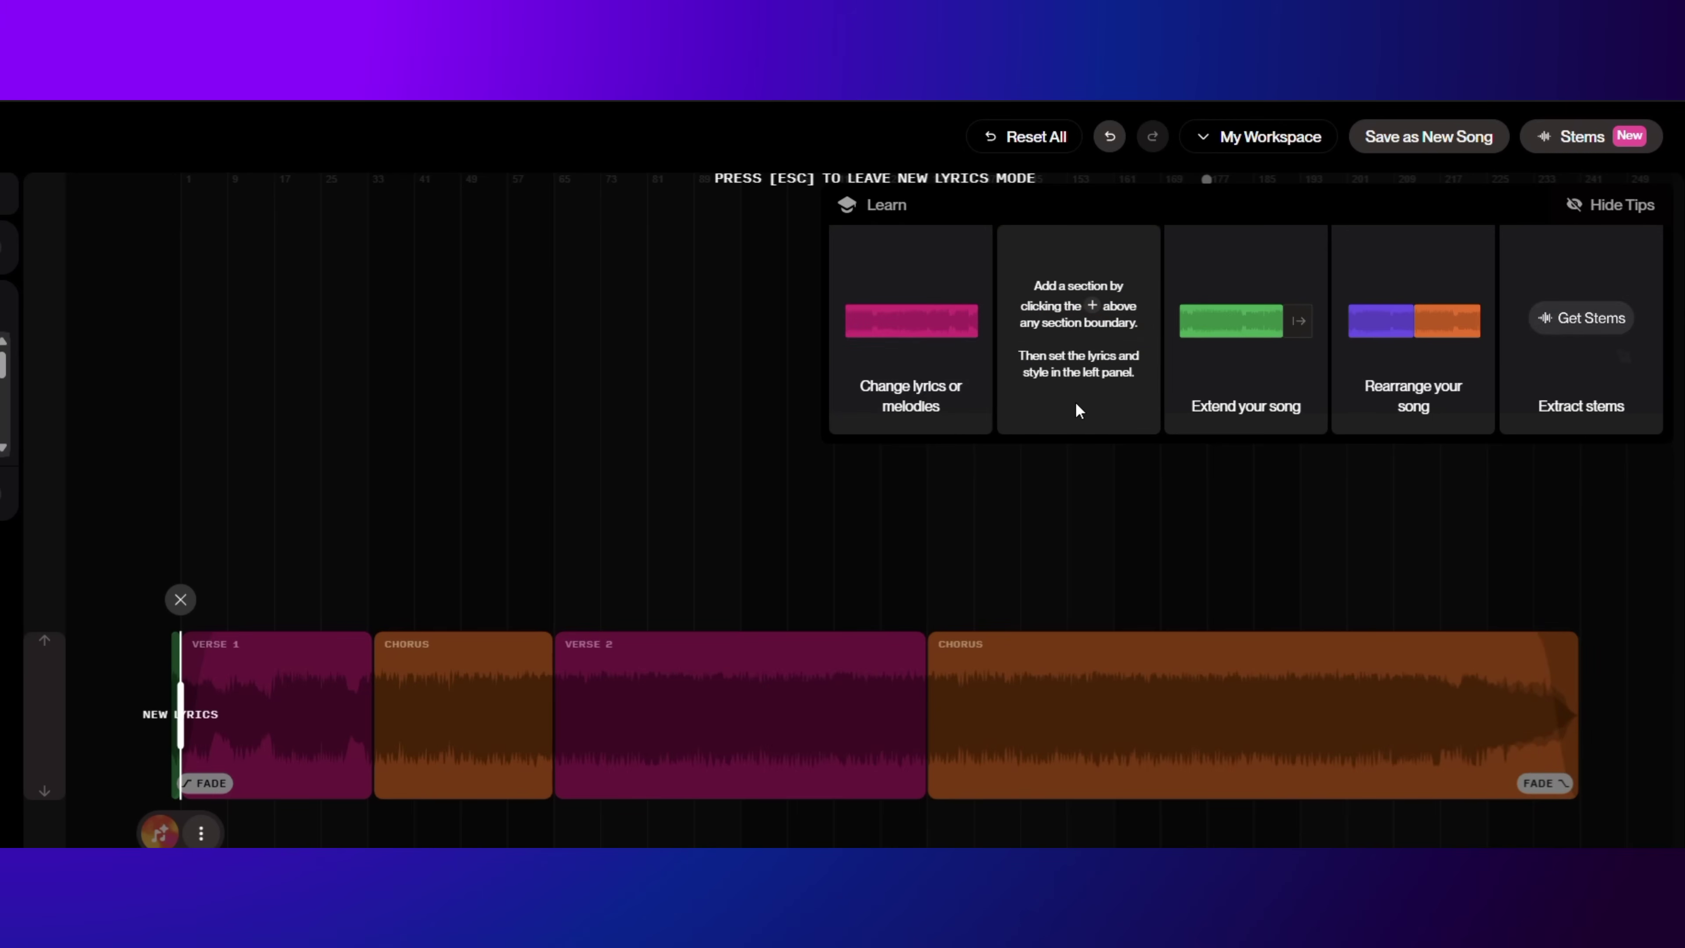
pyautogui.press('Escape')
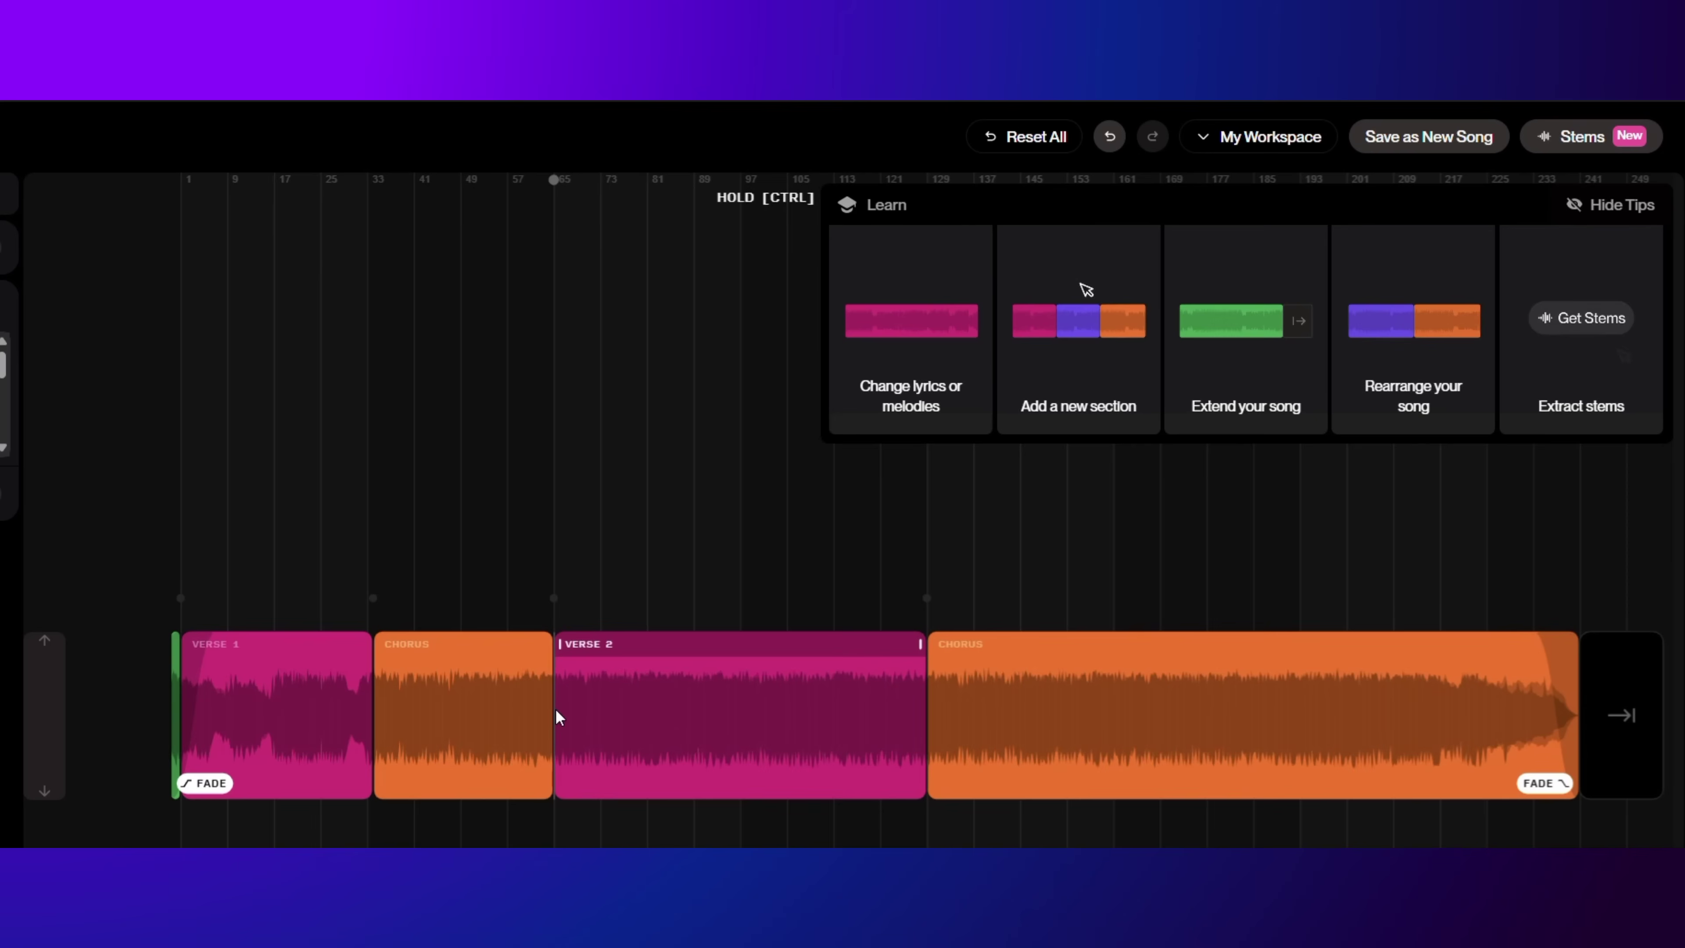
# Insert an empty new section at the boundary between the first Chorus and Verse 2.
pyautogui.click(555, 708)
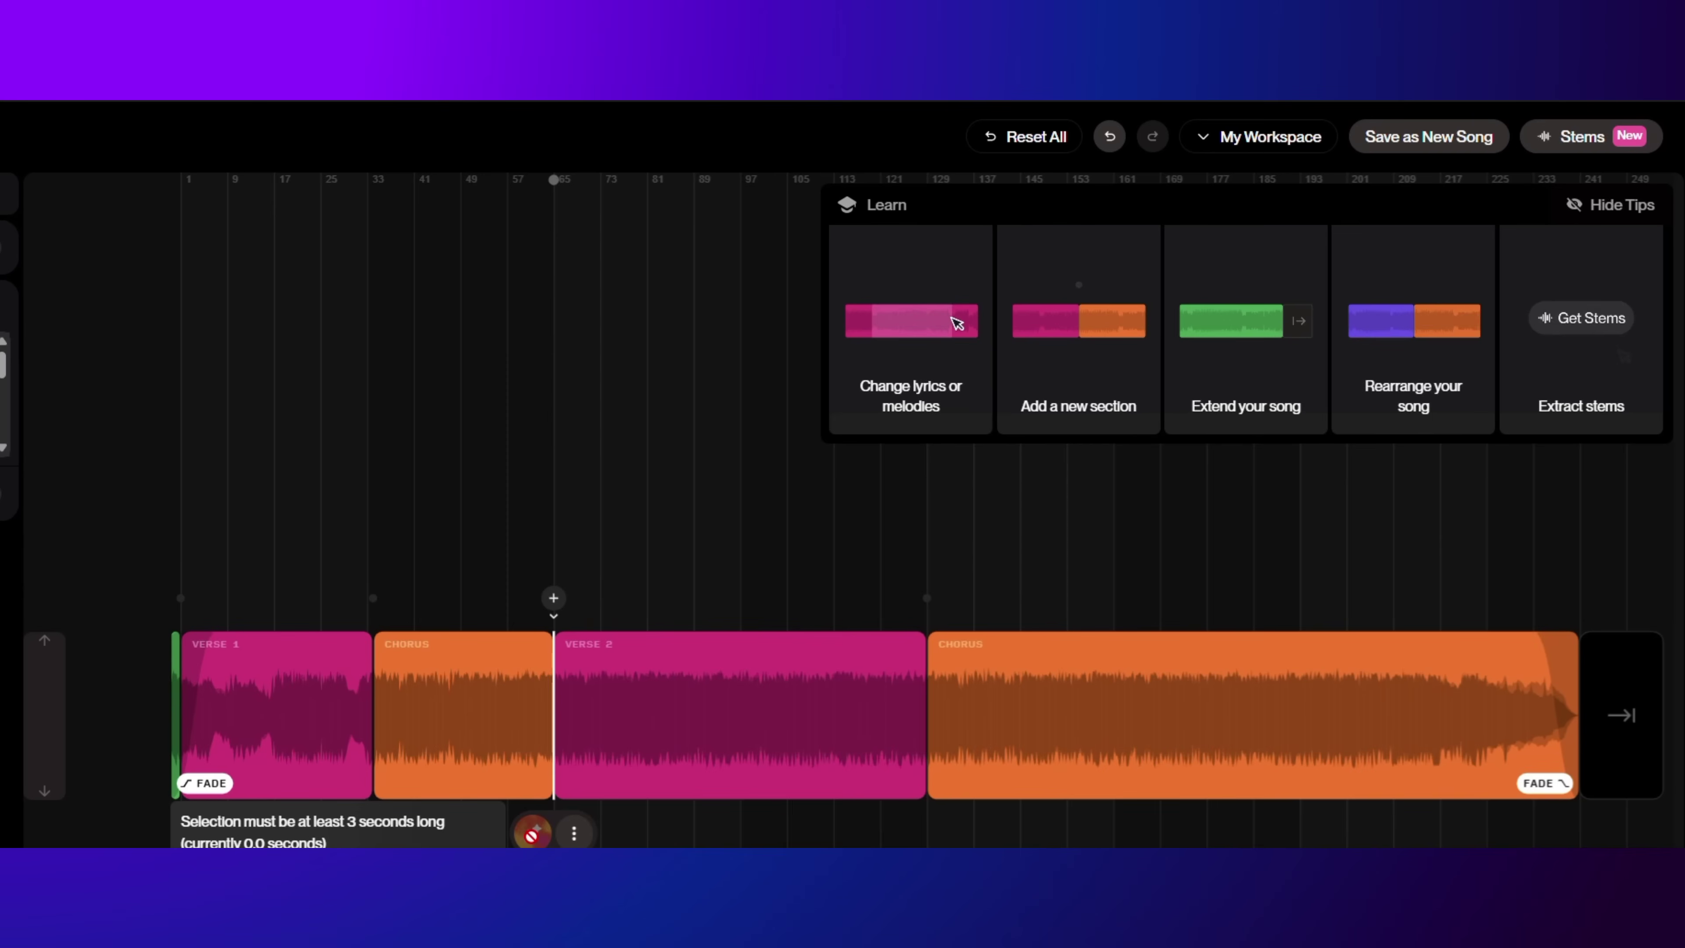
pyautogui.click(555, 605)
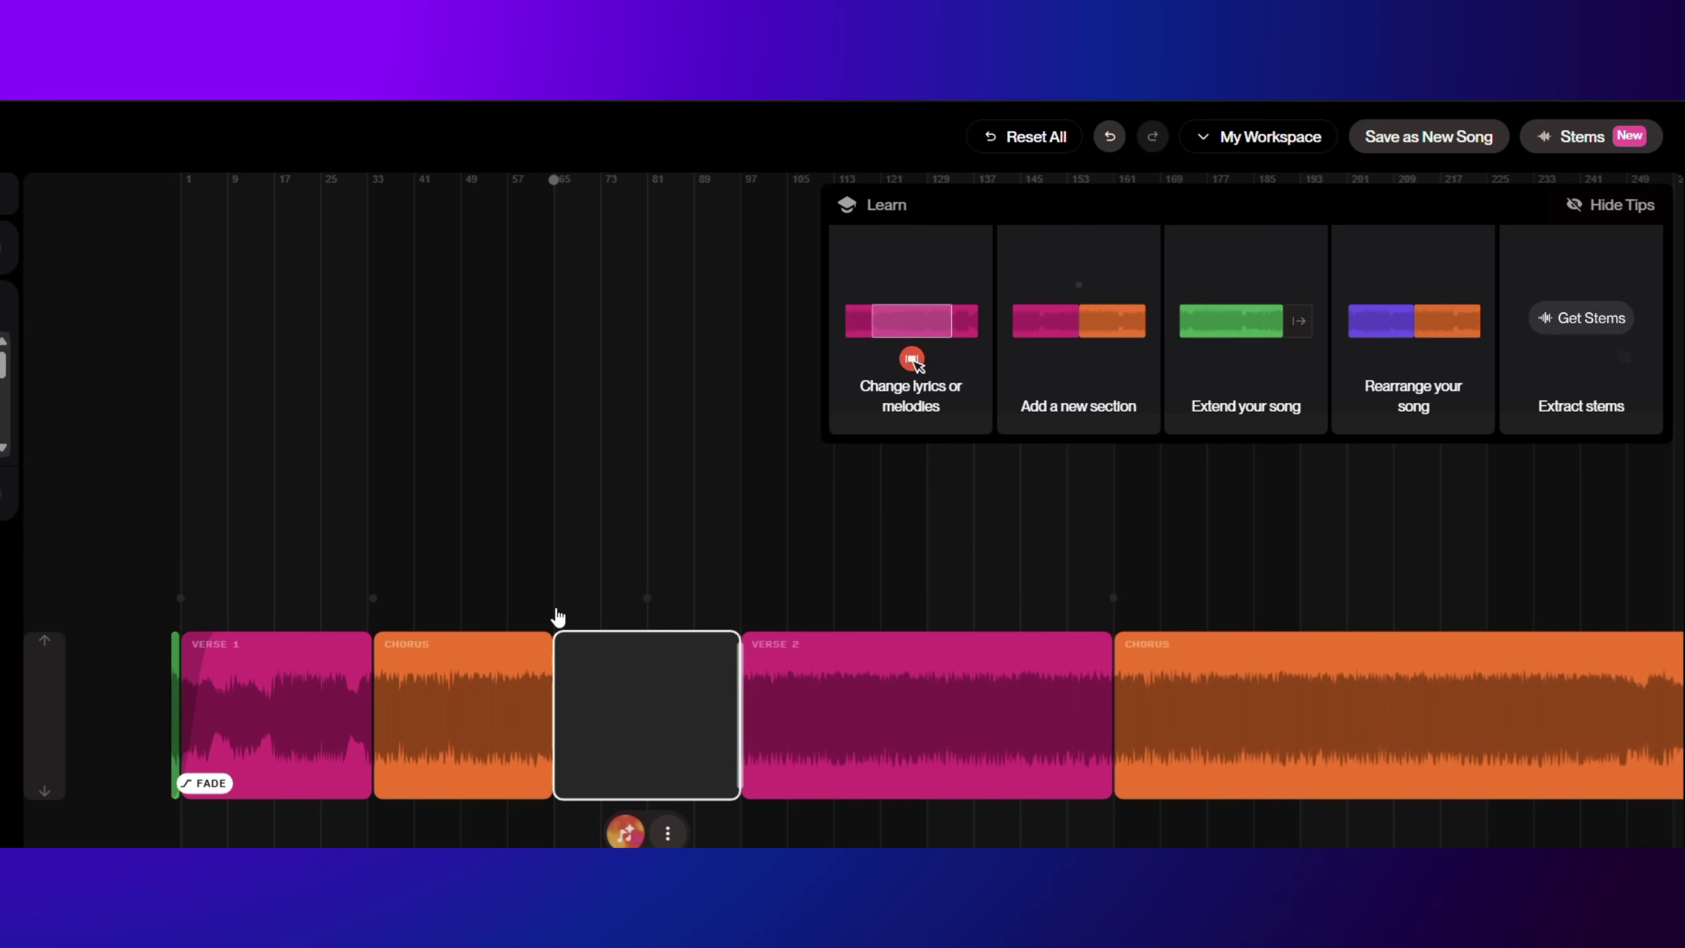
pyautogui.moveTo(624, 727)
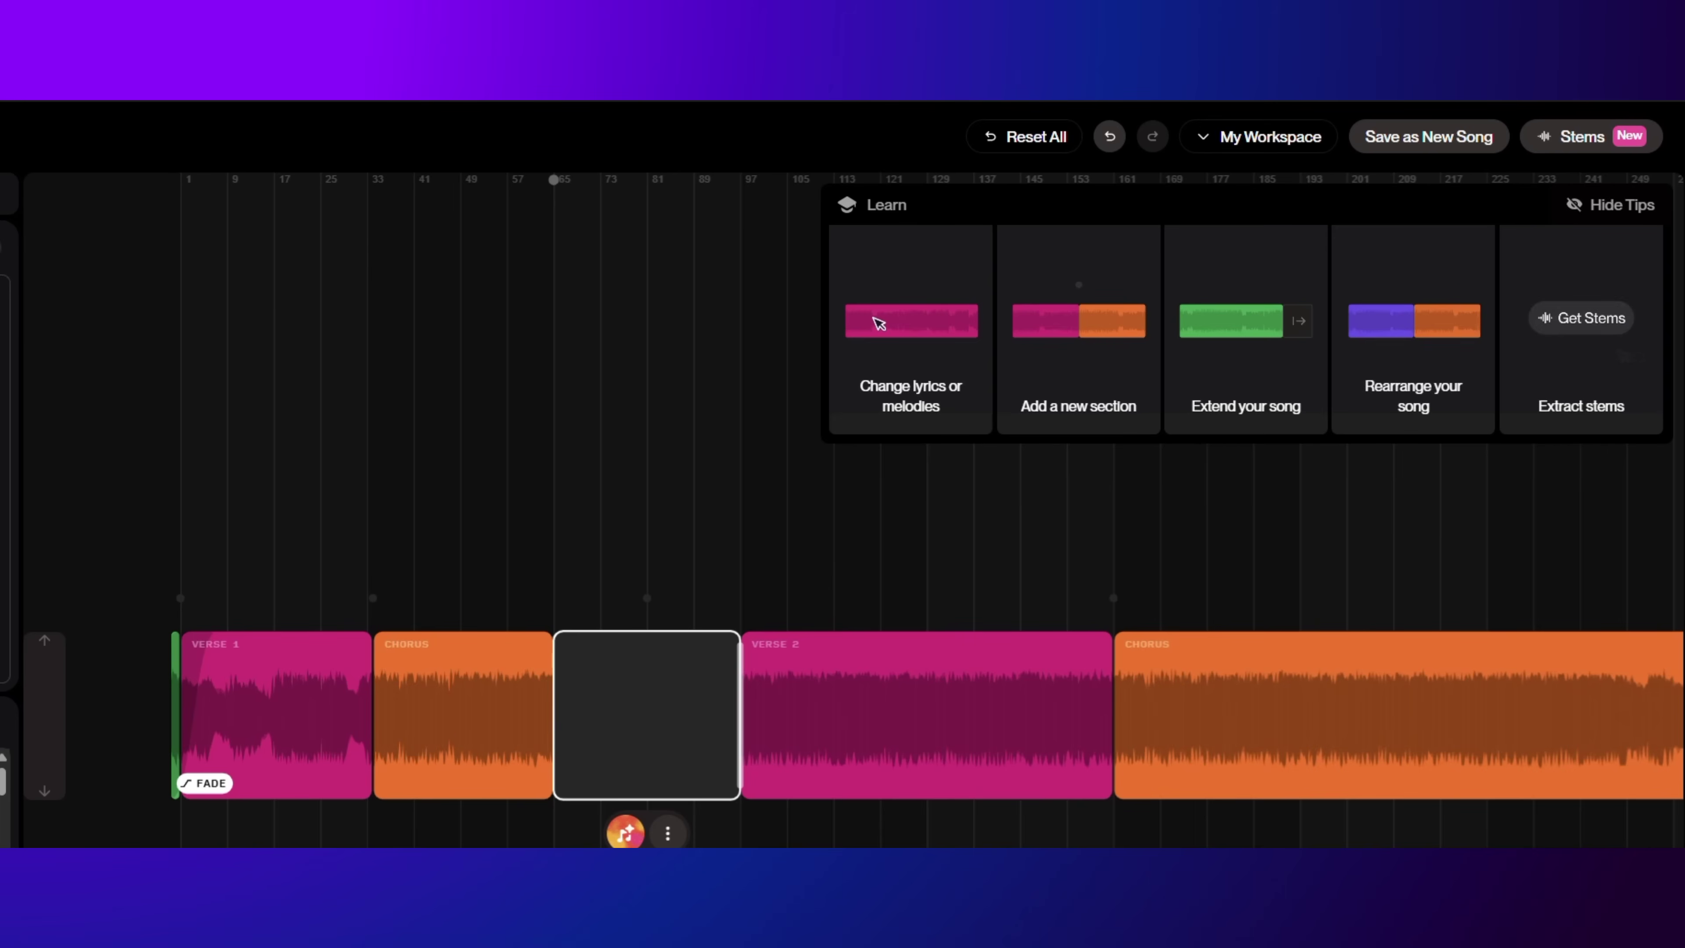
# Create the new section for 10 credits and open the tempo options showing Original BPM.
pyautogui.click(626, 833)
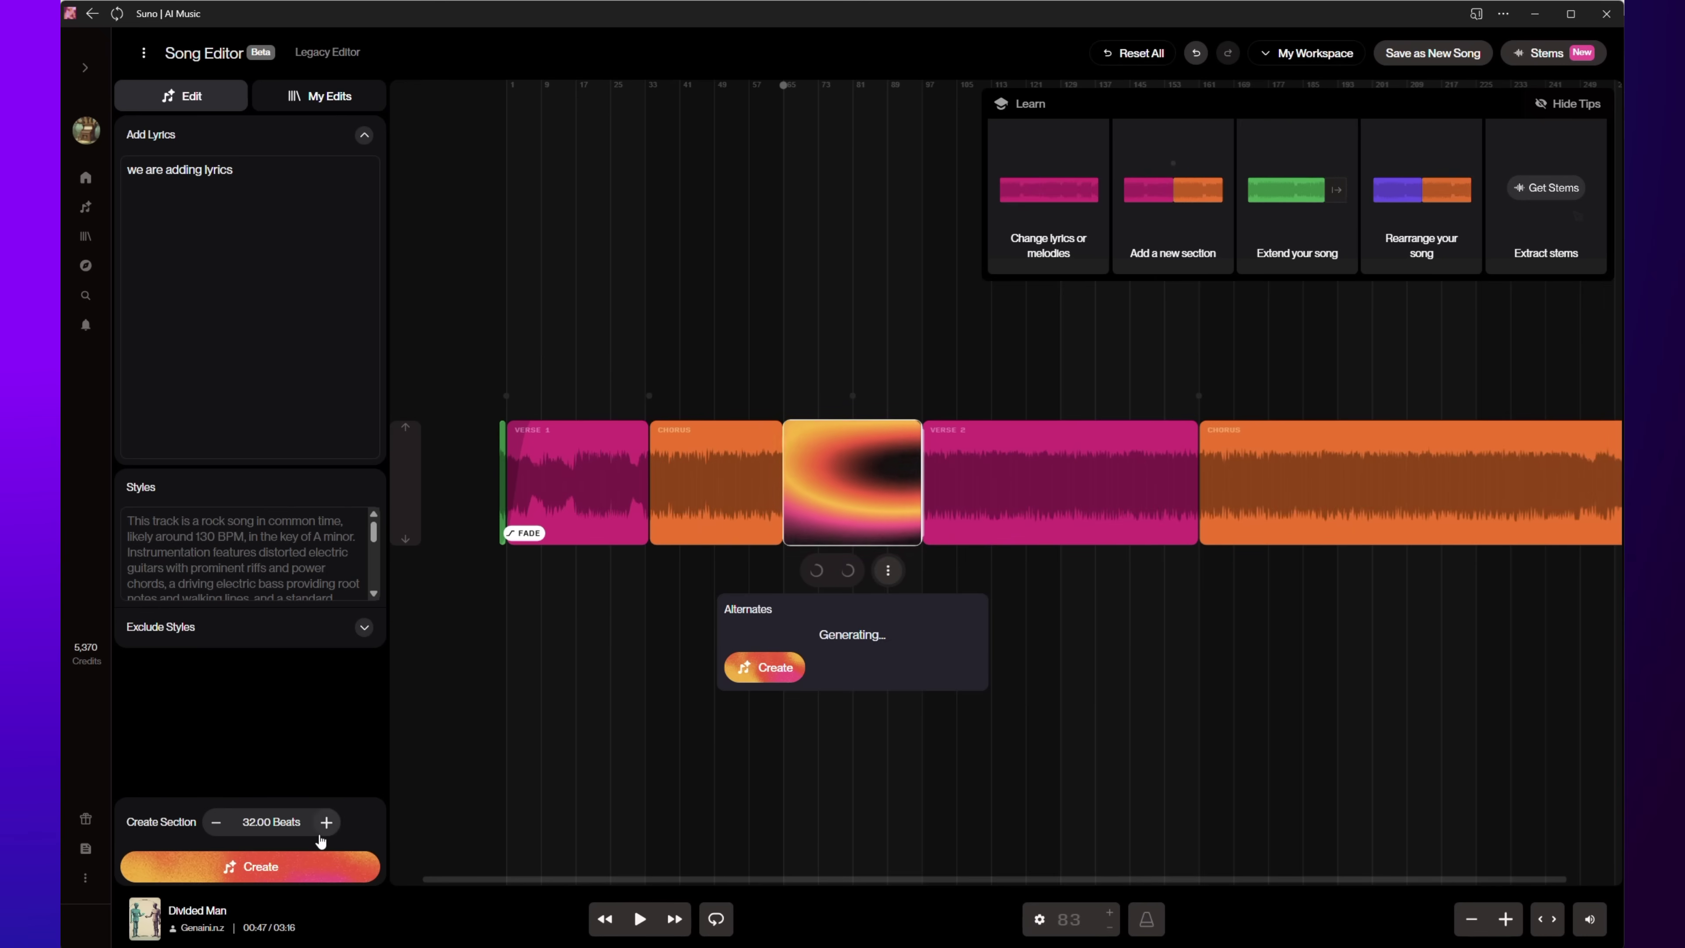
pyautogui.click(1043, 930)
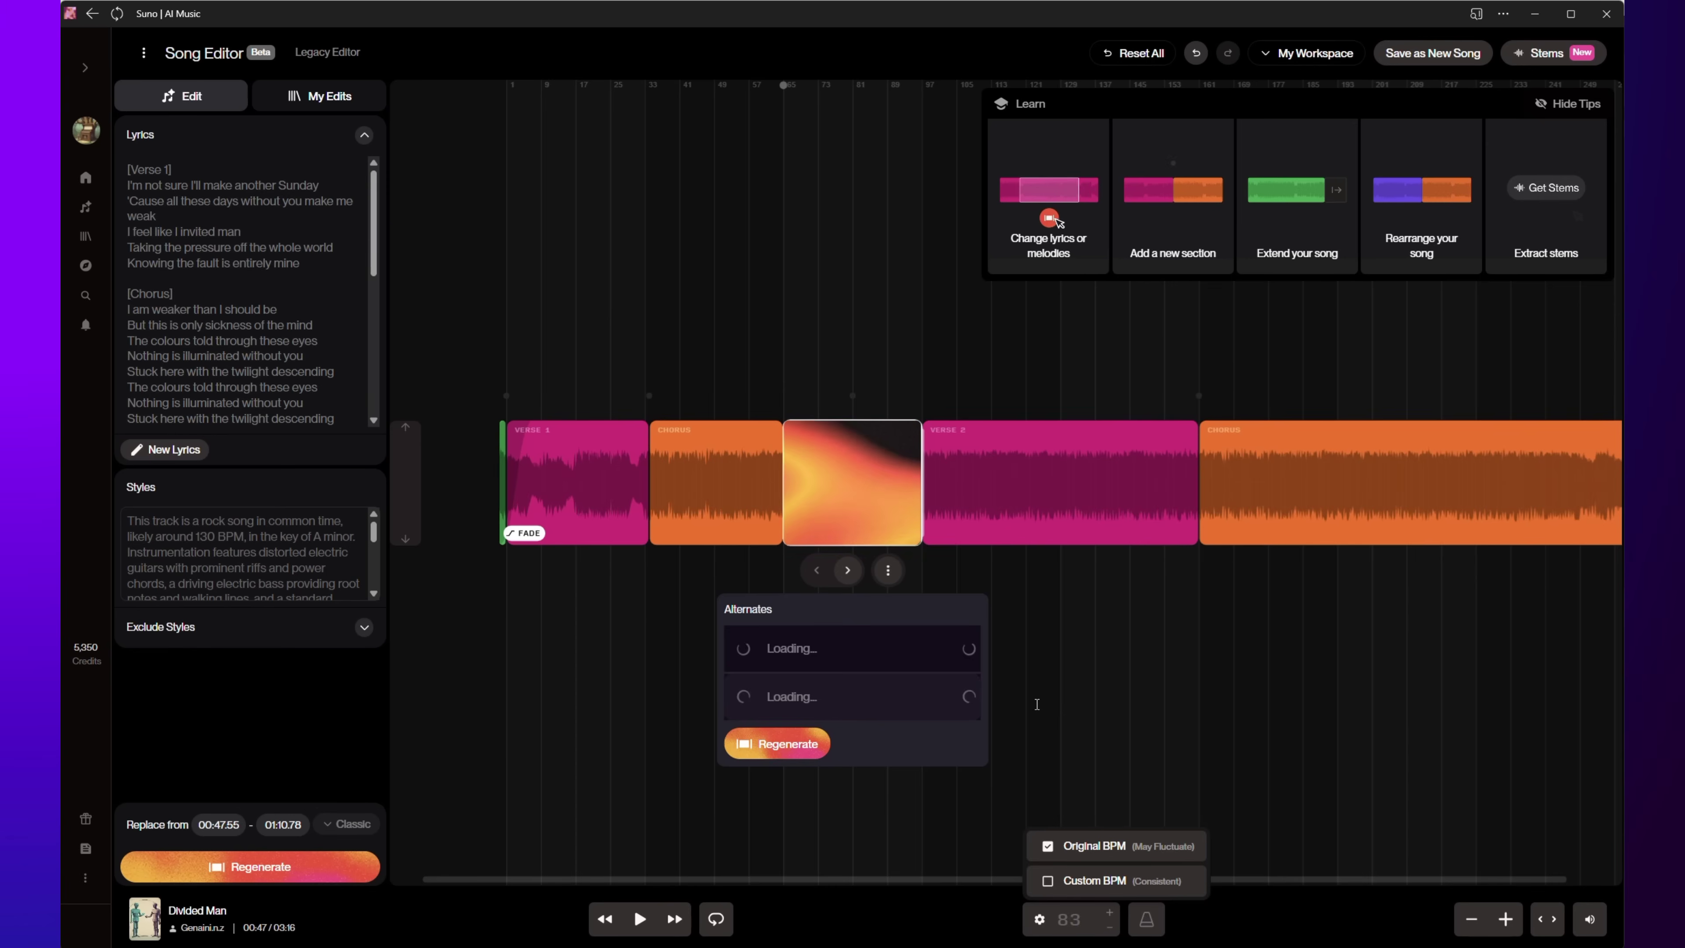
pyautogui.click(1276, 57)
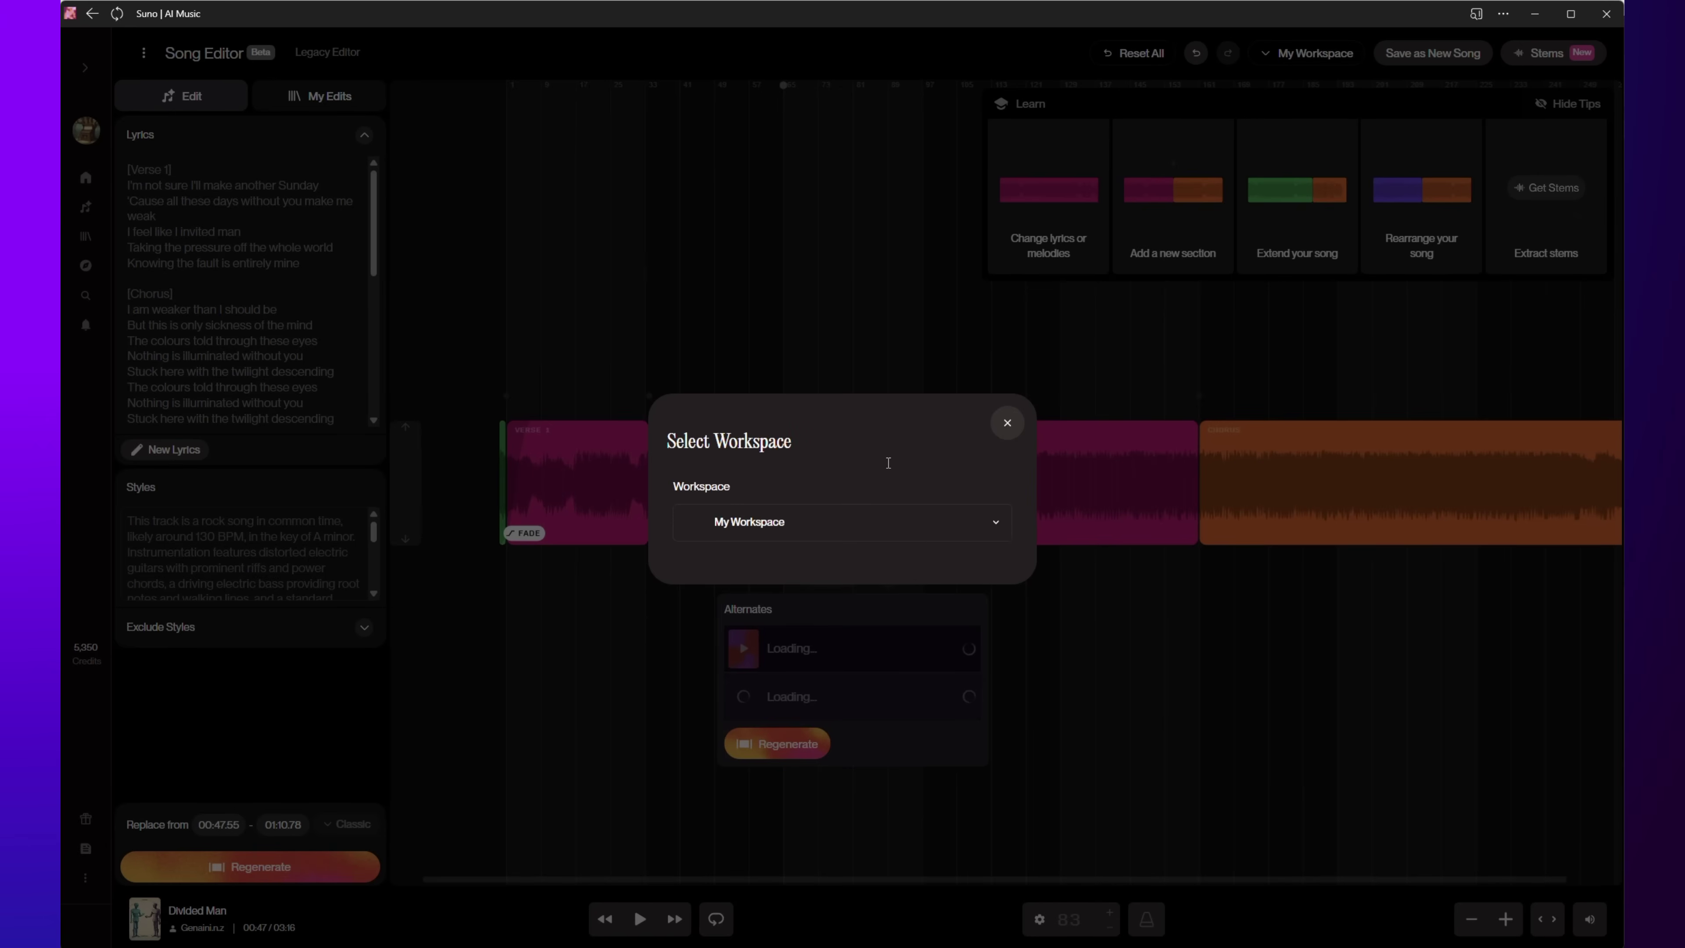
pyautogui.click(989, 531)
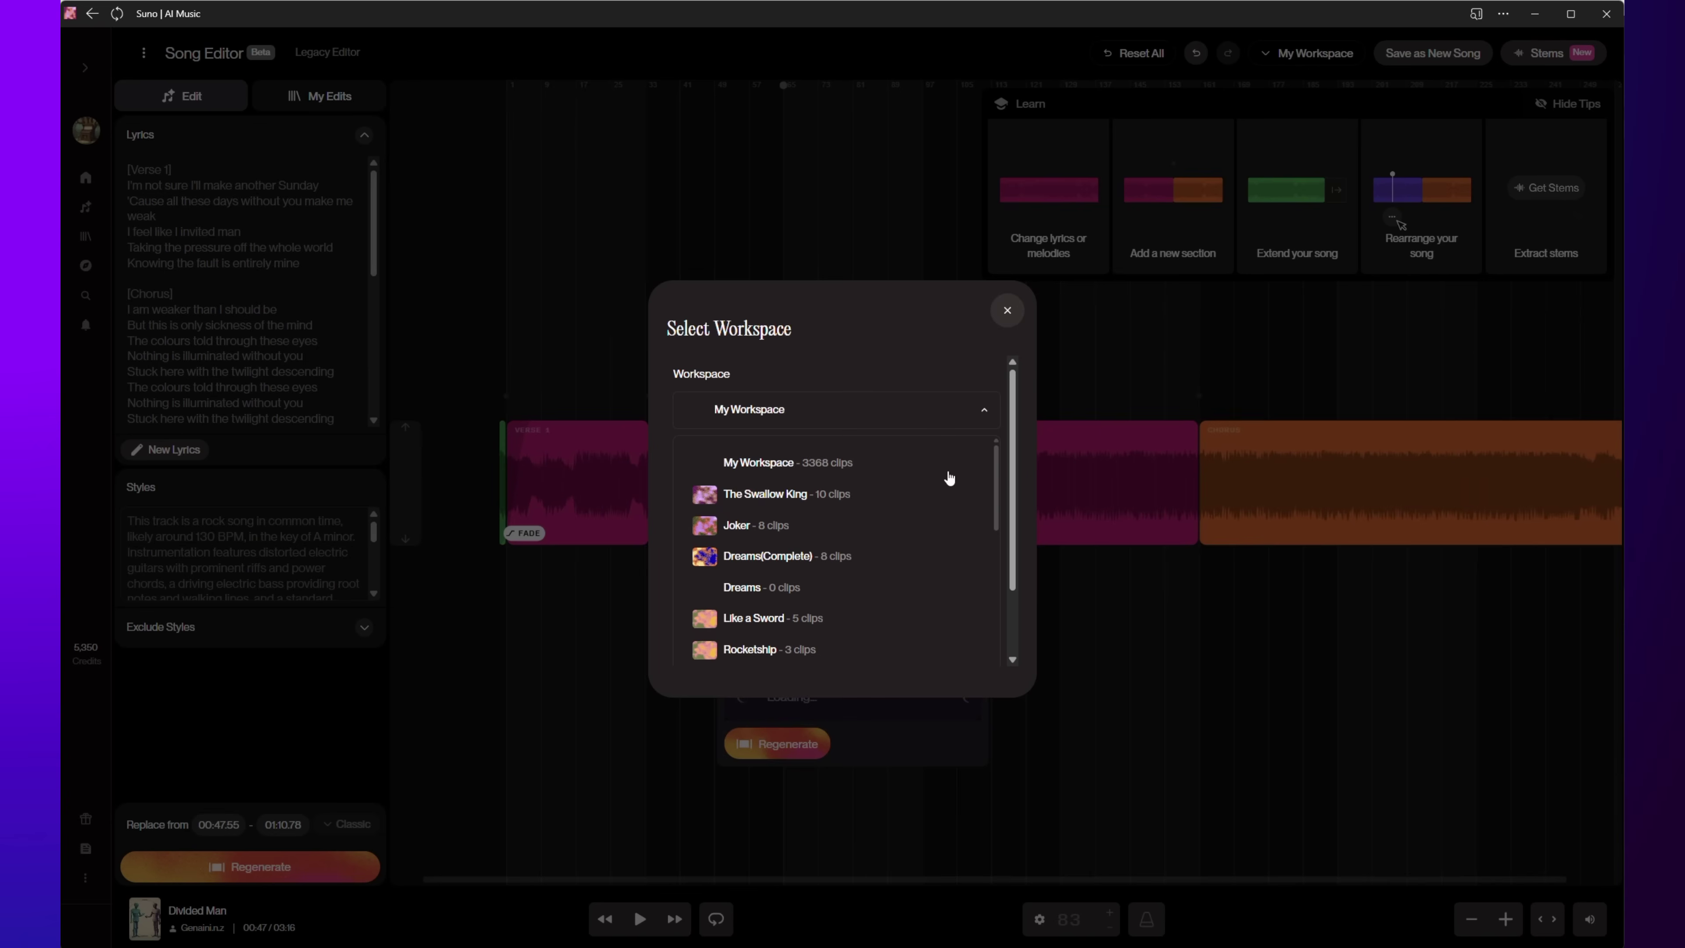
pyautogui.scroll(-3, 940, 613)
pyautogui.scroll(3, 949, 584)
pyautogui.click(1008, 310)
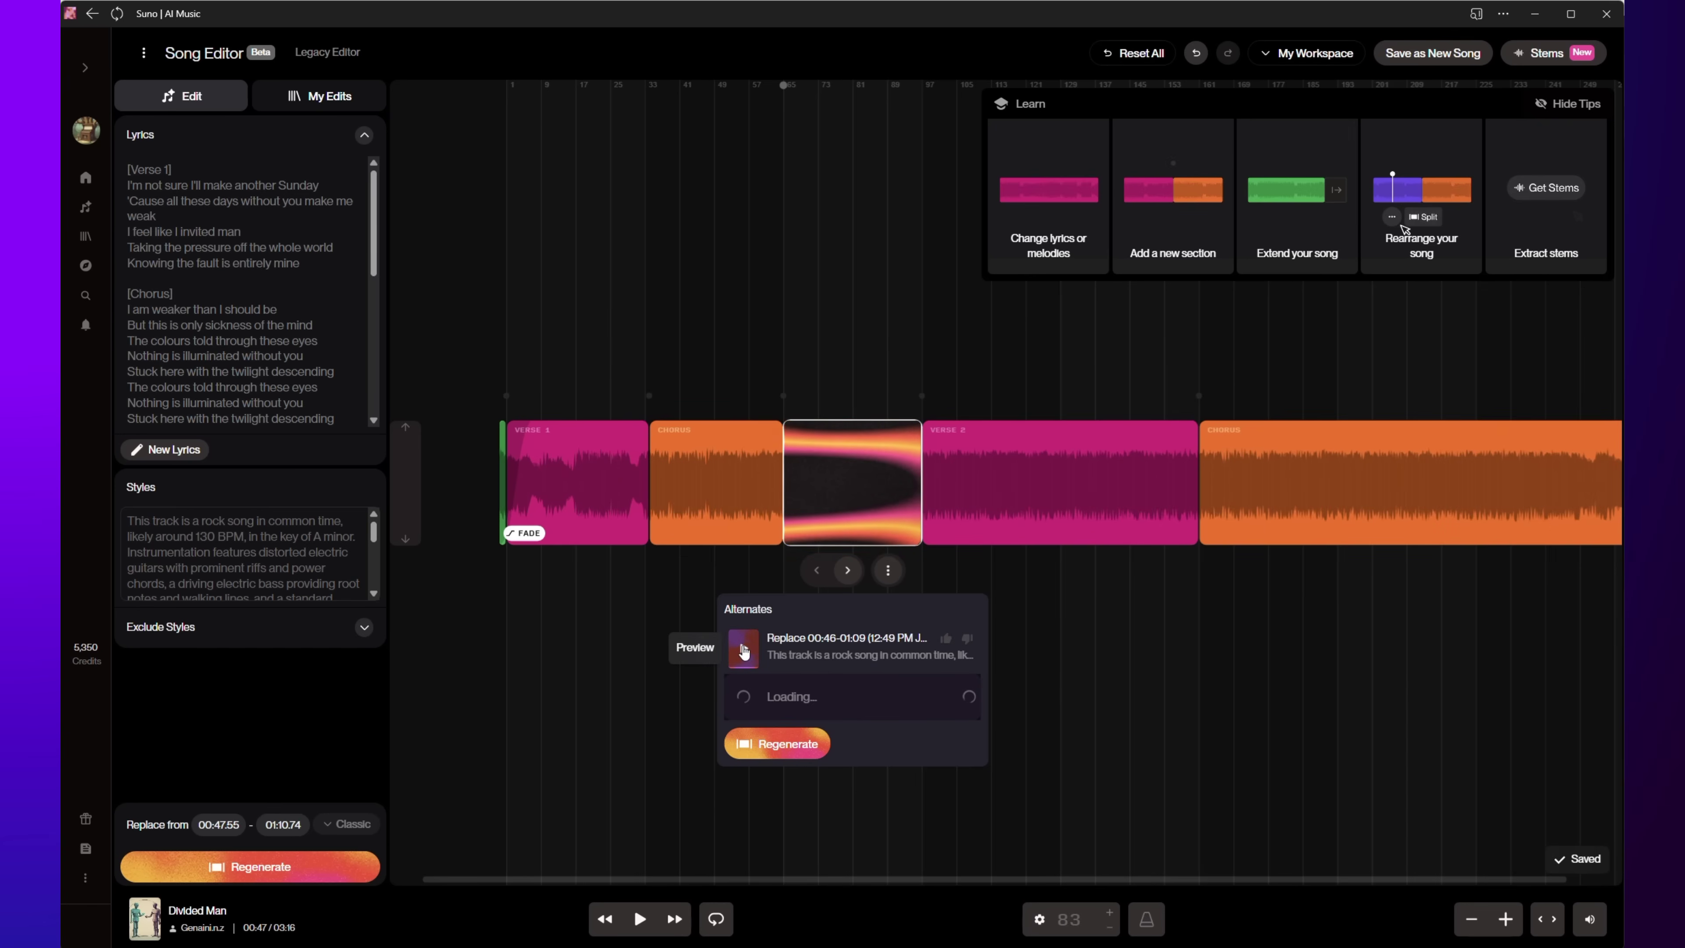
# Audition both alternate takes for the new 00:46–01:09 section, then stop previewing.
pyautogui.click(744, 652)
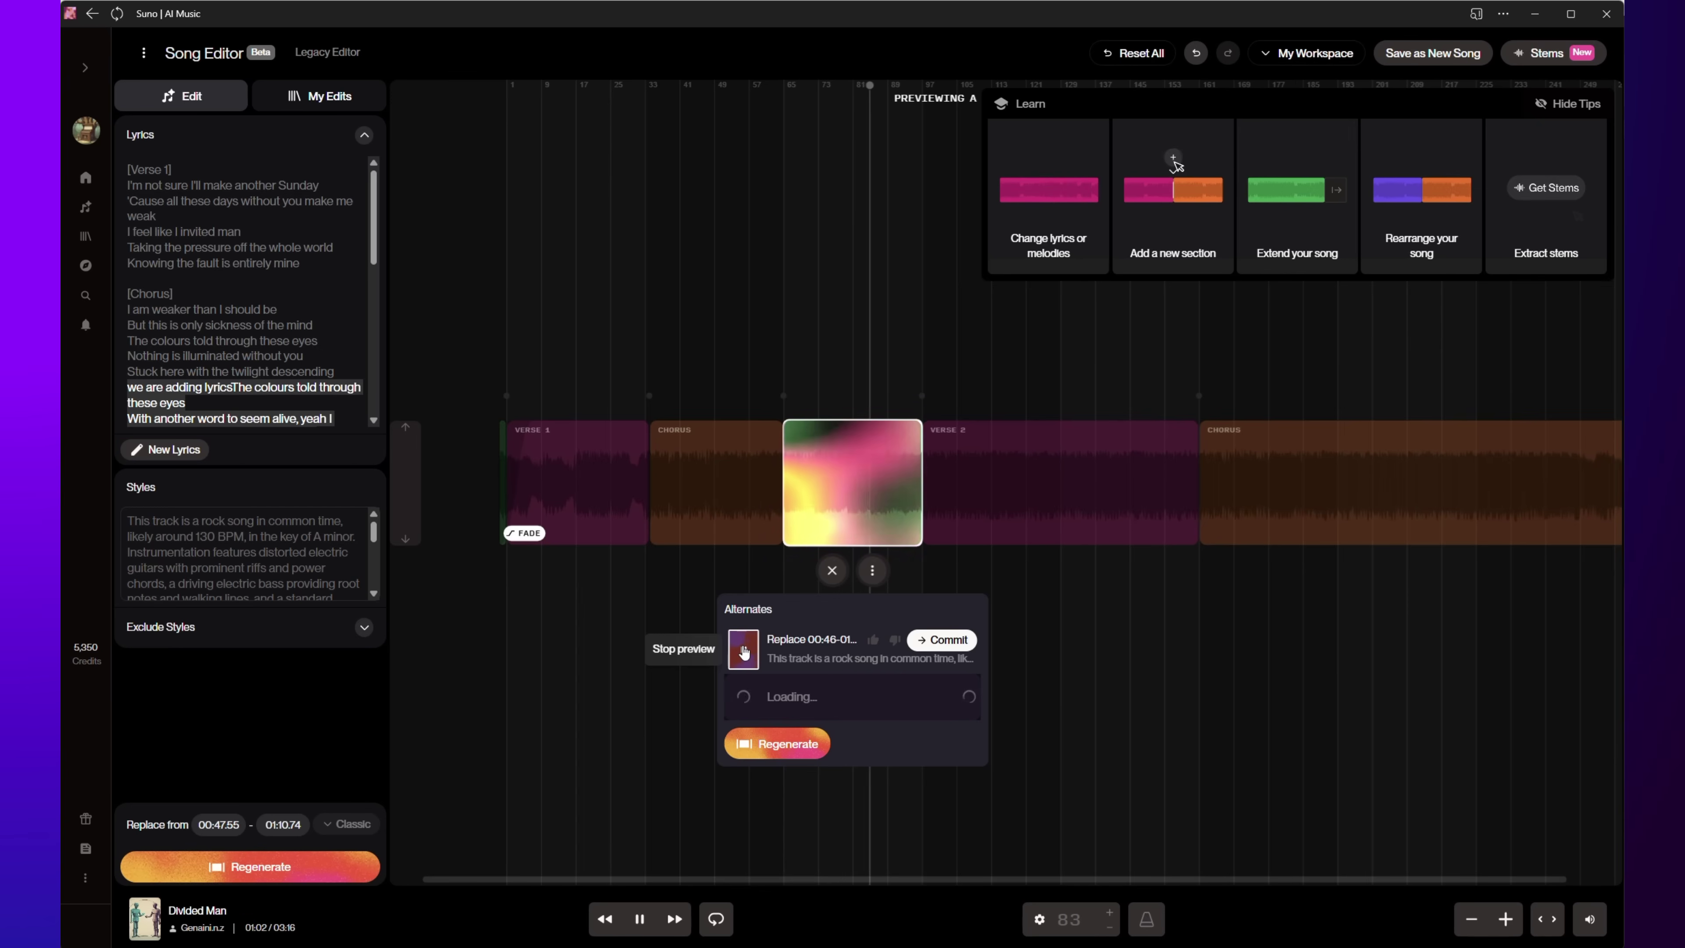
pyautogui.click(743, 652)
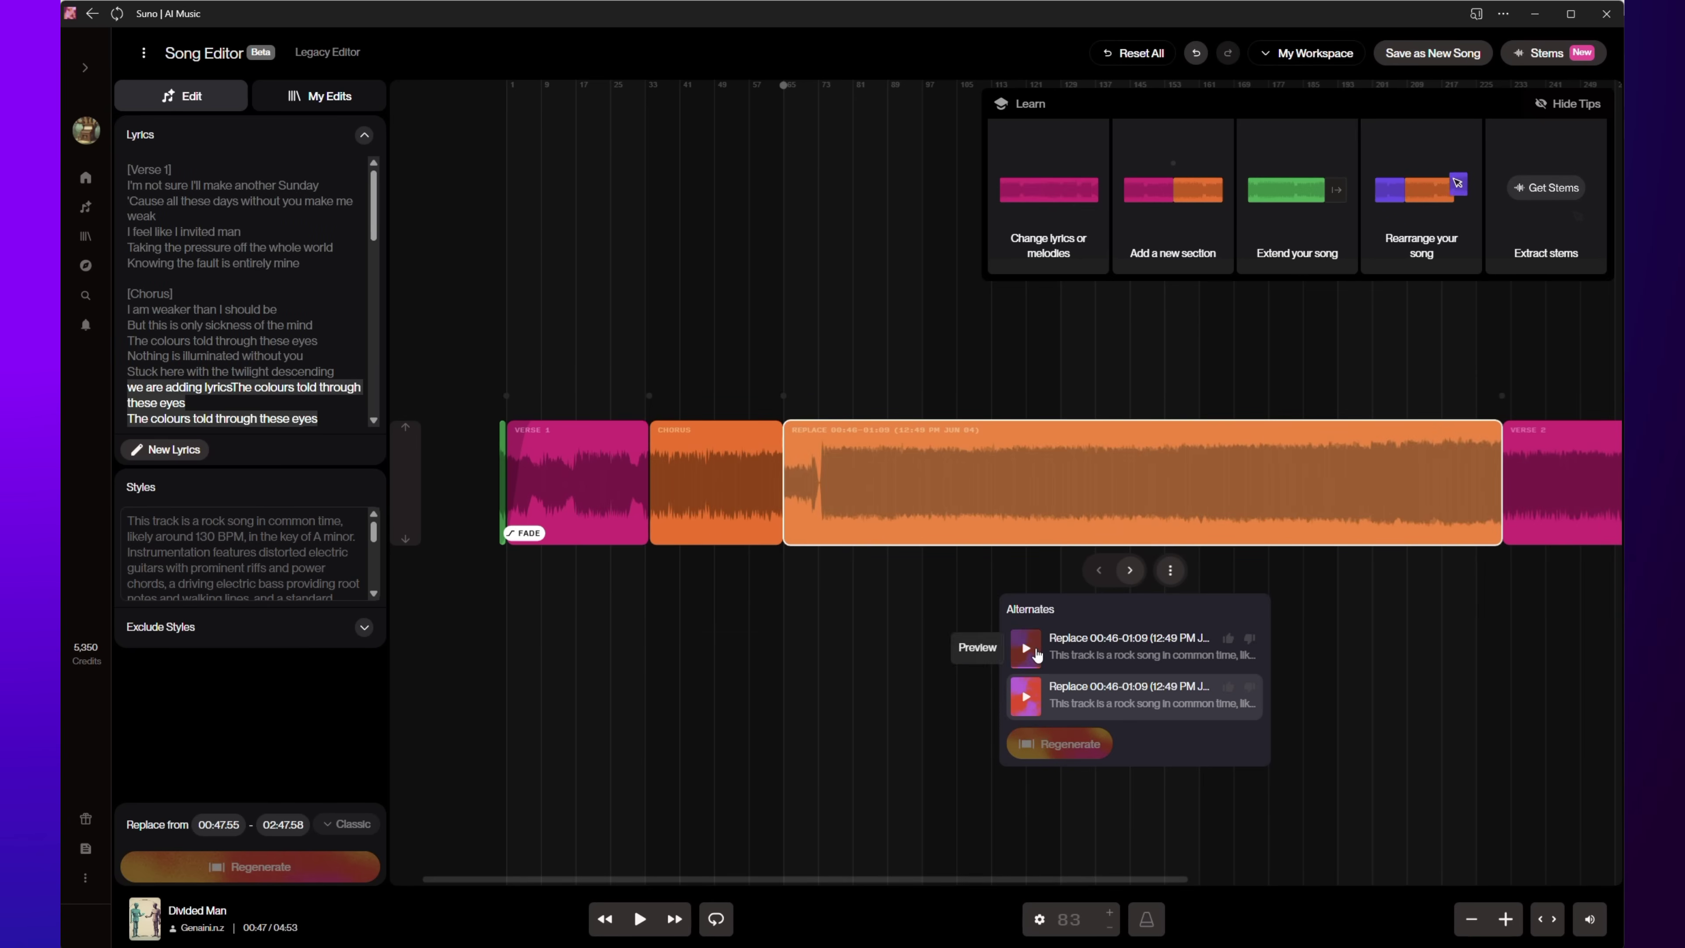
pyautogui.click(1025, 696)
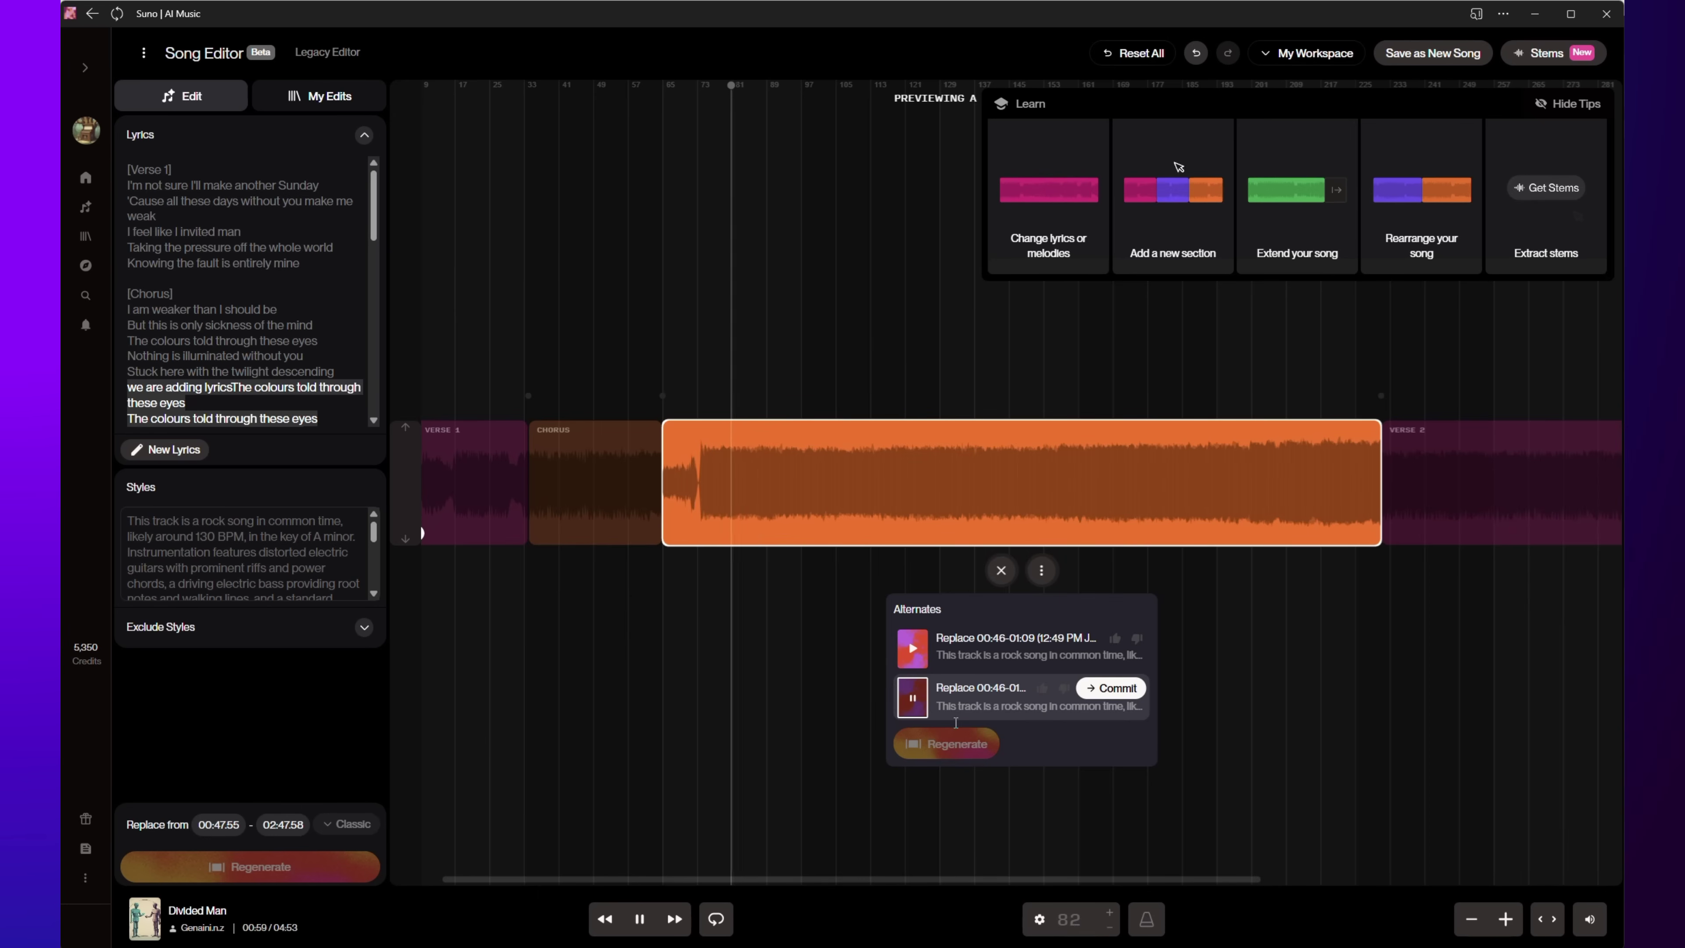
pyautogui.click(999, 570)
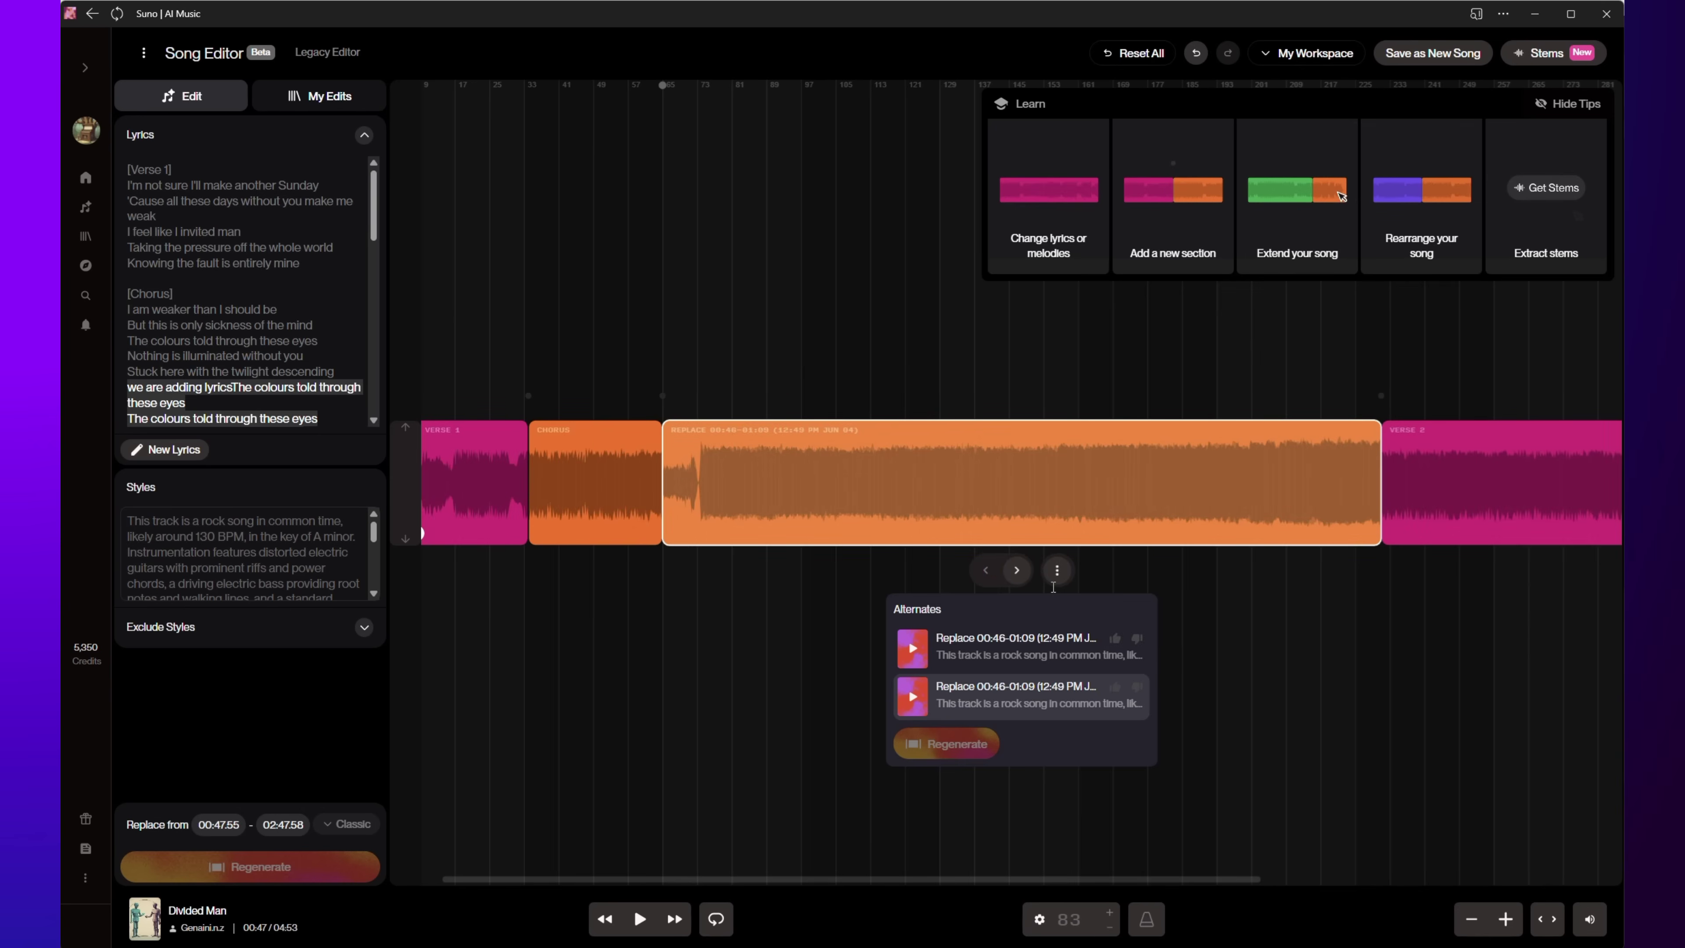
# Reset all edits, then mark 02:37.42–02:55.04 at the end of the closing Chorus for replacement.
pyautogui.click(1134, 53)
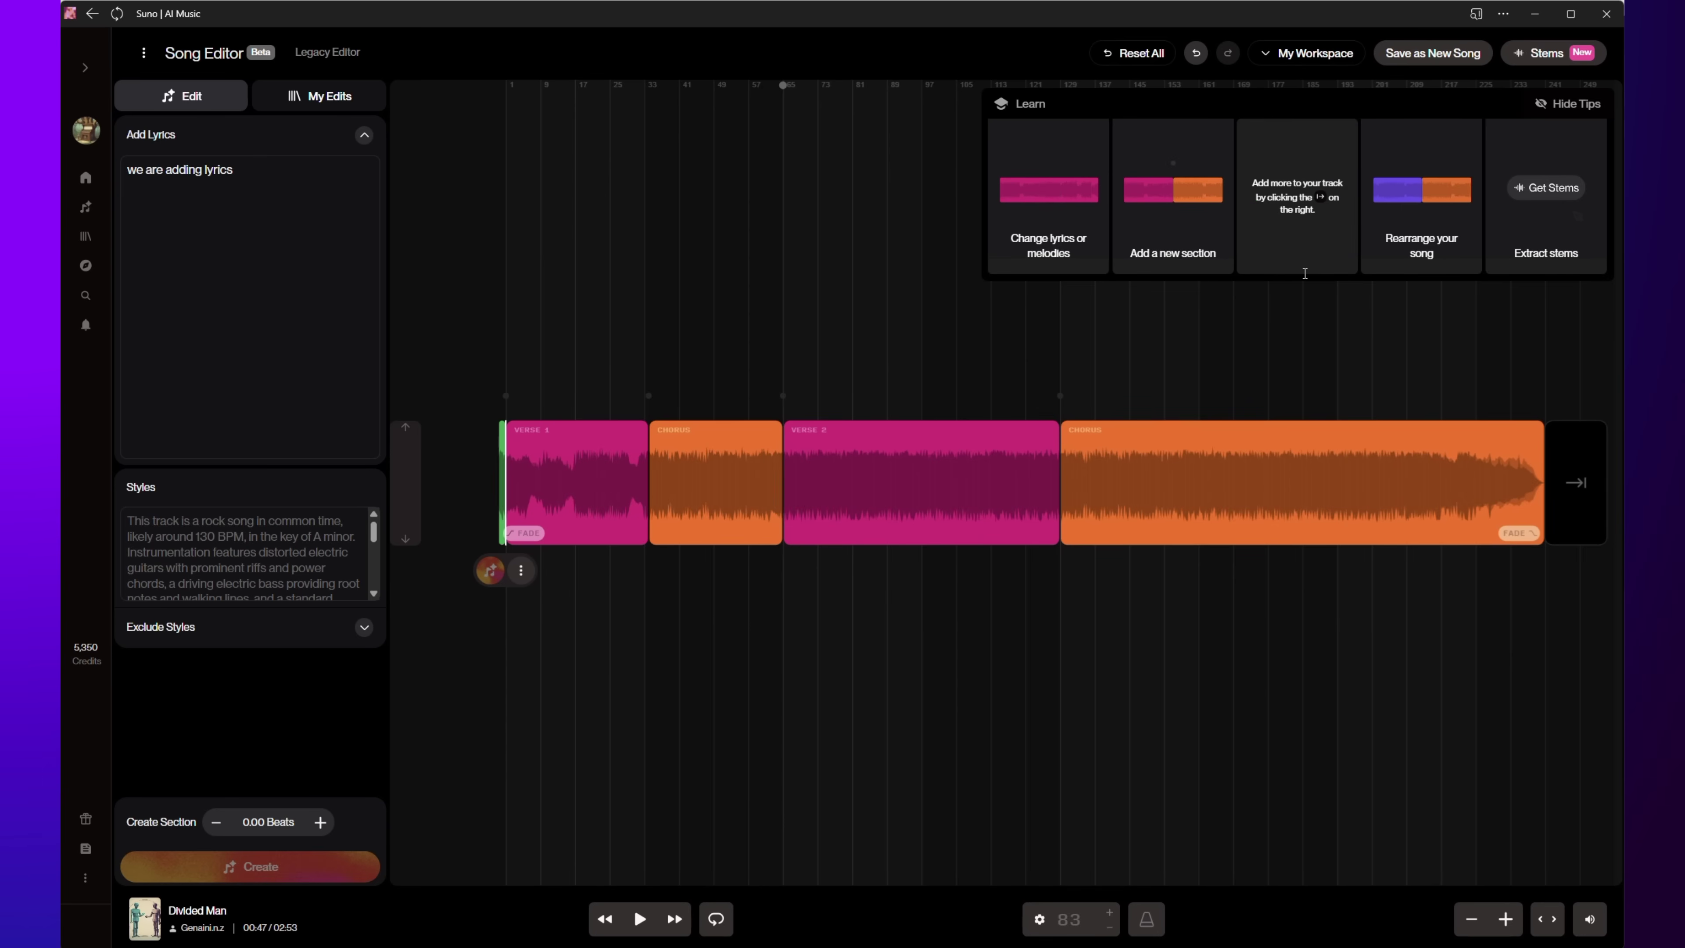
pyautogui.click(1585, 495)
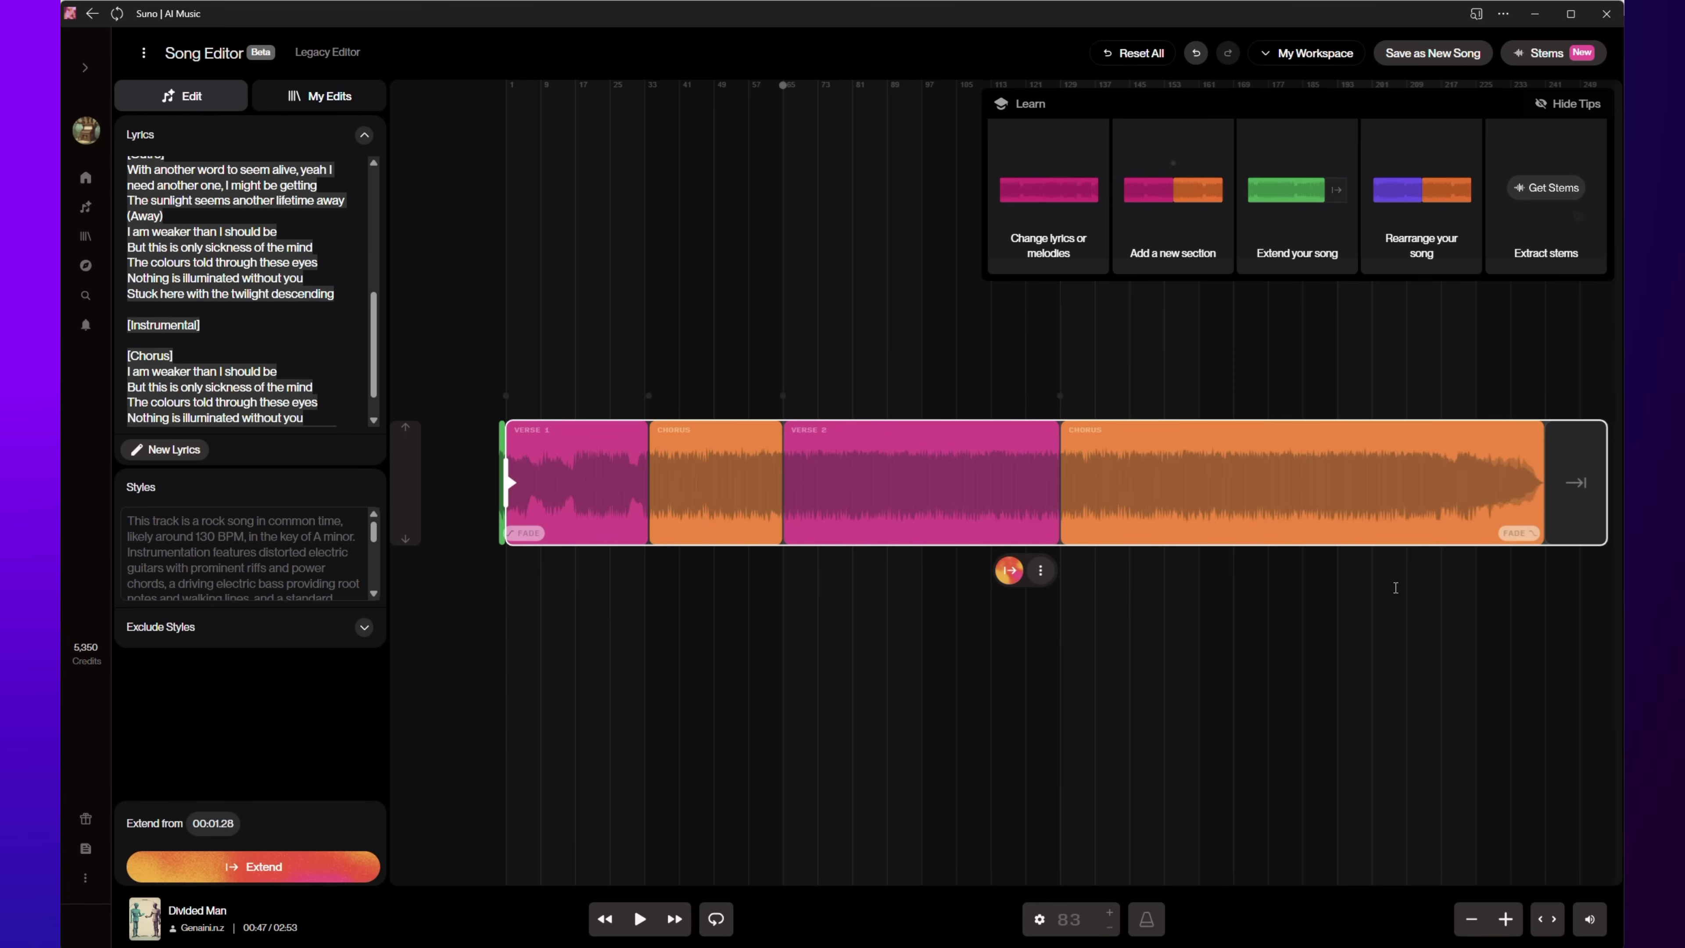
pyautogui.moveTo(1441, 485); pyautogui.dragTo(1619, 484)
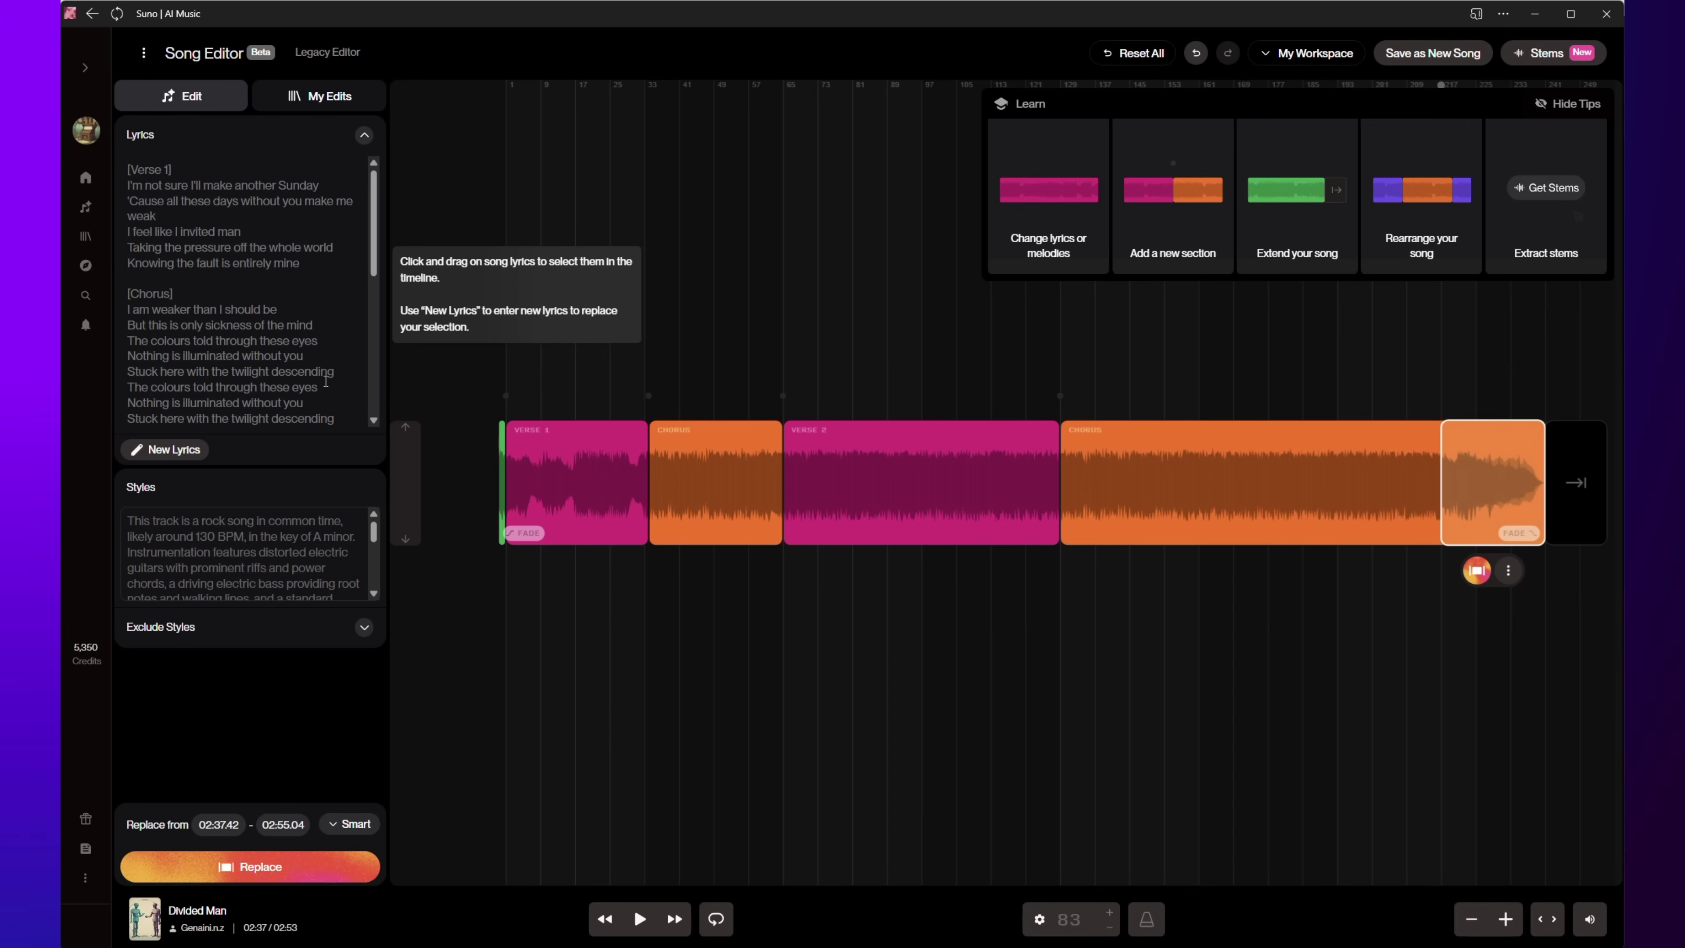
# Request replacement takes for the 02:37.42–02:55.04 ending twice, then expand and collapse the sidebar.
pyautogui.scroll(-2, 304, 397)
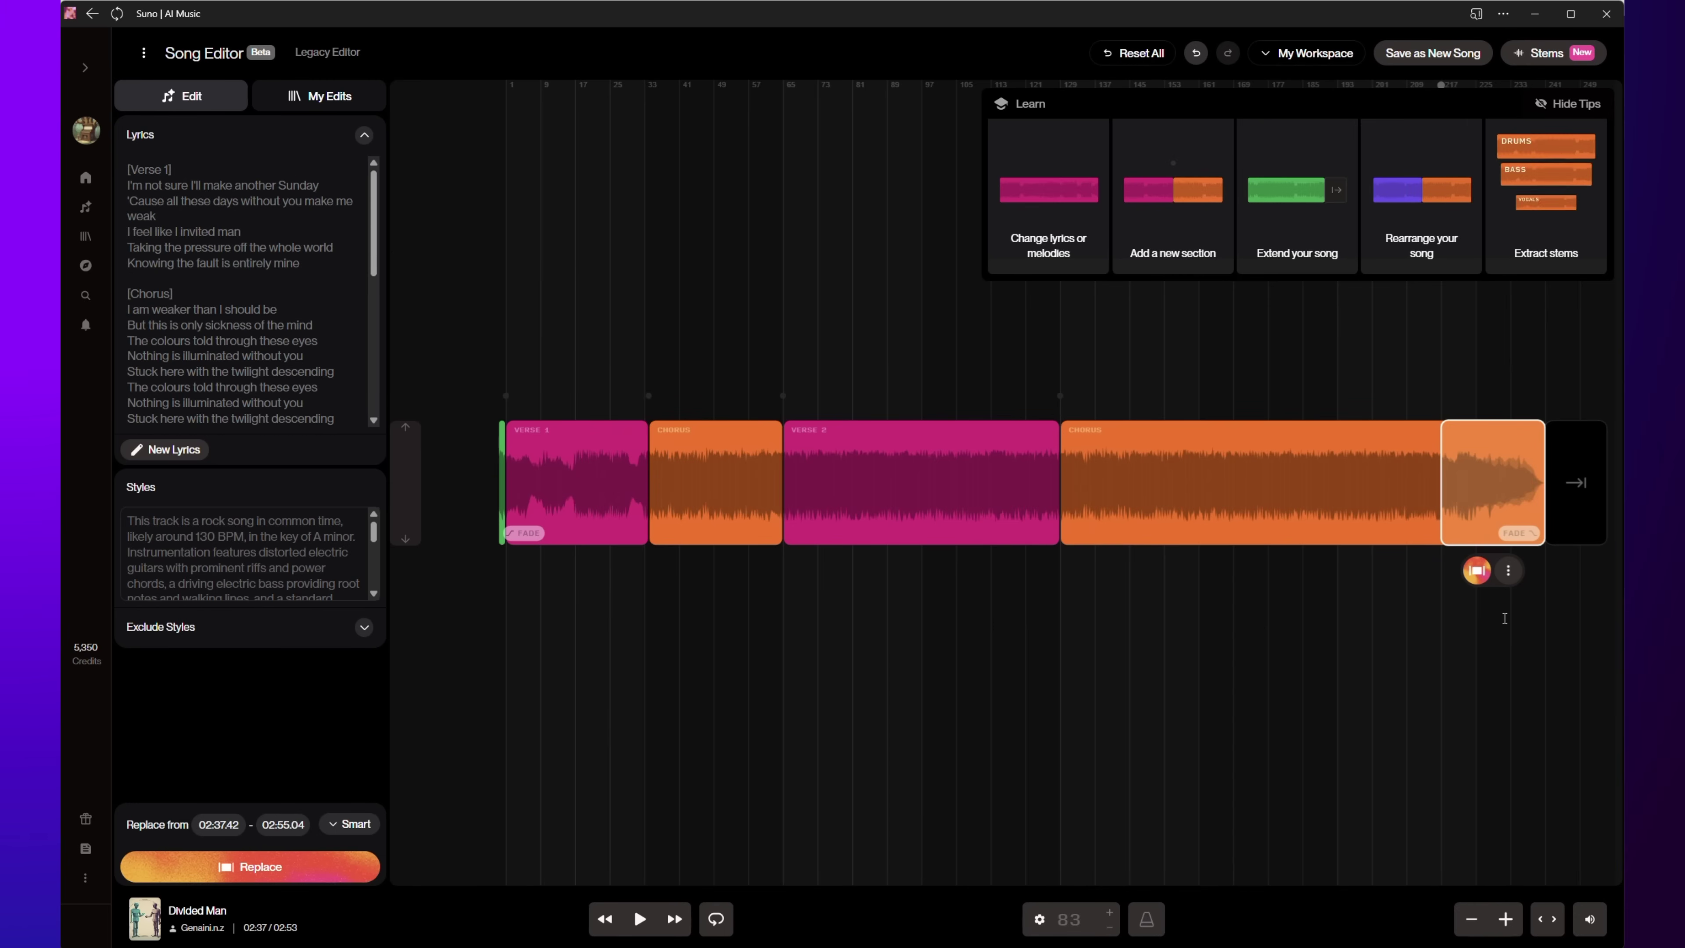
pyautogui.click(1480, 573)
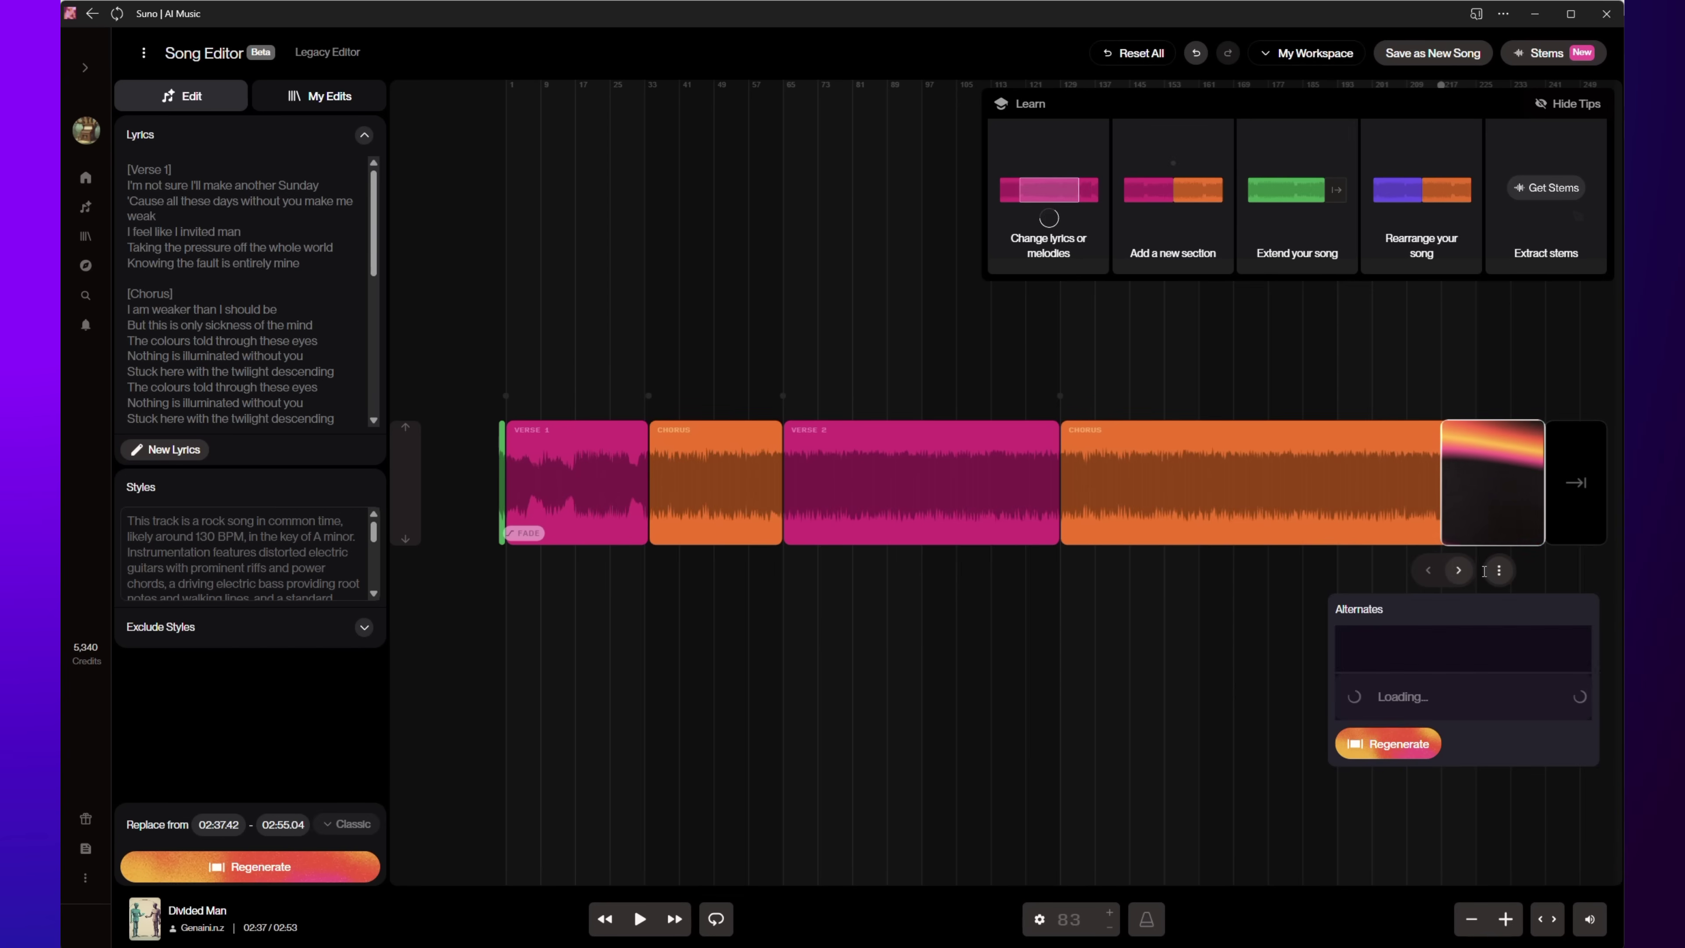
pyautogui.click(196, 863)
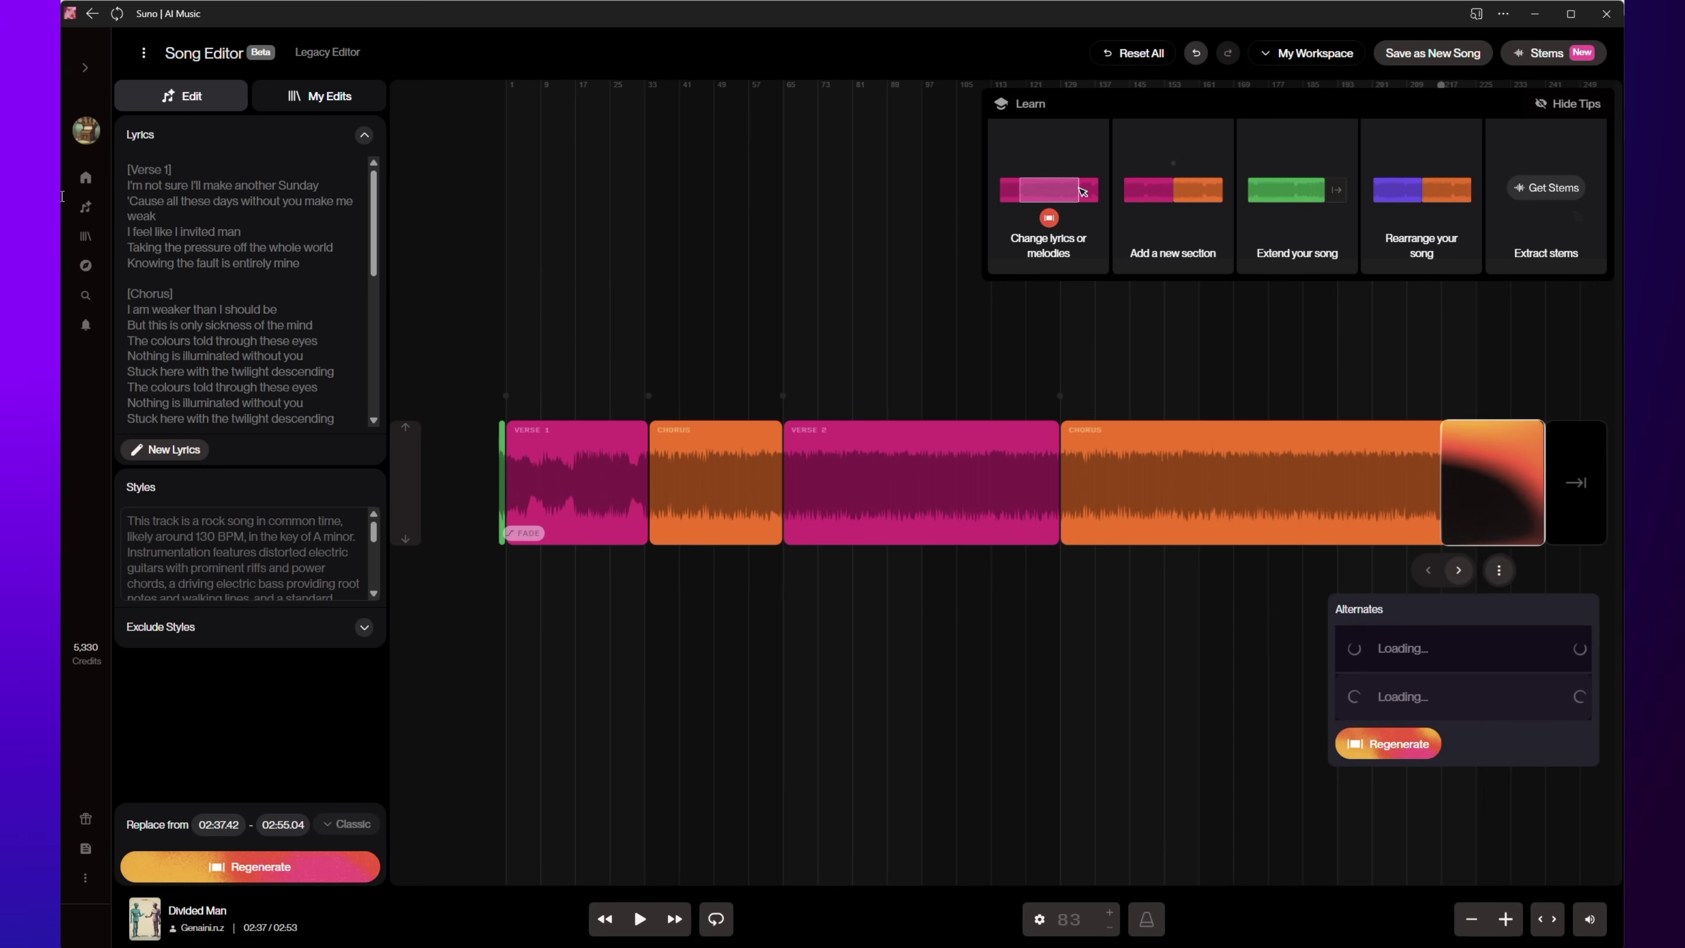
pyautogui.click(84, 68)
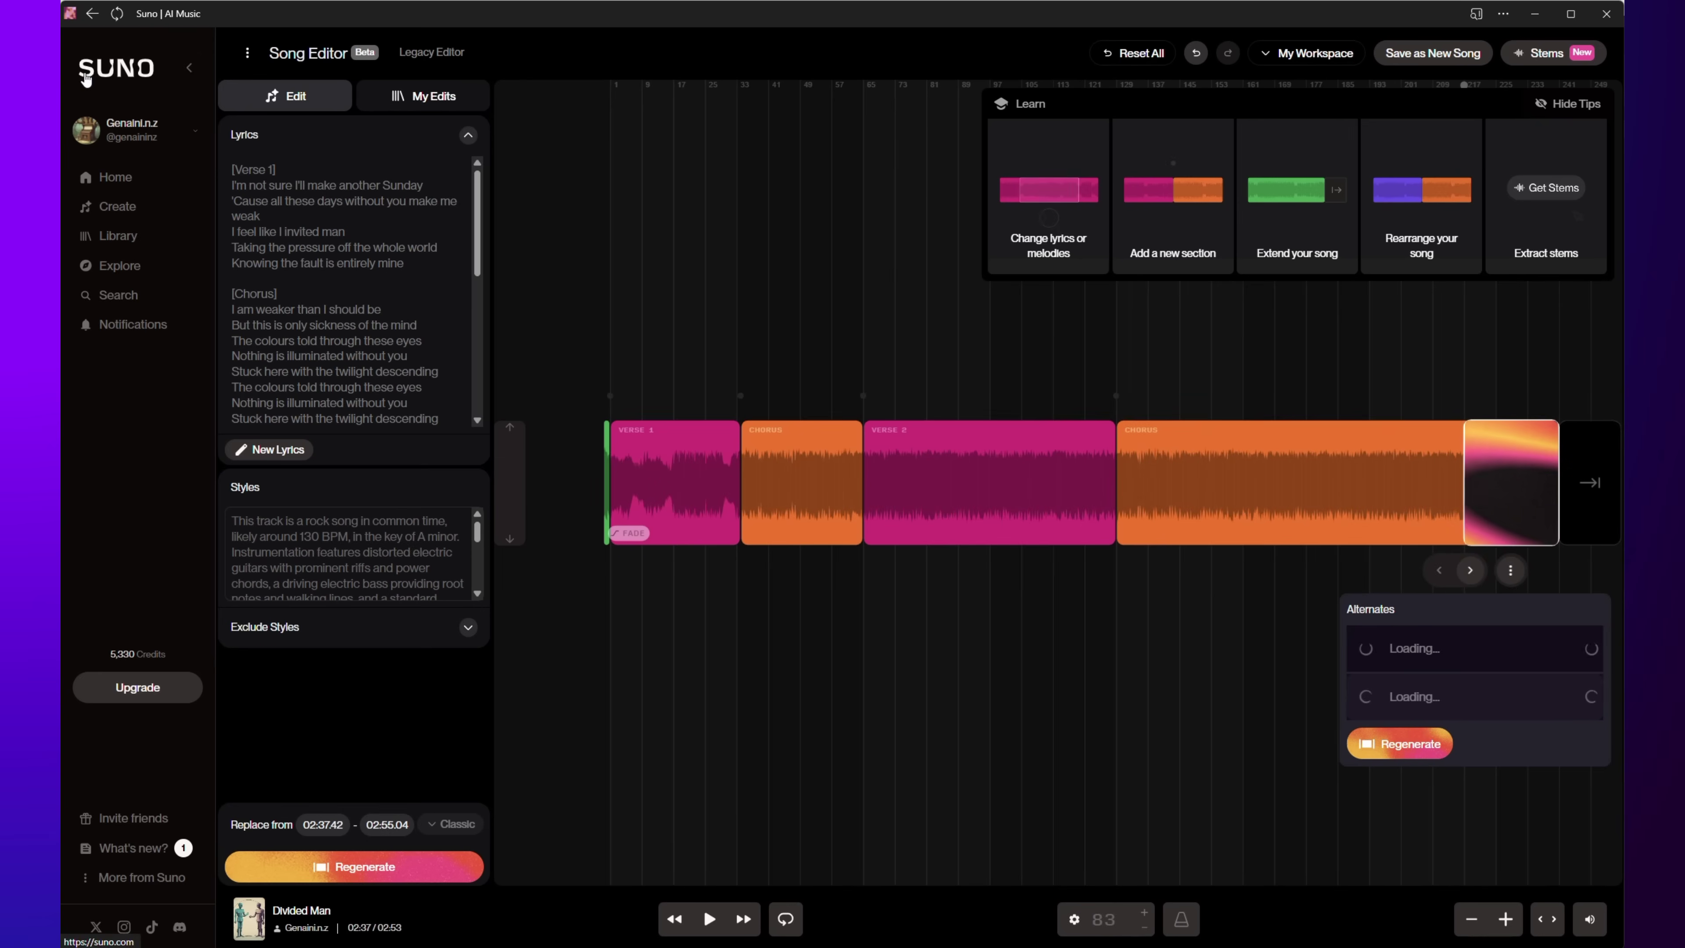
pyautogui.click(192, 71)
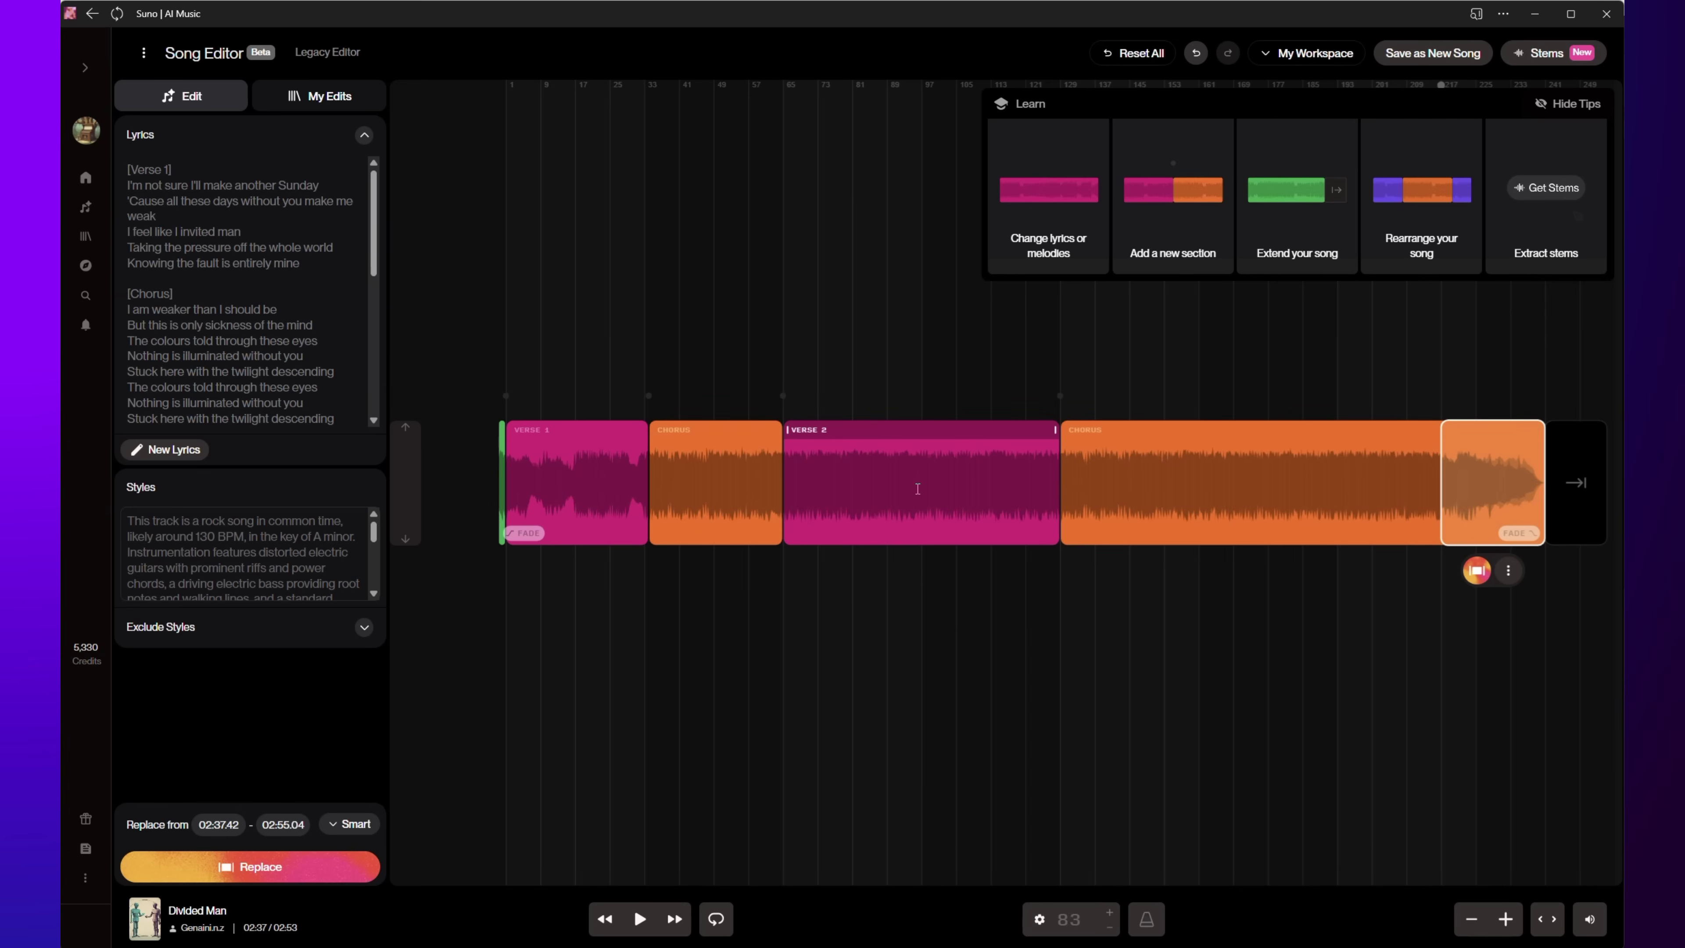
# Shorten Verse 2 and move it to the end, trim the long Chorus, and lengthen the first Chorus.
pyautogui.click(921, 489)
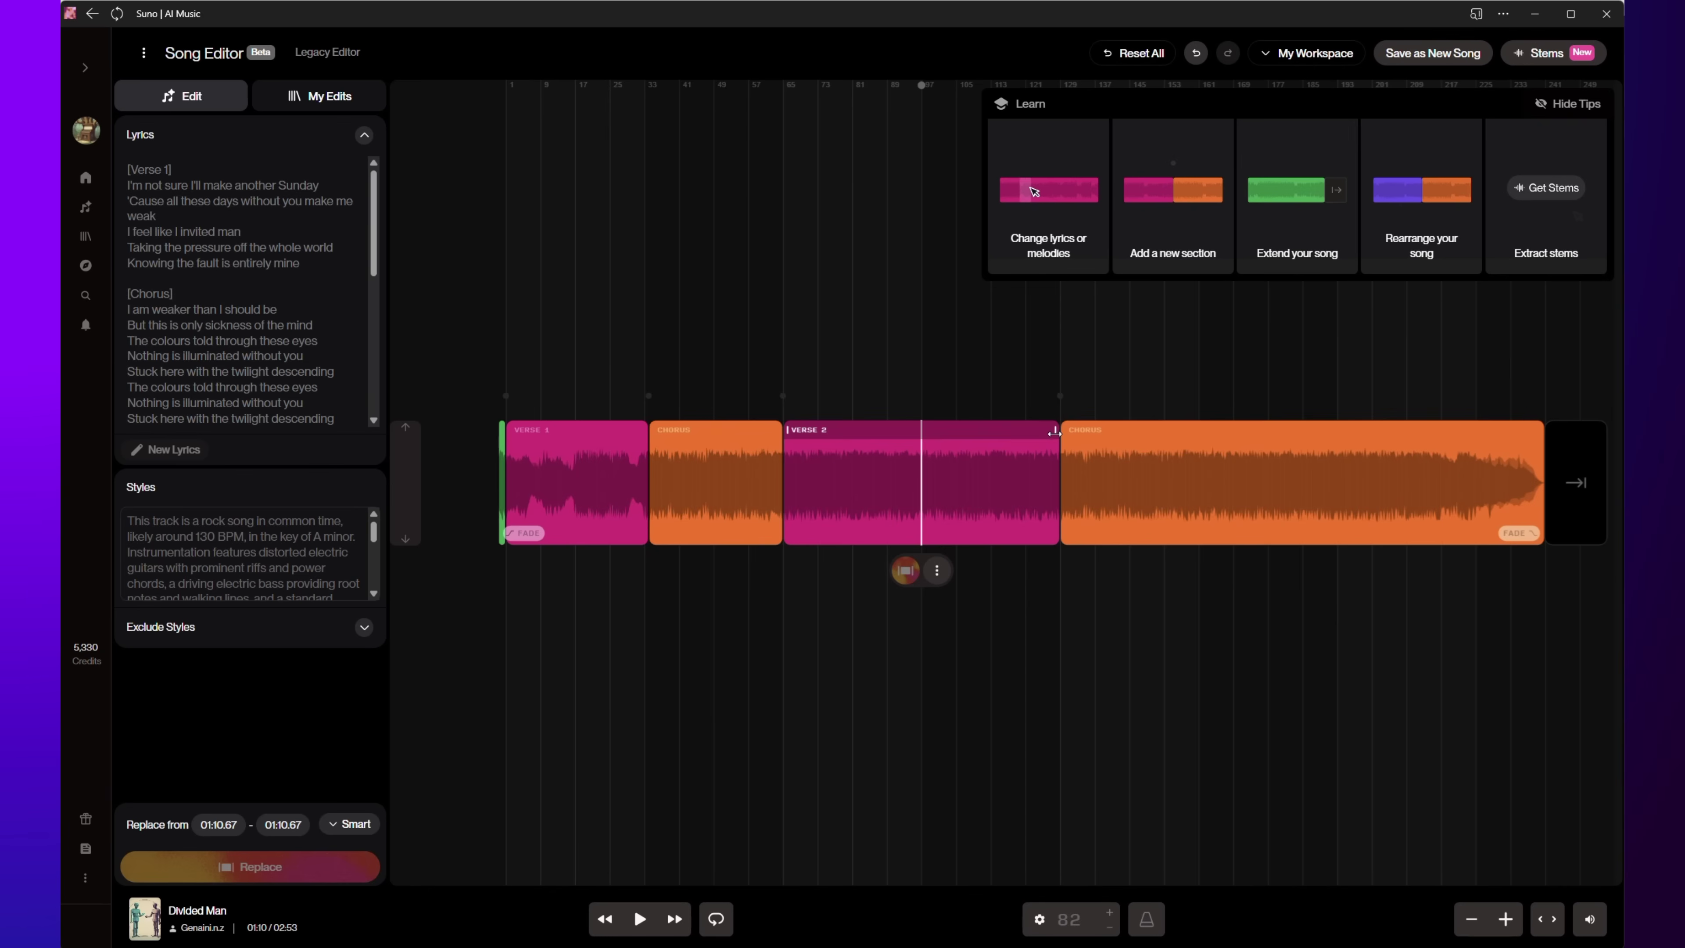
pyautogui.moveTo(1055, 430); pyautogui.dragTo(1365, 377)
pyautogui.moveTo(1494, 423); pyautogui.dragTo(1494, 426)
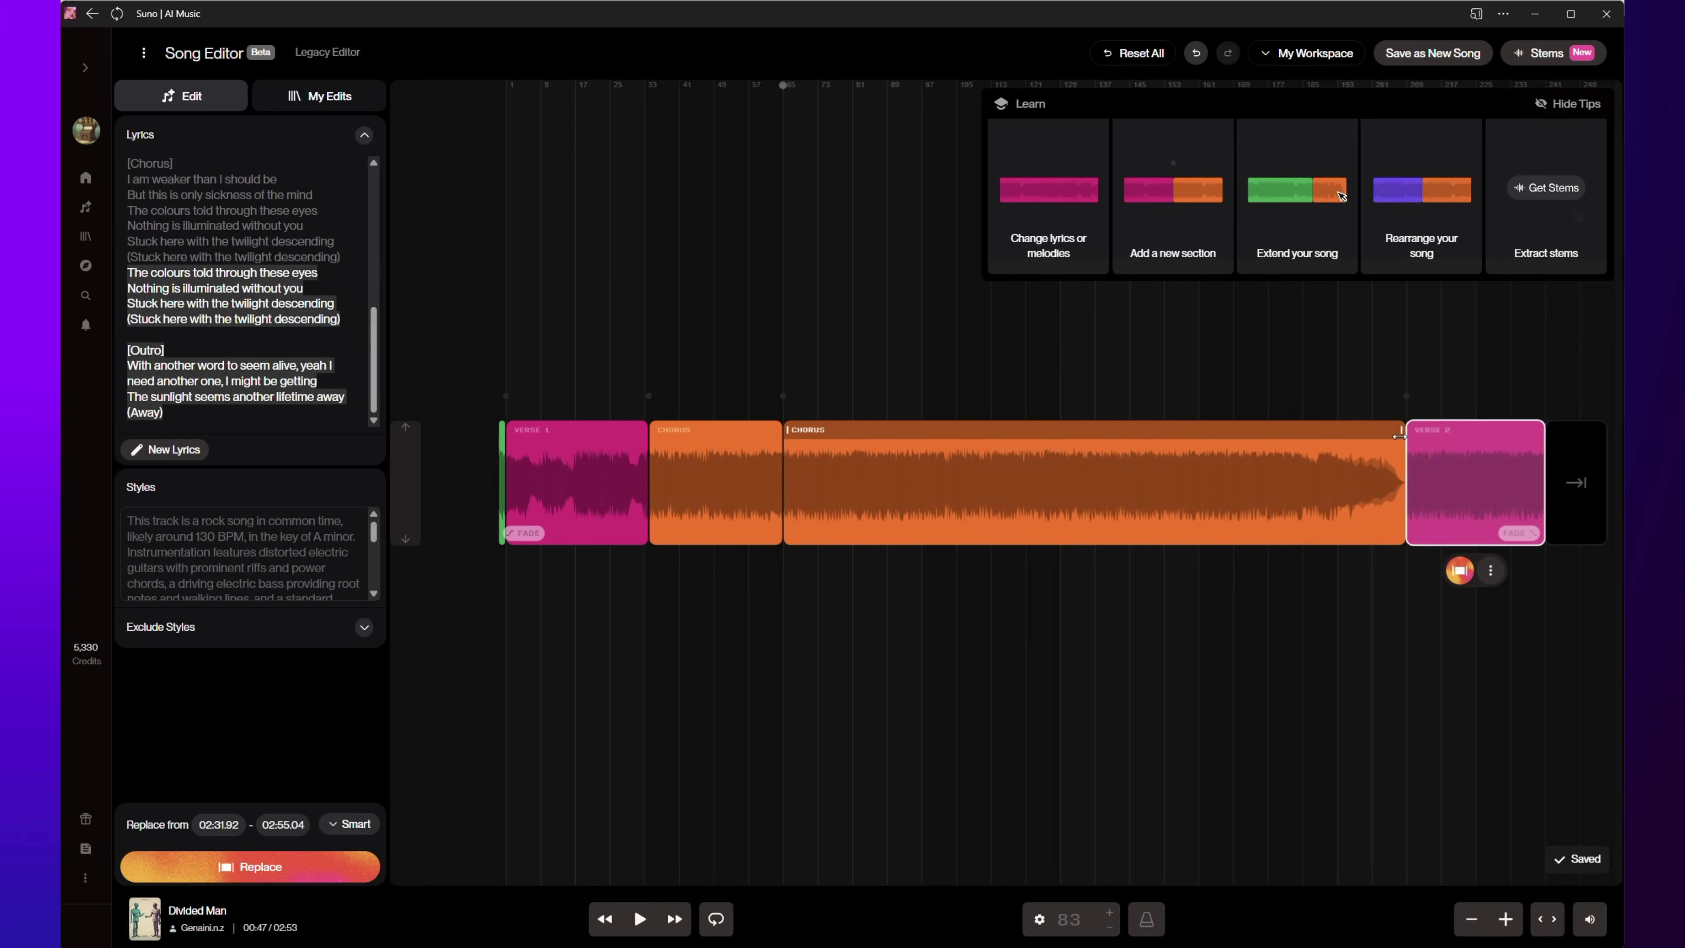
pyautogui.moveTo(1175, 439); pyautogui.dragTo(1097, 439)
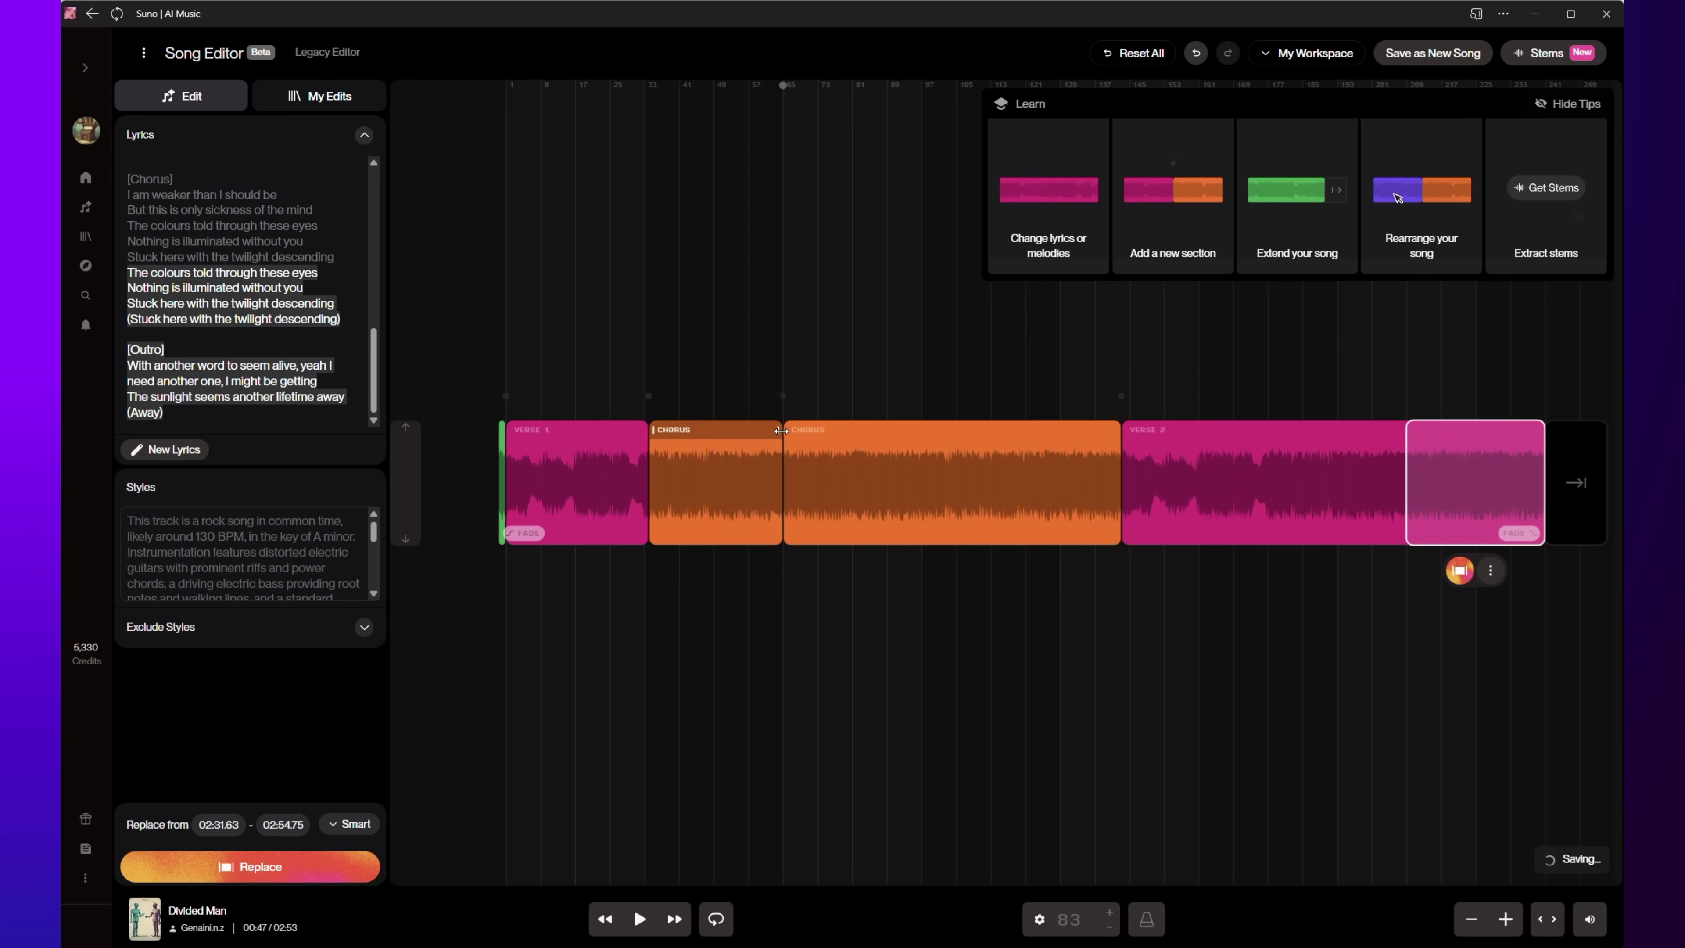
pyautogui.moveTo(781, 430); pyautogui.dragTo(899, 431)
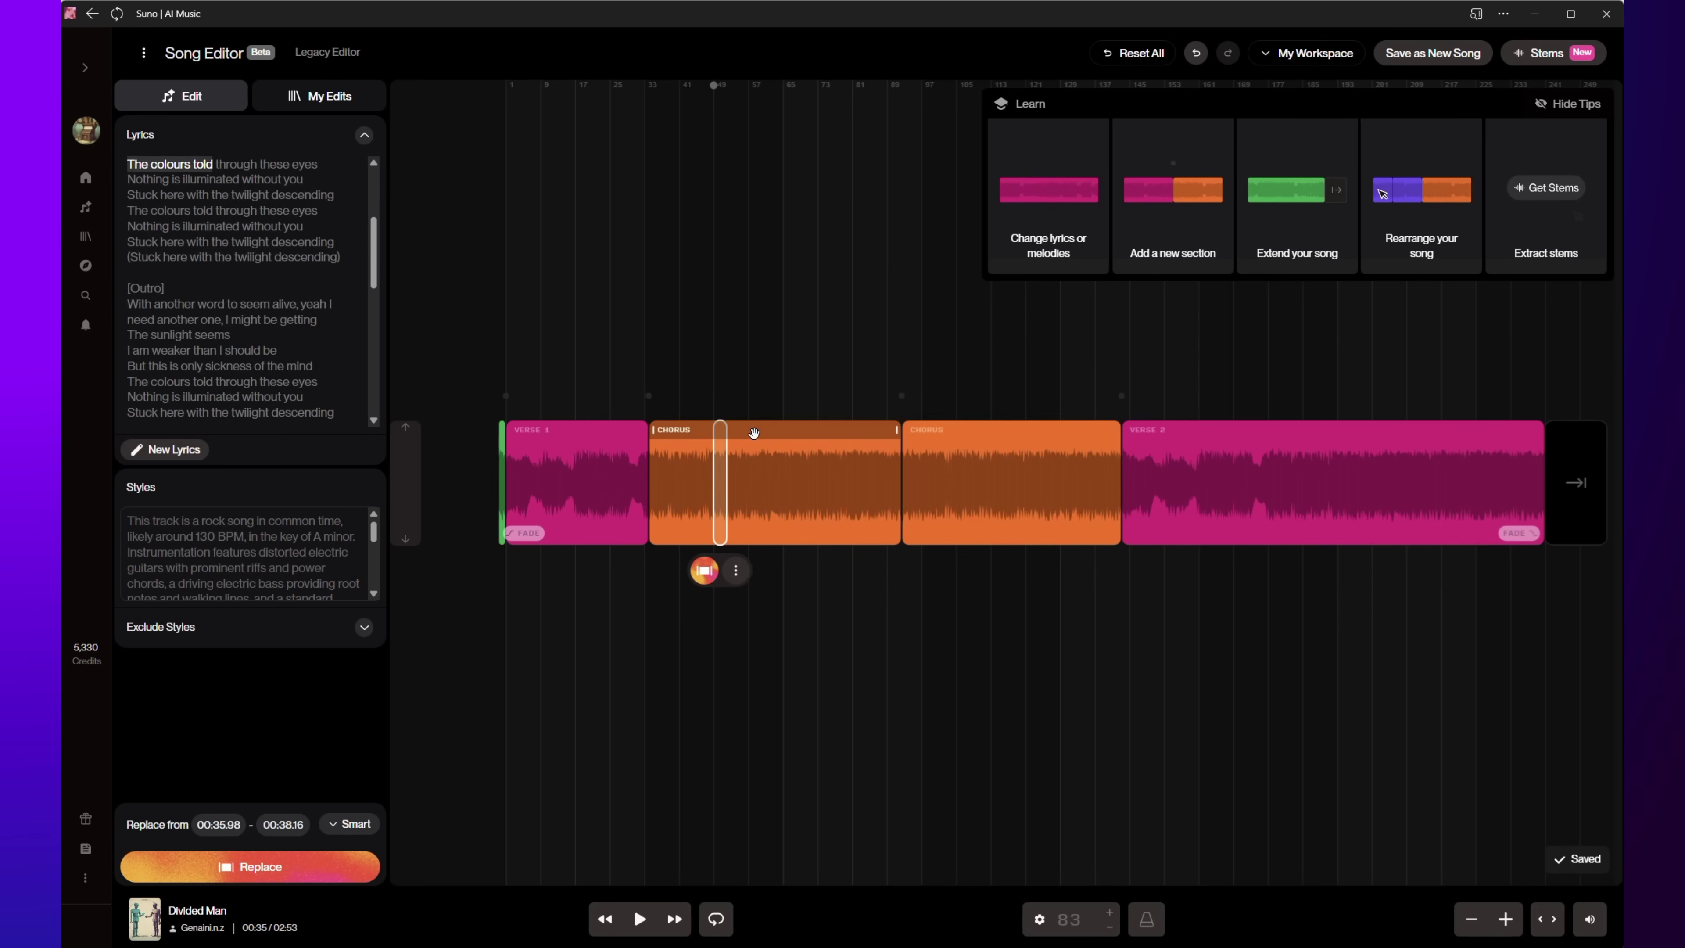
# Move the second Chorus to the song's end and shorten Verse 2 from both ends.
pyautogui.click(730, 478)
pyautogui.click(996, 478)
pyautogui.moveTo(1107, 429); pyautogui.dragTo(1272, 433)
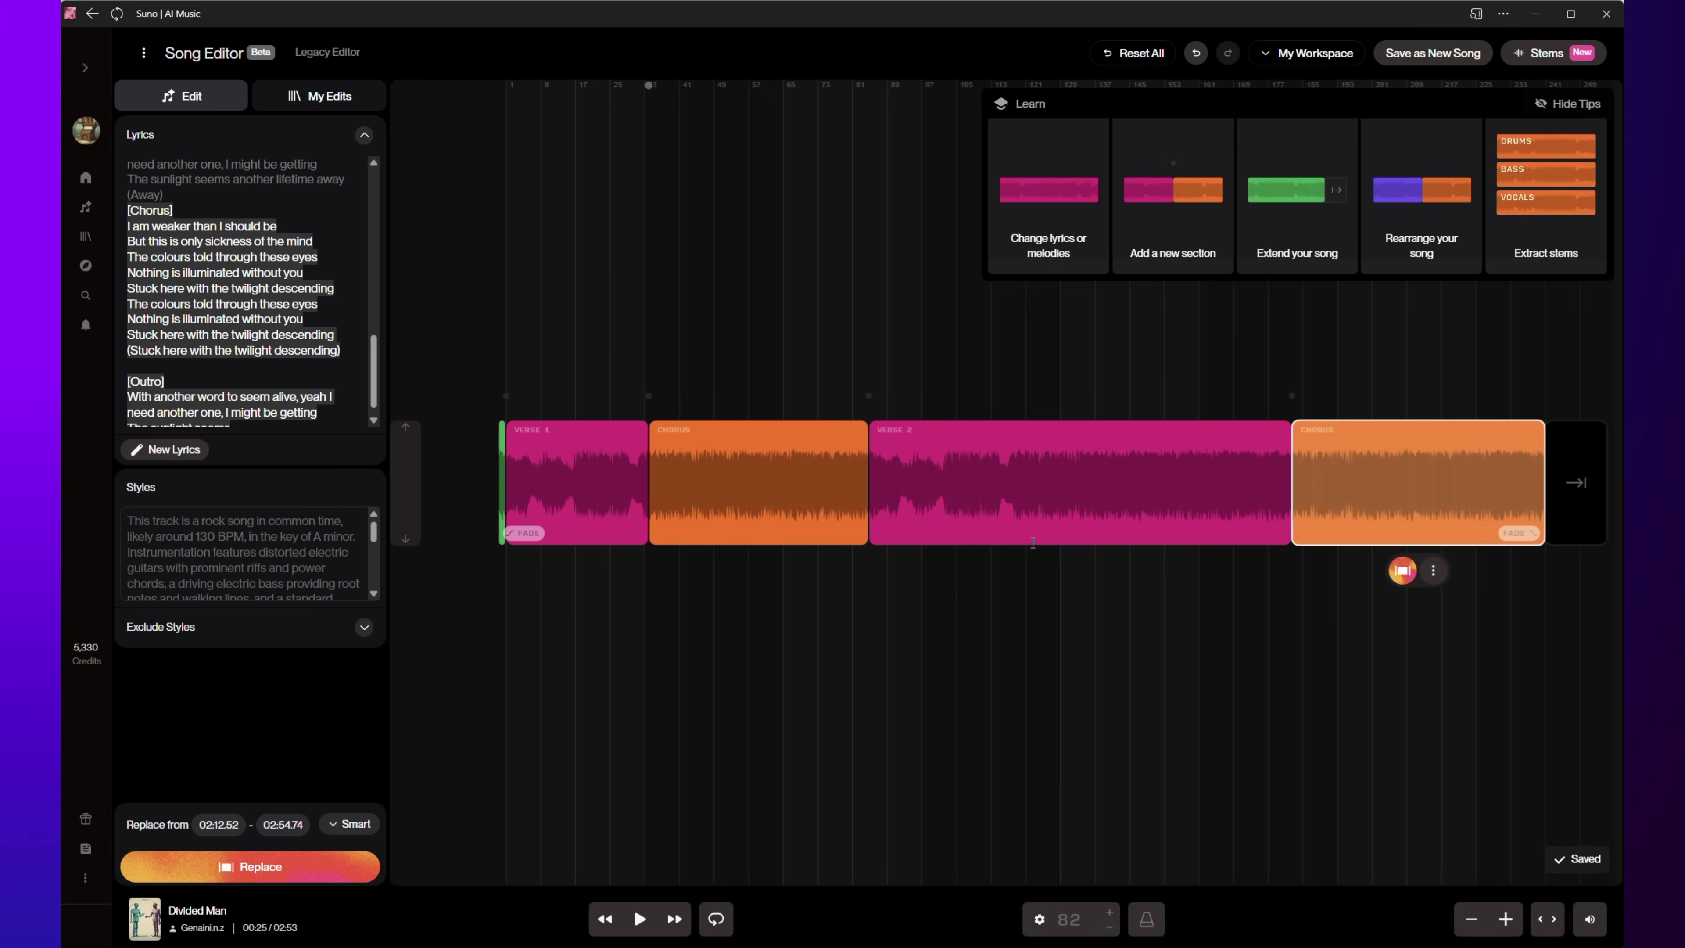
pyautogui.moveTo(1012, 471); pyautogui.dragTo(1107, 470)
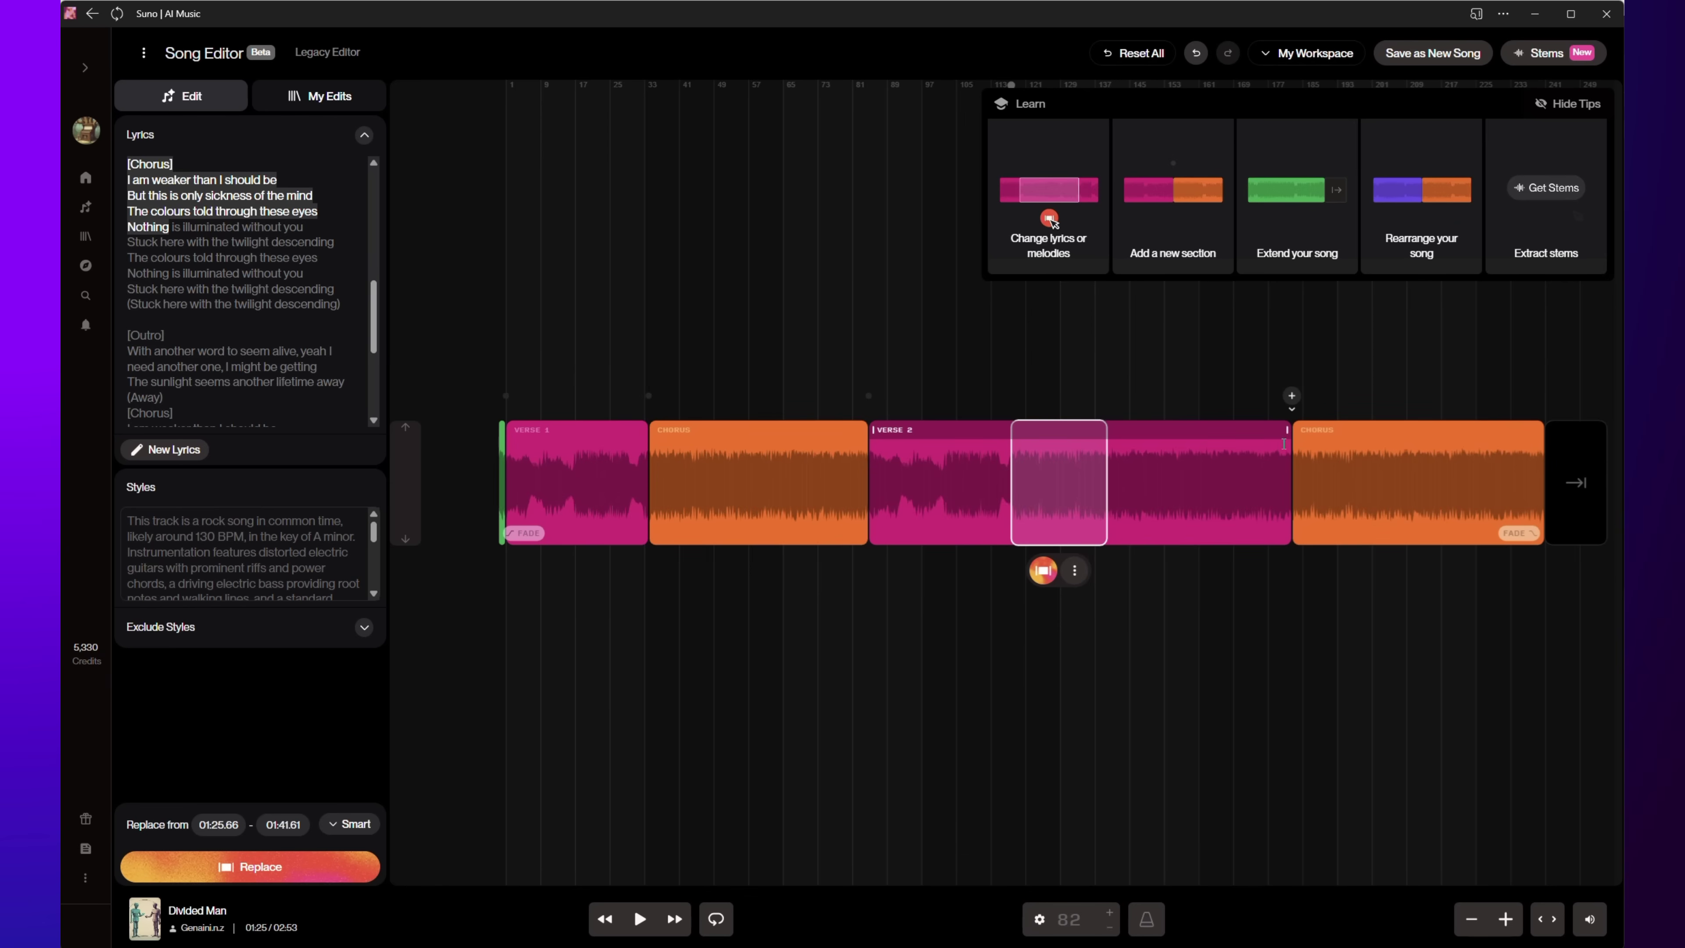
pyautogui.moveTo(1287, 431); pyautogui.dragTo(1082, 441)
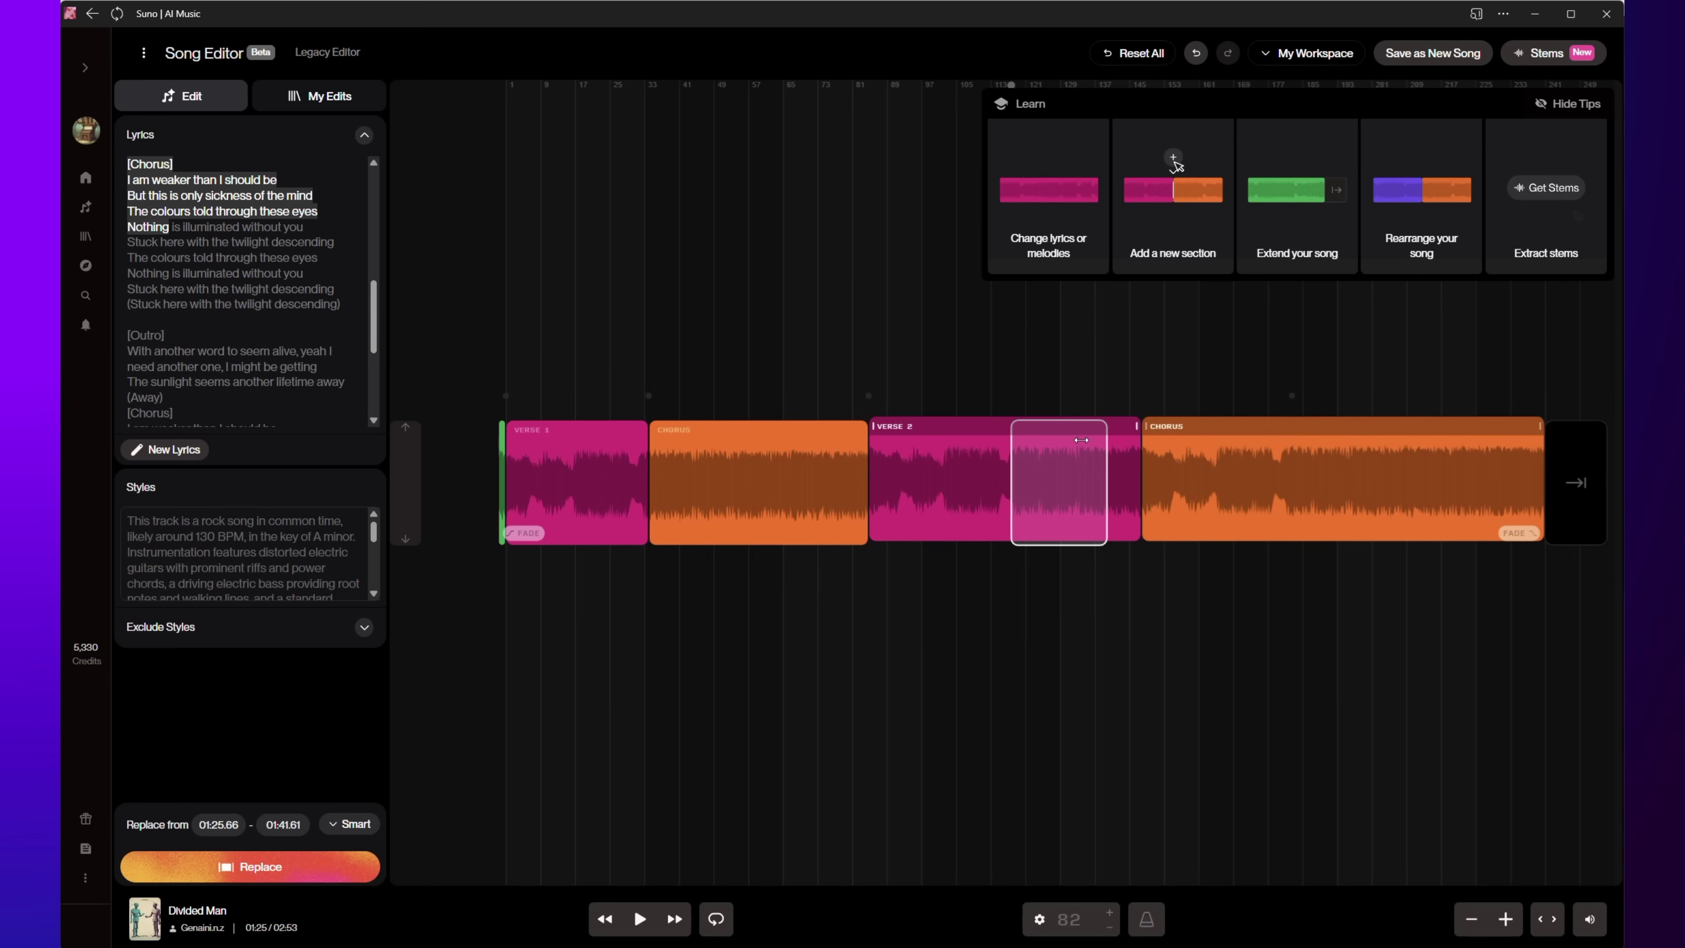
pyautogui.moveTo(870, 428); pyautogui.dragTo(1027, 427)
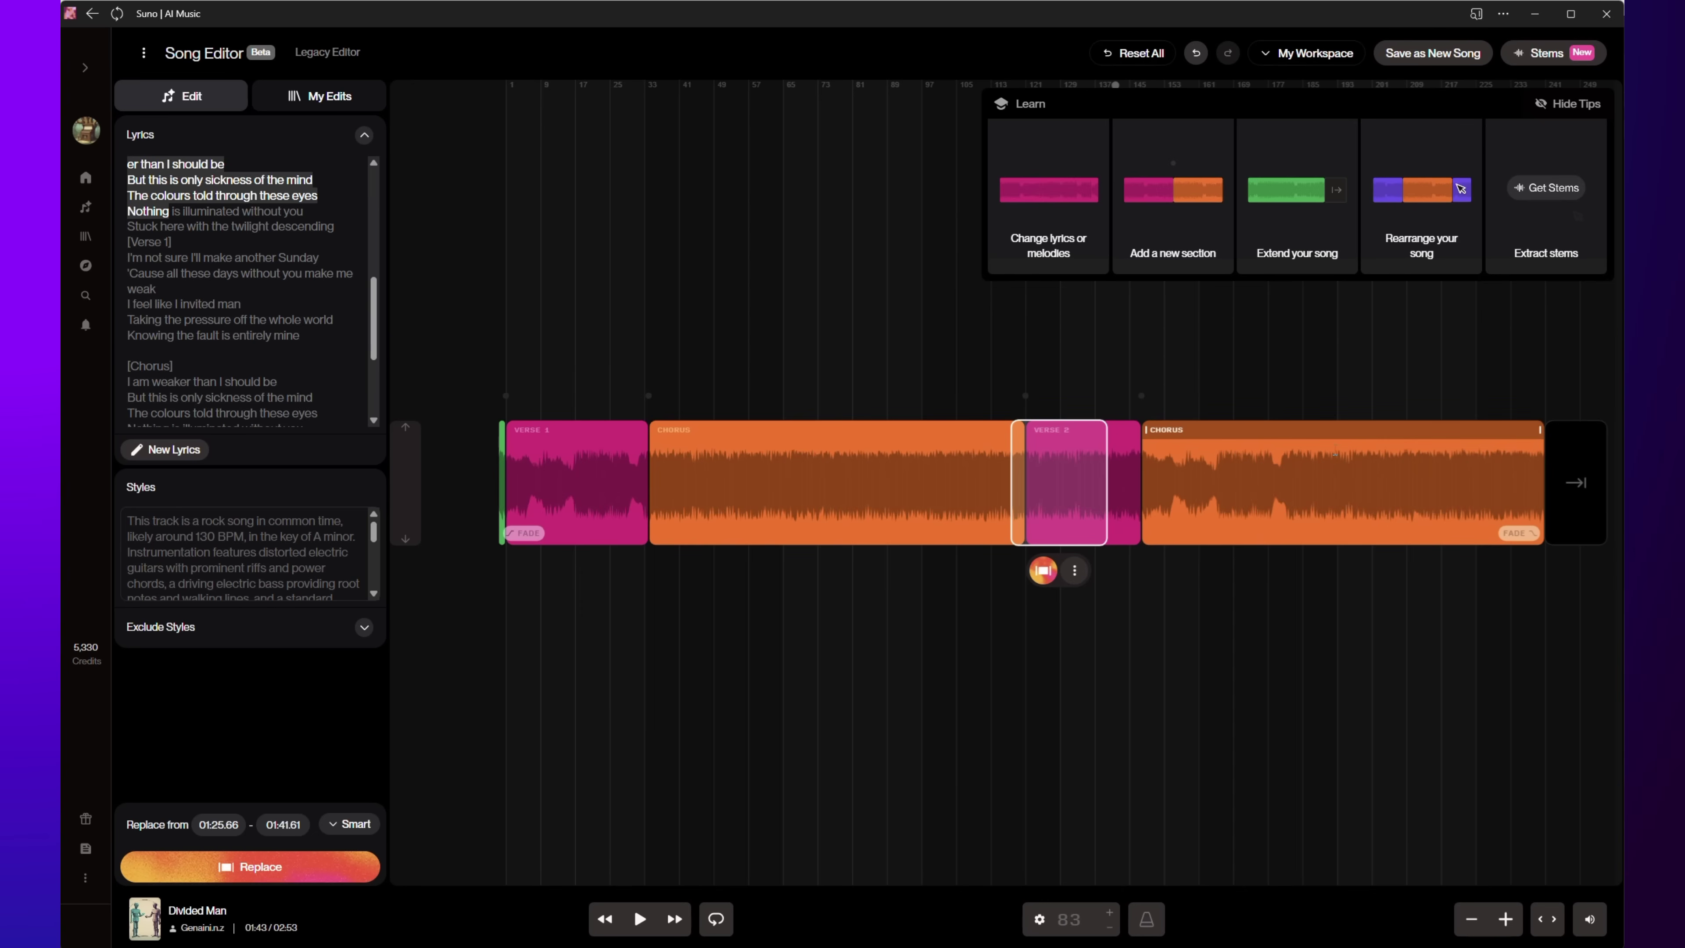
pyautogui.moveTo(1442, 242)
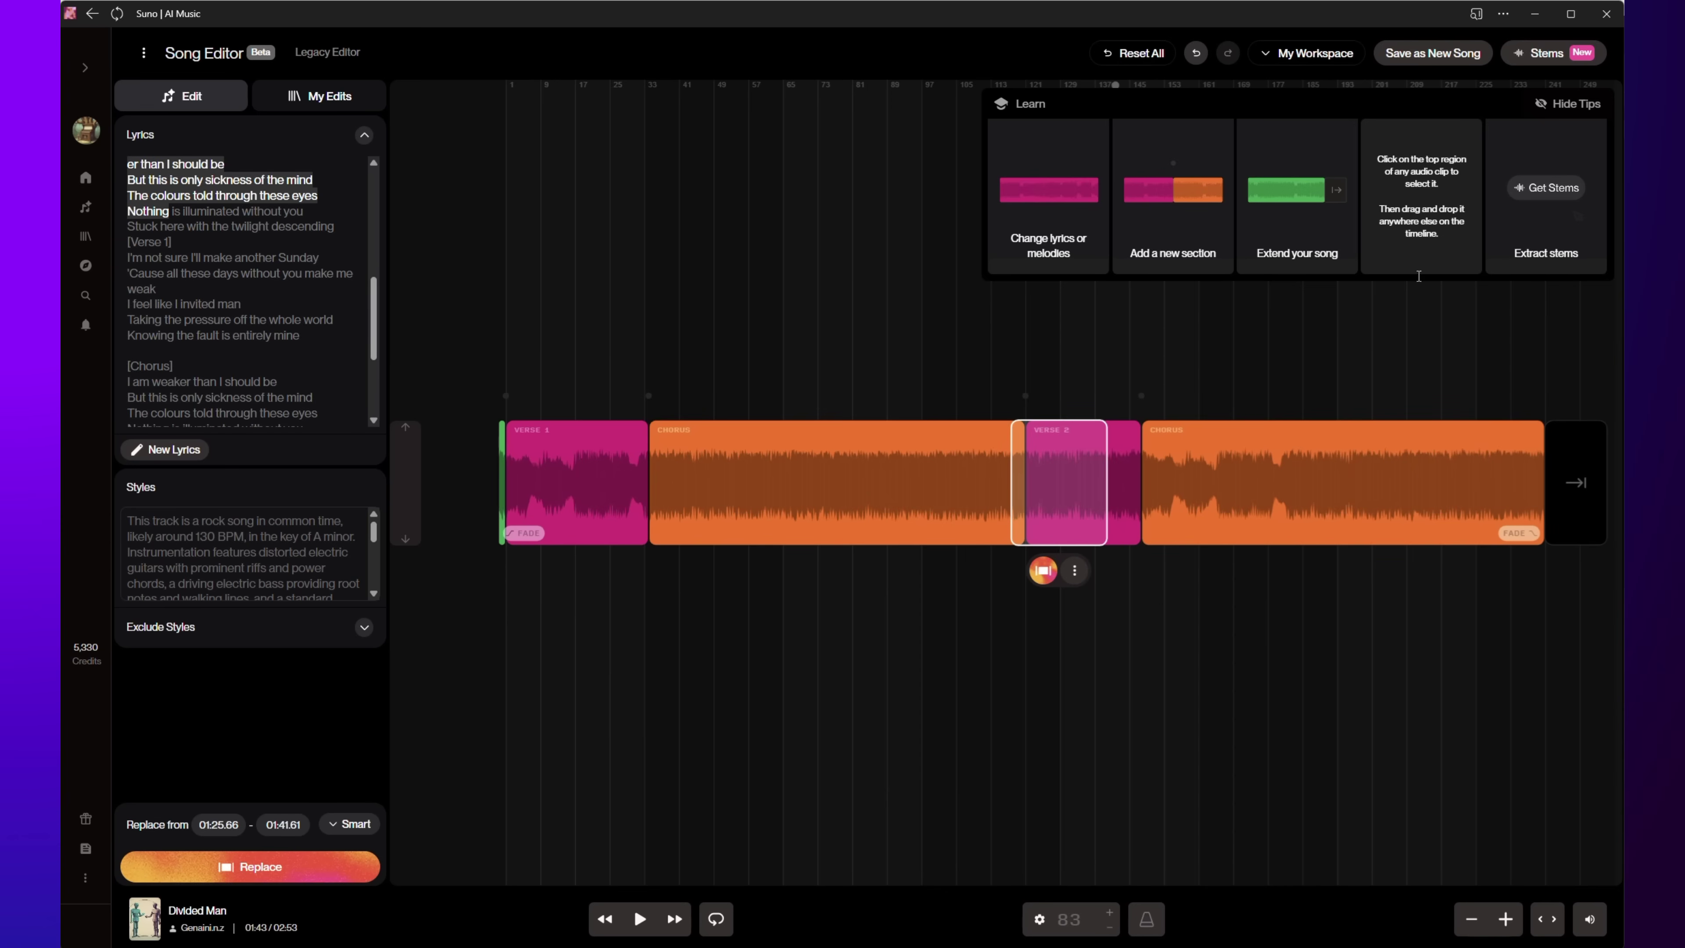
# Split the closing Chorus into two clips at 02:22 and hide the Learn tips panel.
pyautogui.click(1353, 459)
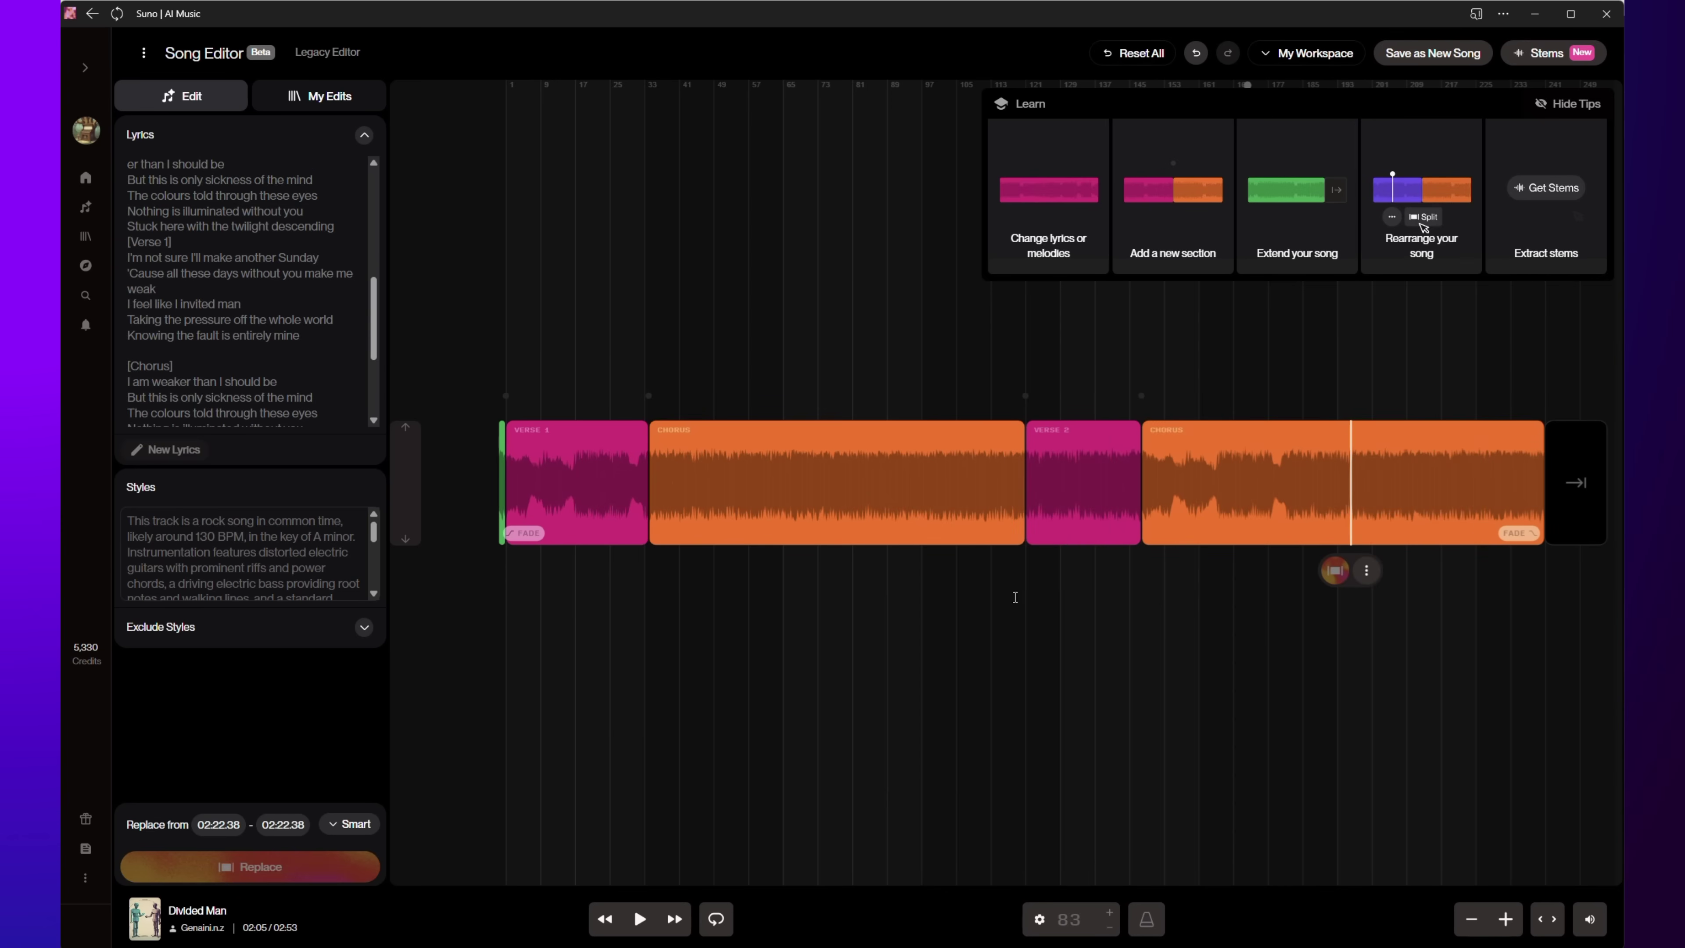
pyautogui.rightClick(1350, 485)
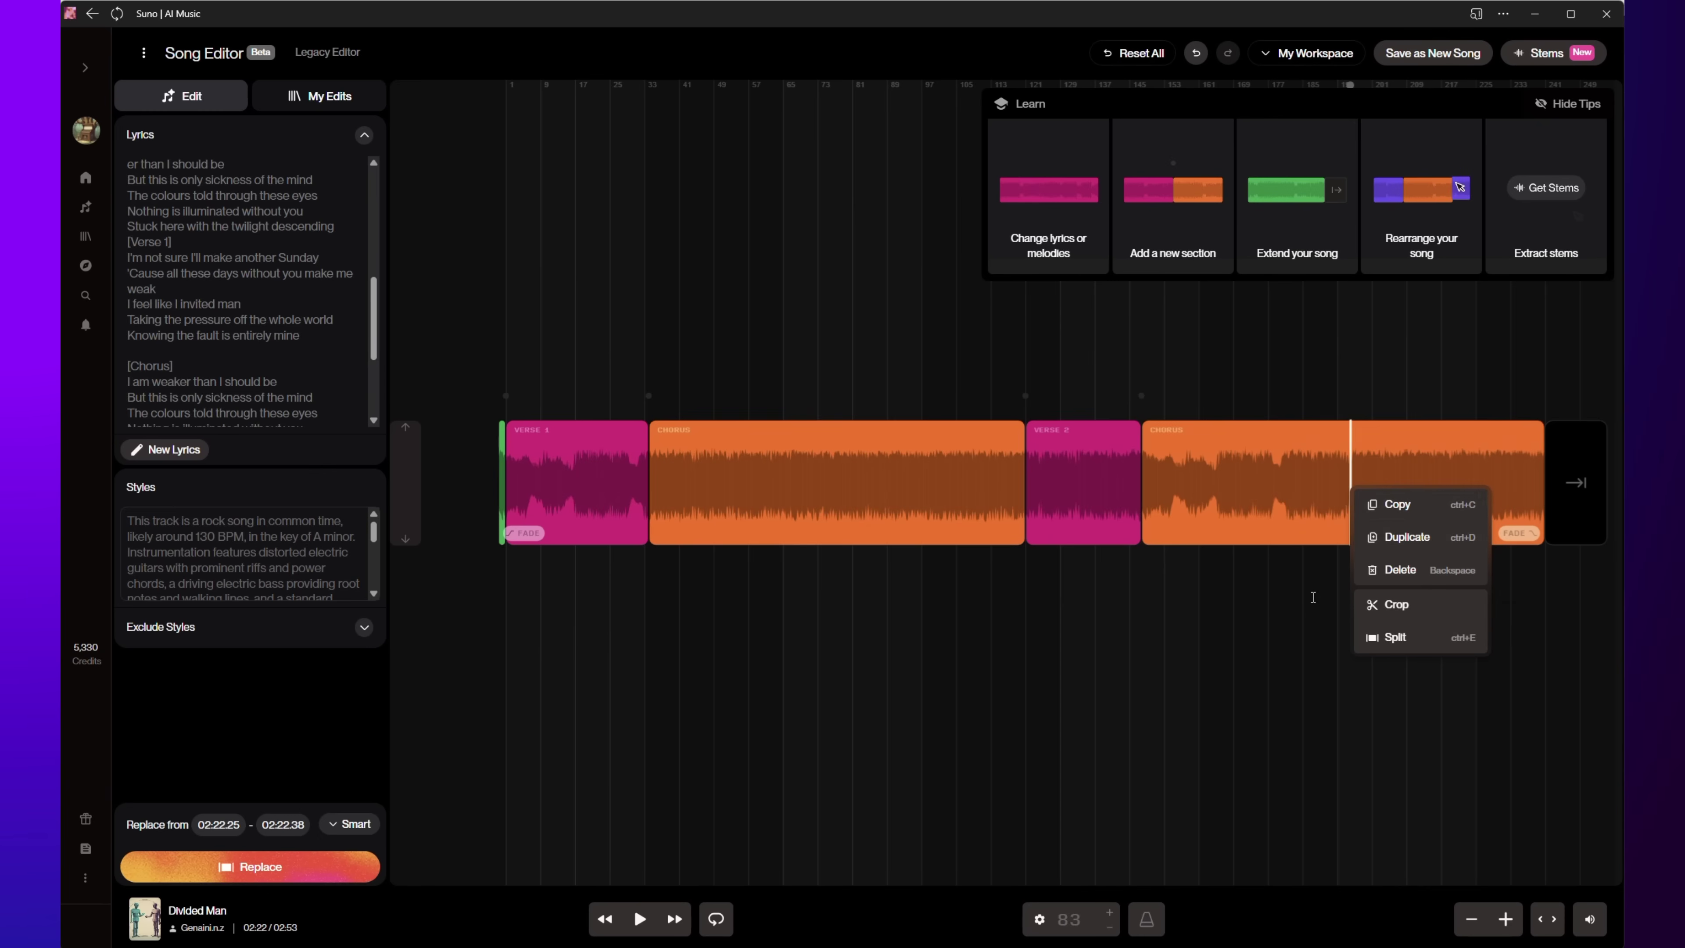
pyautogui.click(1396, 639)
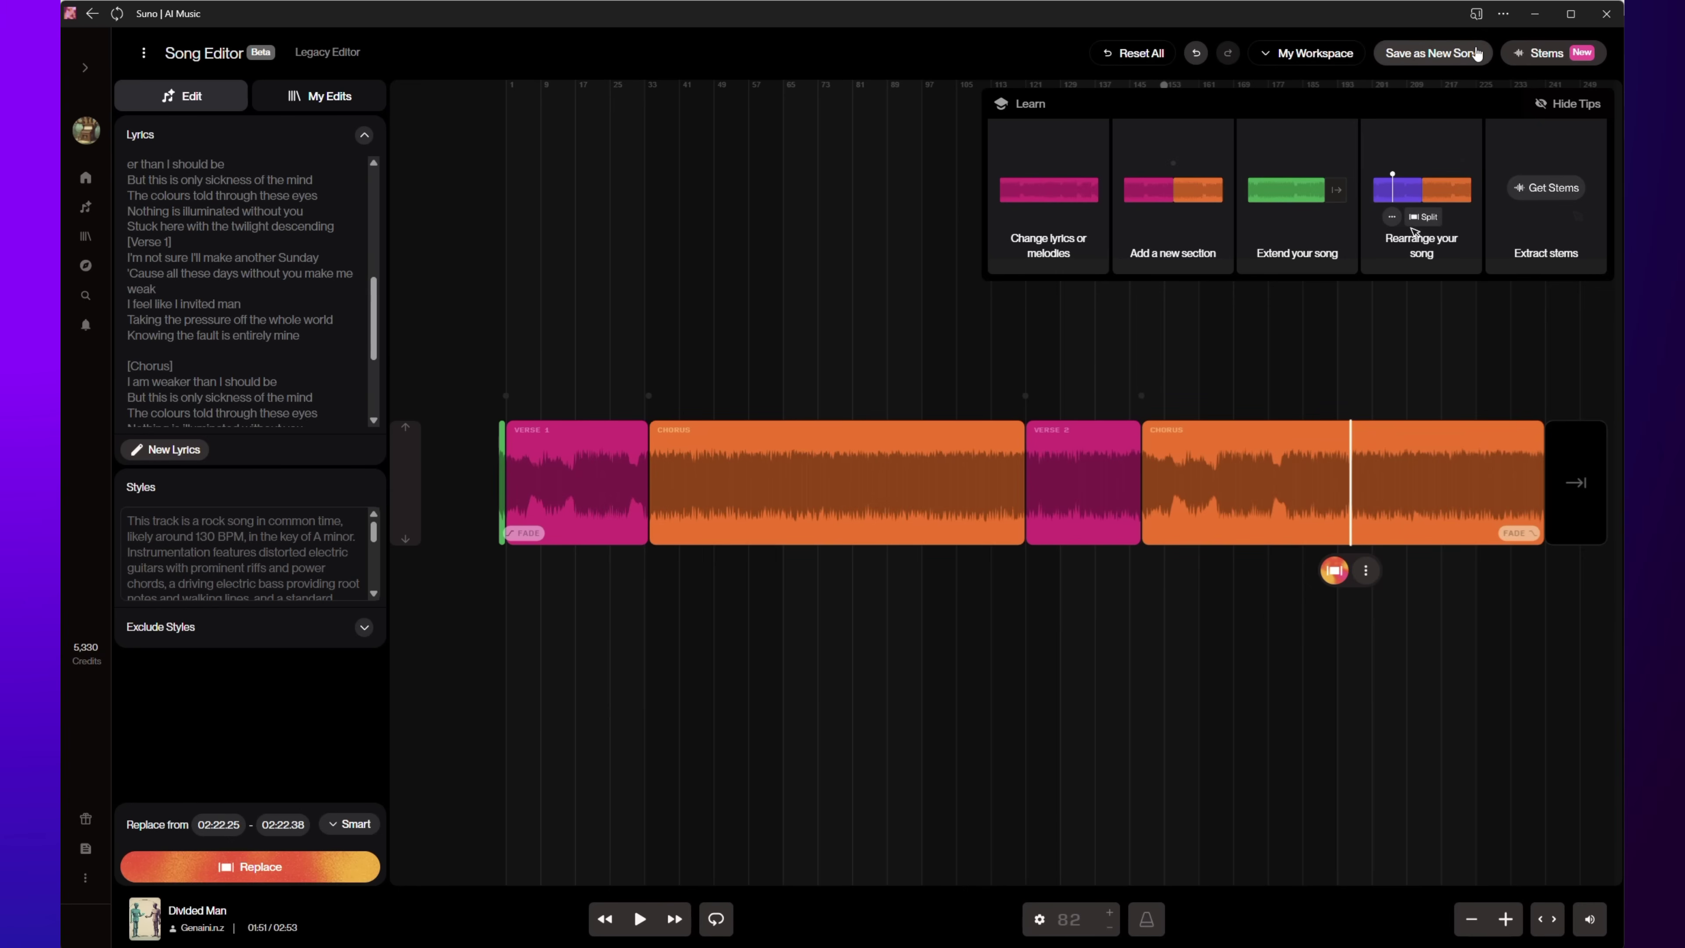
pyautogui.click(1575, 107)
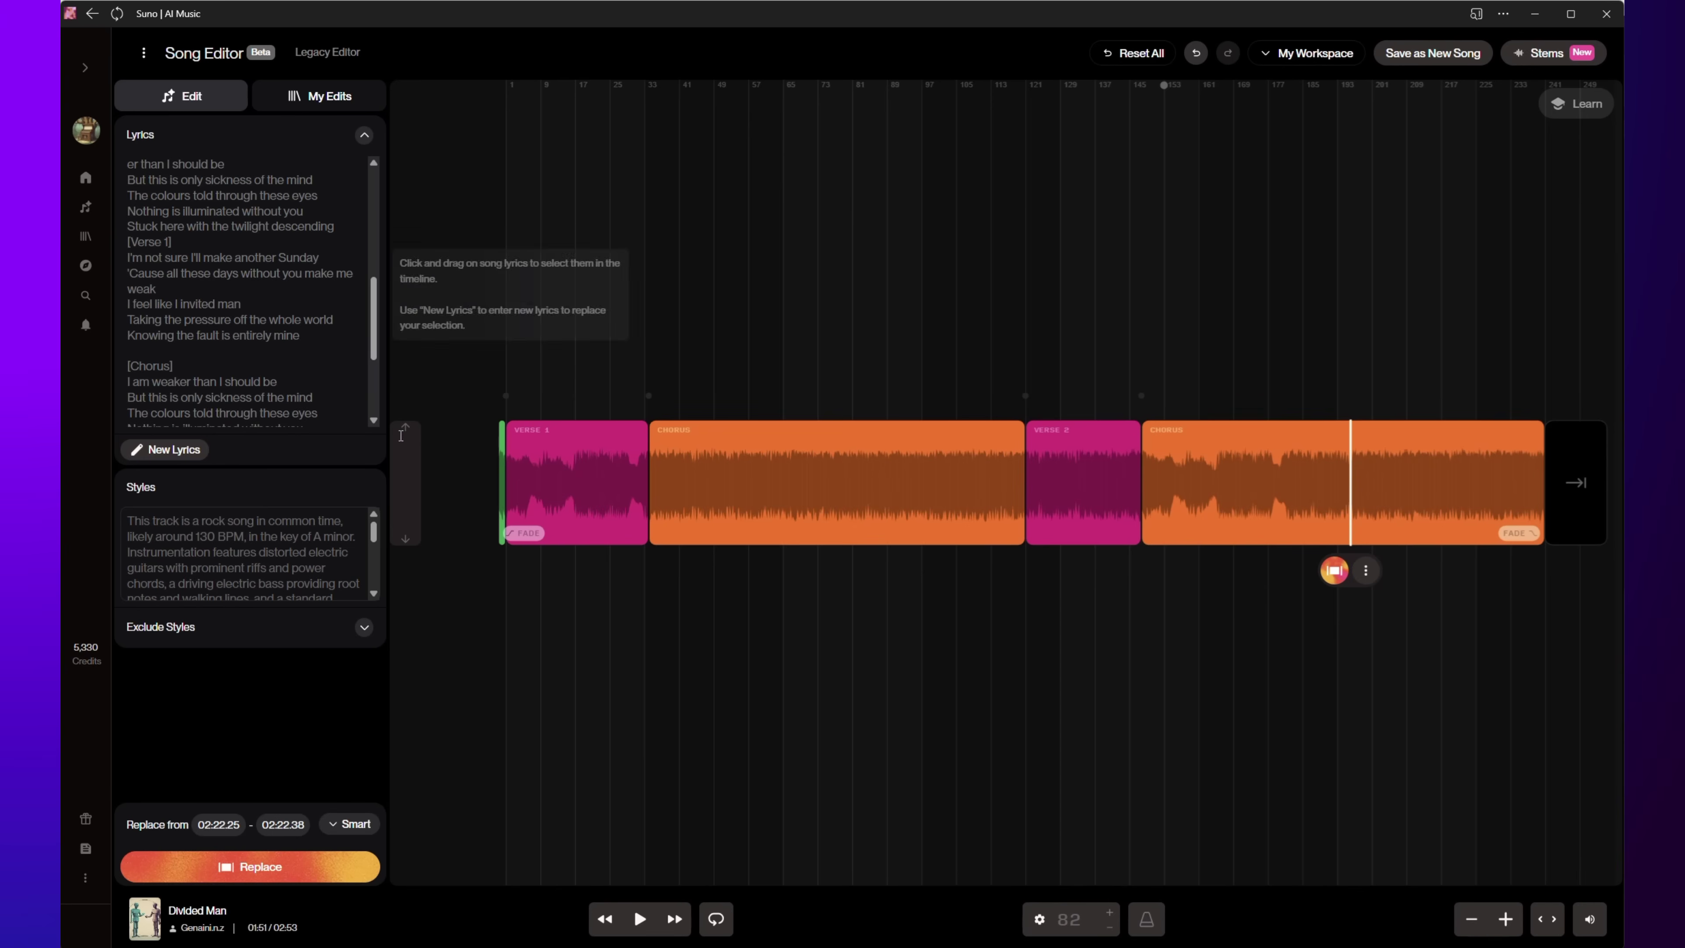
# Set an insertion point at the Chorus split, then check the model versions and workspace selection without changes.
pyautogui.click(1507, 923)
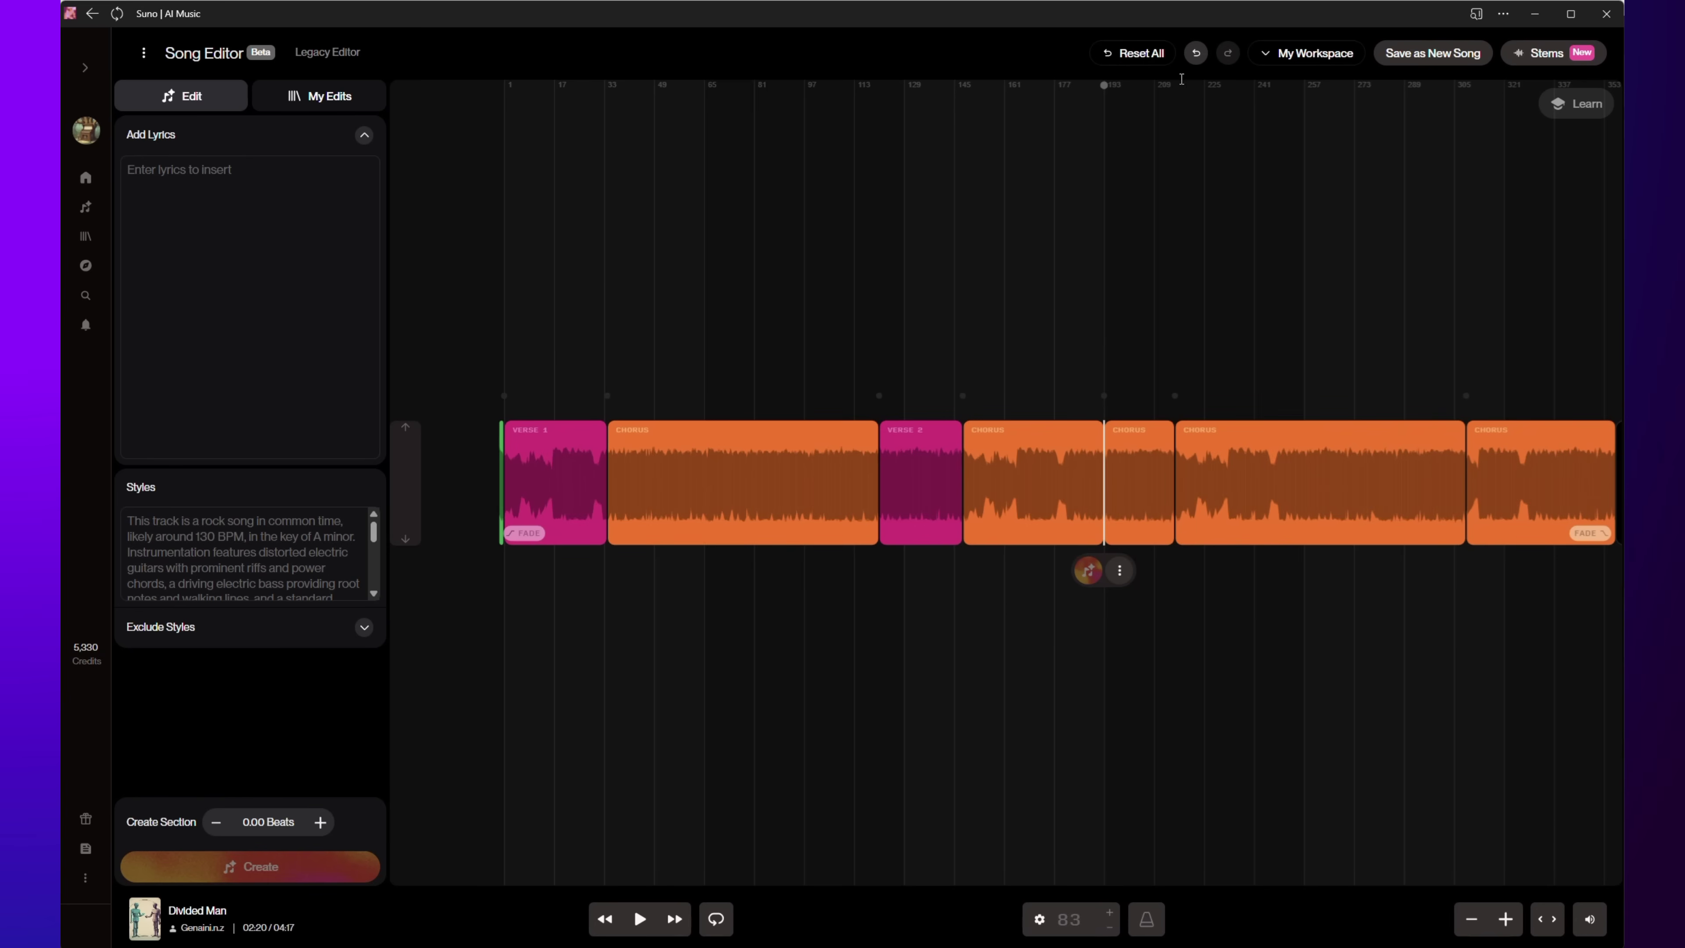
pyautogui.click(144, 55)
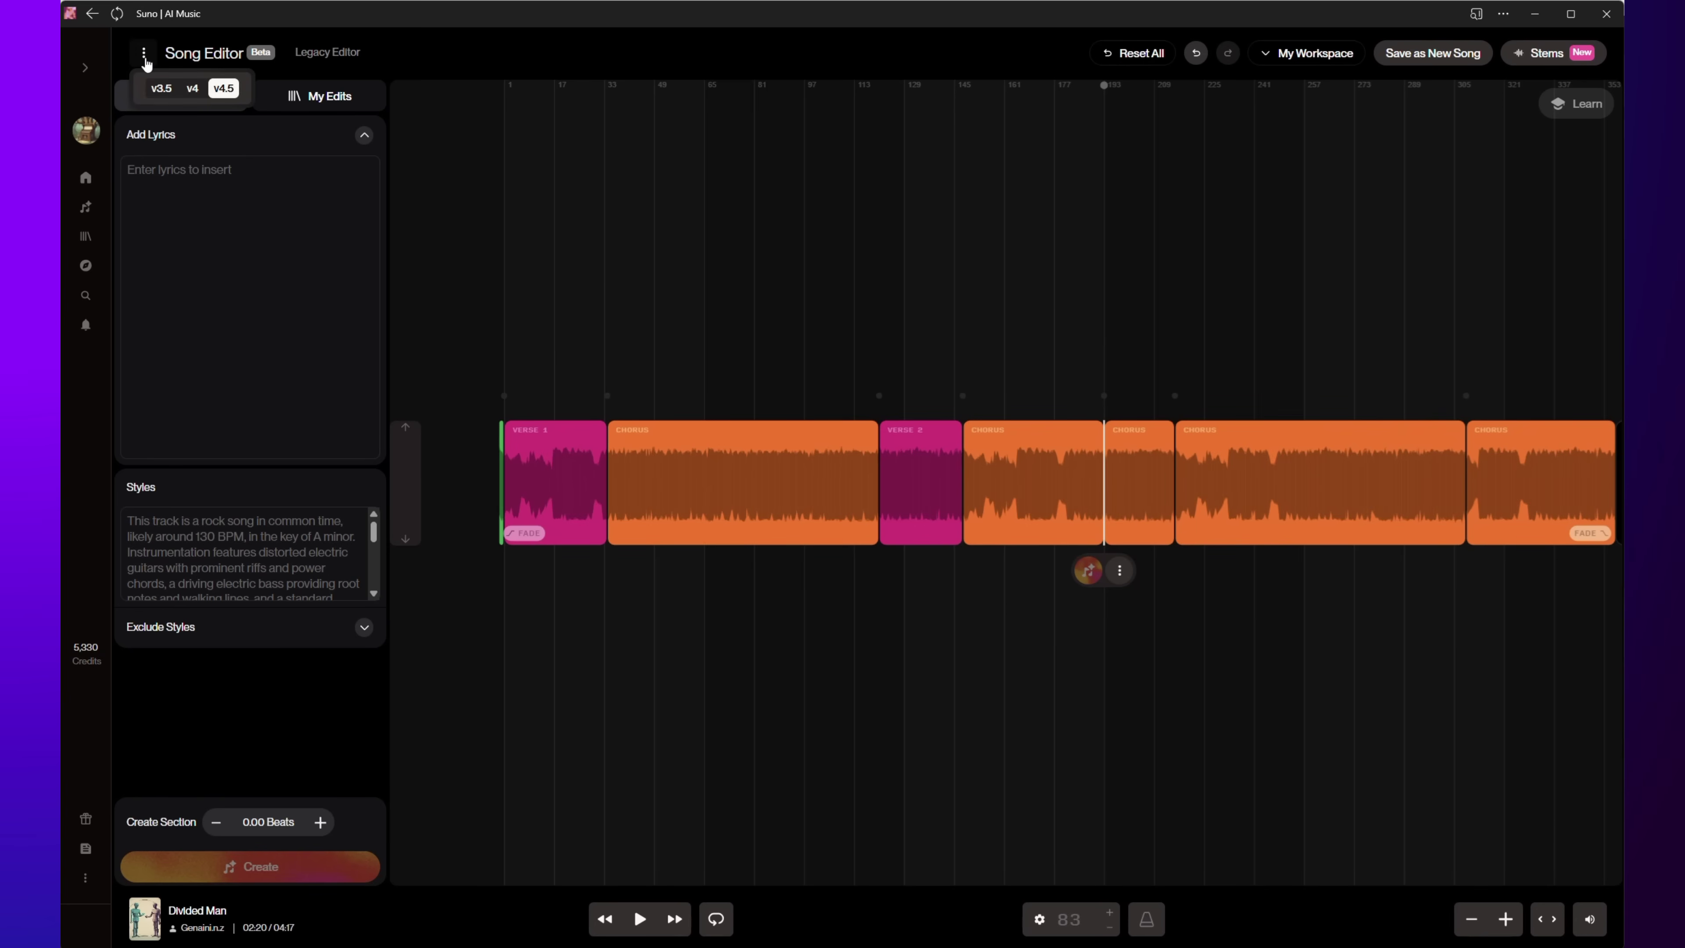
pyautogui.click(1287, 63)
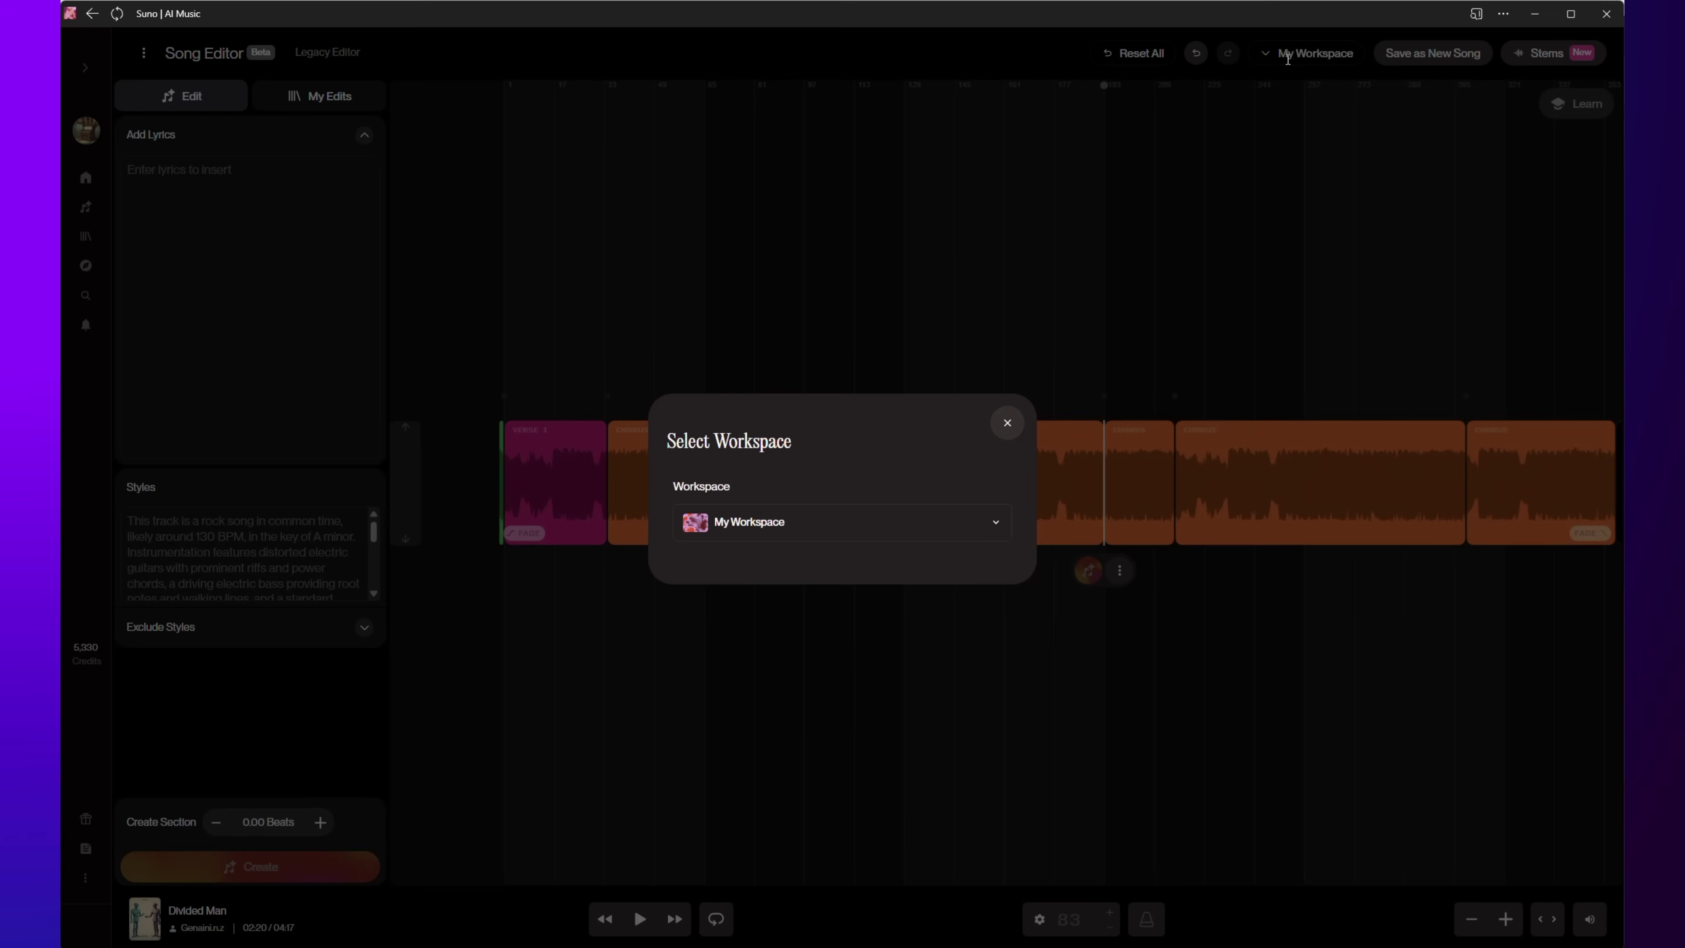
pyautogui.click(1007, 423)
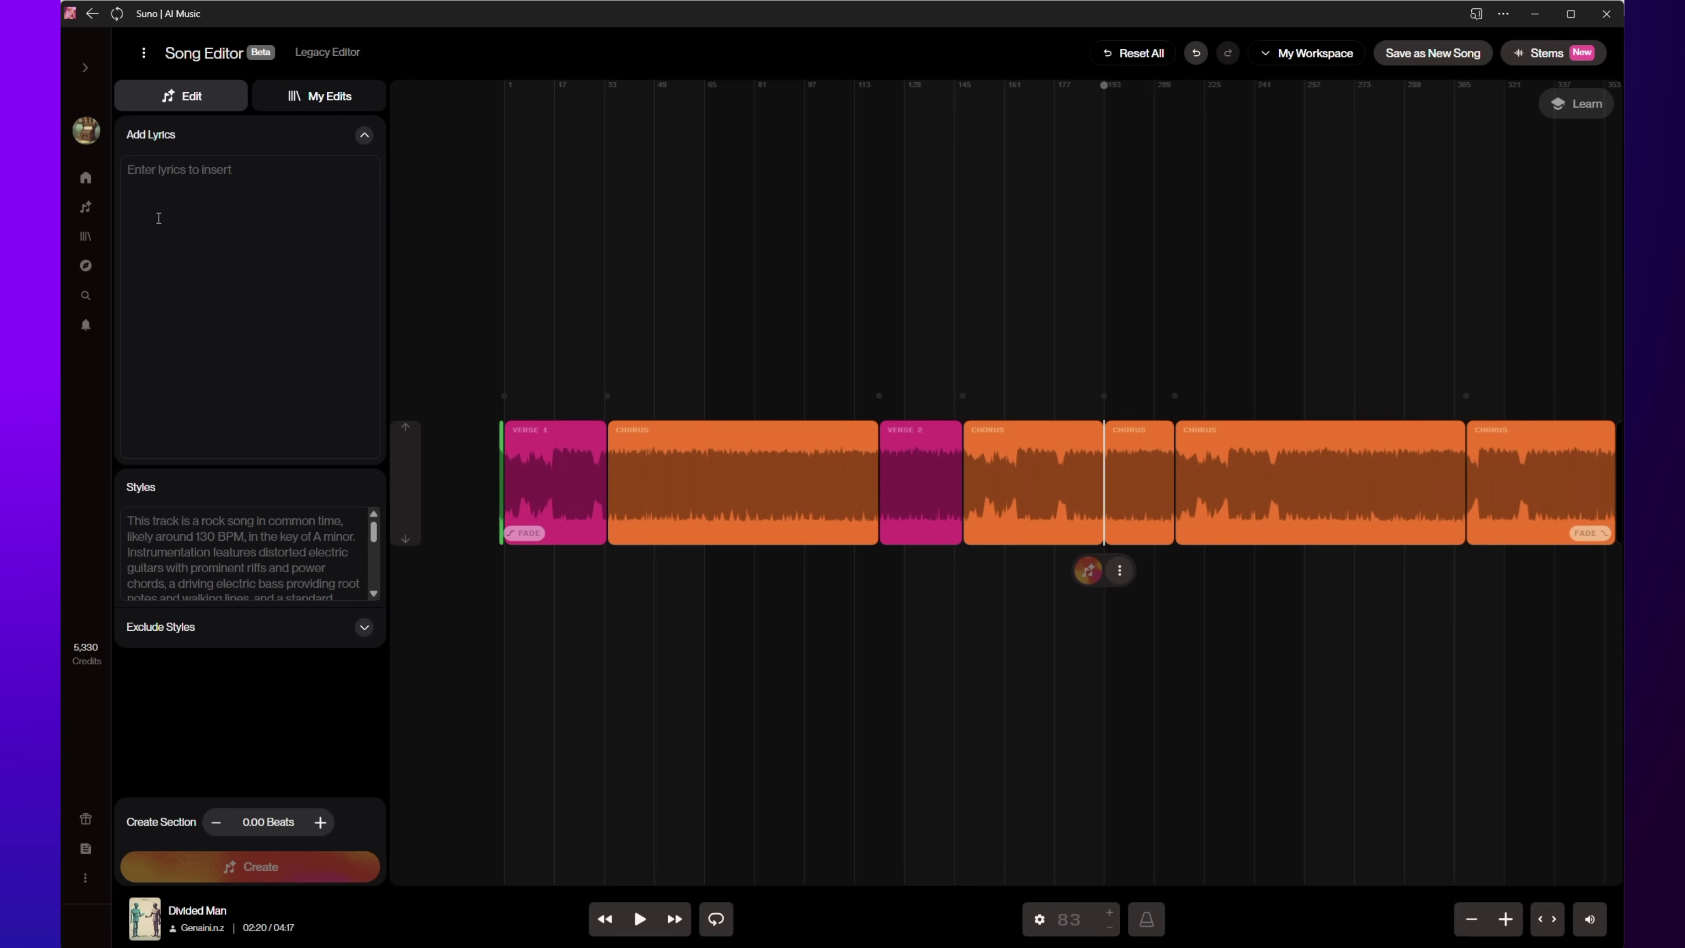
# Return to the Create page and untick Hide Stems and Hide Clips from Edit Mode.
pyautogui.click(87, 210)
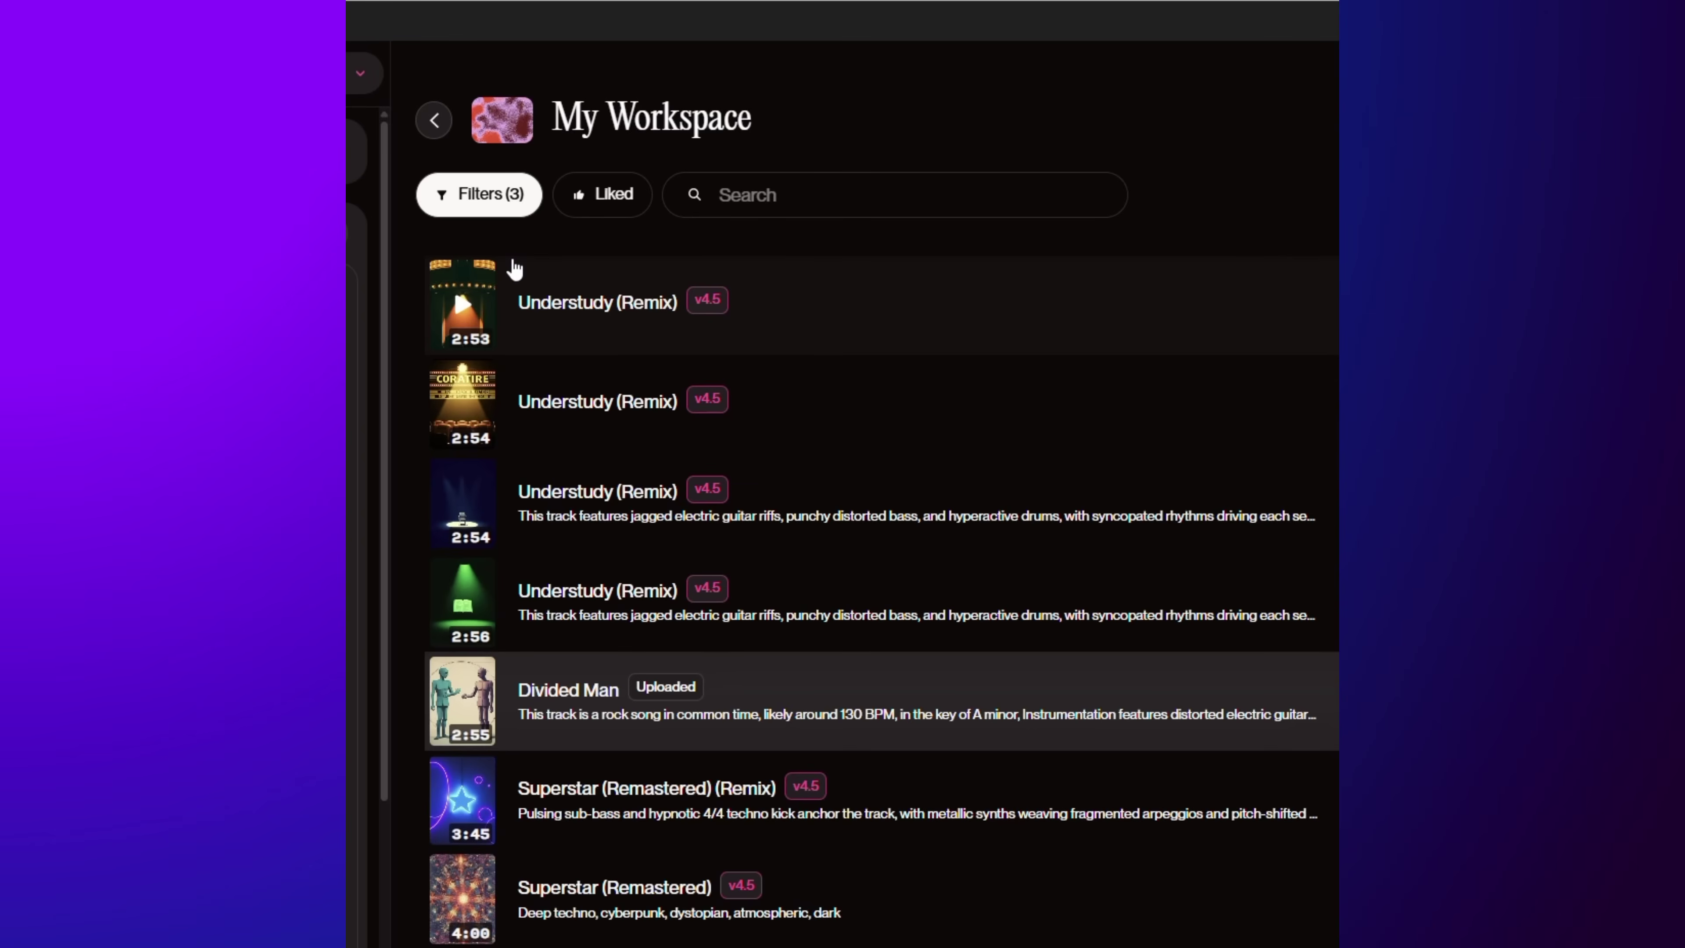
pyautogui.click(497, 212)
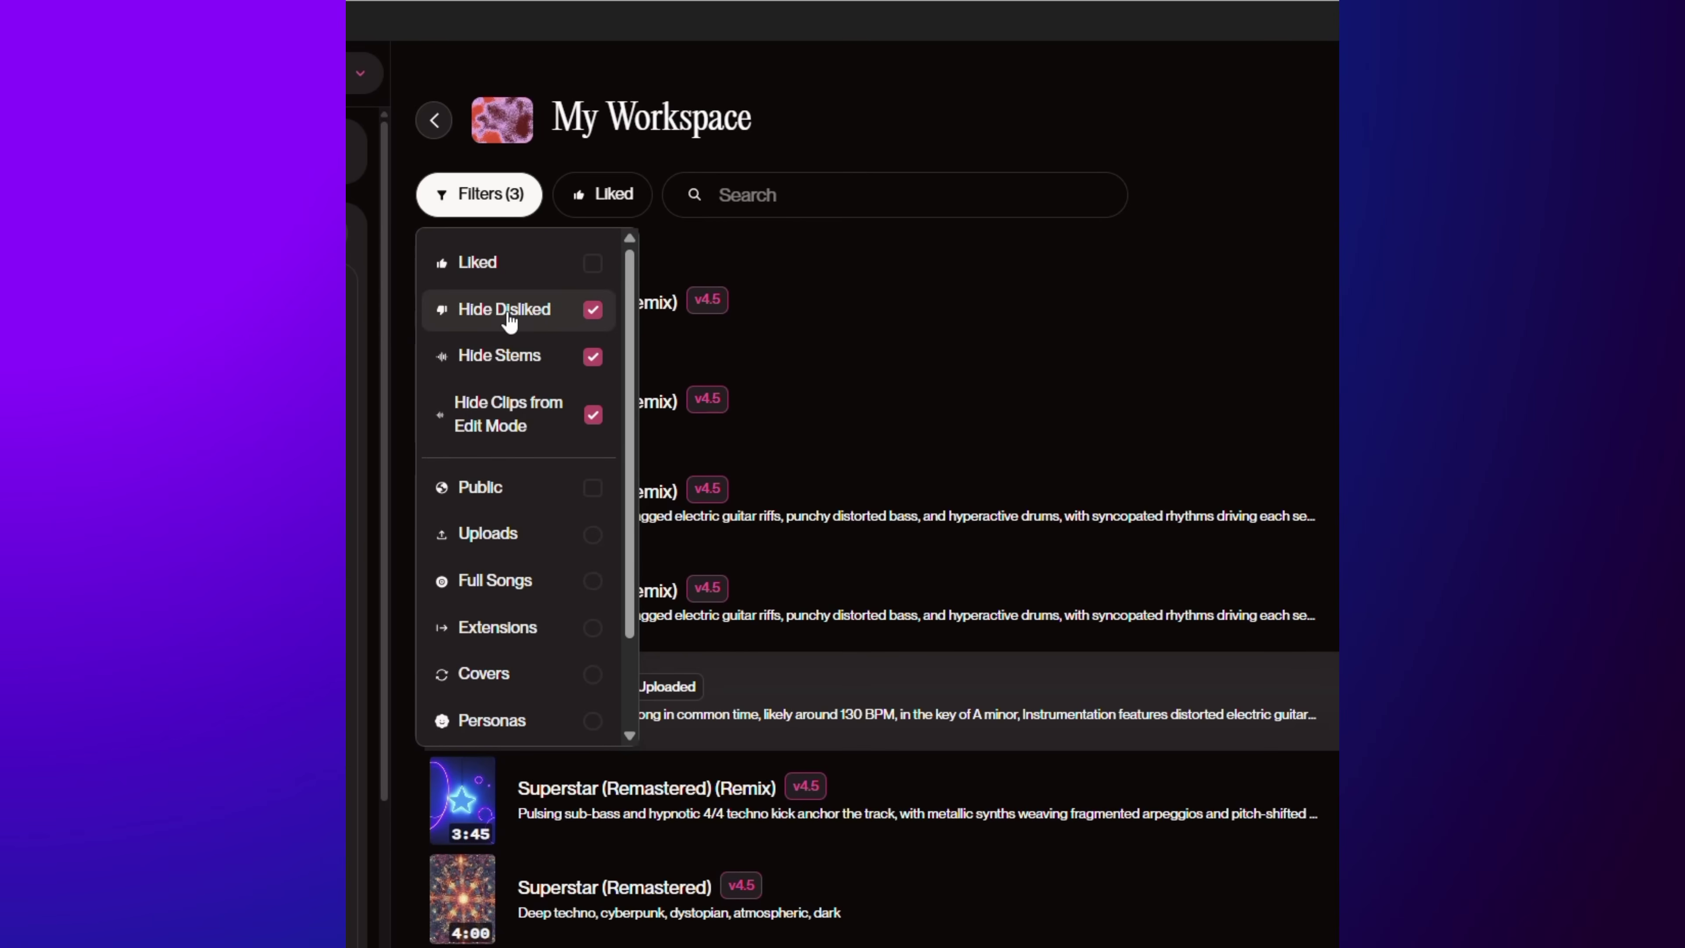
pyautogui.click(518, 367)
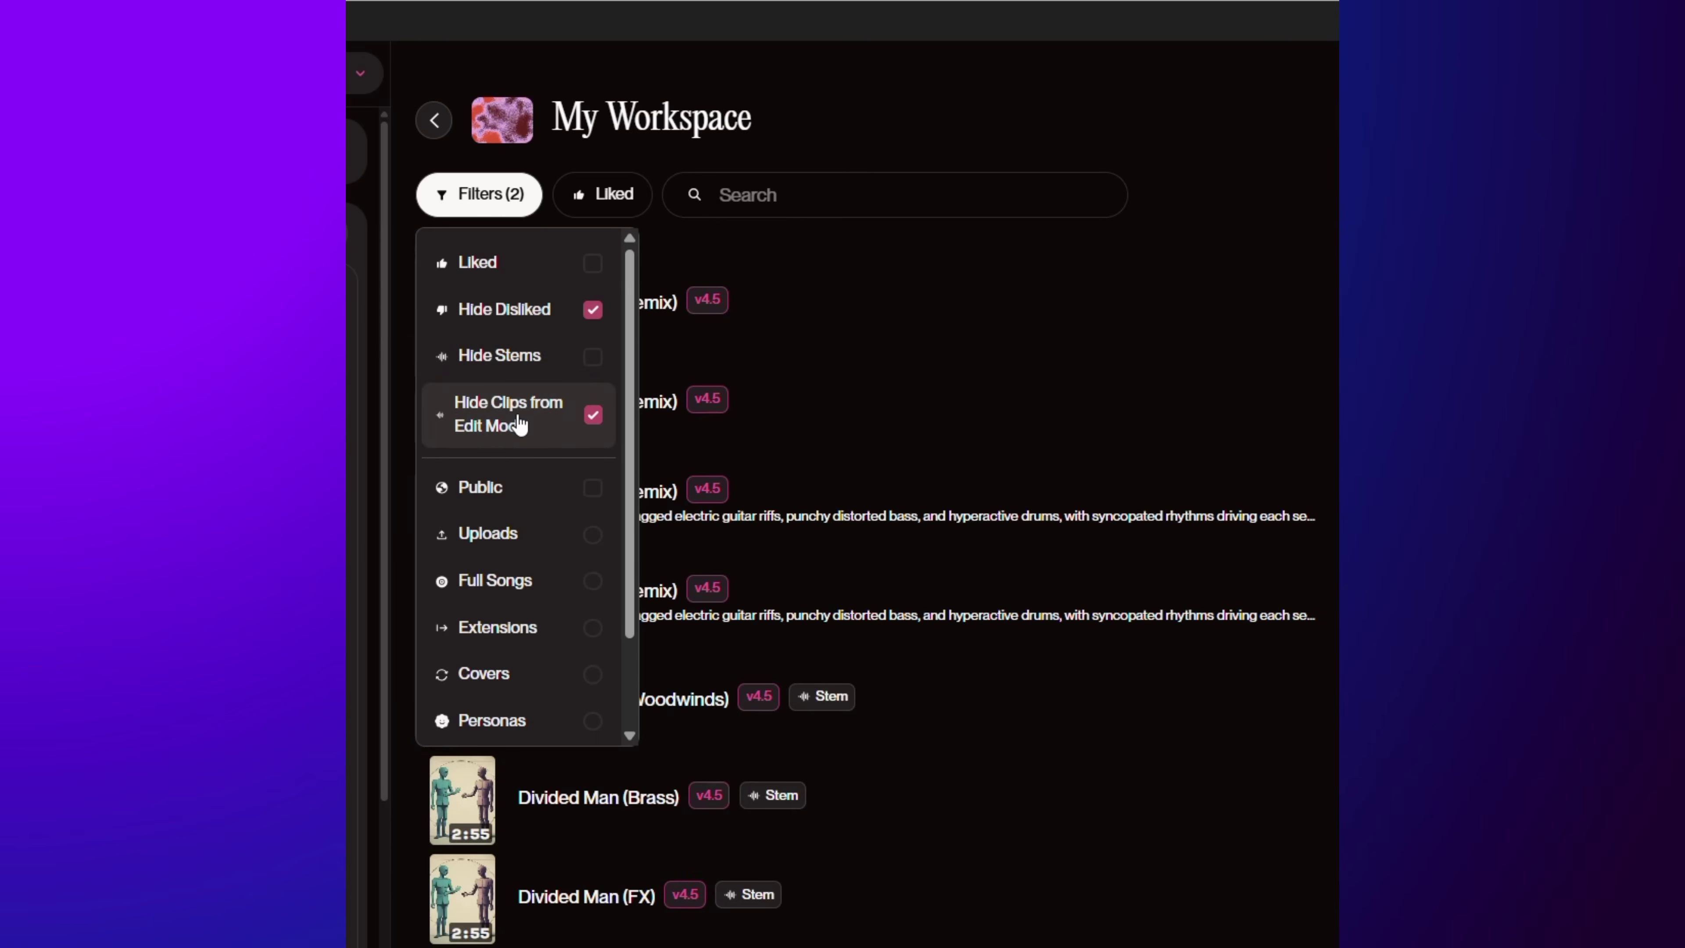
pyautogui.click(518, 423)
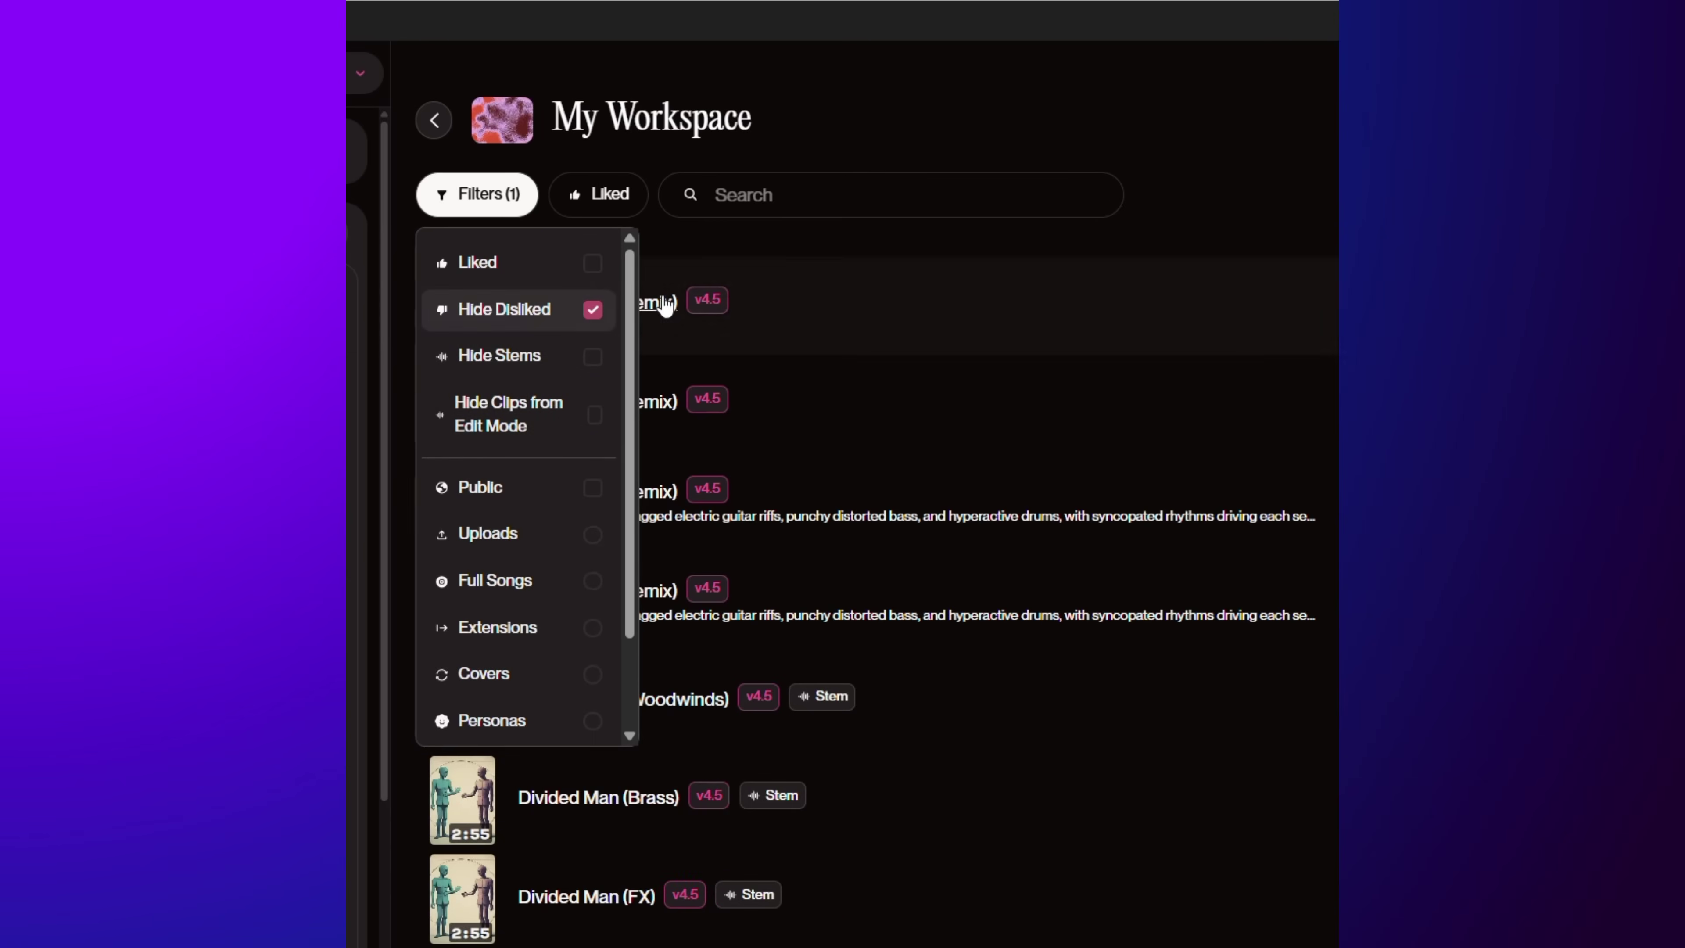
pyautogui.click(478, 202)
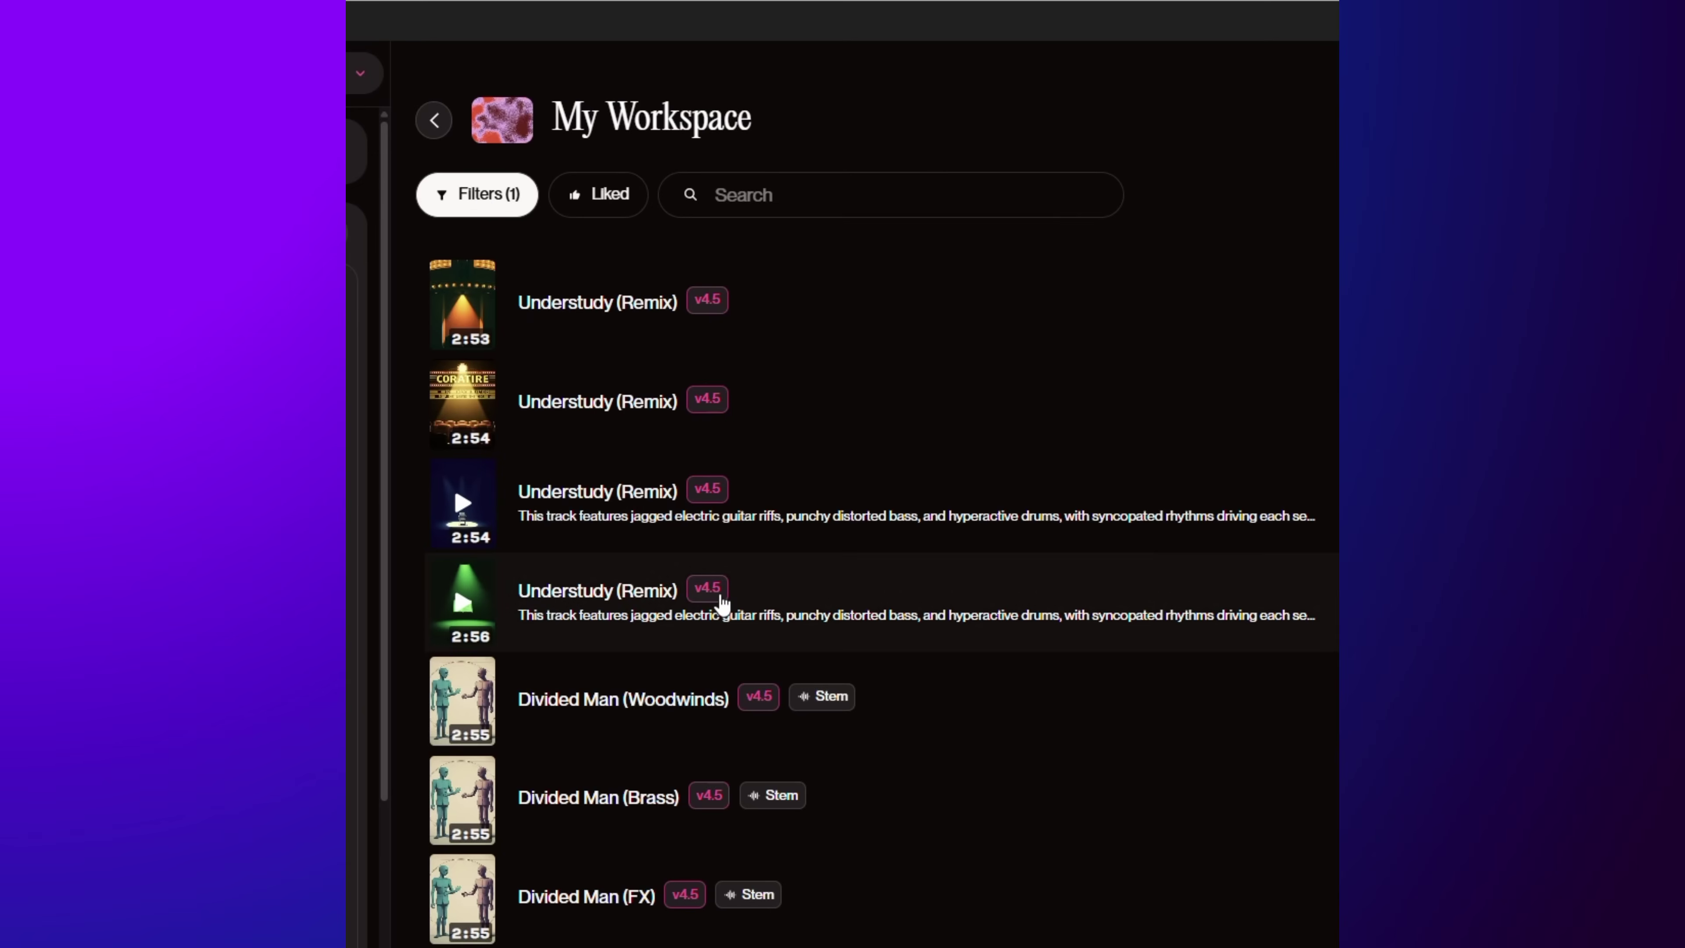
# Scroll through the My Workspace song list to review the stem tracks.
pyautogui.scroll(-6, 921, 875)
pyautogui.scroll(-4, 921, 875)
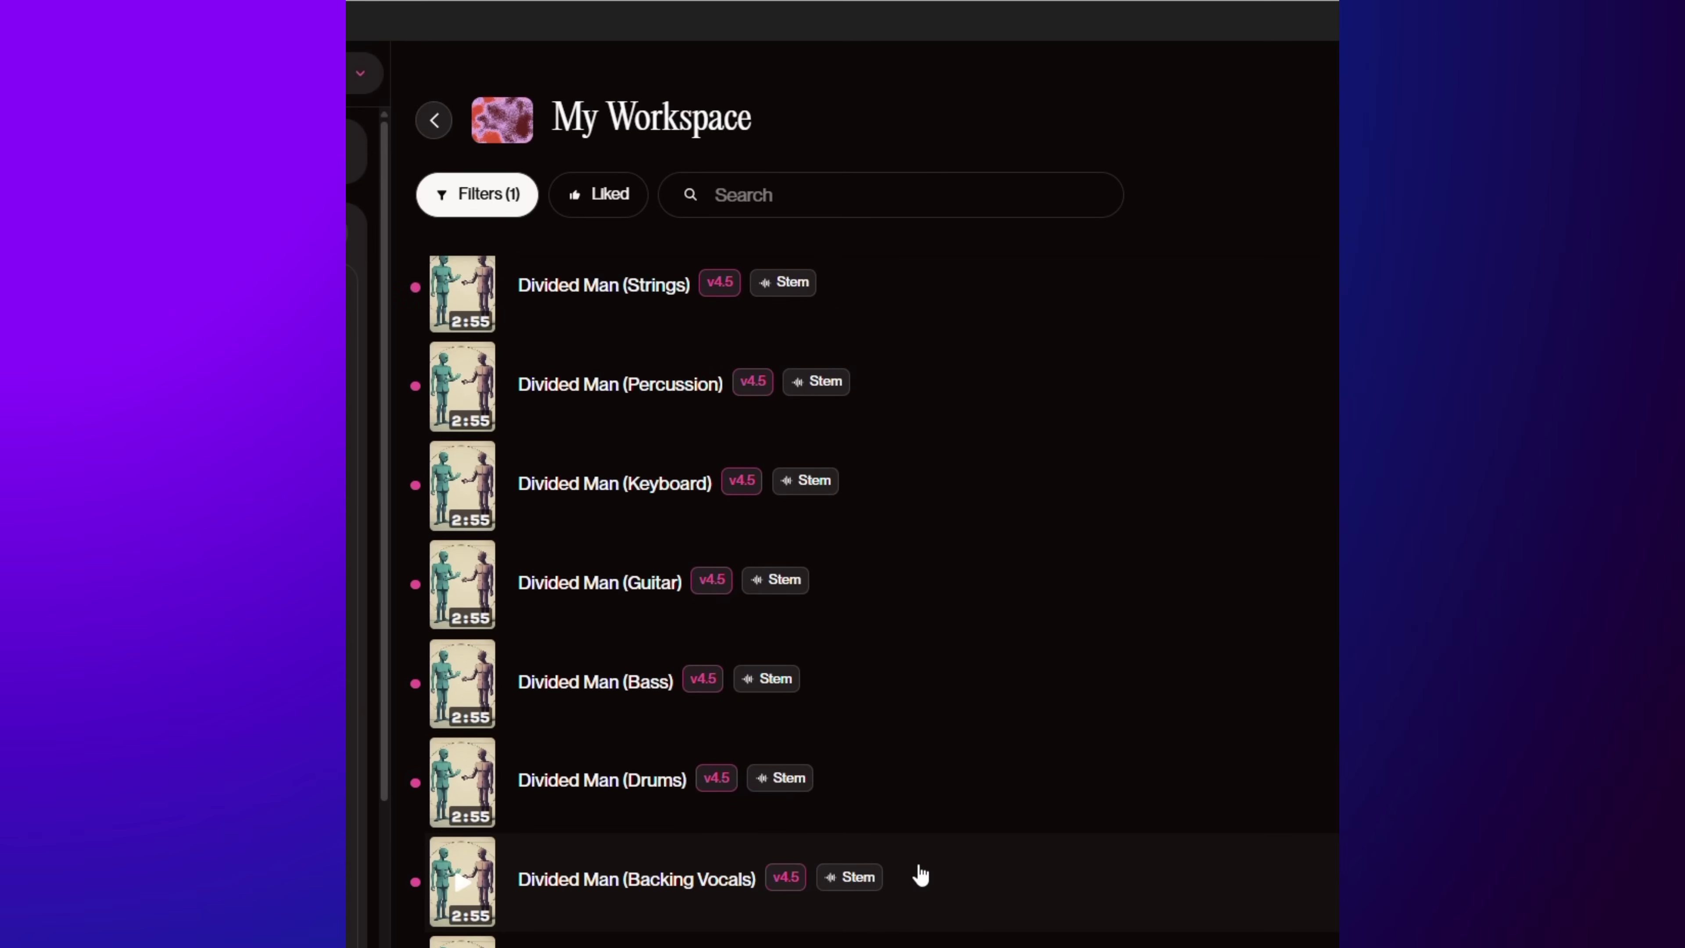
pyautogui.scroll(10, 921, 875)
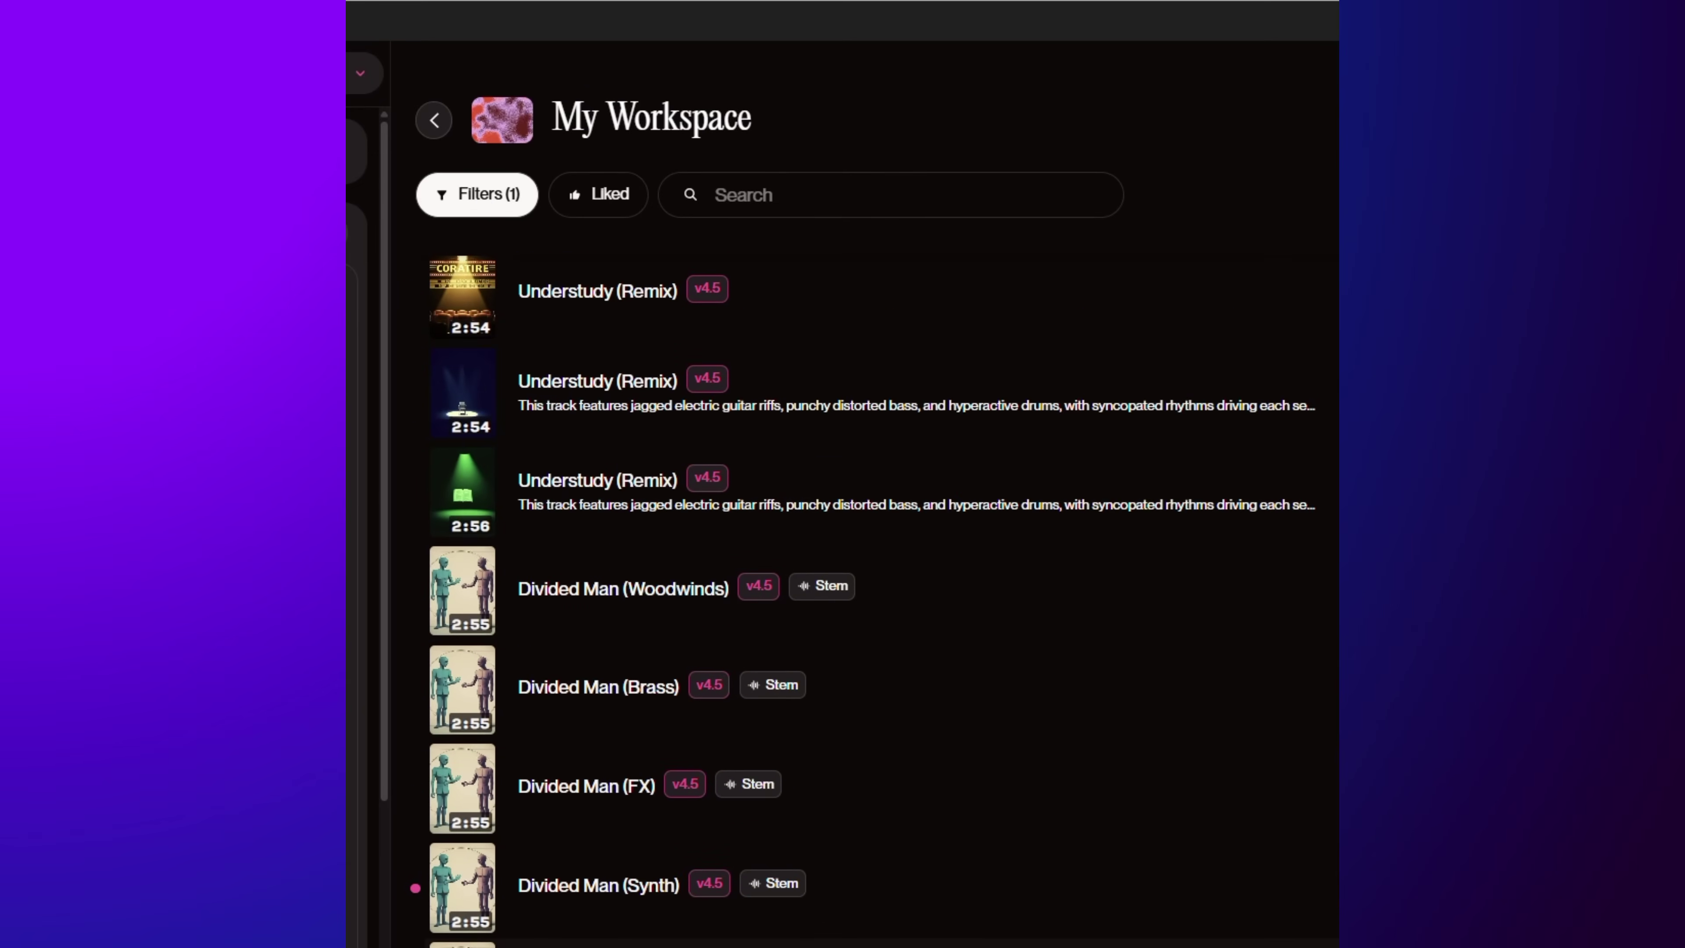
pyautogui.scroll(-7, 921, 875)
pyautogui.scroll(7, 921, 875)
pyautogui.scroll(-3, 662, 900)
pyautogui.scroll(-3, 659, 906)
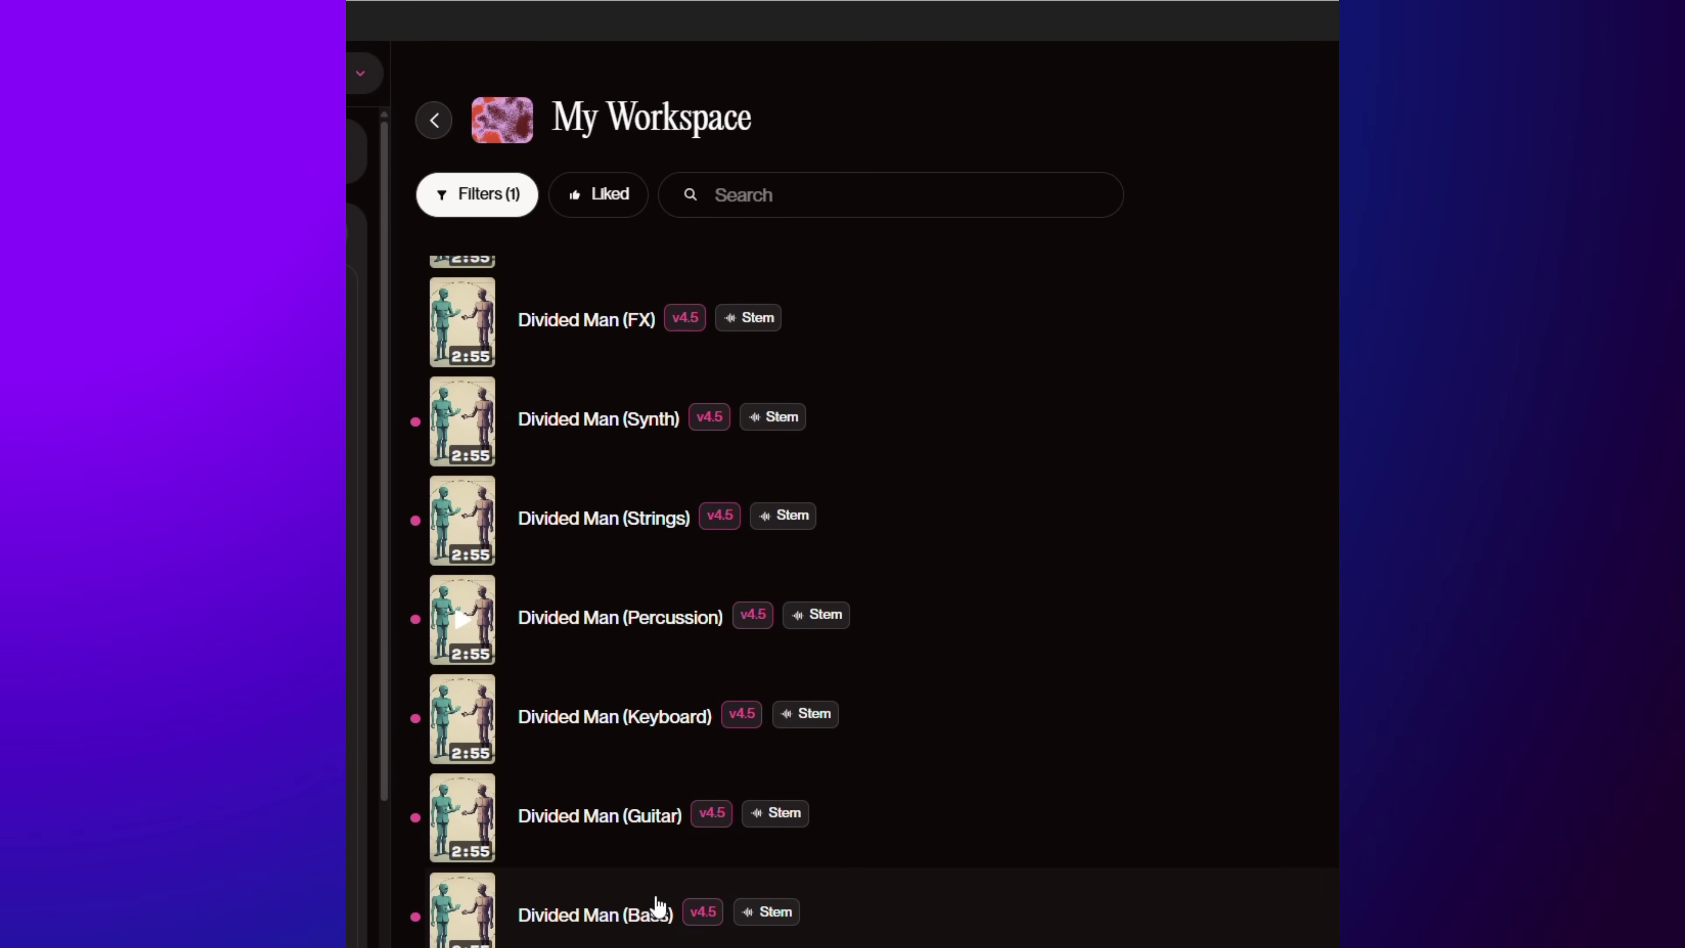
pyautogui.scroll(-3, 658, 907)
pyautogui.scroll(5, 659, 906)
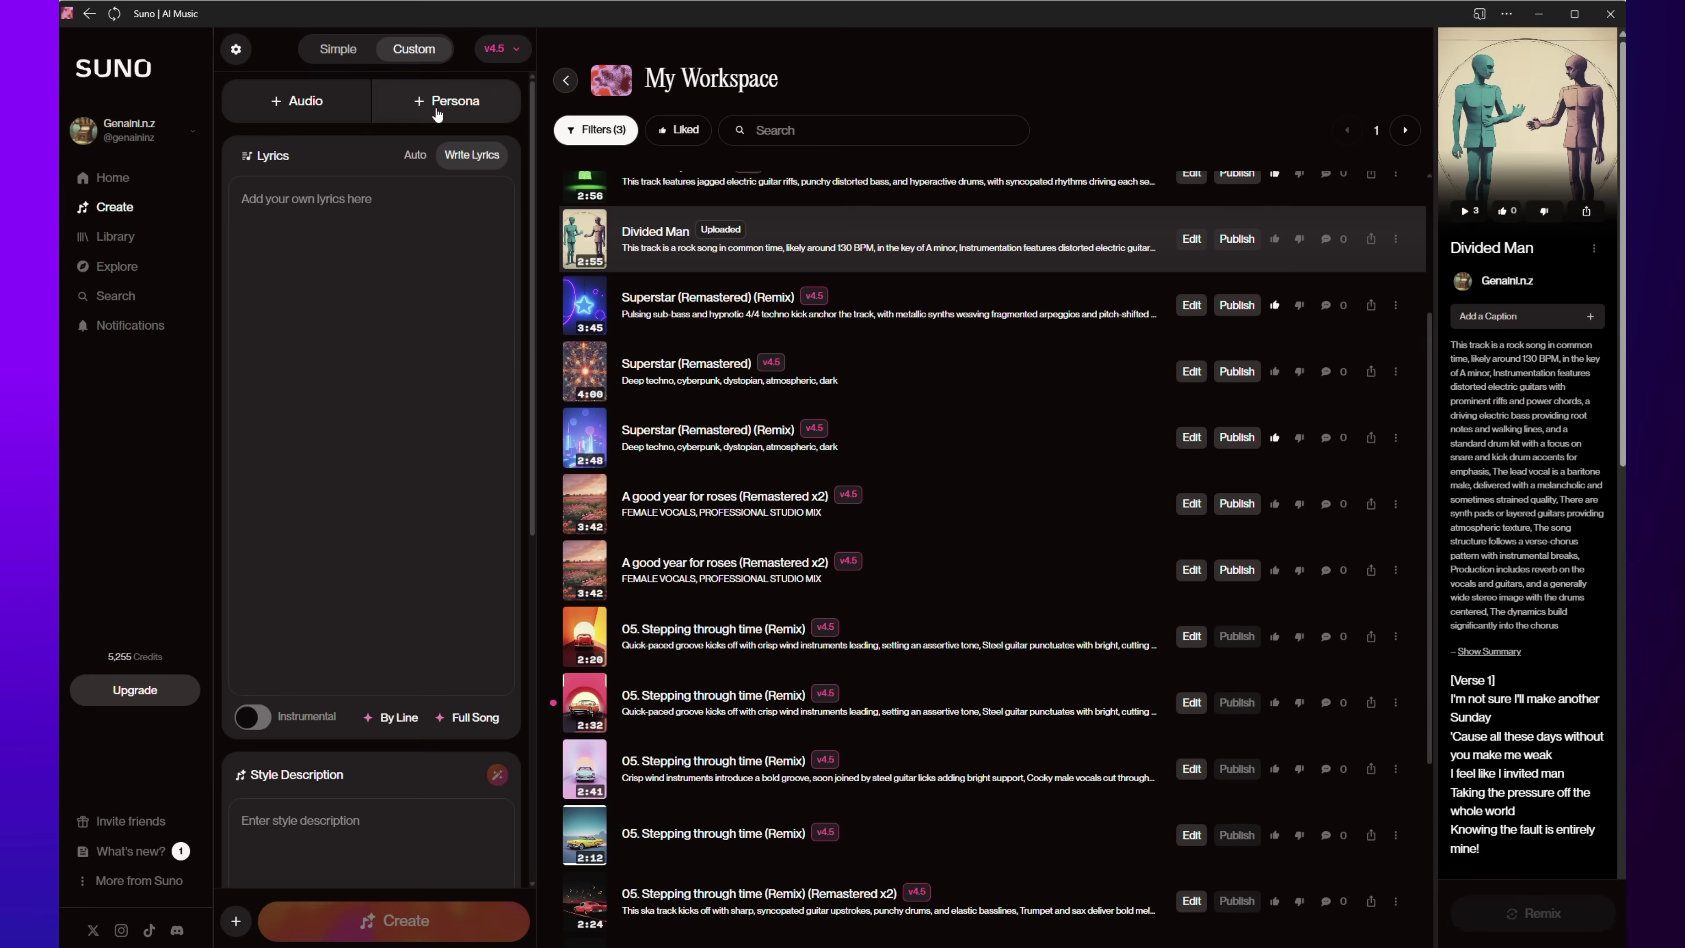
pyautogui.click(438, 103)
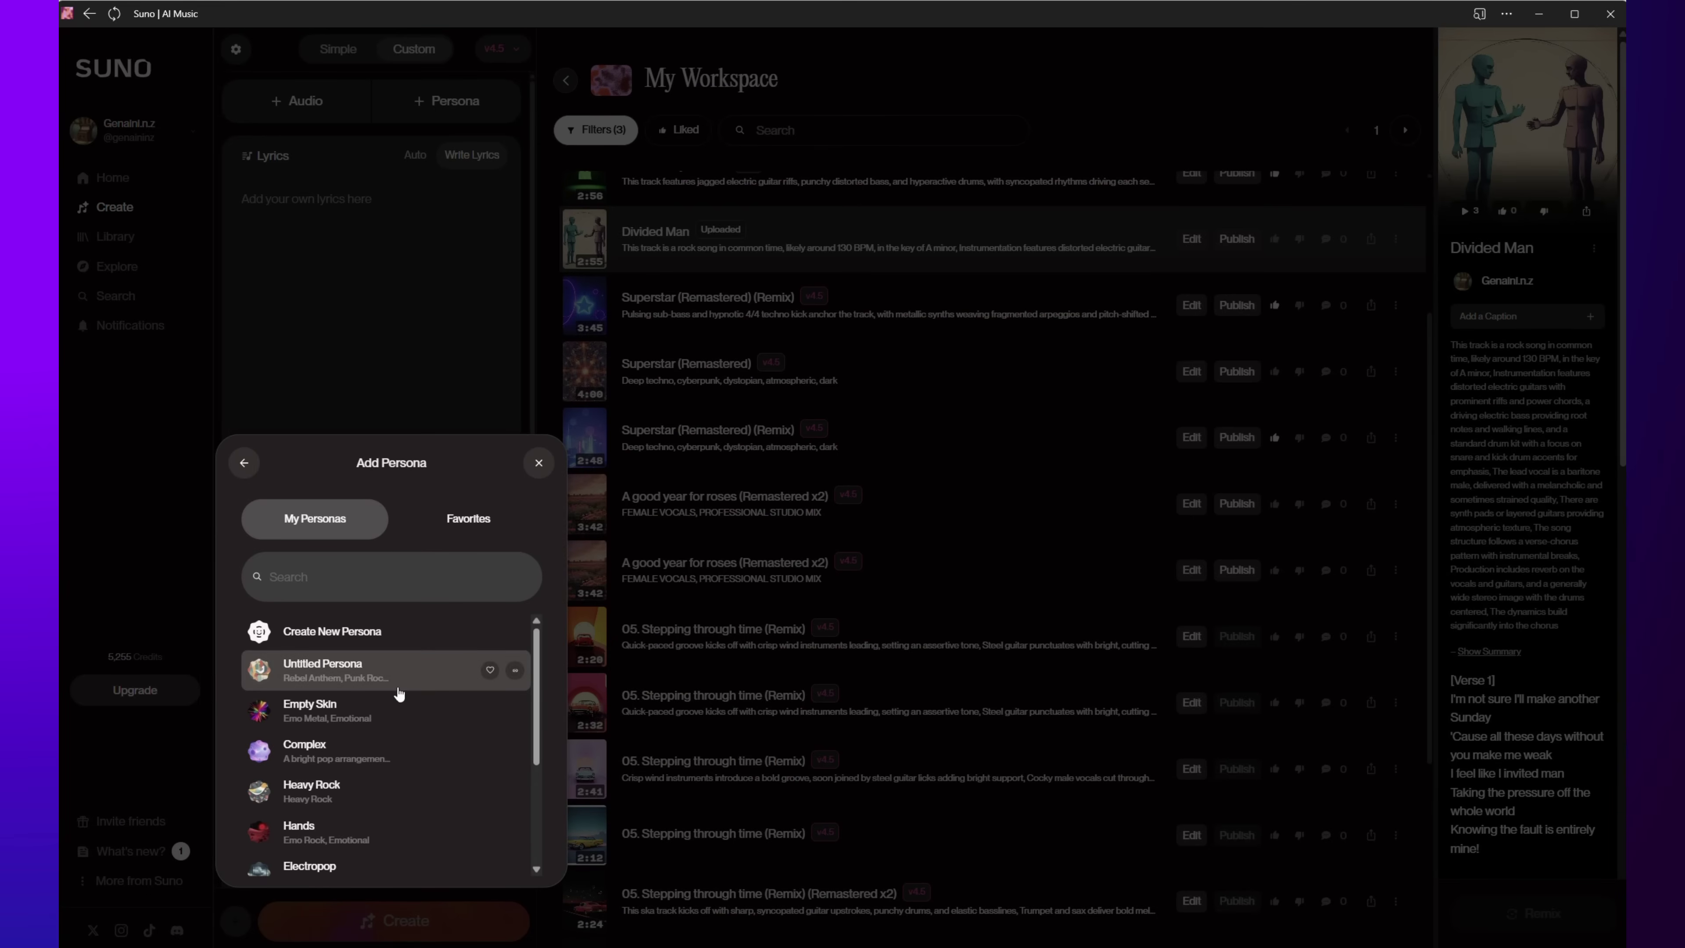
pyautogui.scroll(-3, 397, 691)
pyautogui.scroll(3, 400, 694)
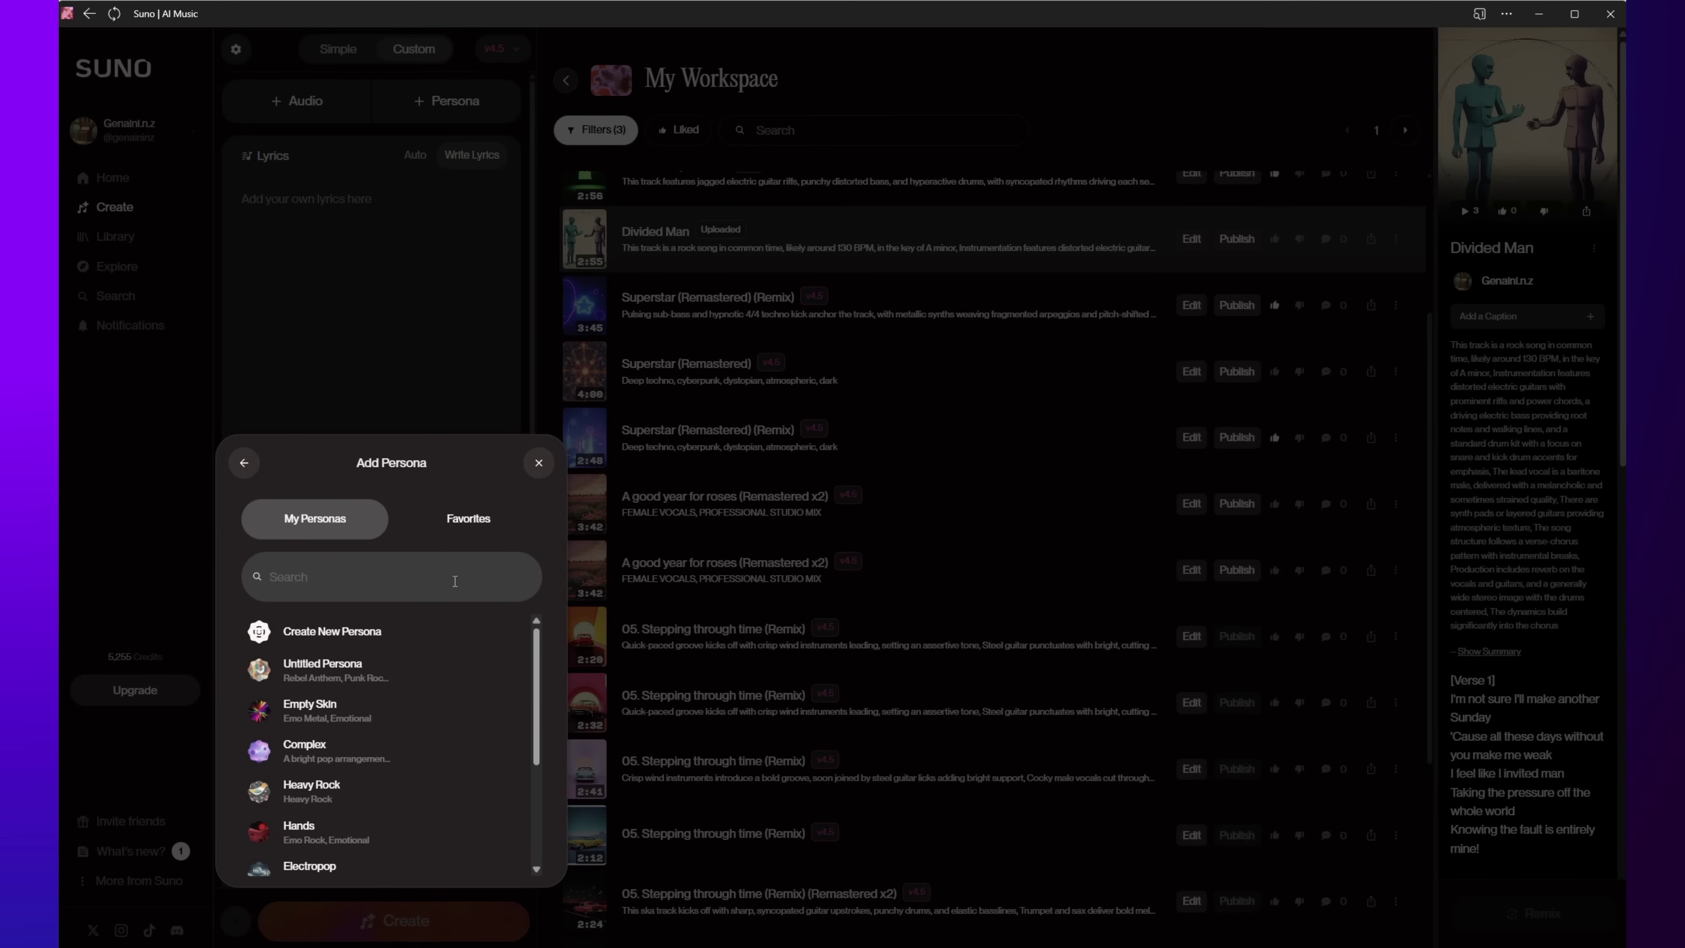
pyautogui.click(538, 463)
pyautogui.scroll(-5, 386, 512)
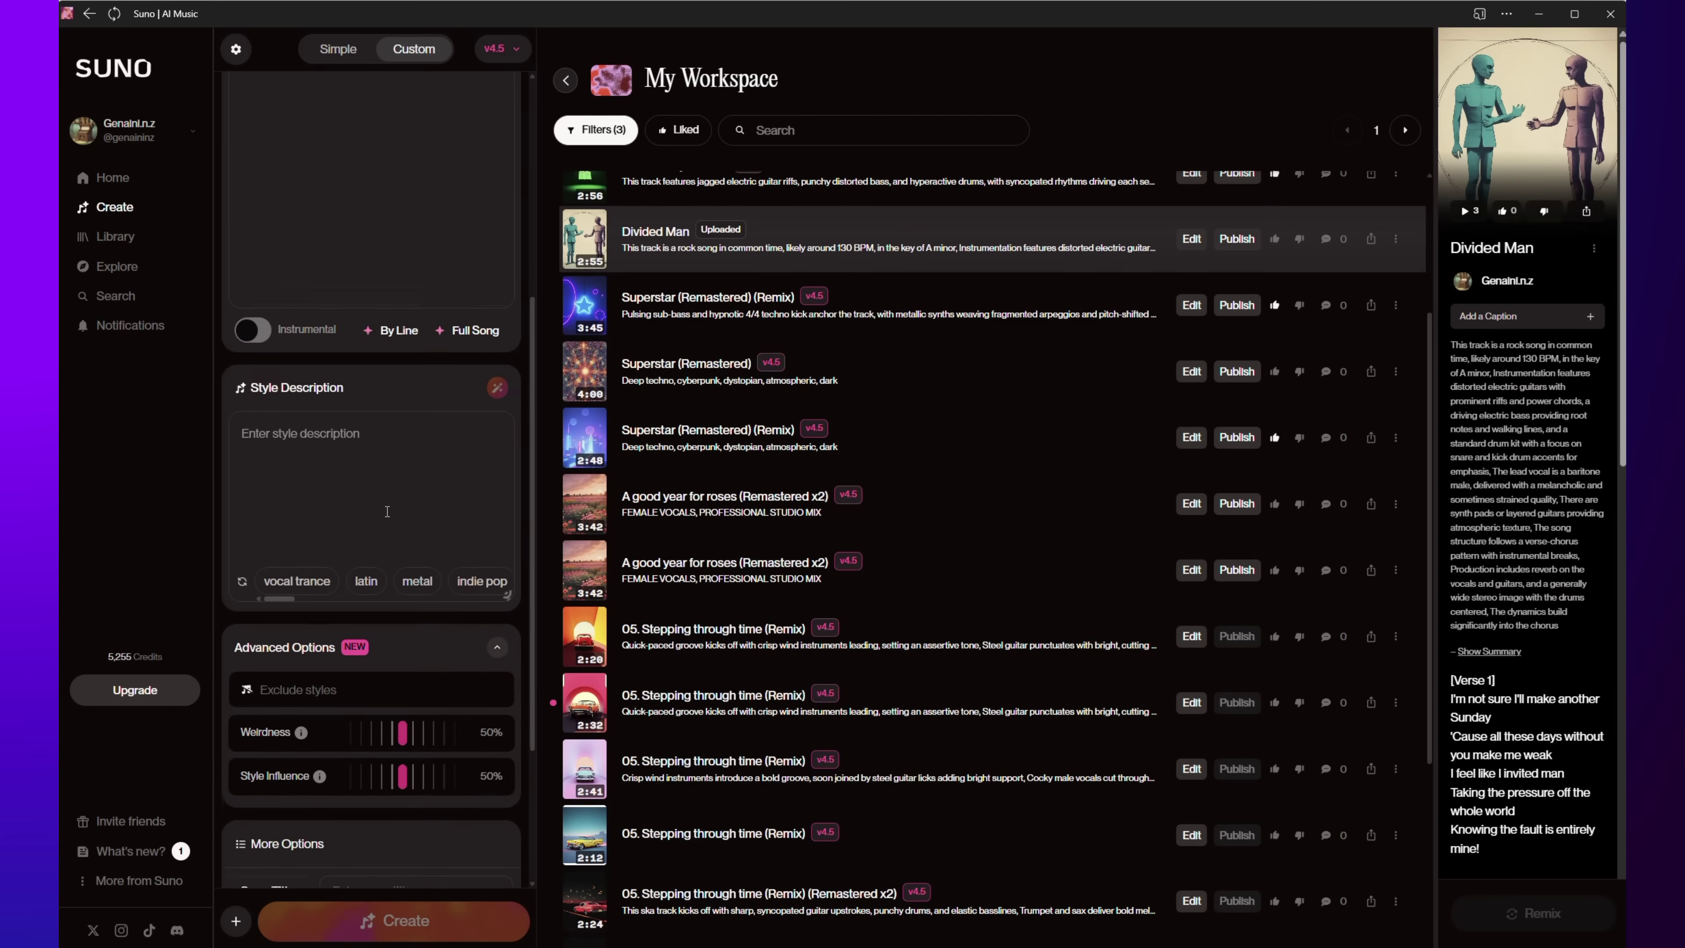
pyautogui.scroll(-3, 386, 511)
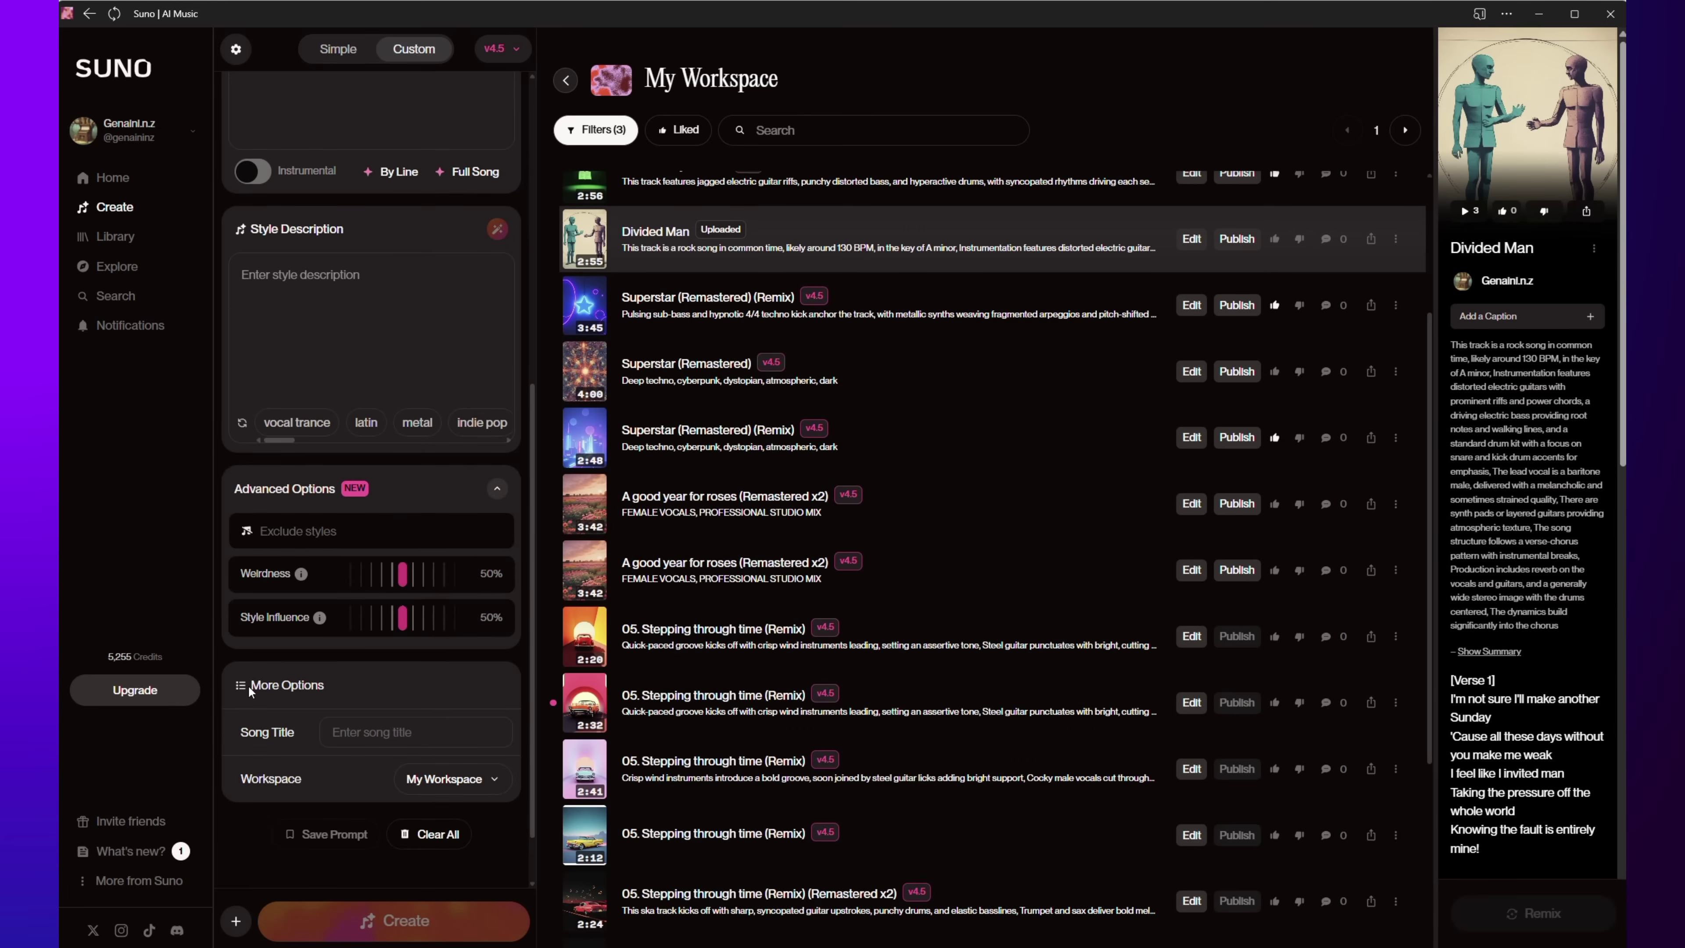
pyautogui.scroll(-1, 368, 741)
pyautogui.scroll(4, 374, 726)
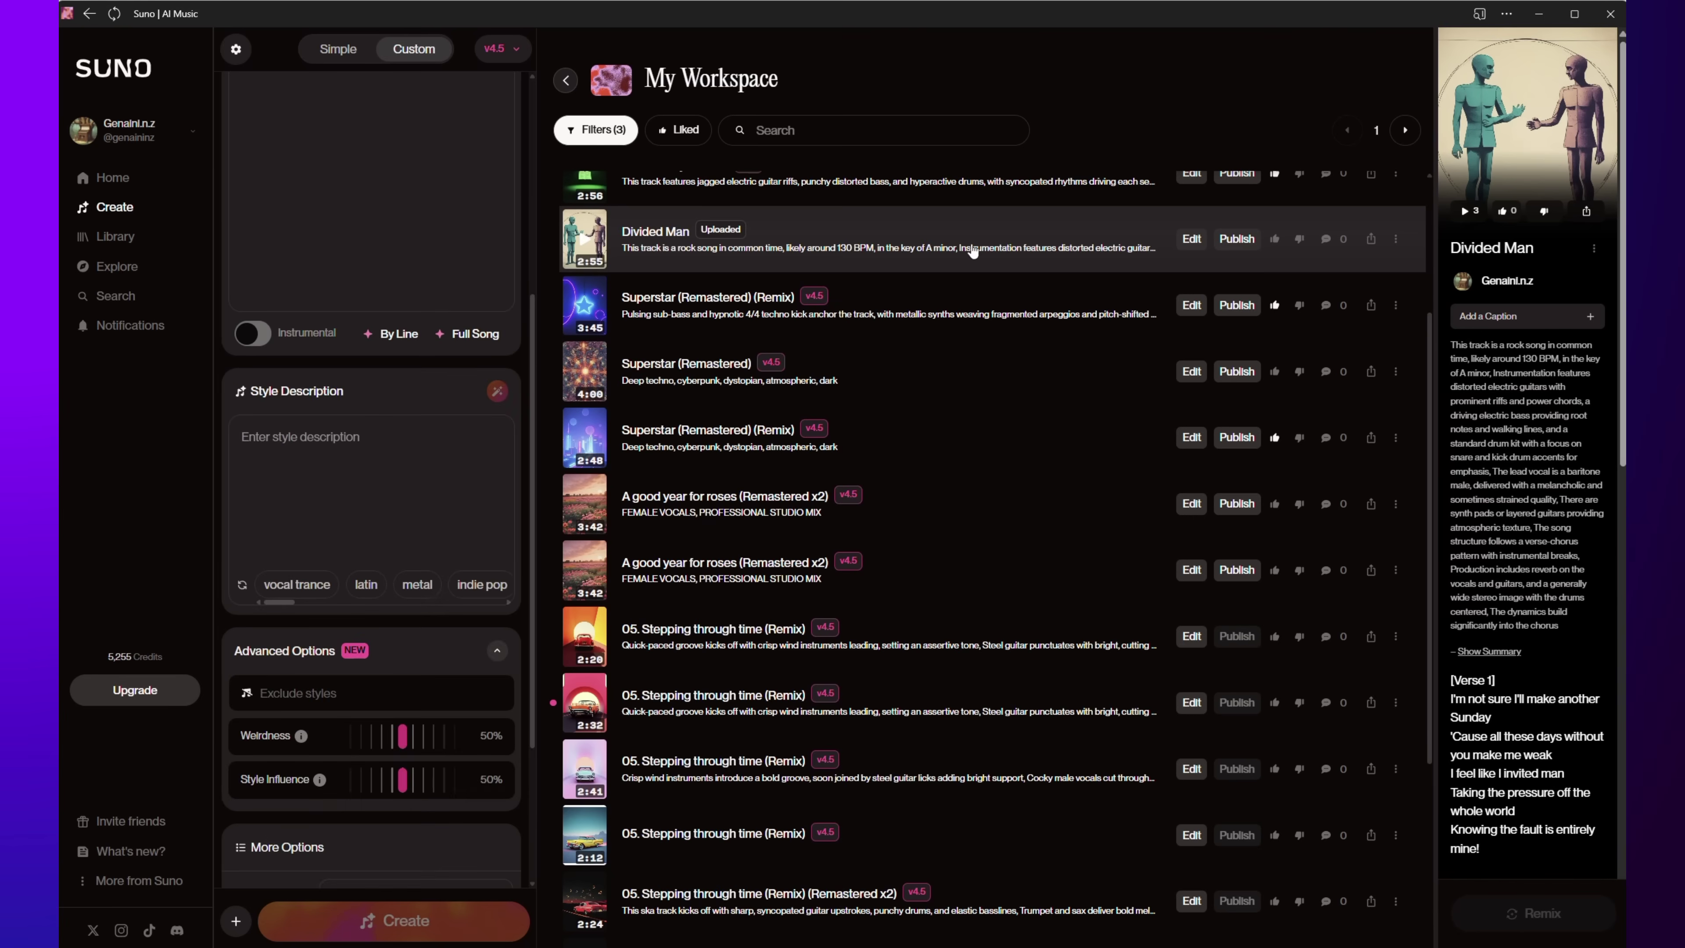
# Add Divided Man to the song queue from its options menu.
pyautogui.click(1395, 240)
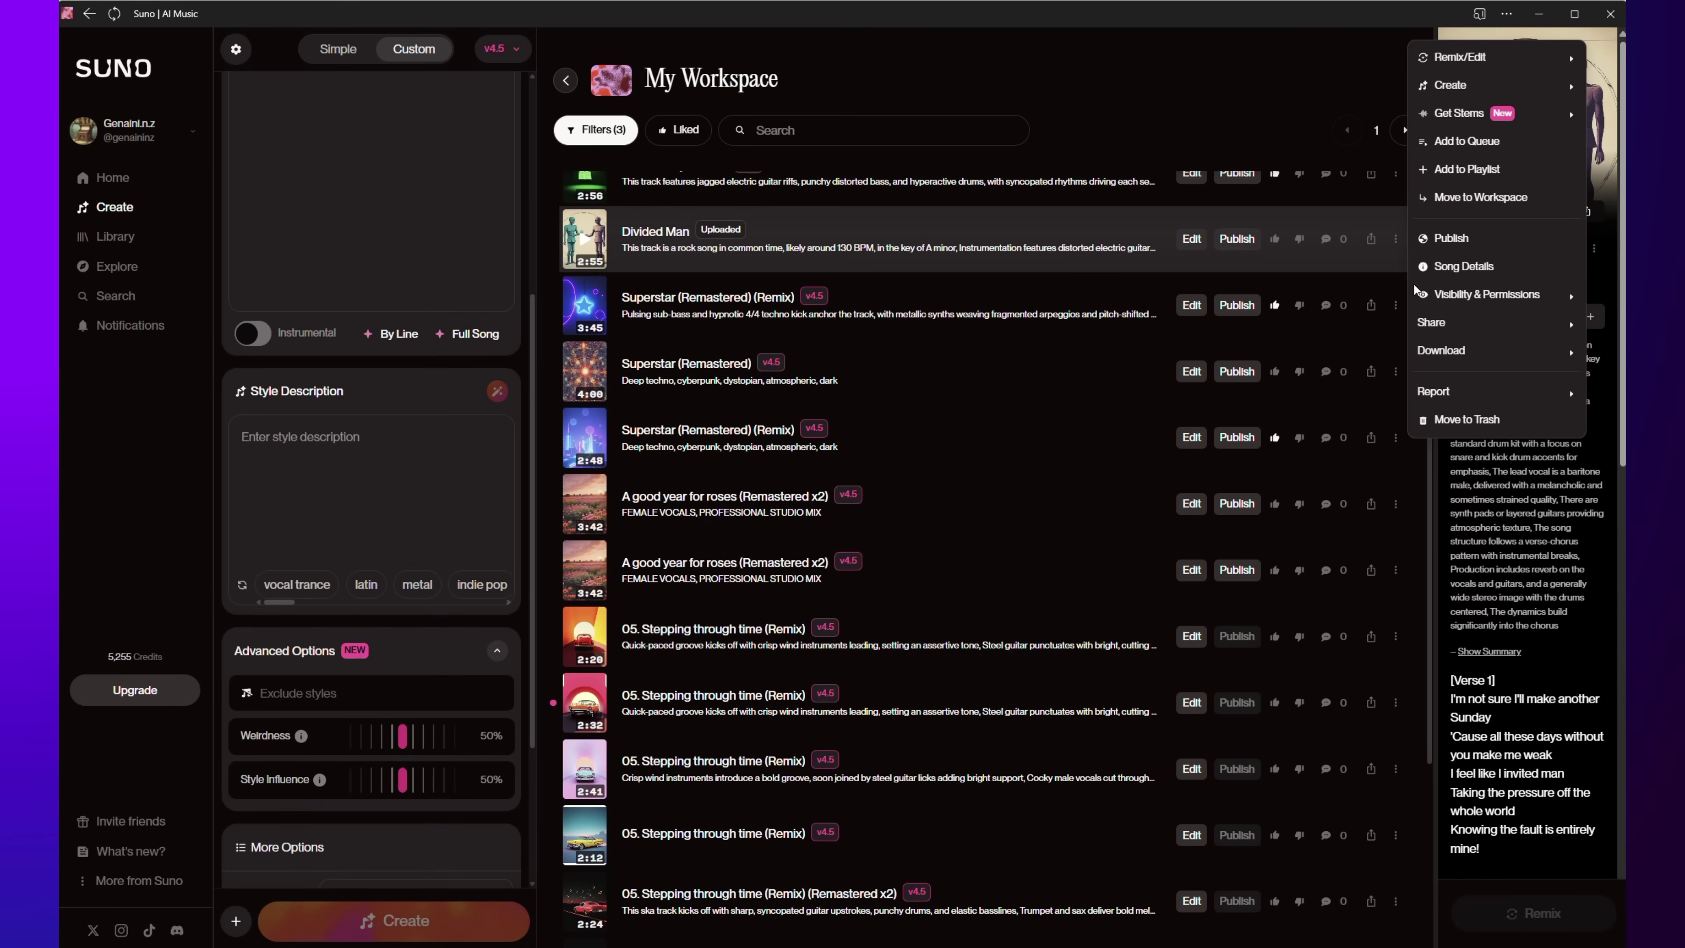
pyautogui.moveTo(1412, 63)
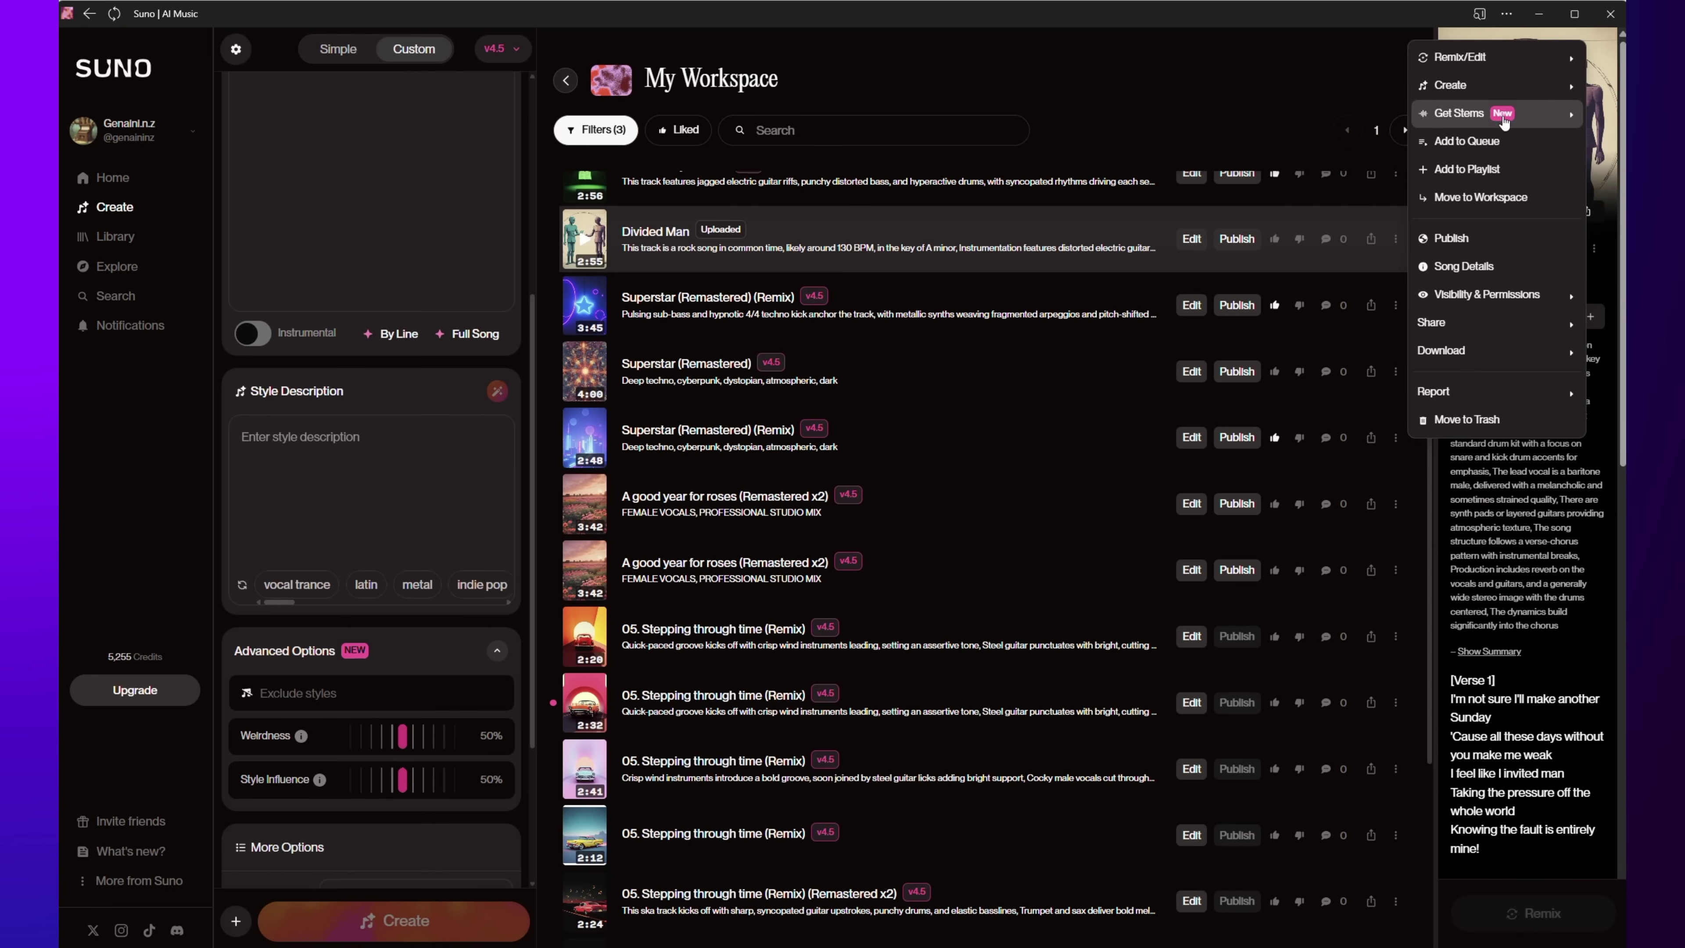
pyautogui.moveTo(1516, 100)
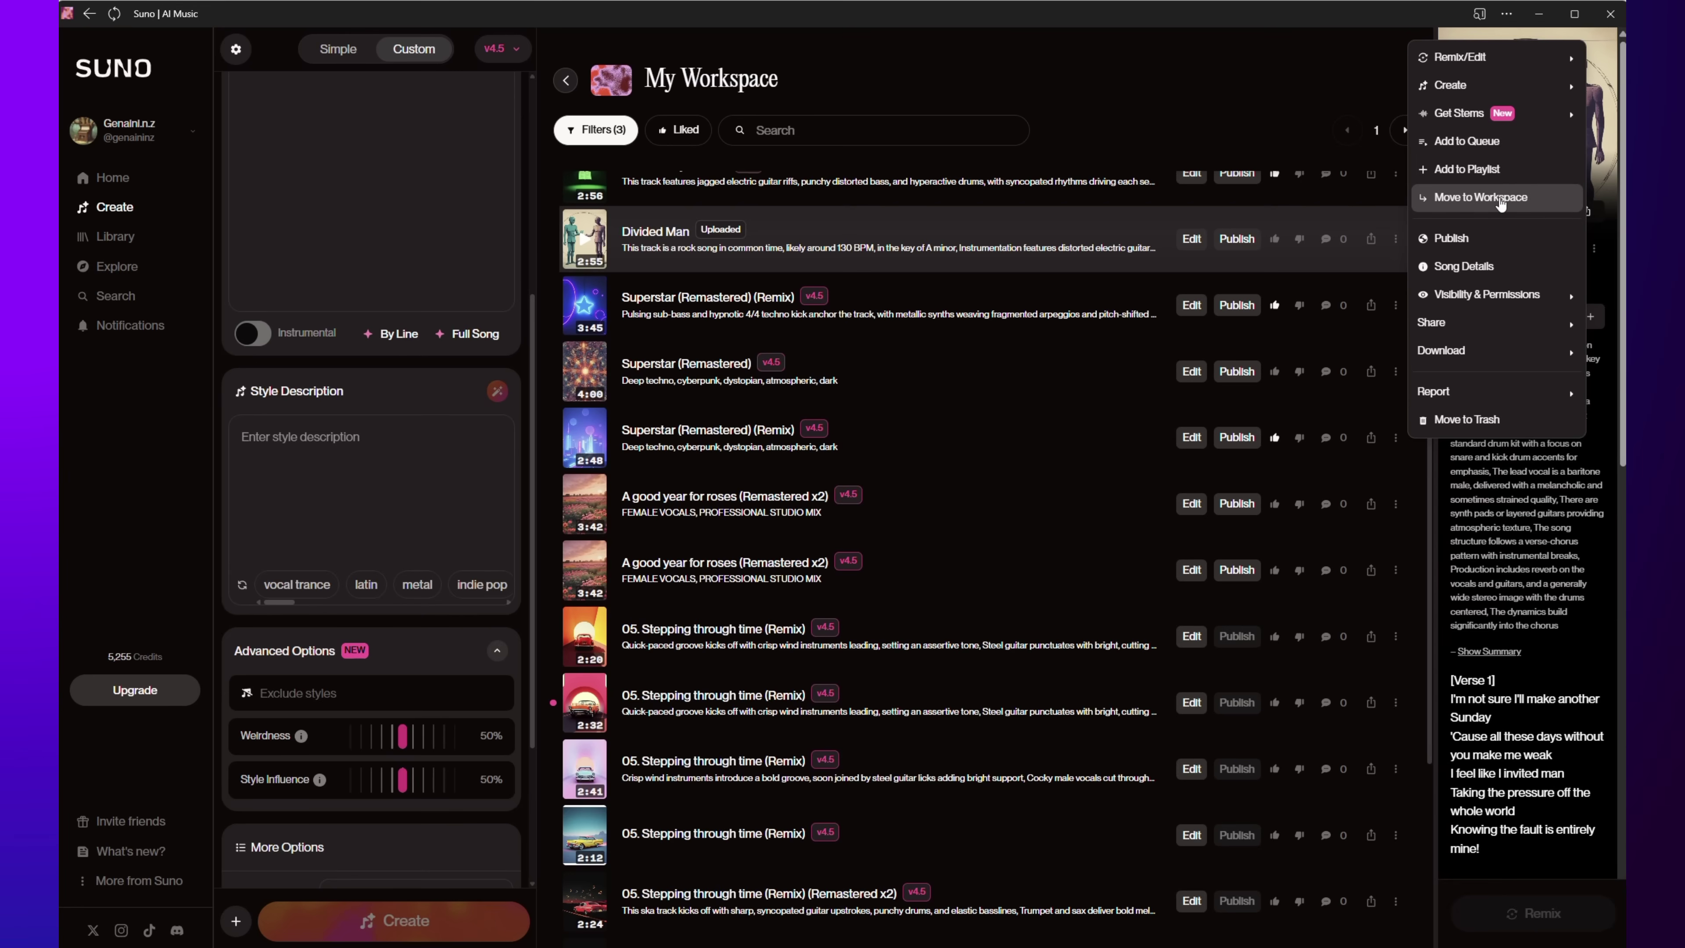
pyautogui.click(1467, 141)
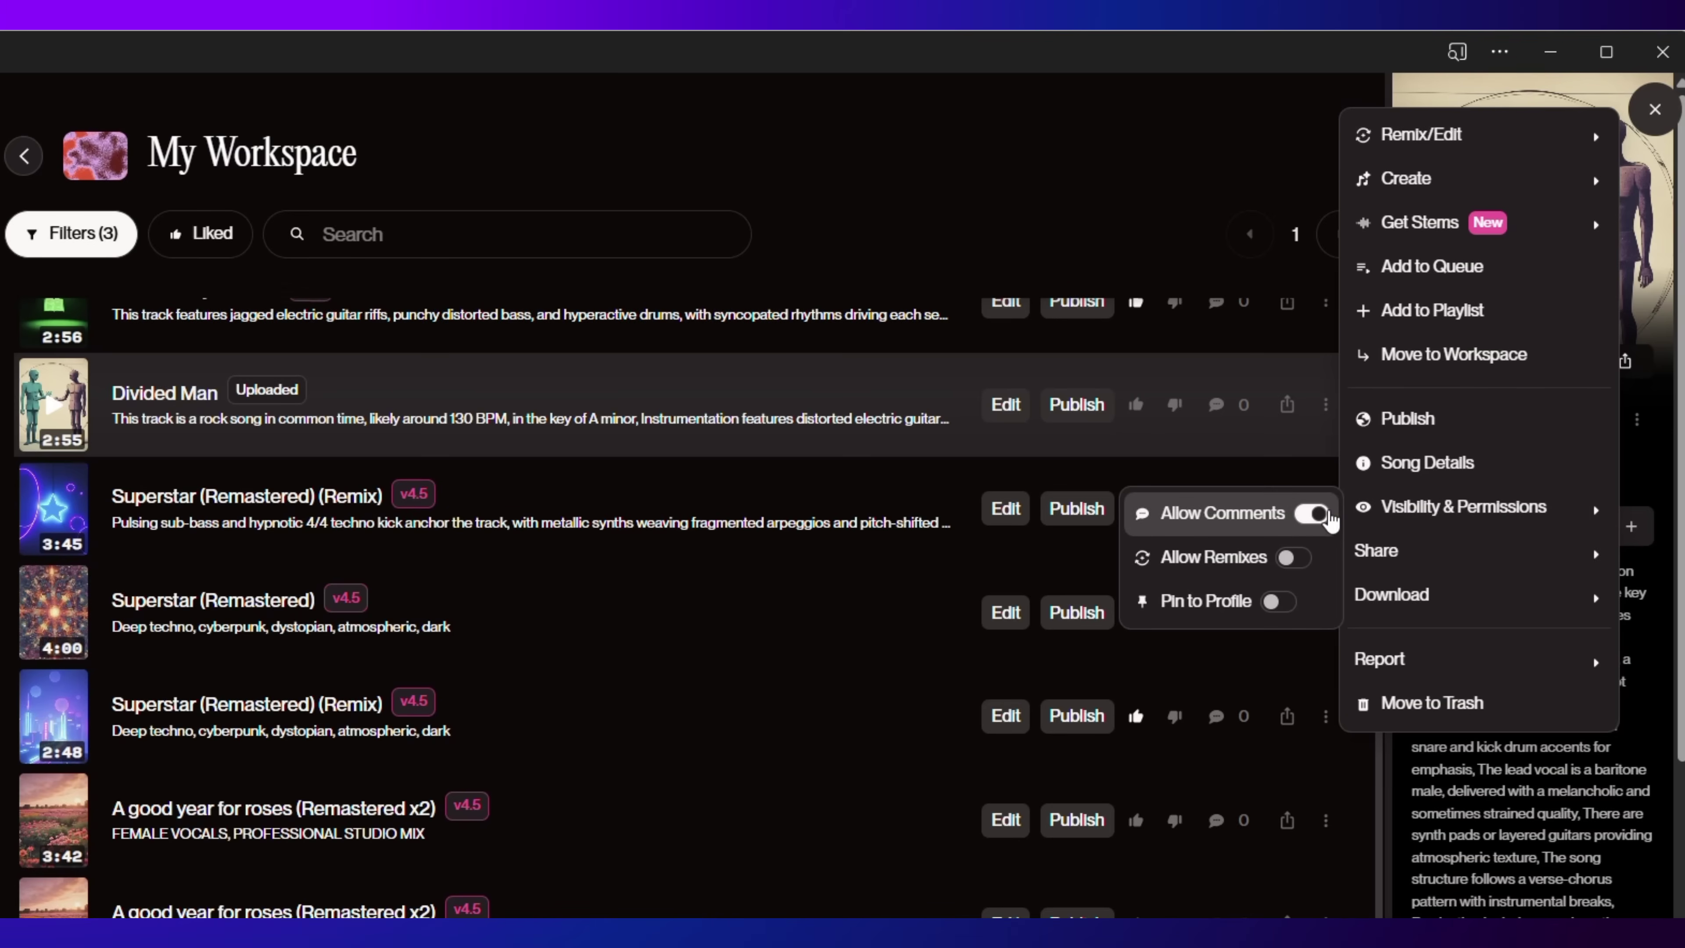
# Review the remaining song menu options, then close the menu.
pyautogui.moveTo(1483, 564)
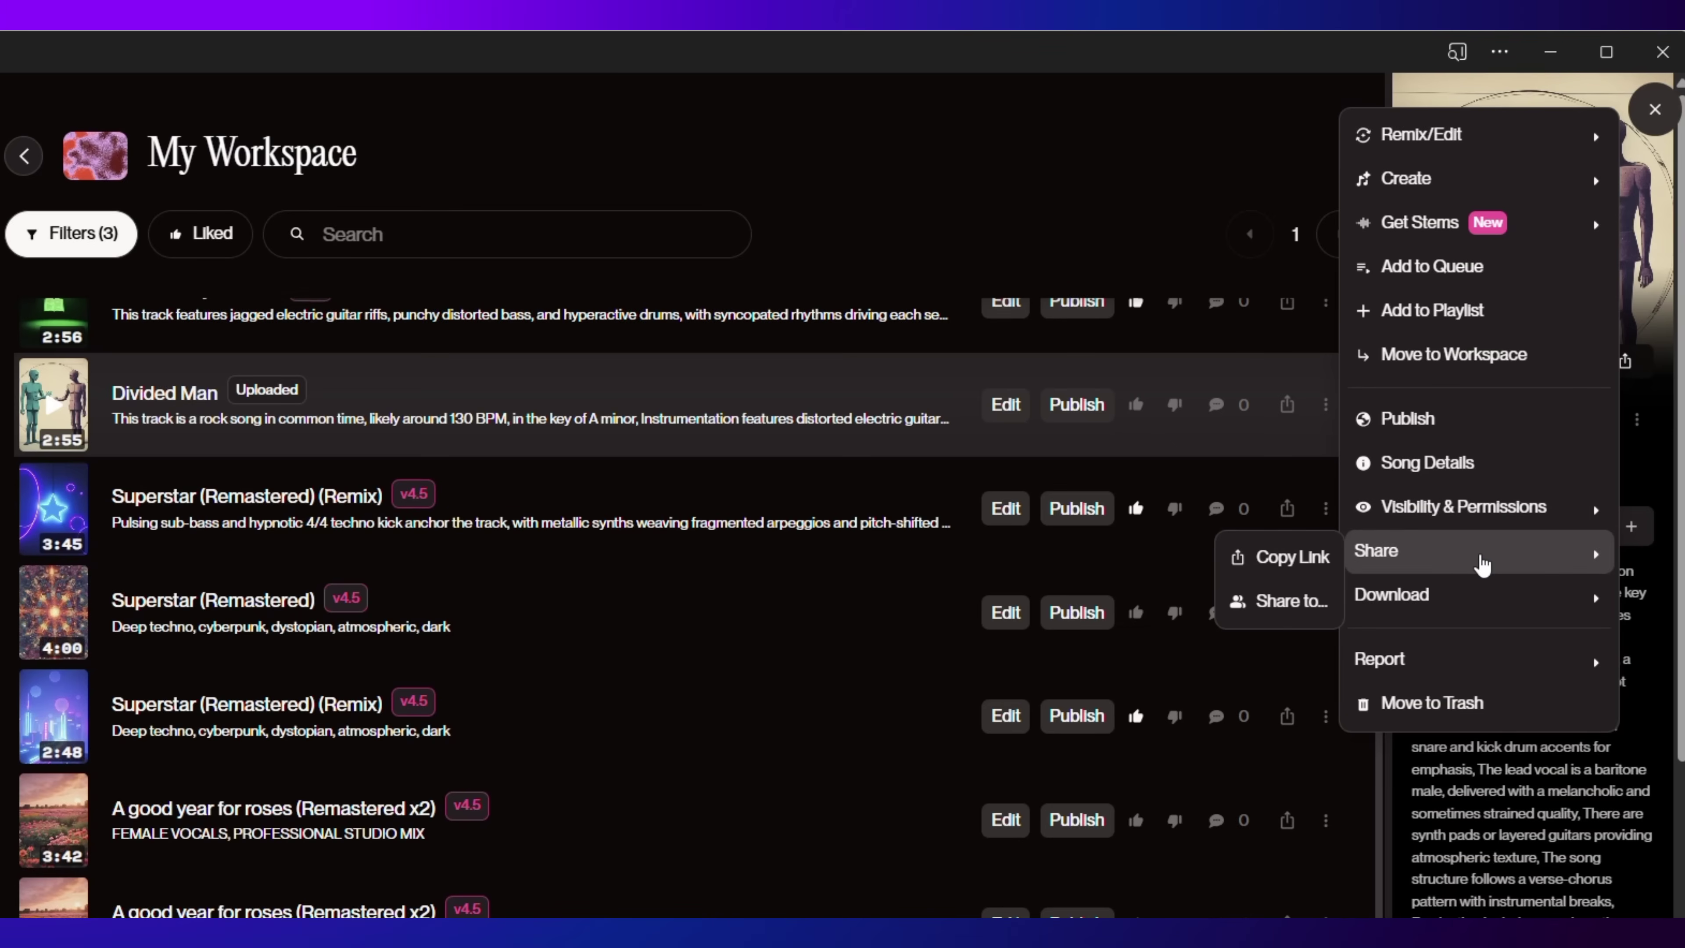
pyautogui.moveTo(1481, 615)
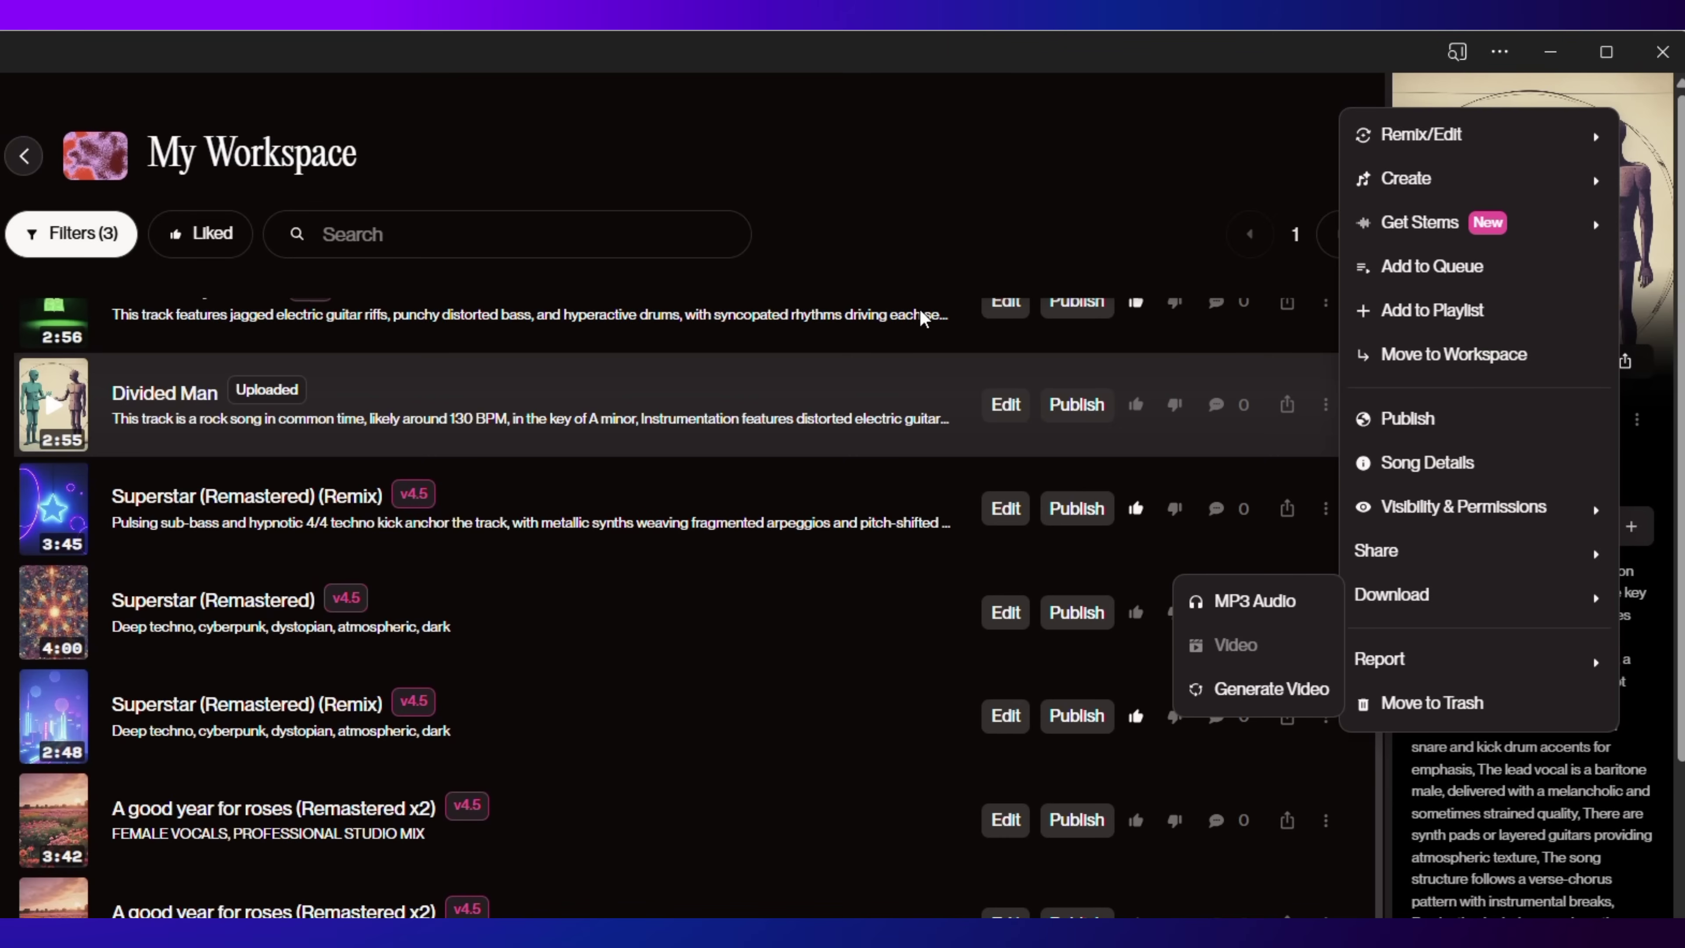
pyautogui.click(955, 335)
# Show the Understudy (Remix) songs' details and inspect the Download submenu without downloading.
pyautogui.click(926, 345)
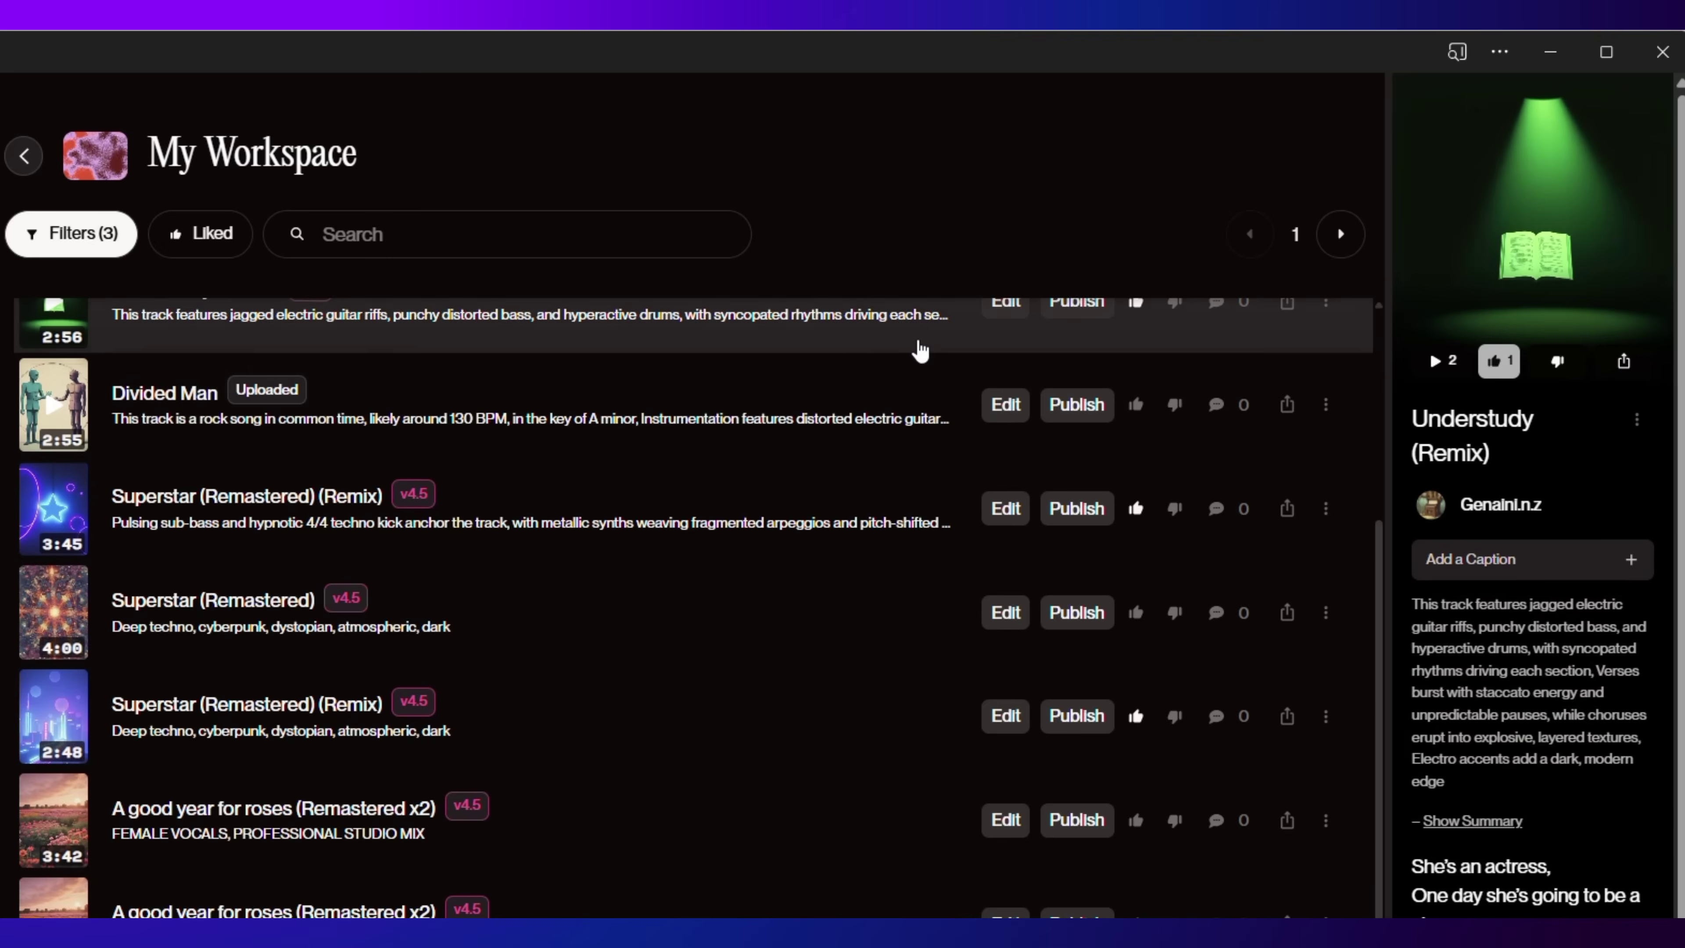
pyautogui.scroll(4, 922, 350)
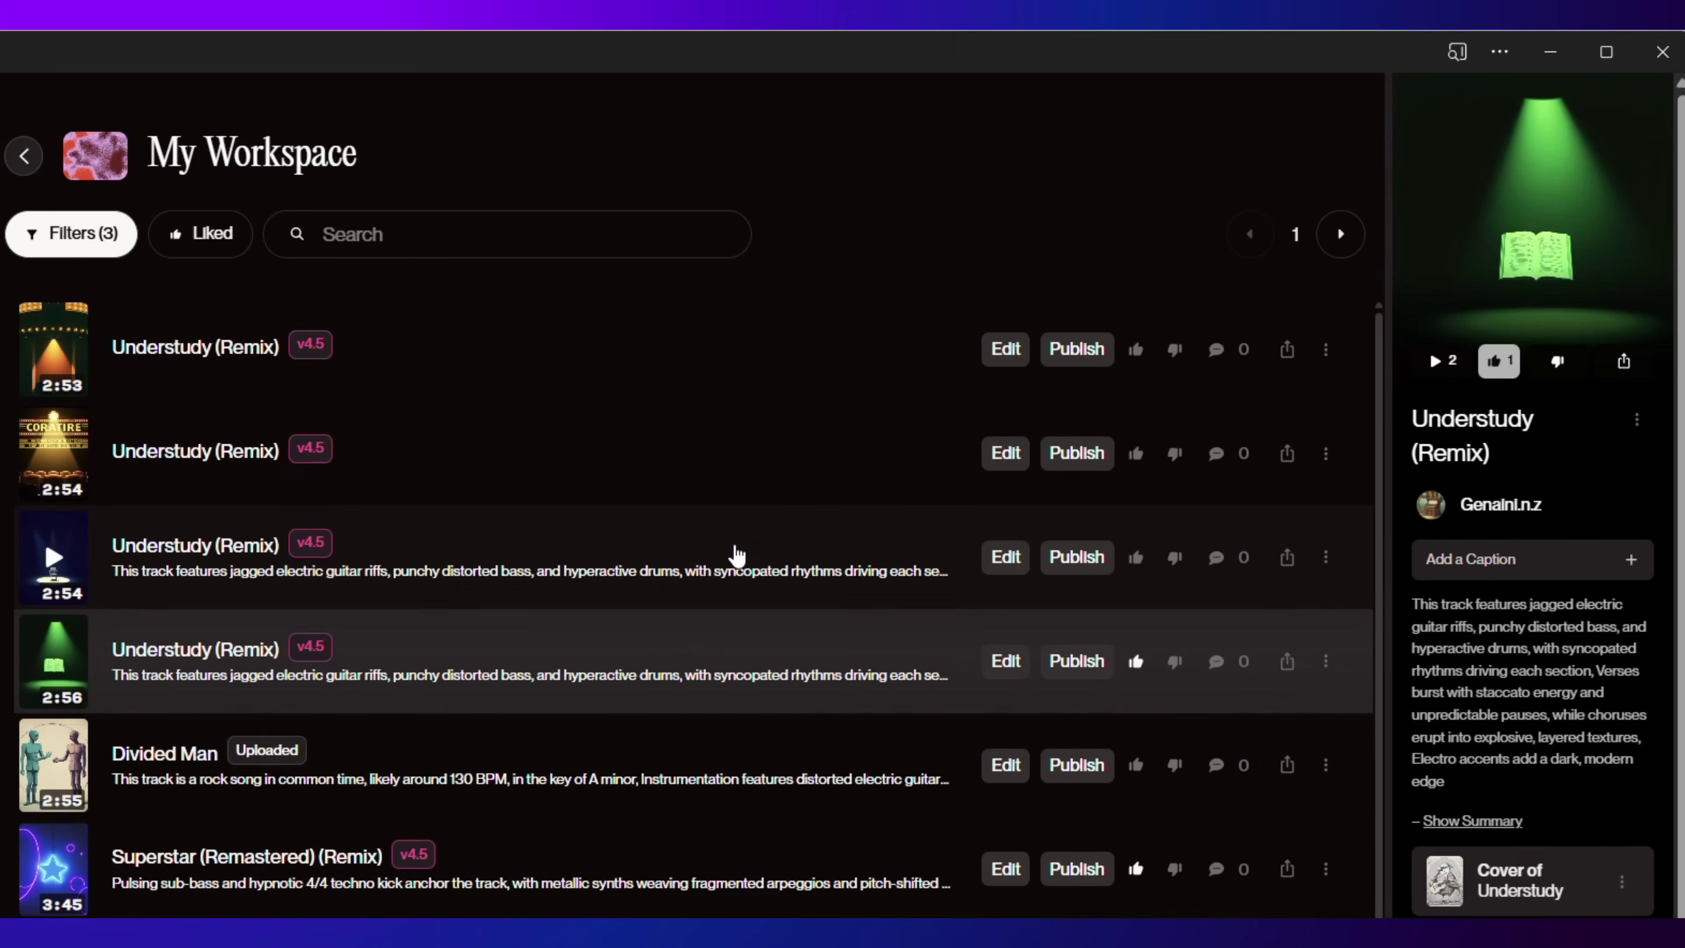
pyautogui.click(736, 554)
pyautogui.click(1326, 558)
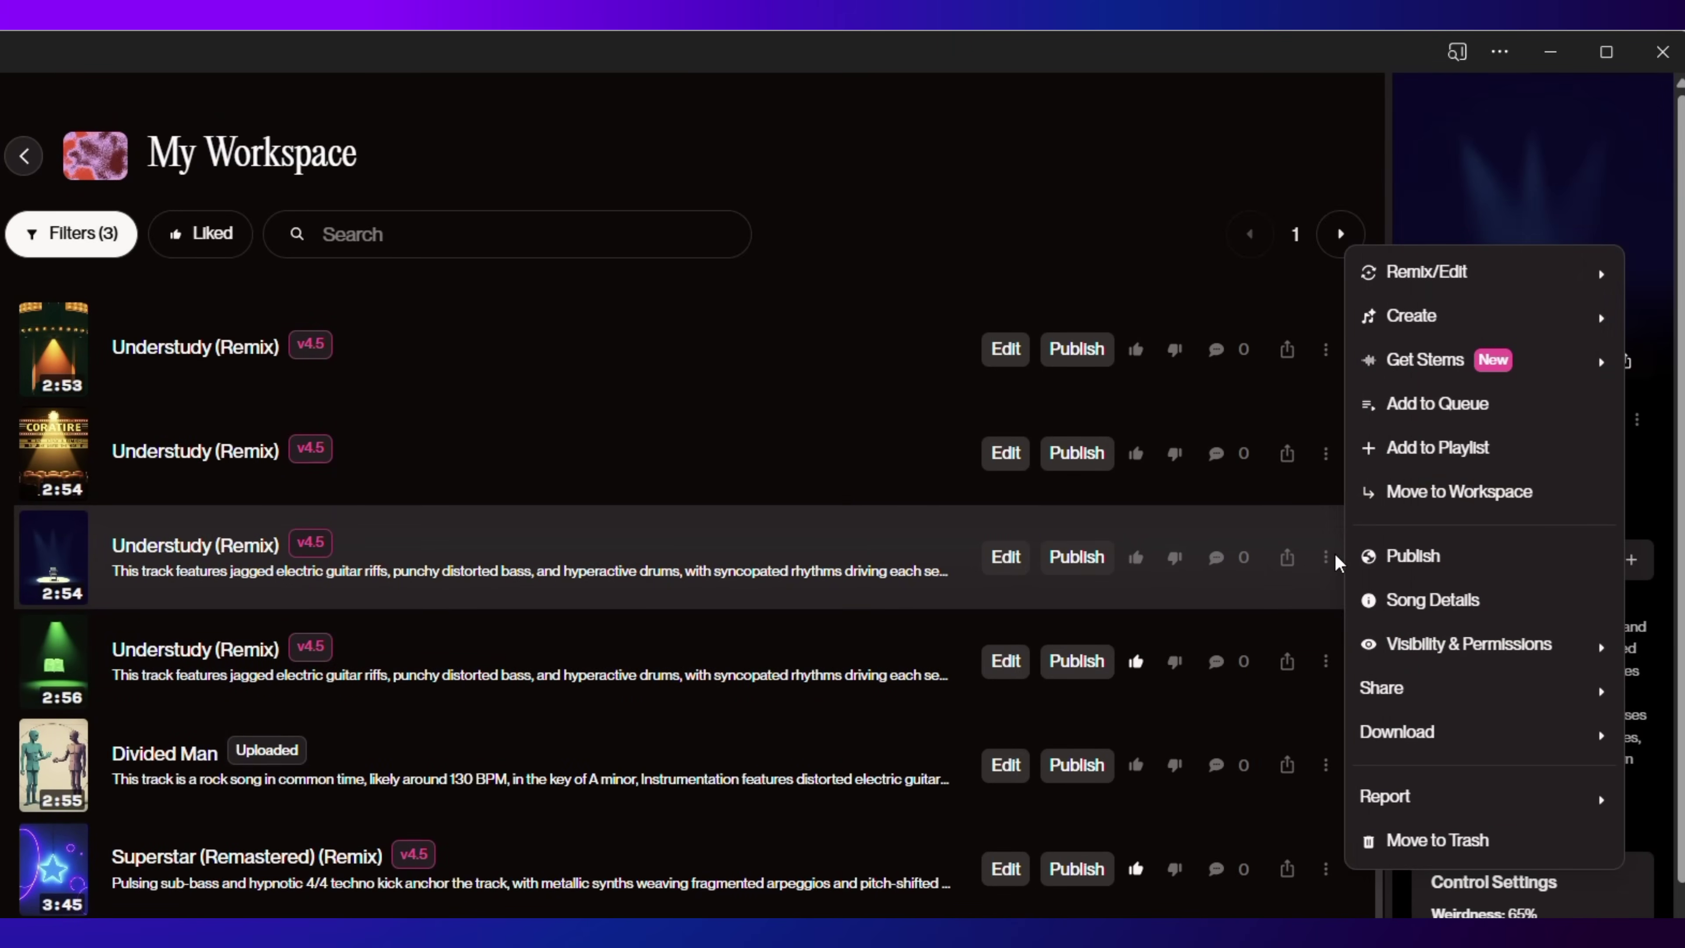
pyautogui.moveTo(1473, 732)
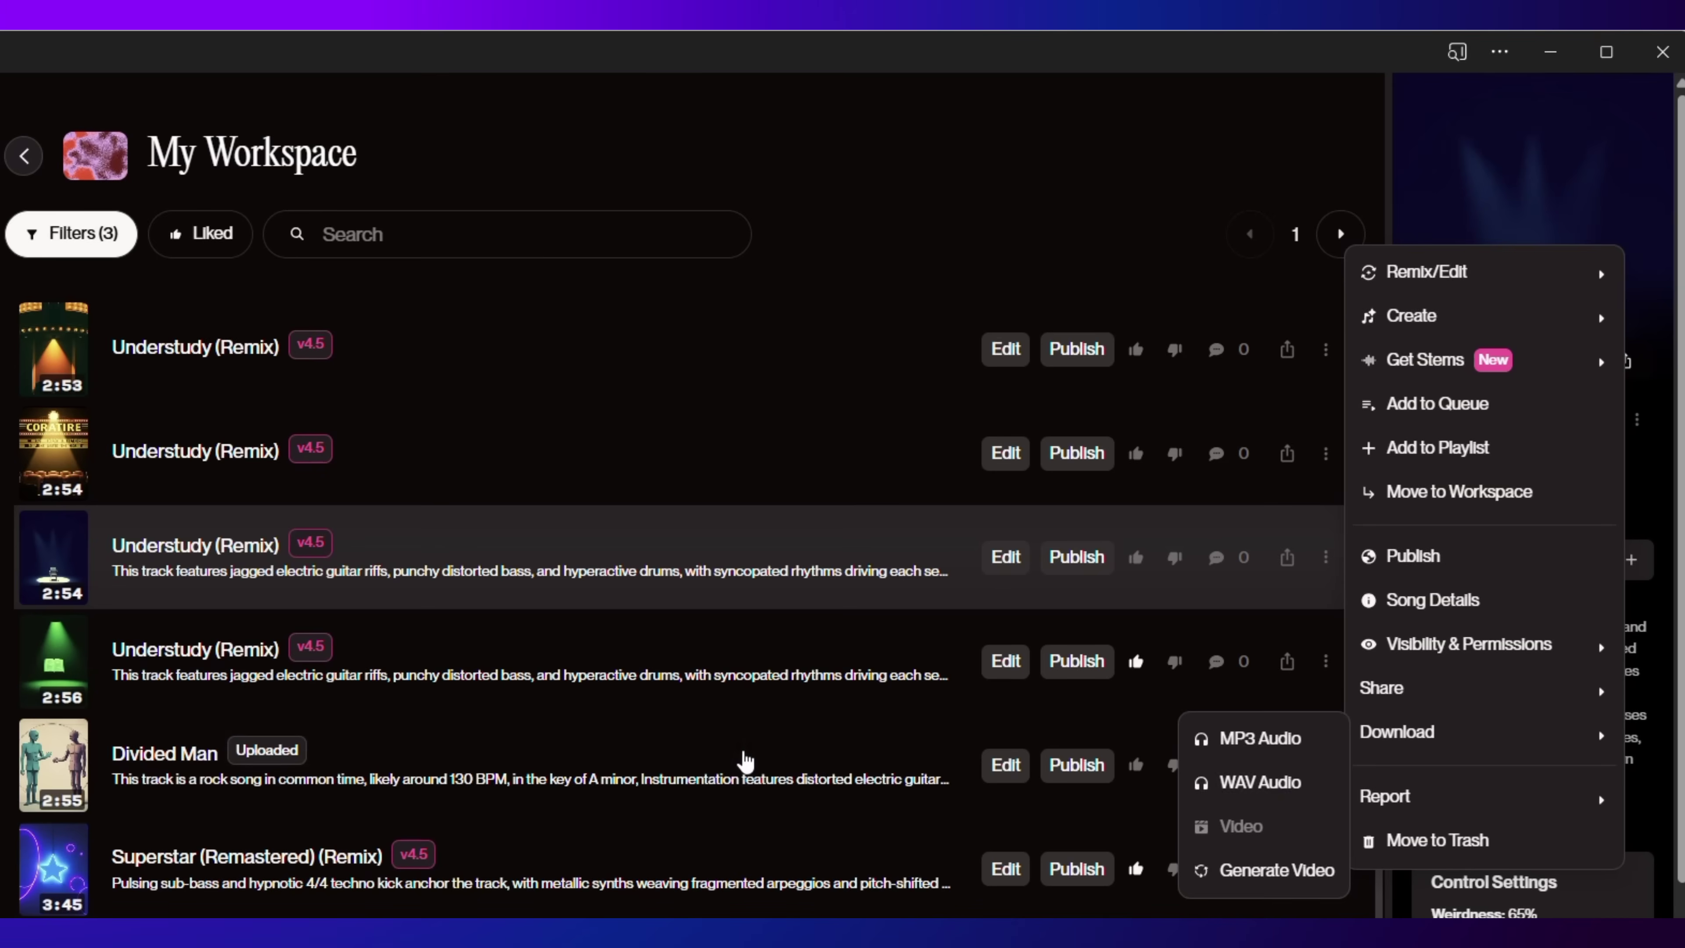
pyautogui.click(743, 759)
# Open Divided Man's options menu, then close it.
pyautogui.click(1325, 765)
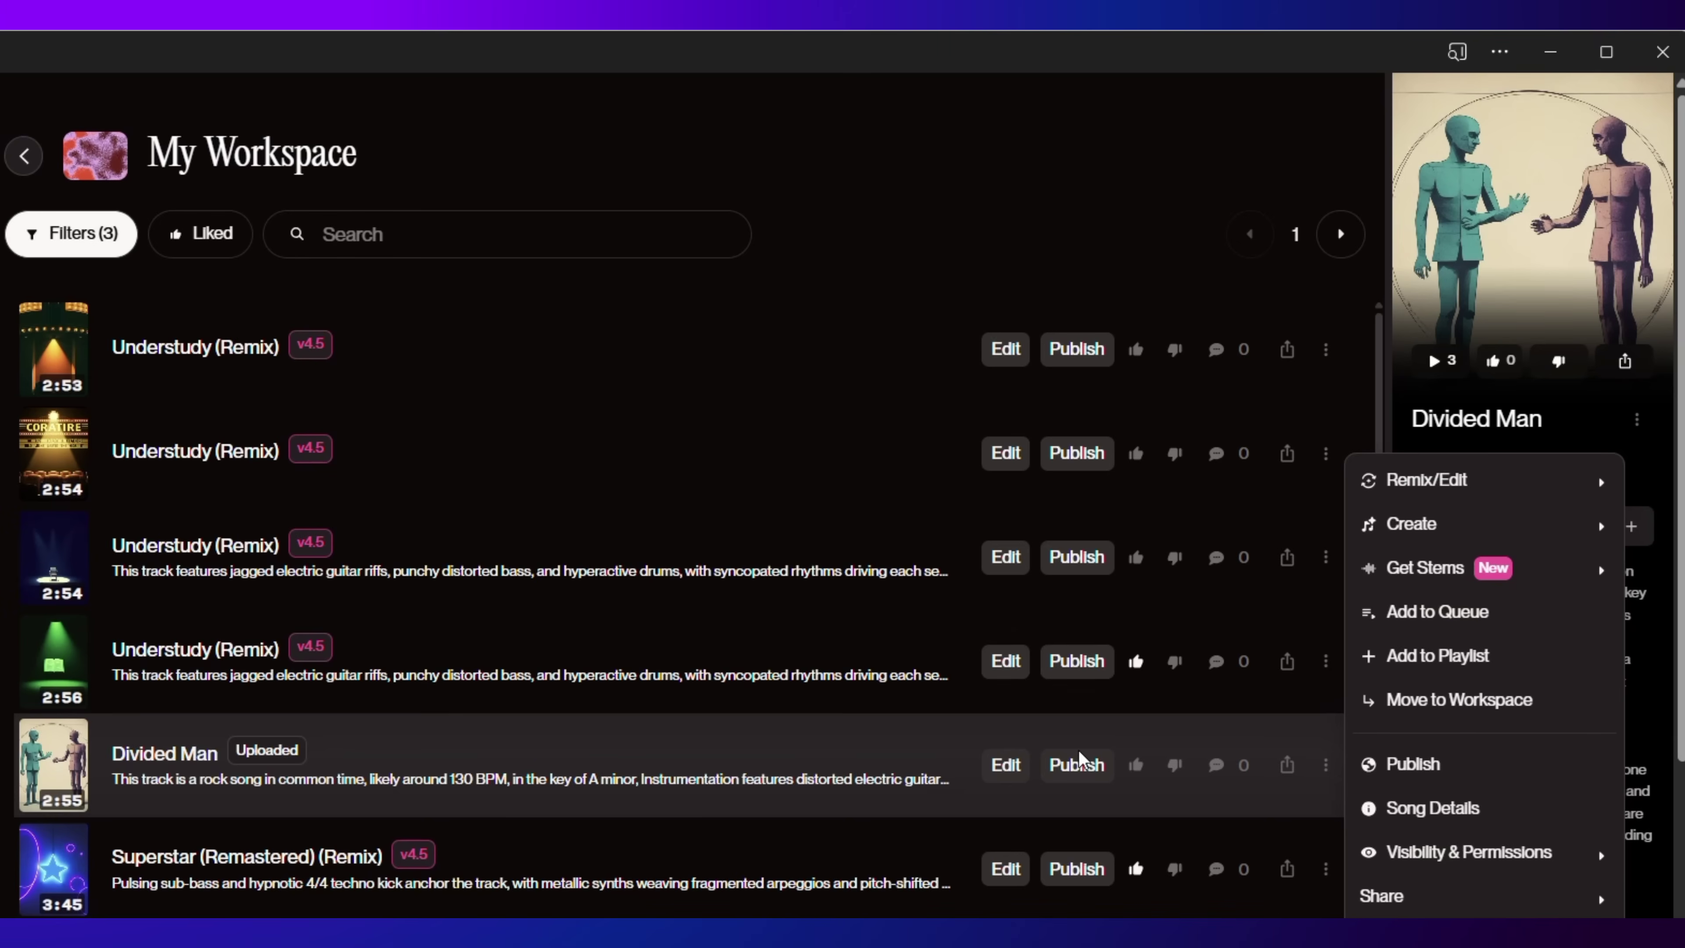
pyautogui.moveTo(1382, 896)
pyautogui.click(768, 754)
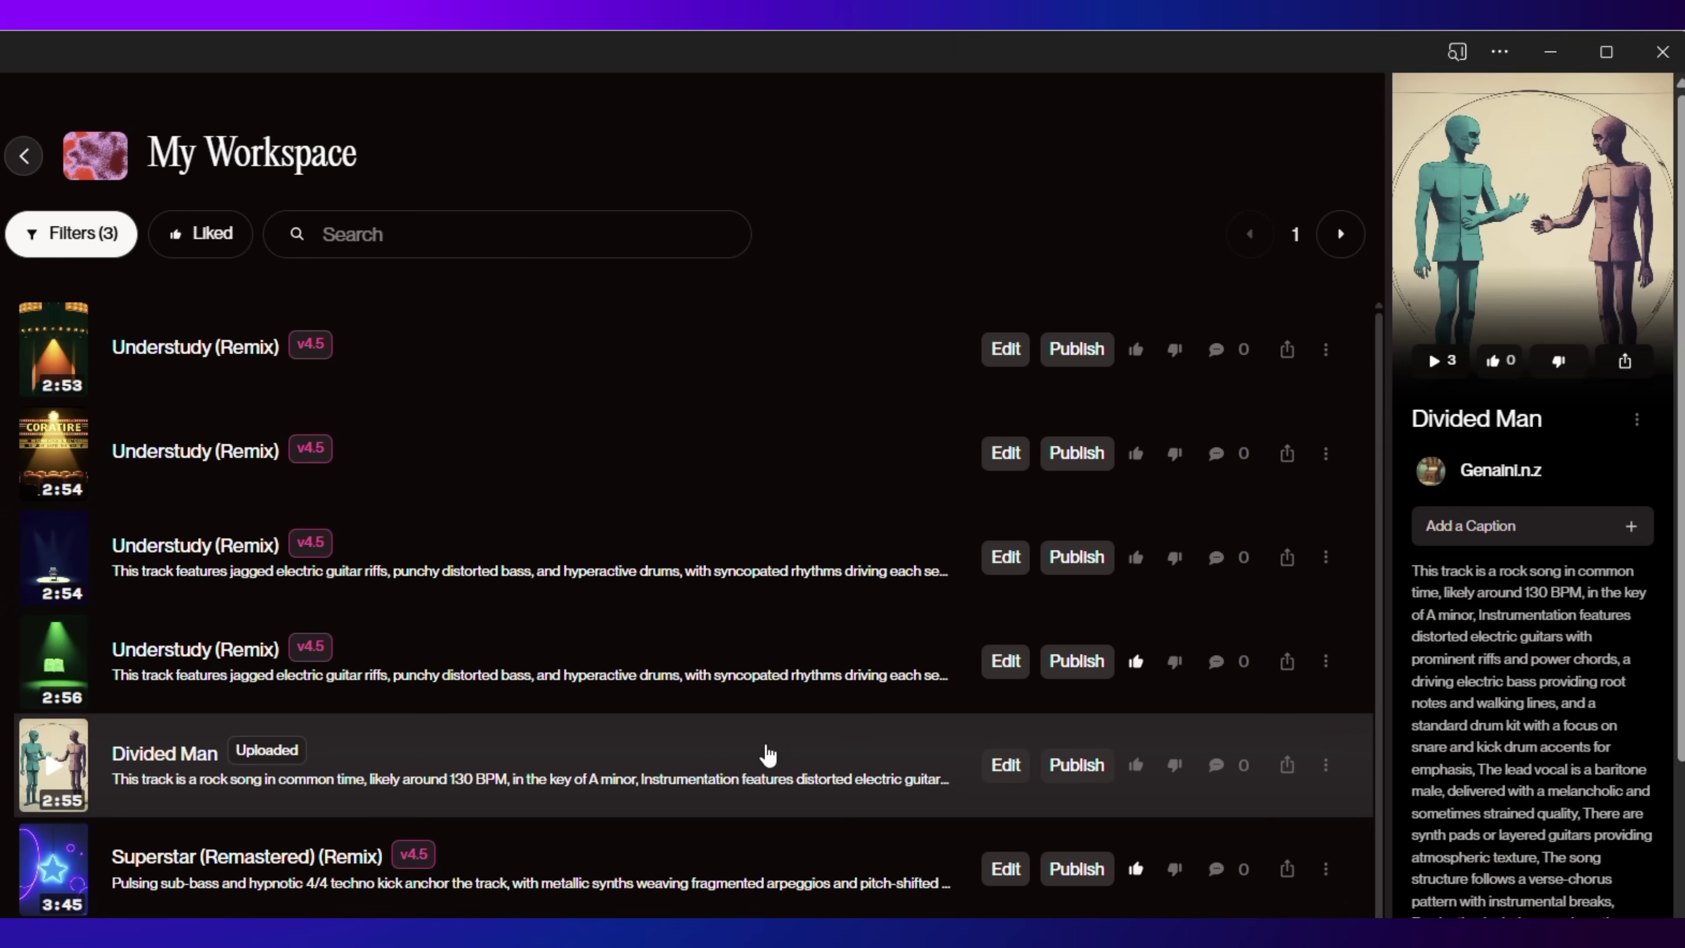